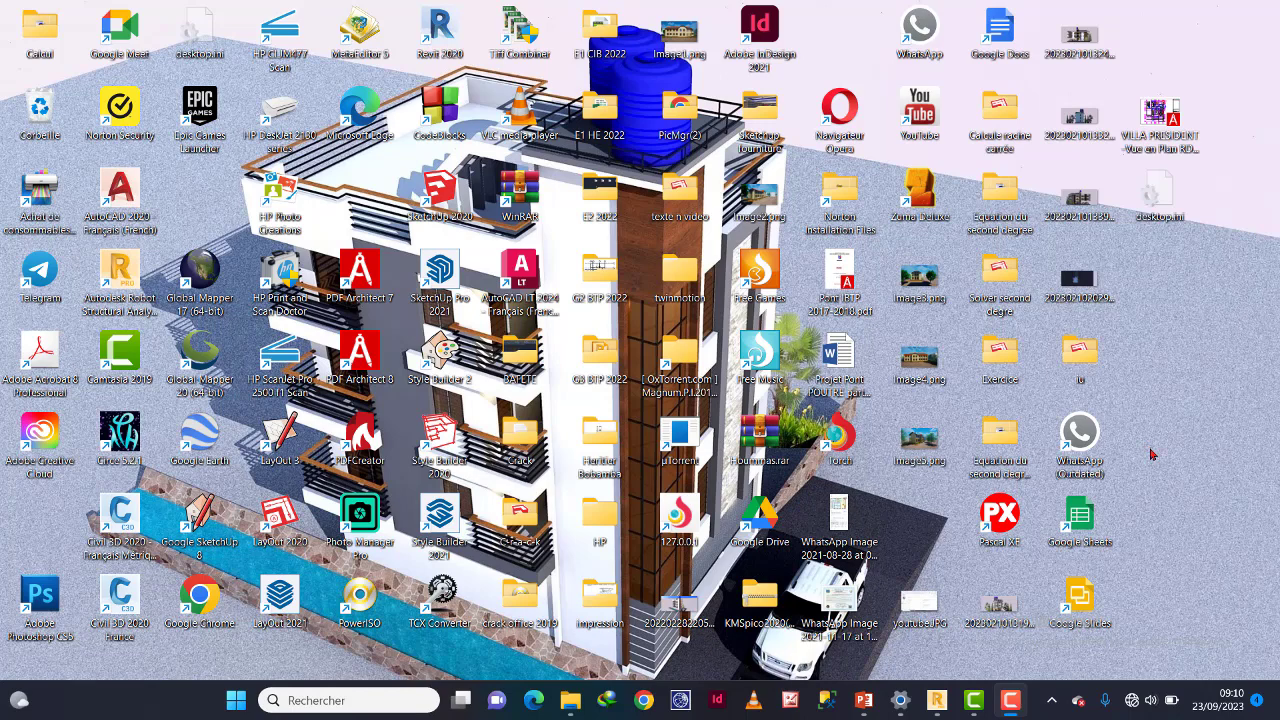
# Switch to Robot Structural Analysis and add a permanent load case with prefix and name G.
pyautogui.click(942, 708)
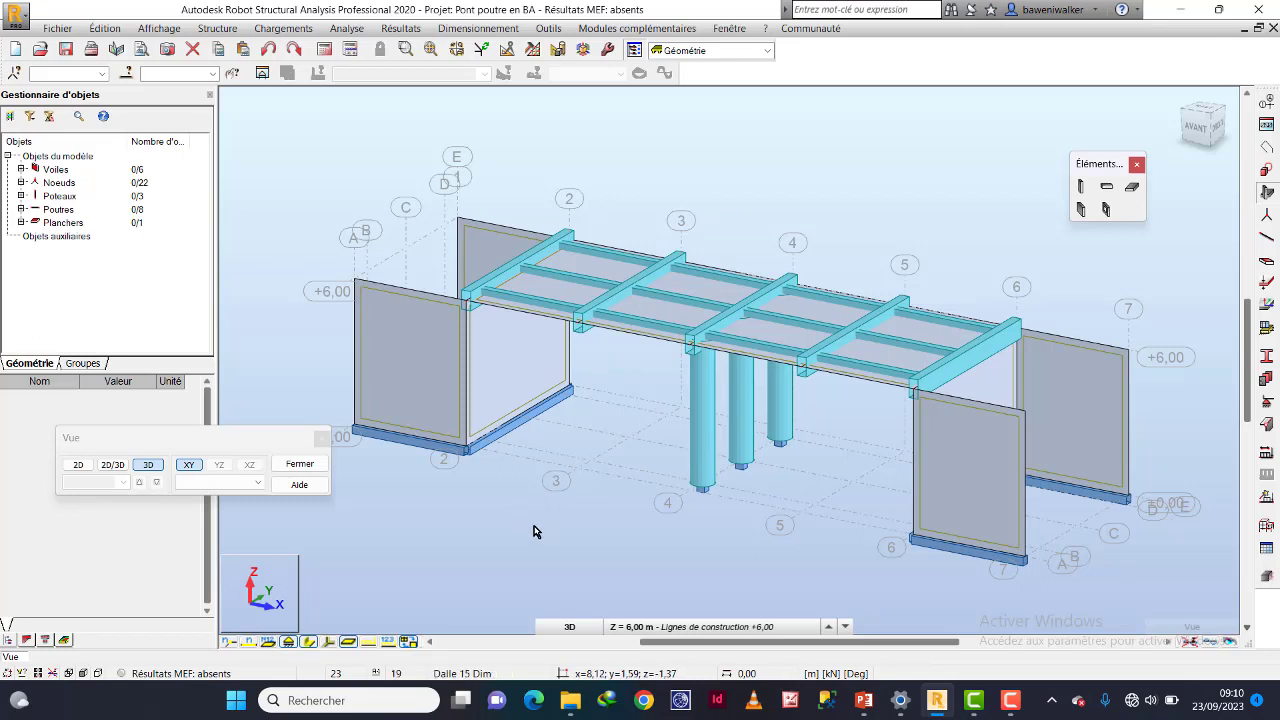
pyautogui.moveTo(536, 503); pyautogui.dragTo(526, 481, button='middle')
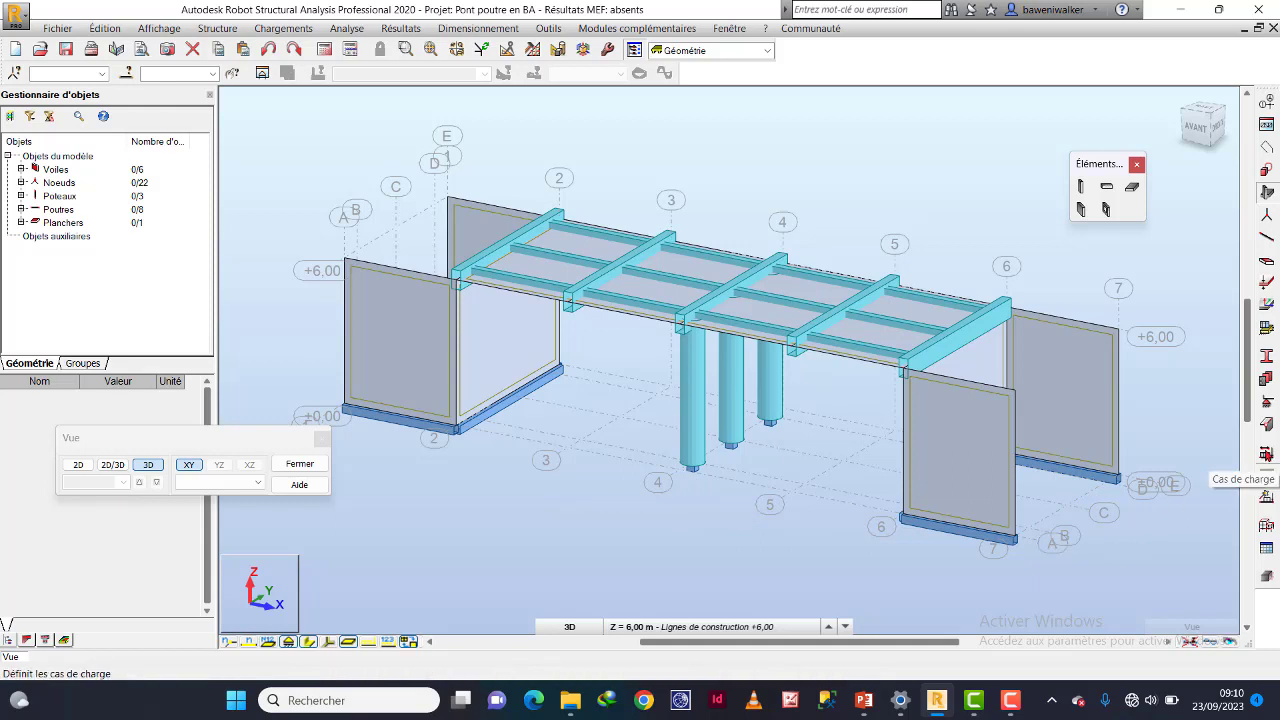
pyautogui.click(1266, 453)
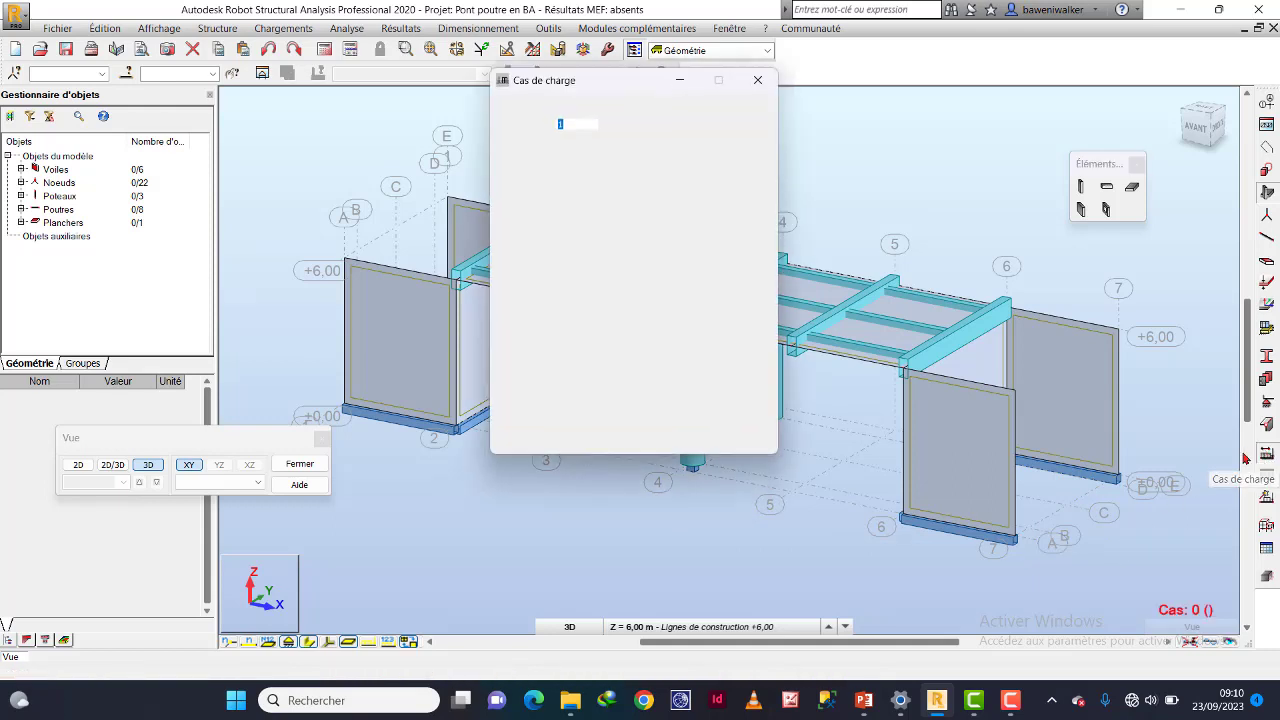
pyautogui.doubleClick(728, 125)
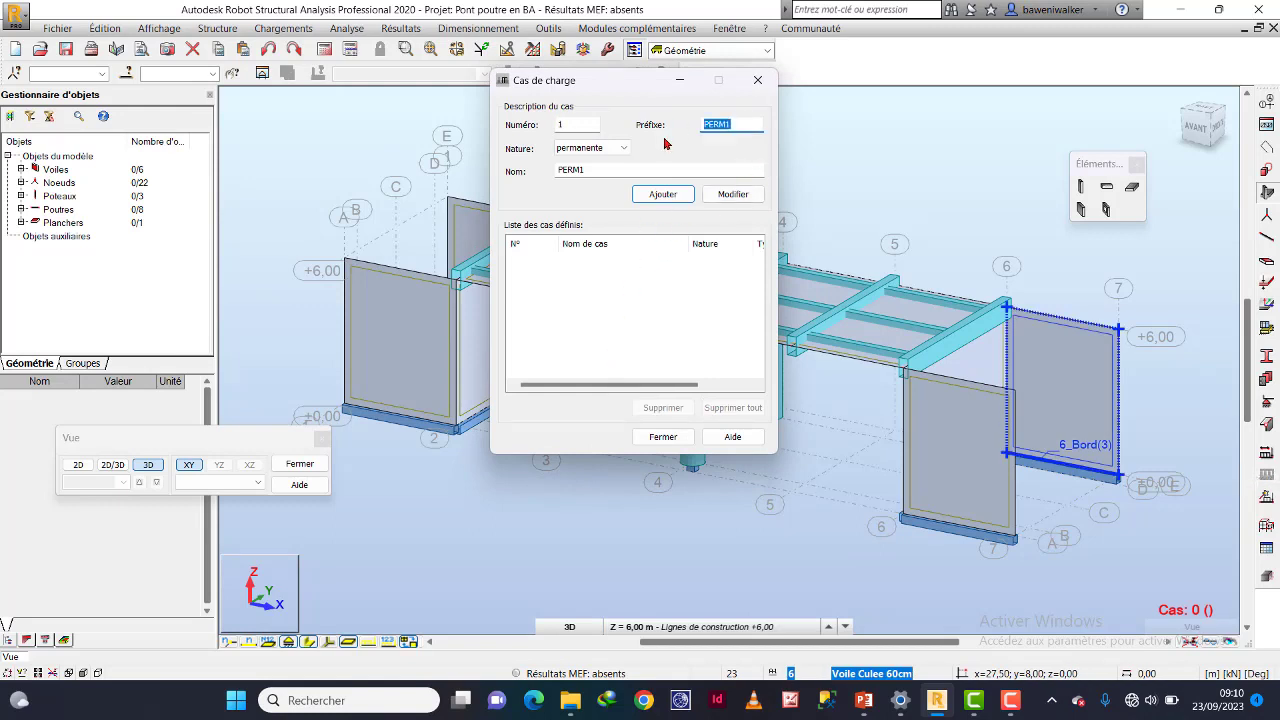
pyautogui.write('G')
pyautogui.doubleClick(630, 170)
pyautogui.write('G')
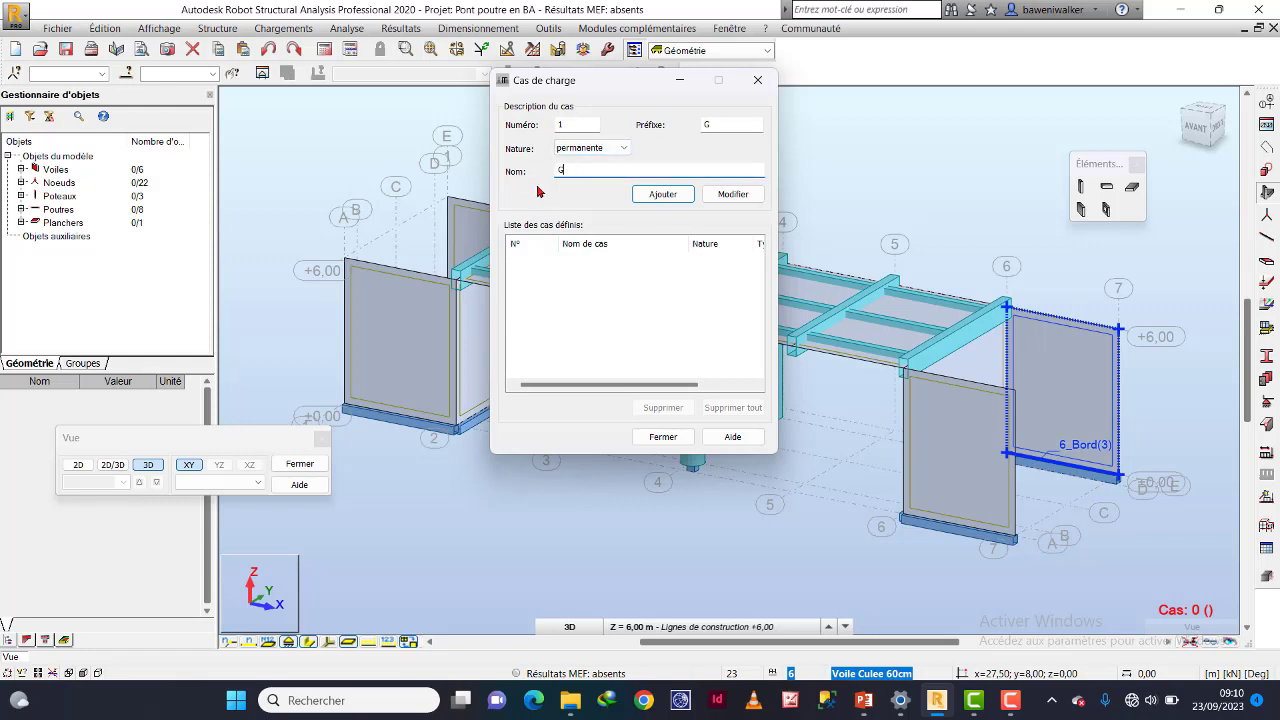
pyautogui.click(660, 195)
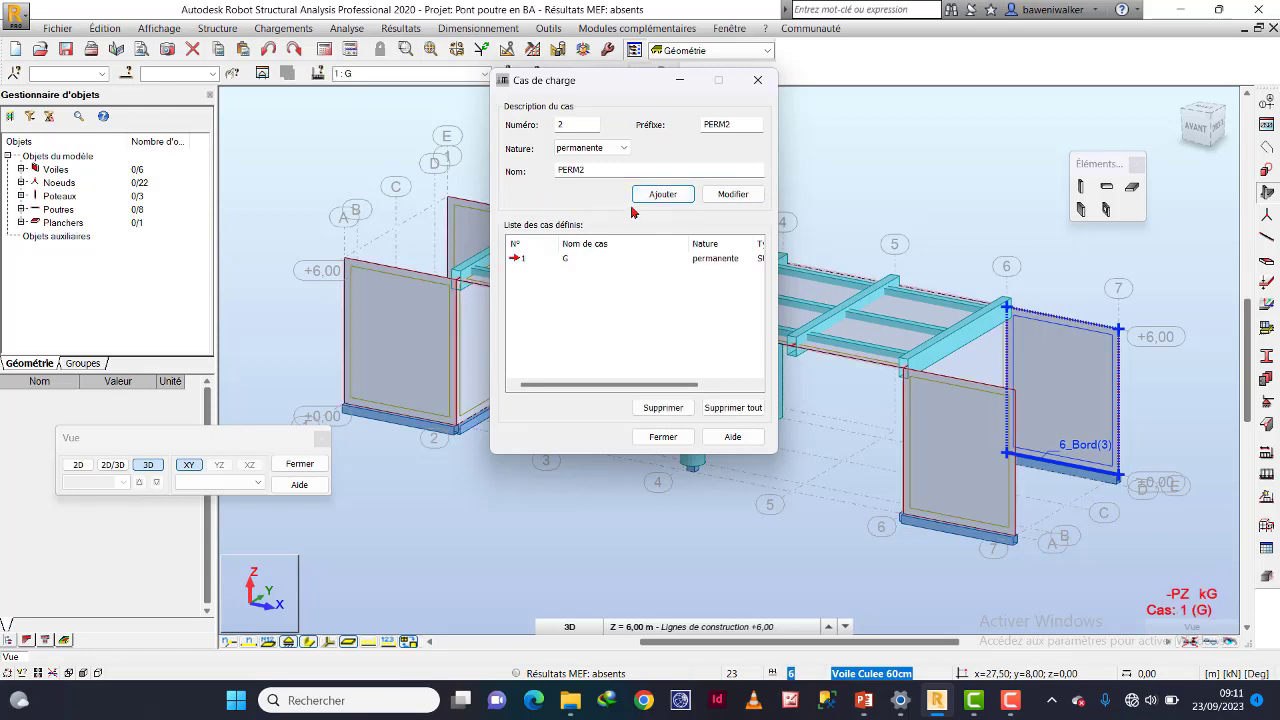
# Add a second load case of nature "d'exploitation" with prefix and name Q, and finish defining load cases.
pyautogui.click(623, 150)
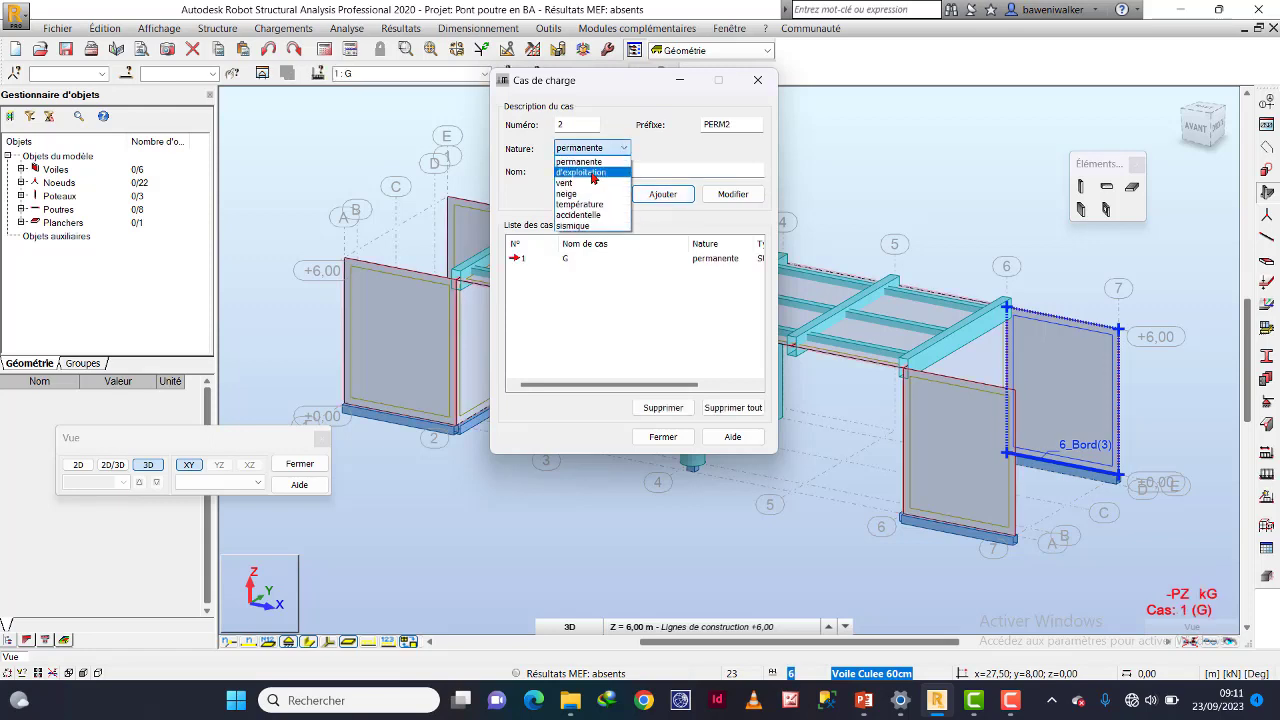
pyautogui.click(590, 171)
pyautogui.doubleClick(741, 124)
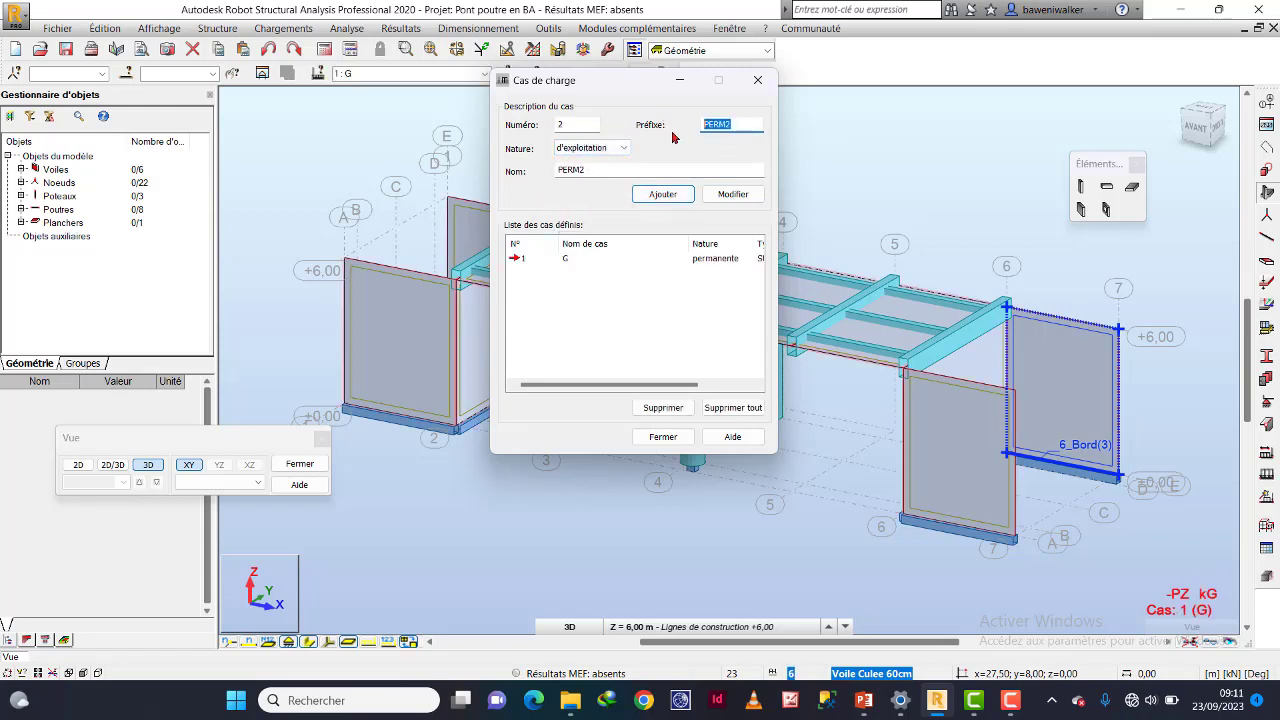
pyautogui.write('Q')
pyautogui.moveTo(597, 169); pyautogui.dragTo(527, 174)
pyautogui.write('Q')
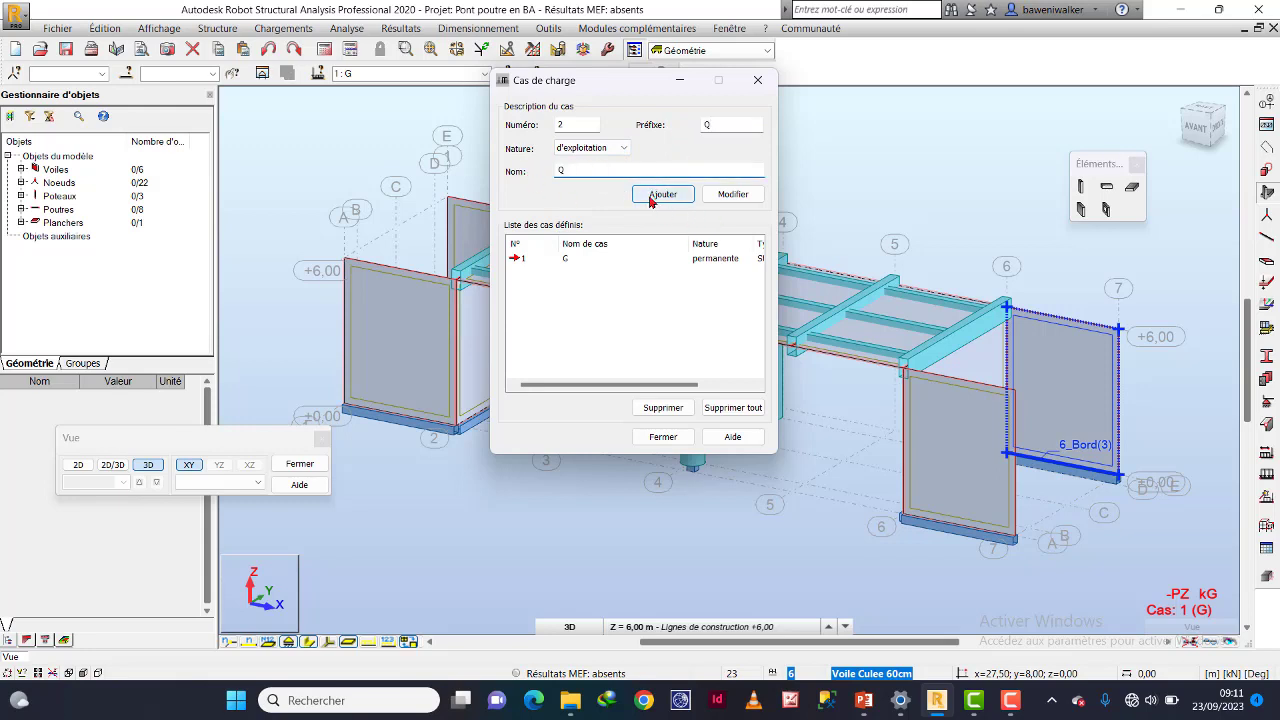
pyautogui.press('Return')
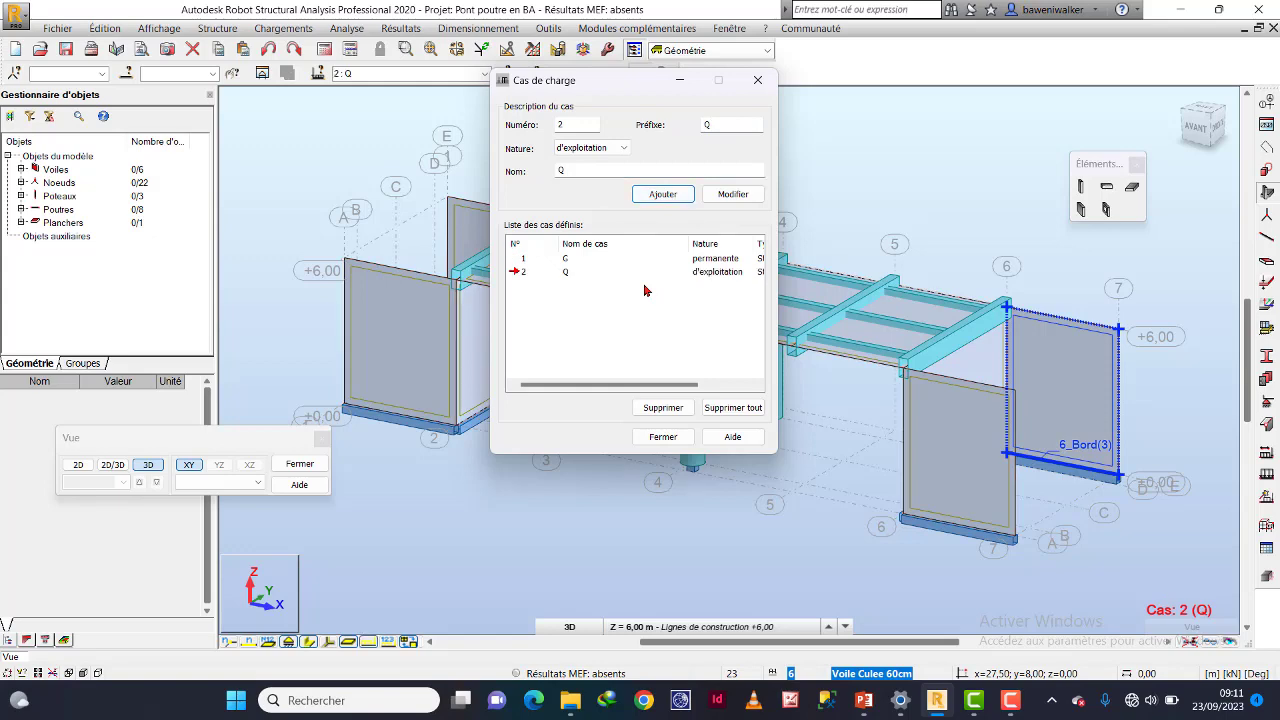
pyautogui.click(663, 437)
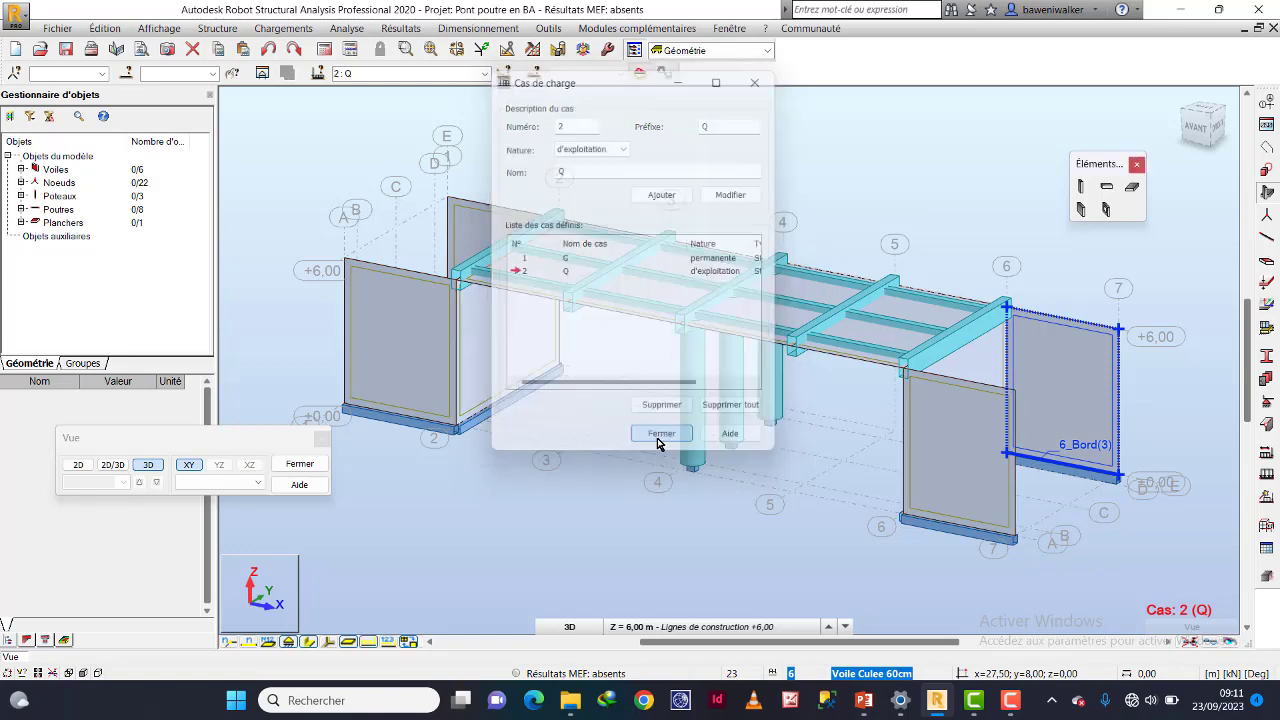
# Turn off the display of section shapes so the beams and columns show as lines.
pyautogui.scroll(1, 820, 280)
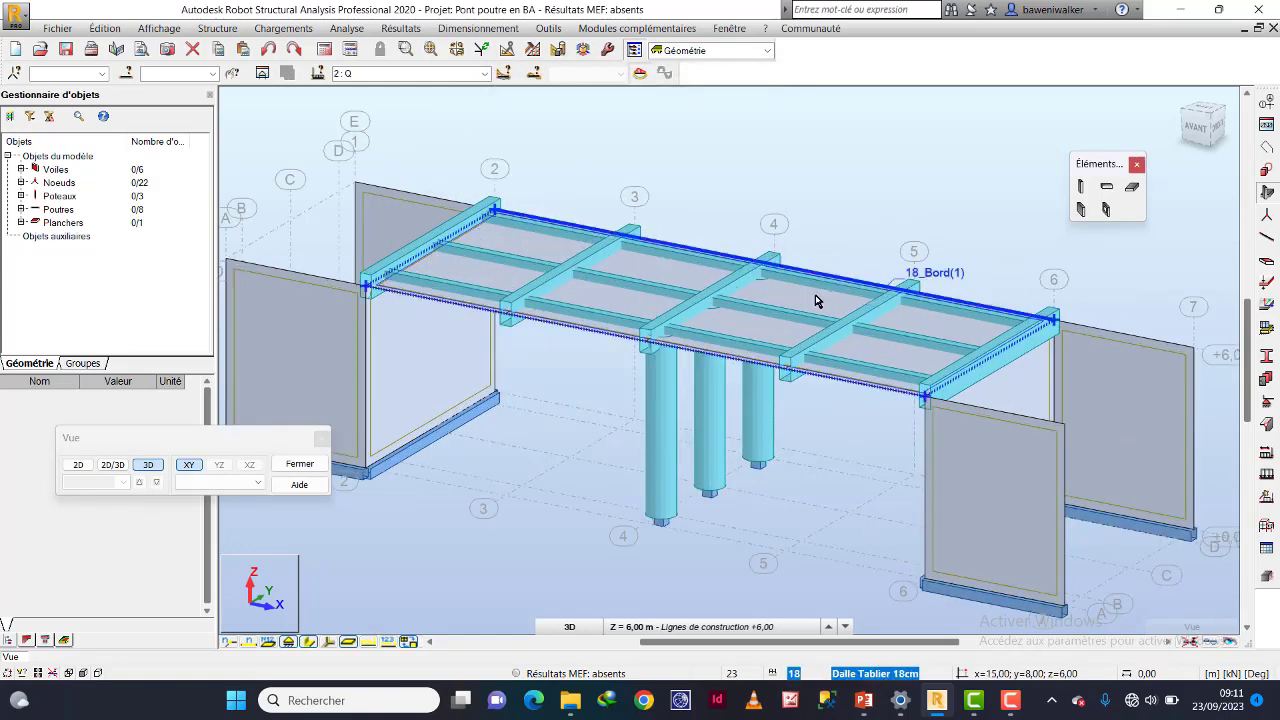
pyautogui.moveTo(812, 301); pyautogui.dragTo(800, 288, button='middle')
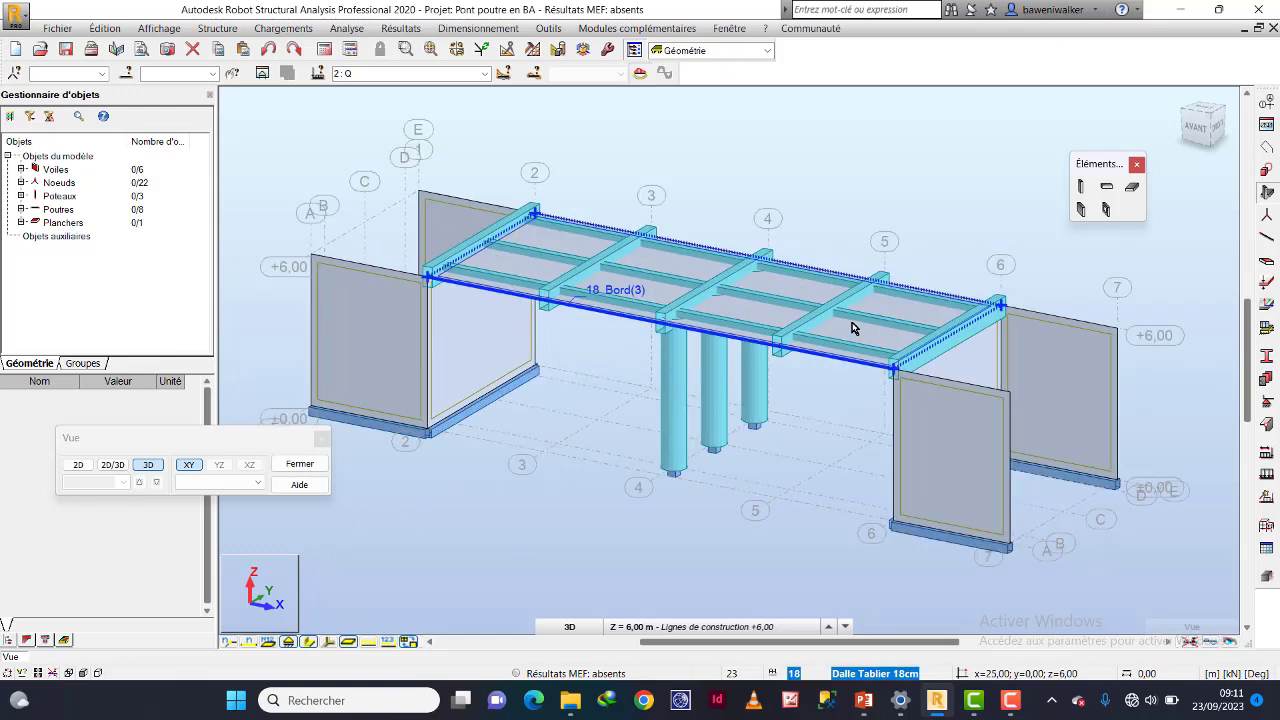
pyautogui.click(315, 645)
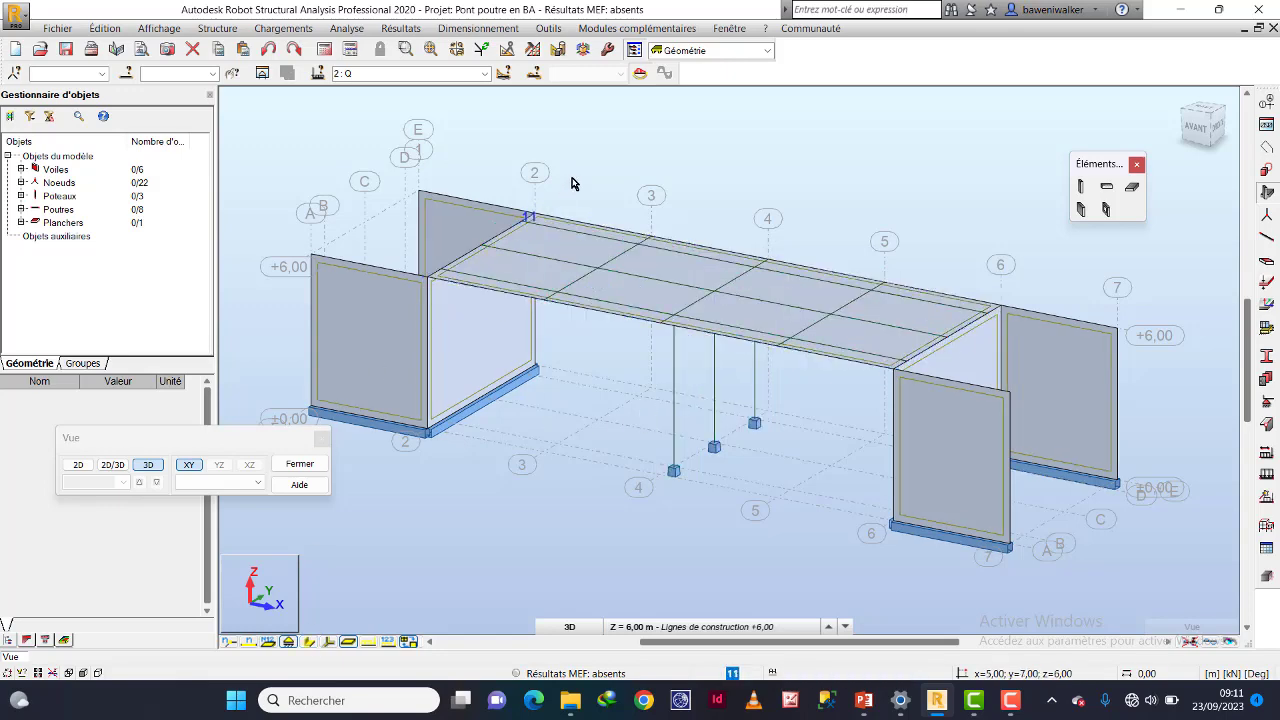
# Apply a uniform surface load of Z = -1 kPa to the deck slab in load case G.
pyautogui.click(485, 74)
pyautogui.click(444, 87)
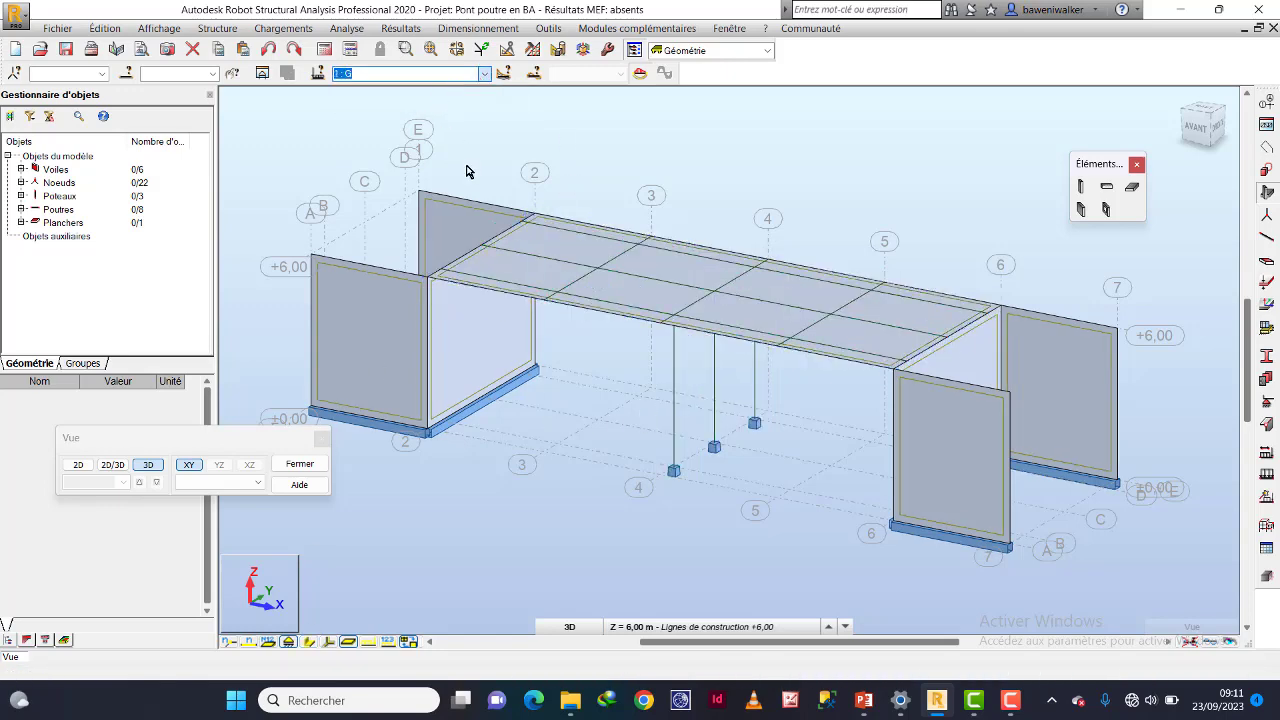
pyautogui.click(716, 316)
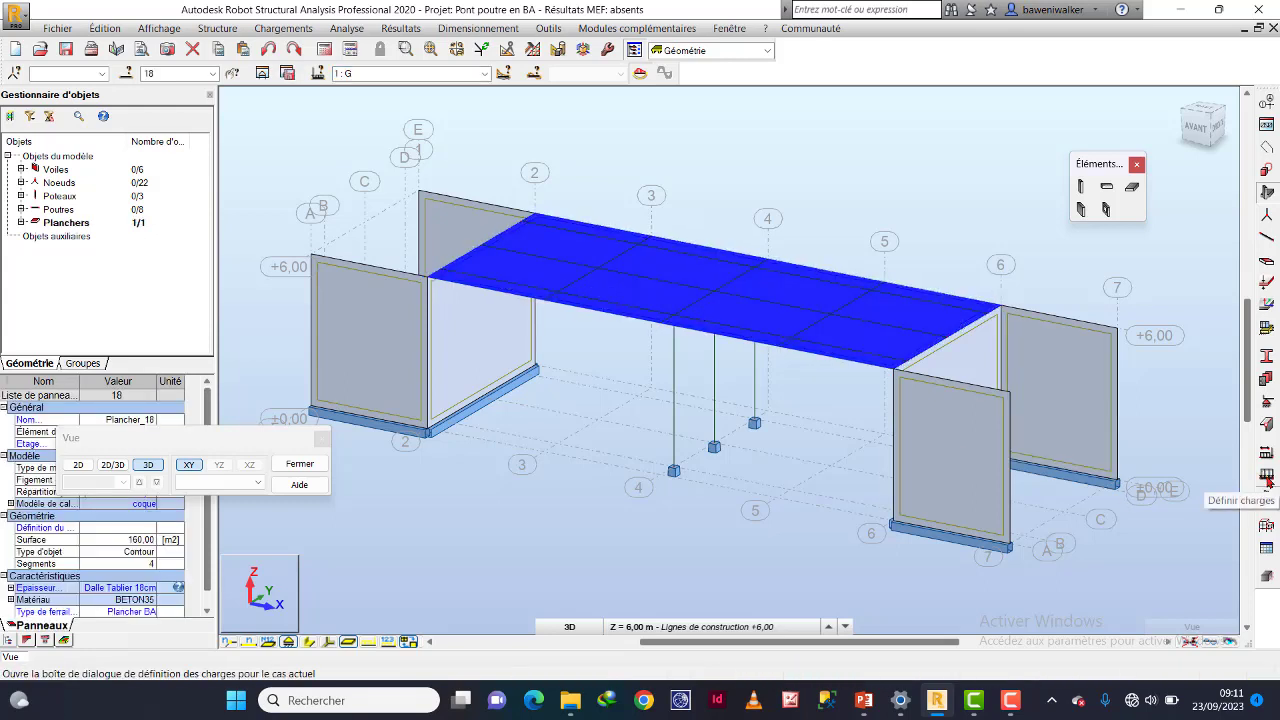
pyautogui.click(1268, 481)
pyautogui.click(1140, 161)
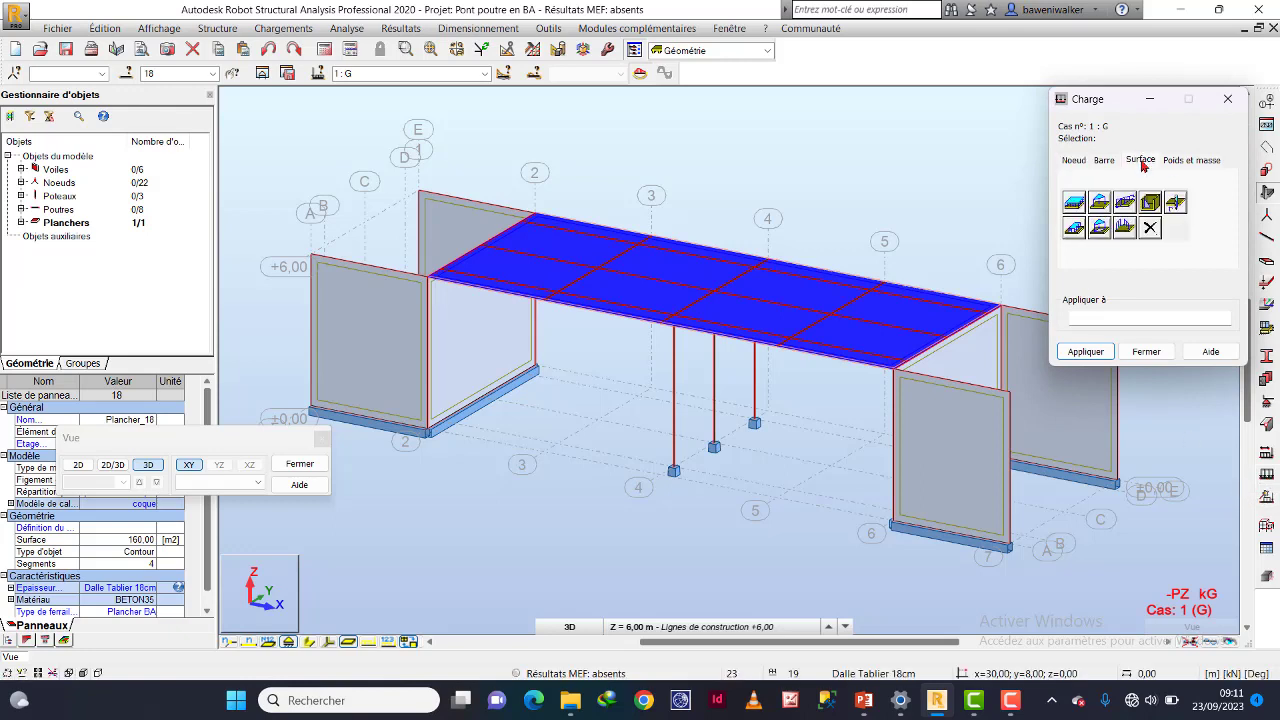
pyautogui.click(1099, 202)
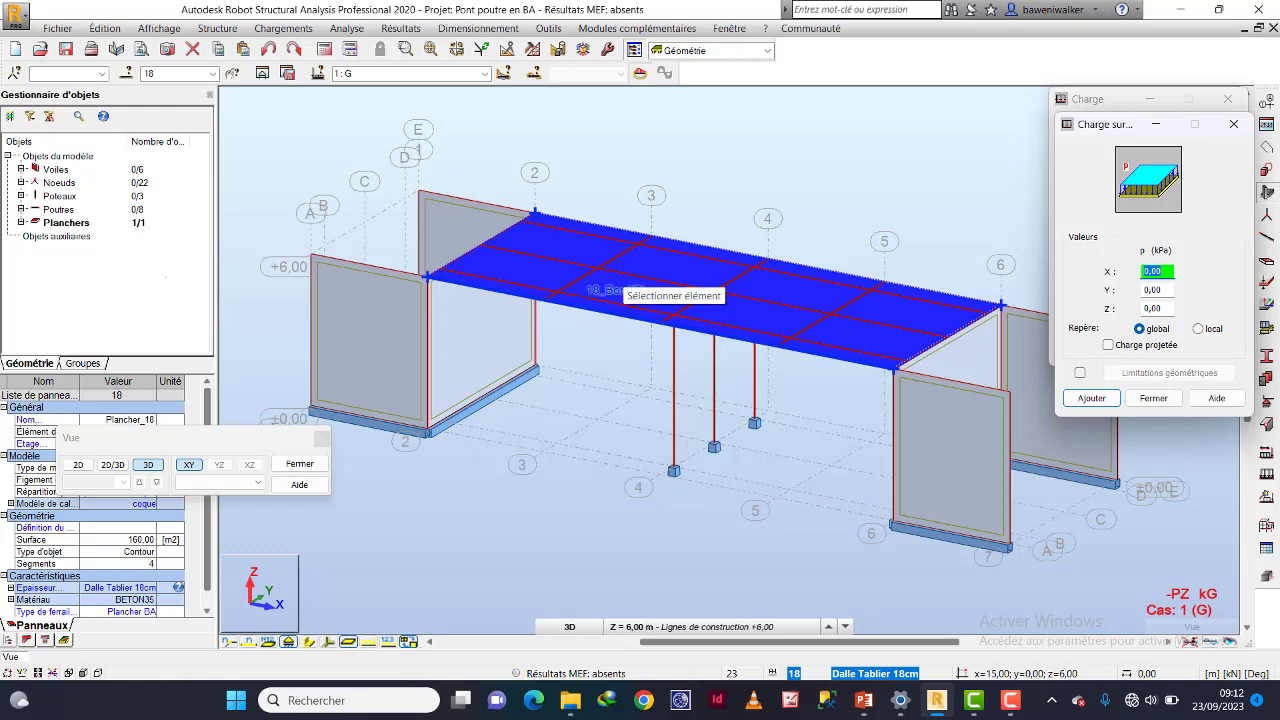
pyautogui.click(1166, 309)
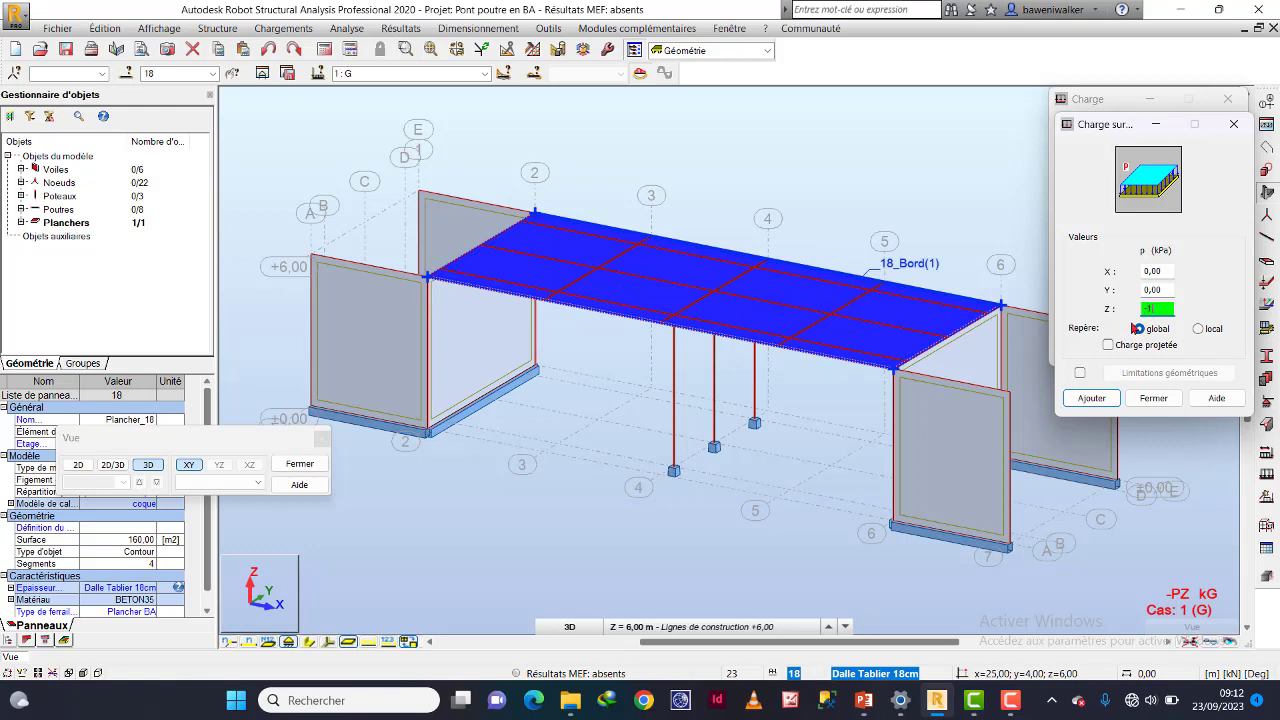
pyautogui.click(1091, 399)
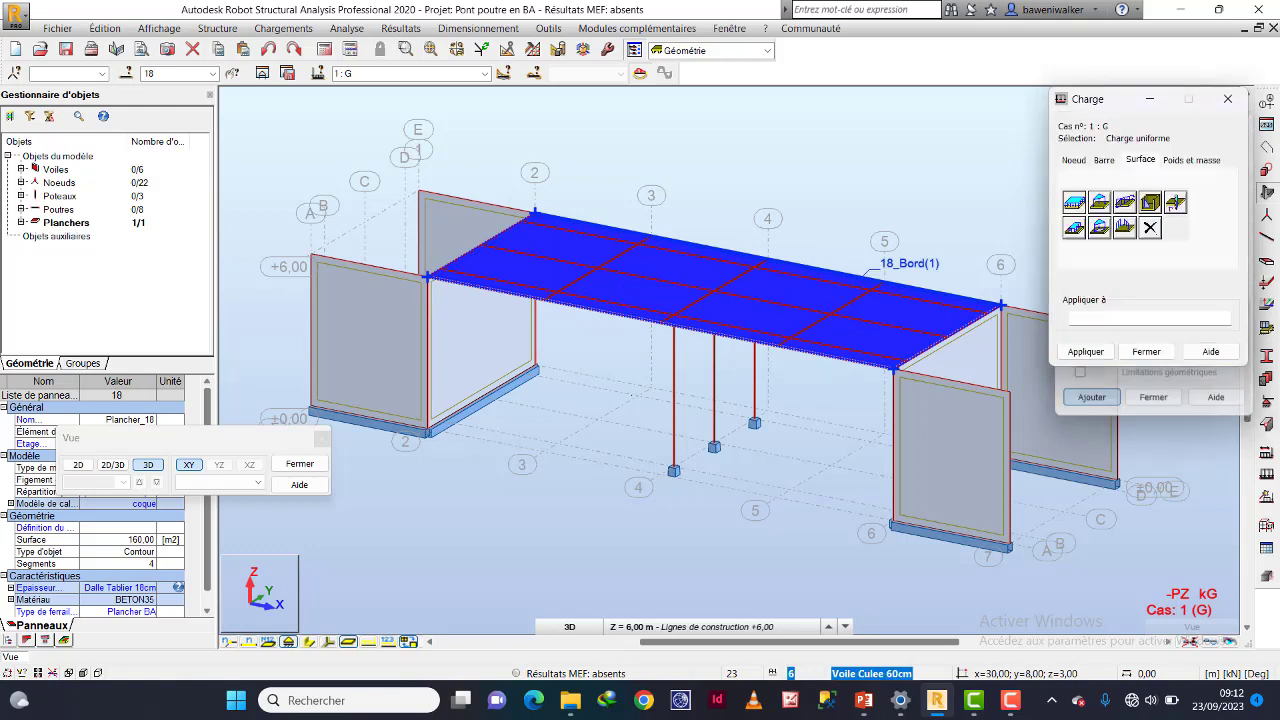
pyautogui.click(1085, 352)
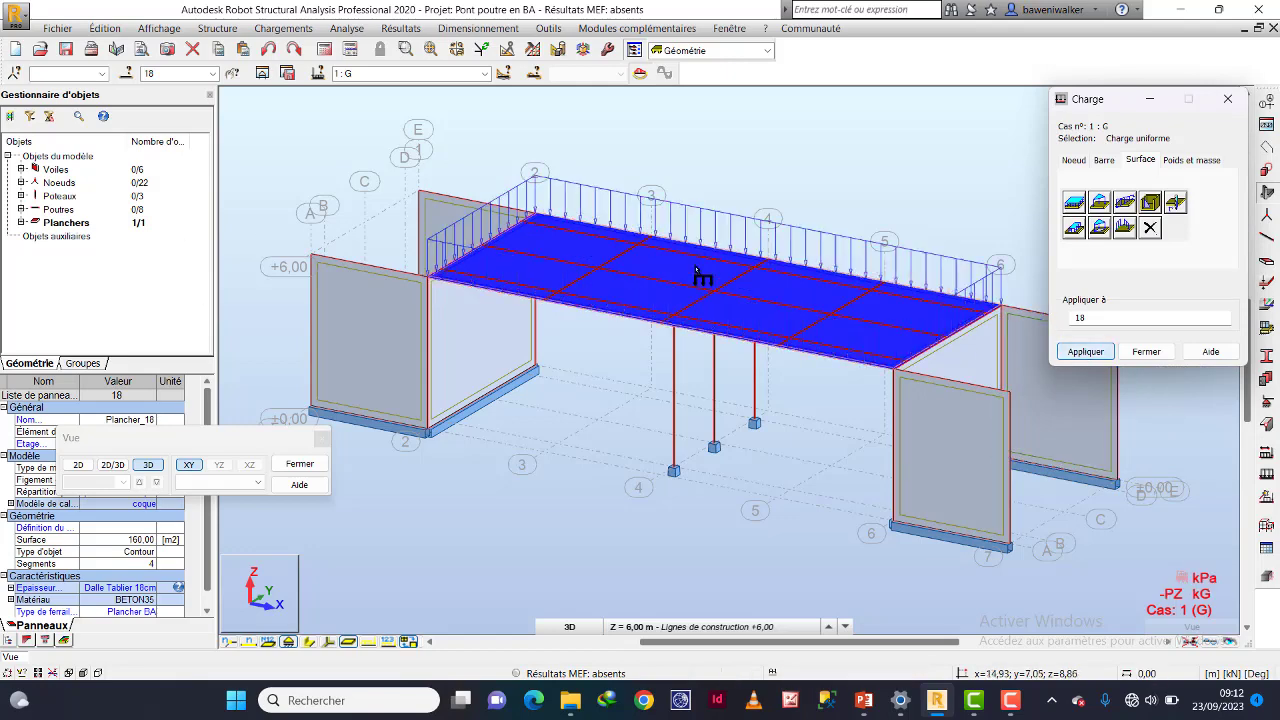
# Apply a uniform surface load of Z = -2,5 kPa to the deck slab in load case Q, then clear the selection.
pyautogui.click(483, 74)
pyautogui.click(401, 100)
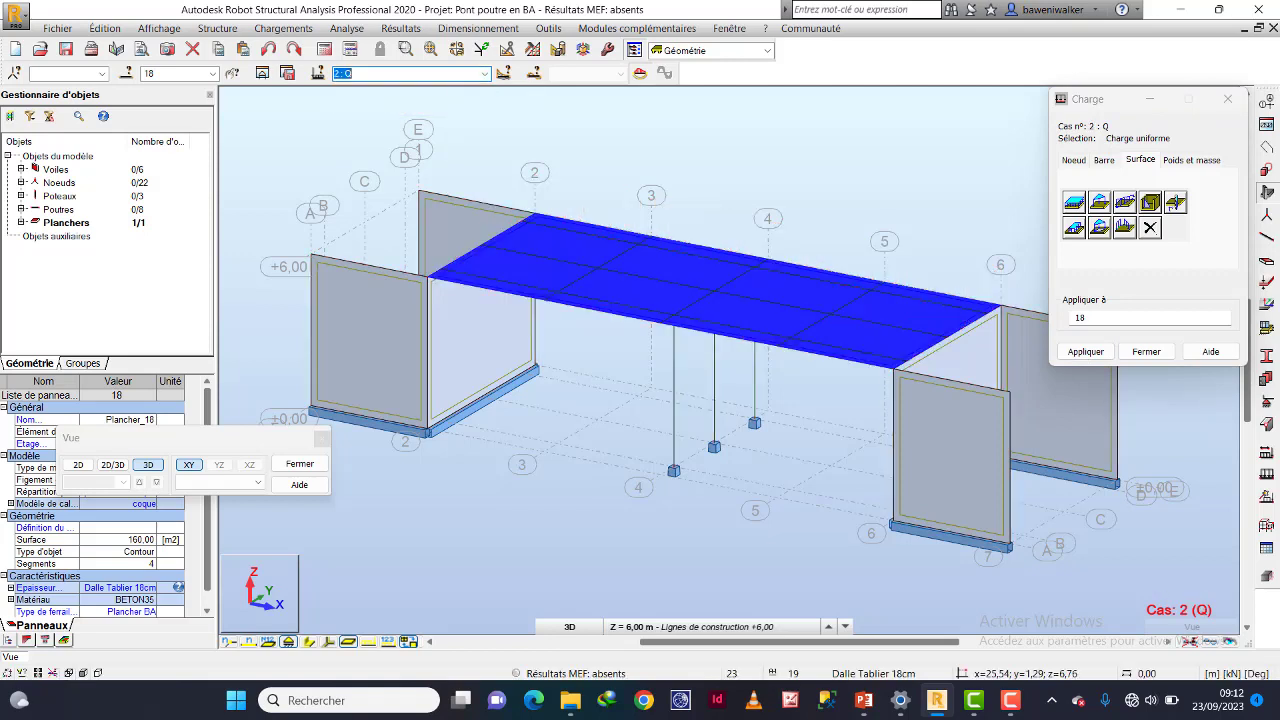
pyautogui.click(1074, 203)
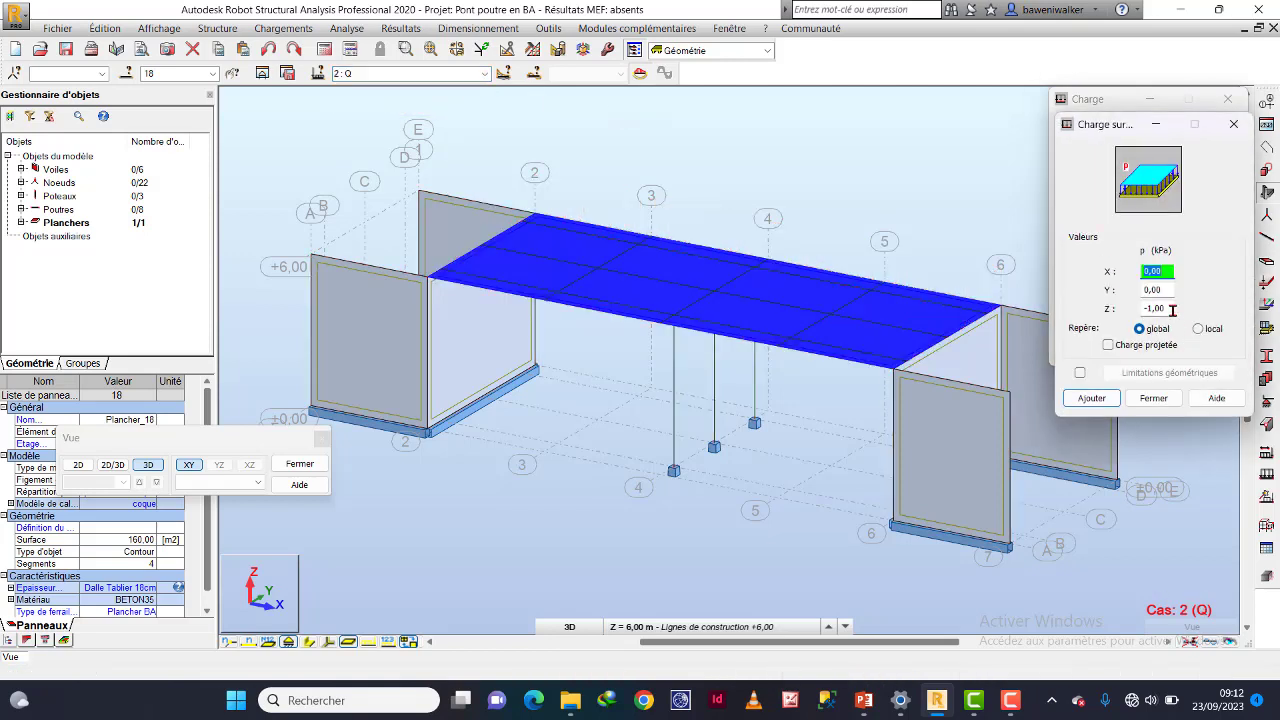
pyautogui.click(1168, 309)
pyautogui.write('-2,5')
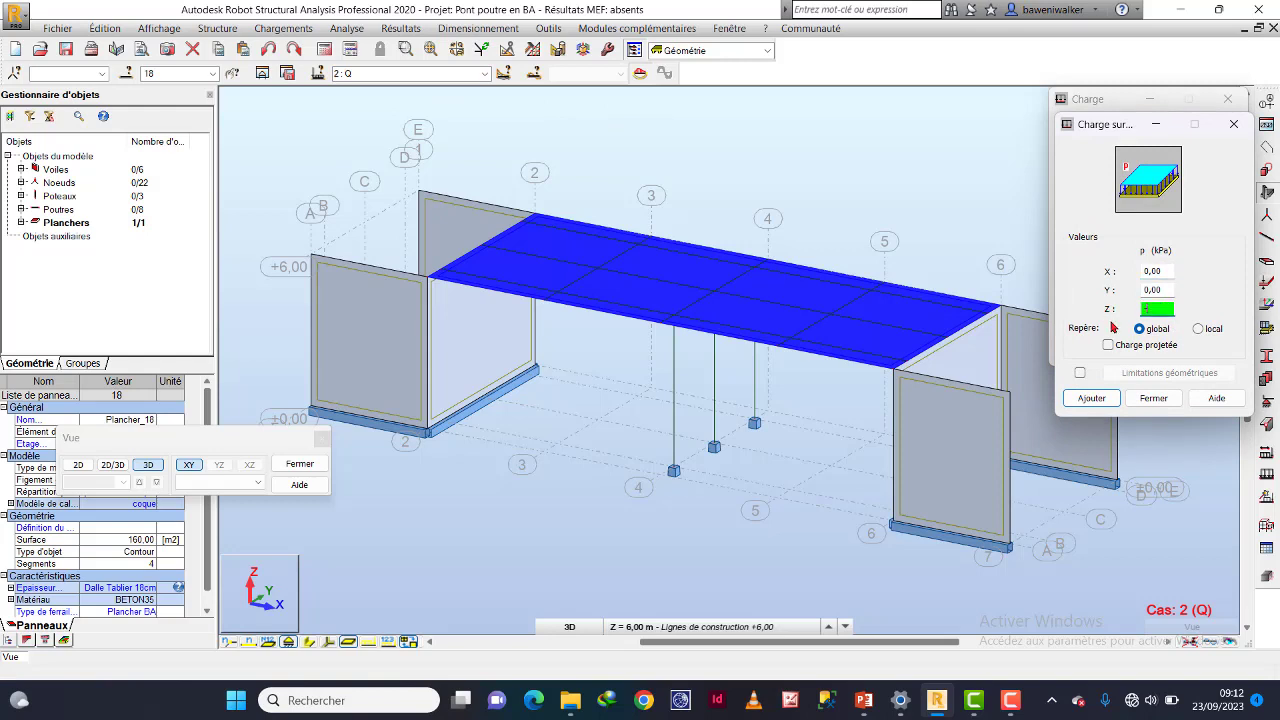
pyautogui.click(1090, 400)
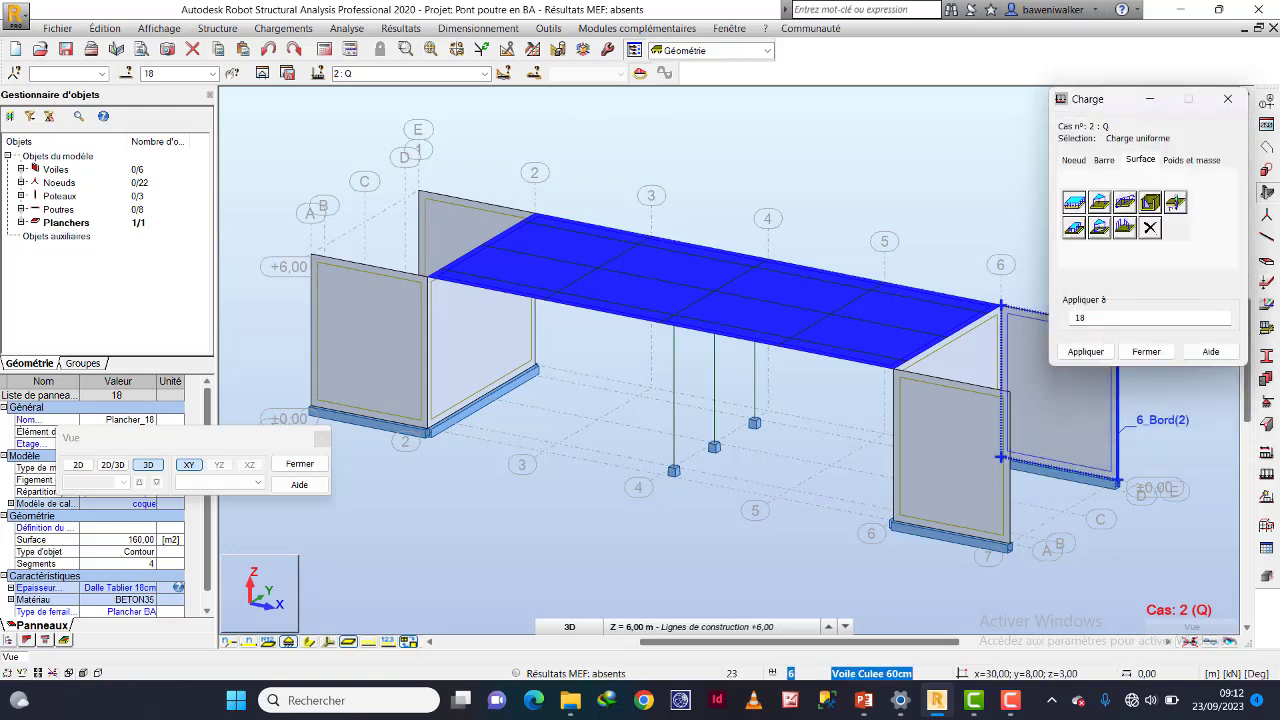
pyautogui.click(1086, 352)
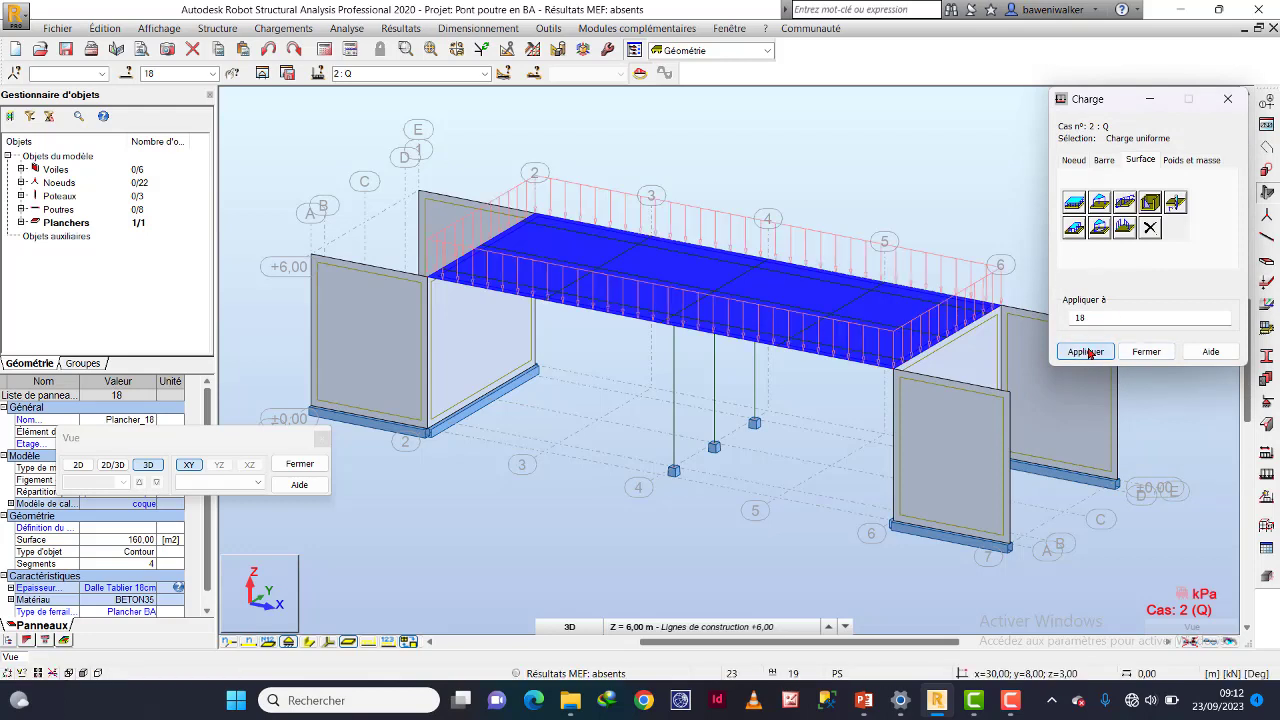
pyautogui.click(1145, 351)
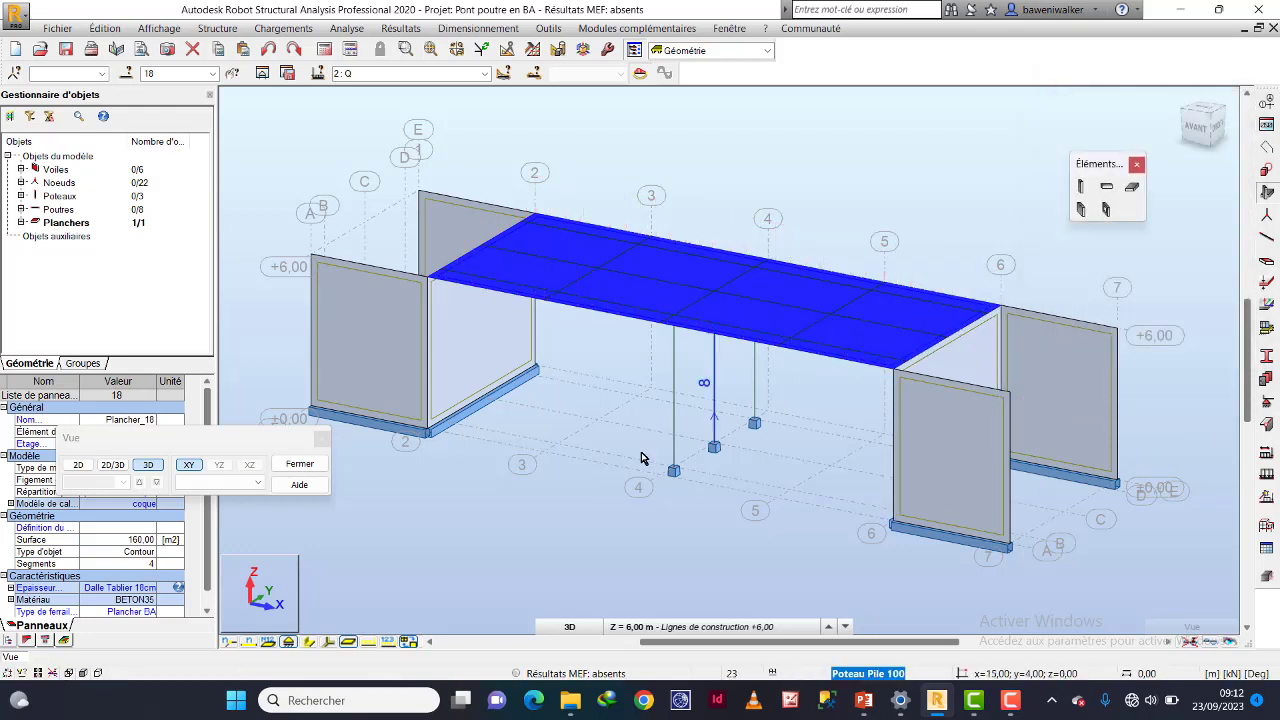
pyautogui.click(540, 500)
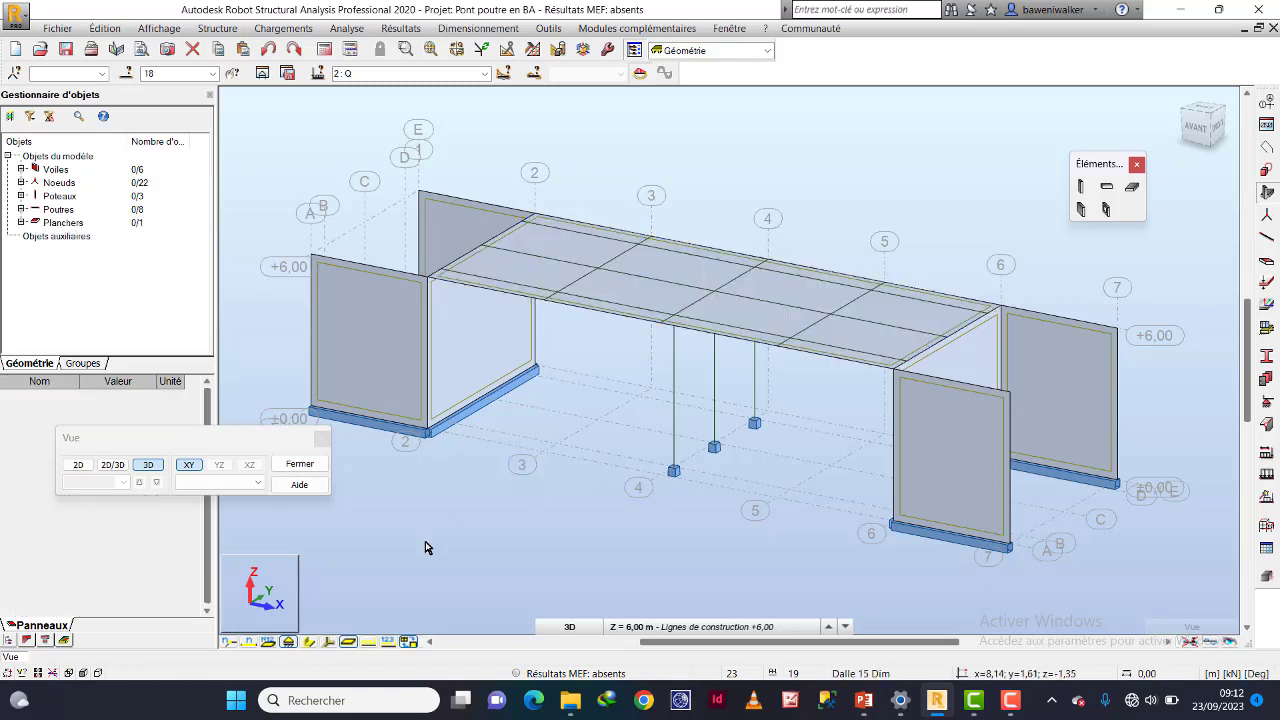
# Display the load symbols and their values on the model, and make load case G the active case.
pyautogui.click(369, 644)
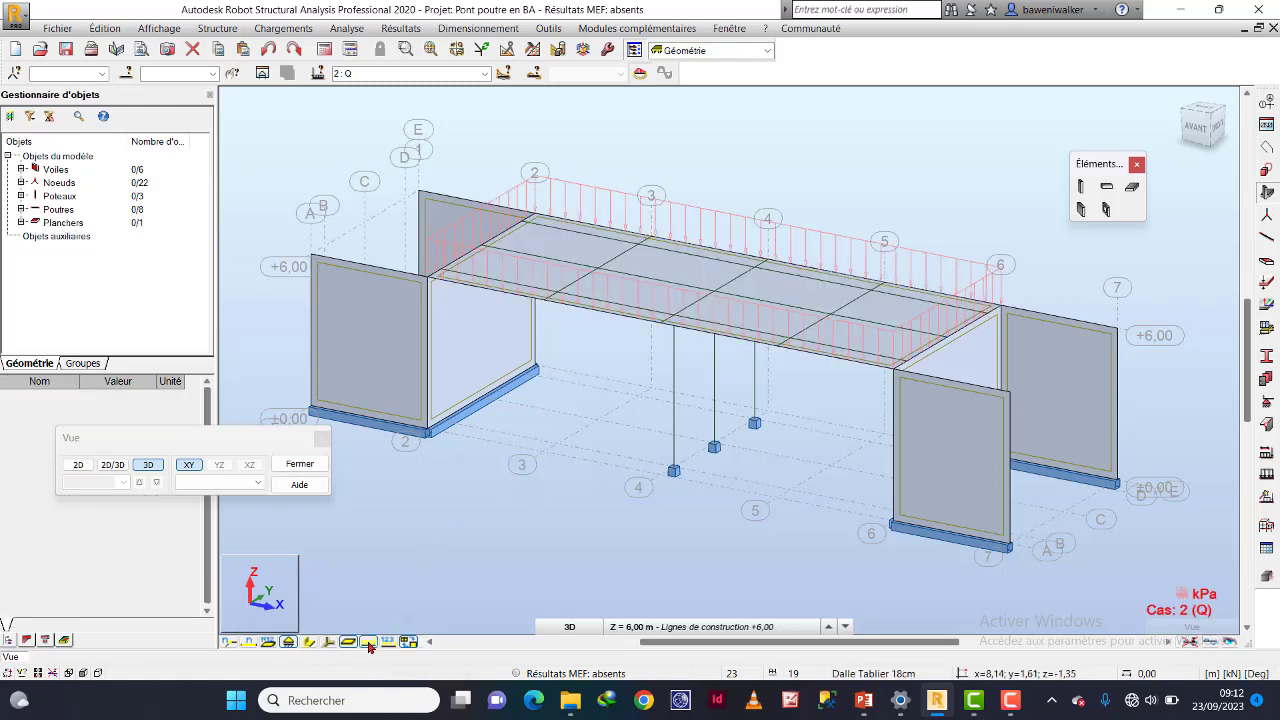
pyautogui.click(388, 643)
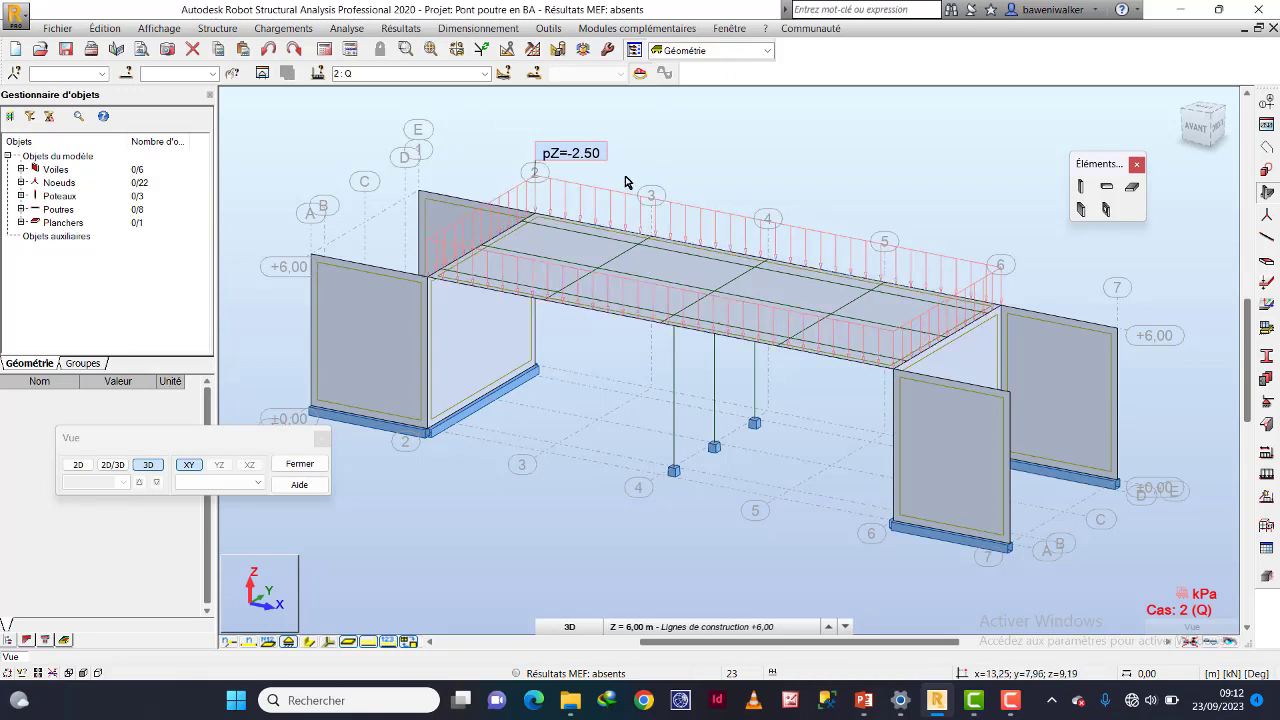
pyautogui.click(484, 73)
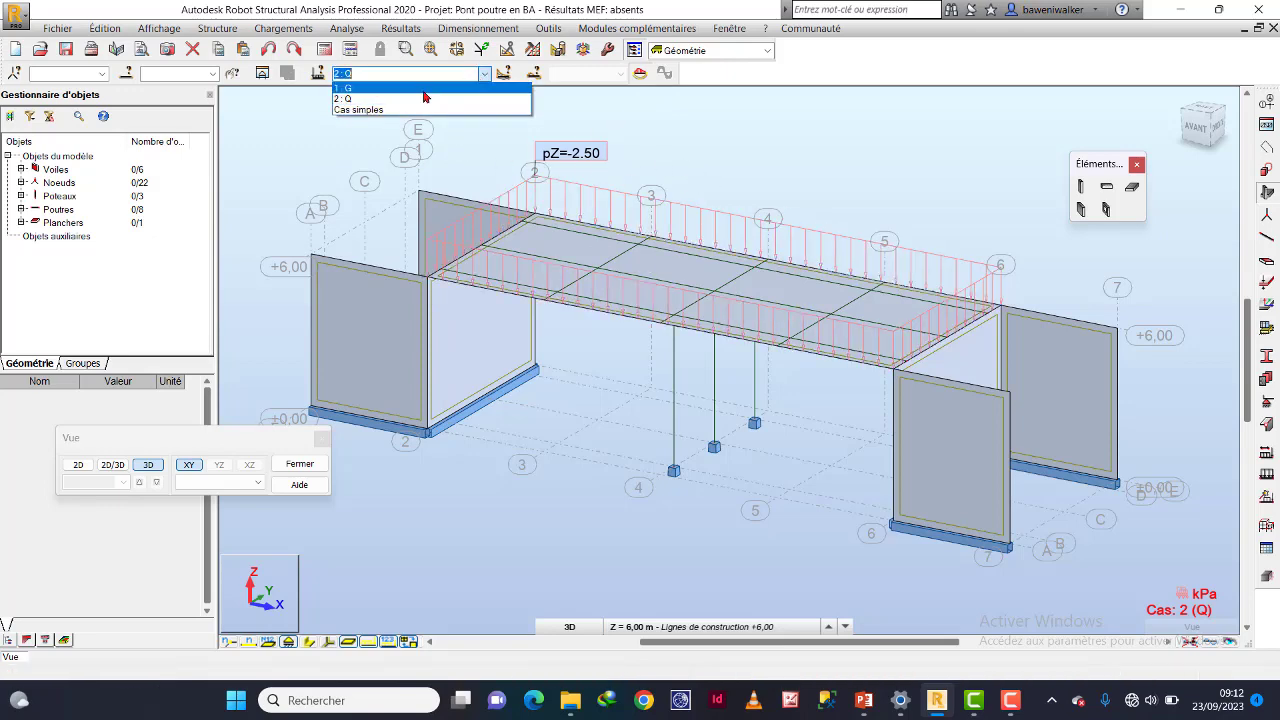
pyautogui.click(470, 88)
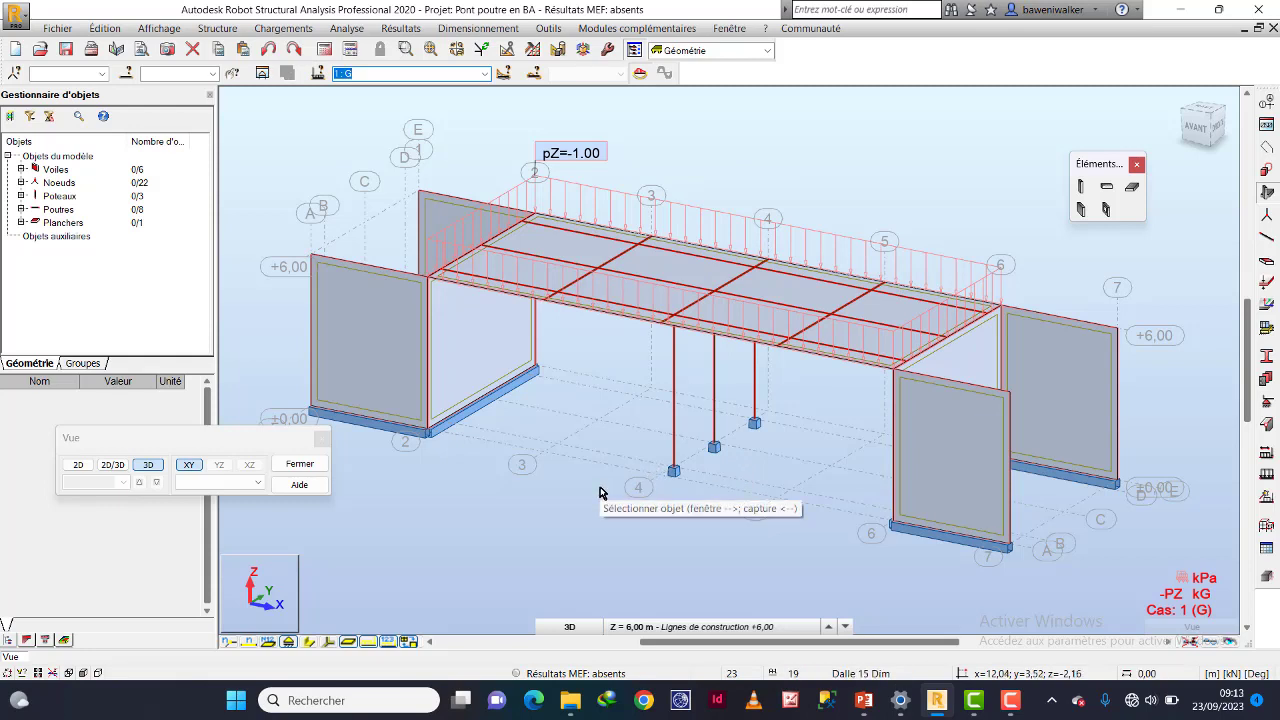
# Open the moving loads definition and delete all convoys that are not used in the project.
pyautogui.click(1267, 497)
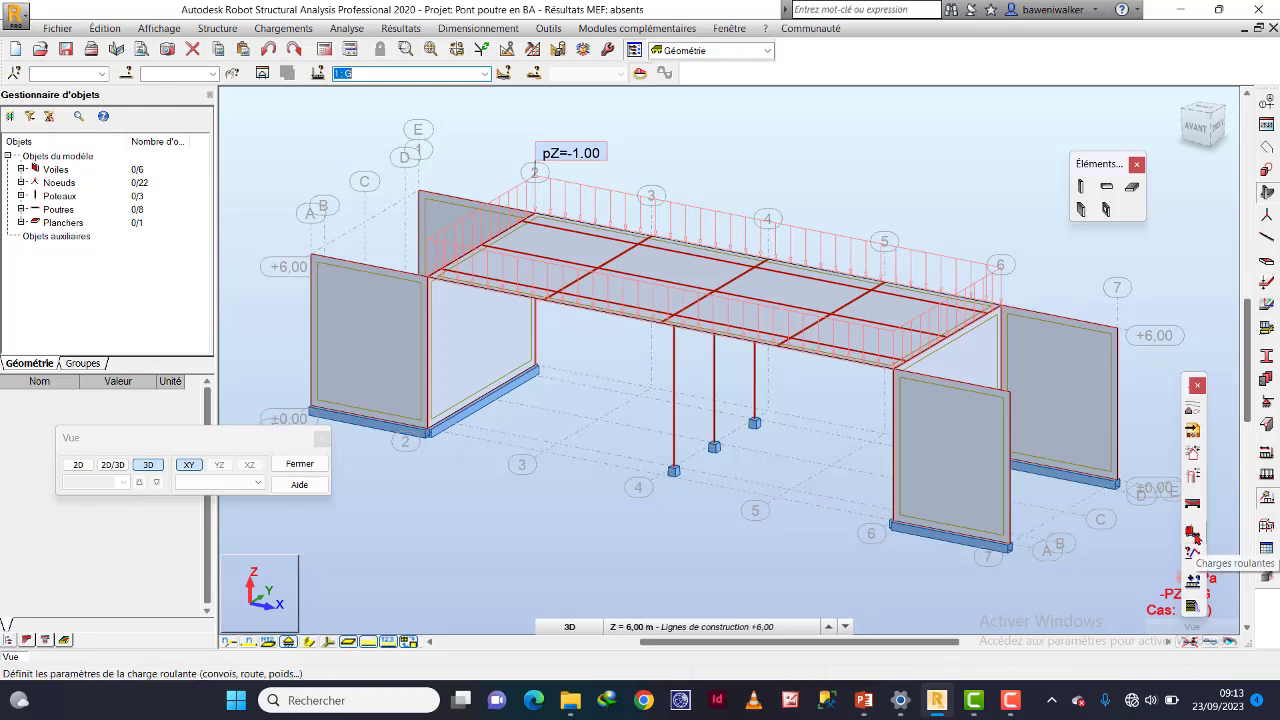
pyautogui.click(1193, 535)
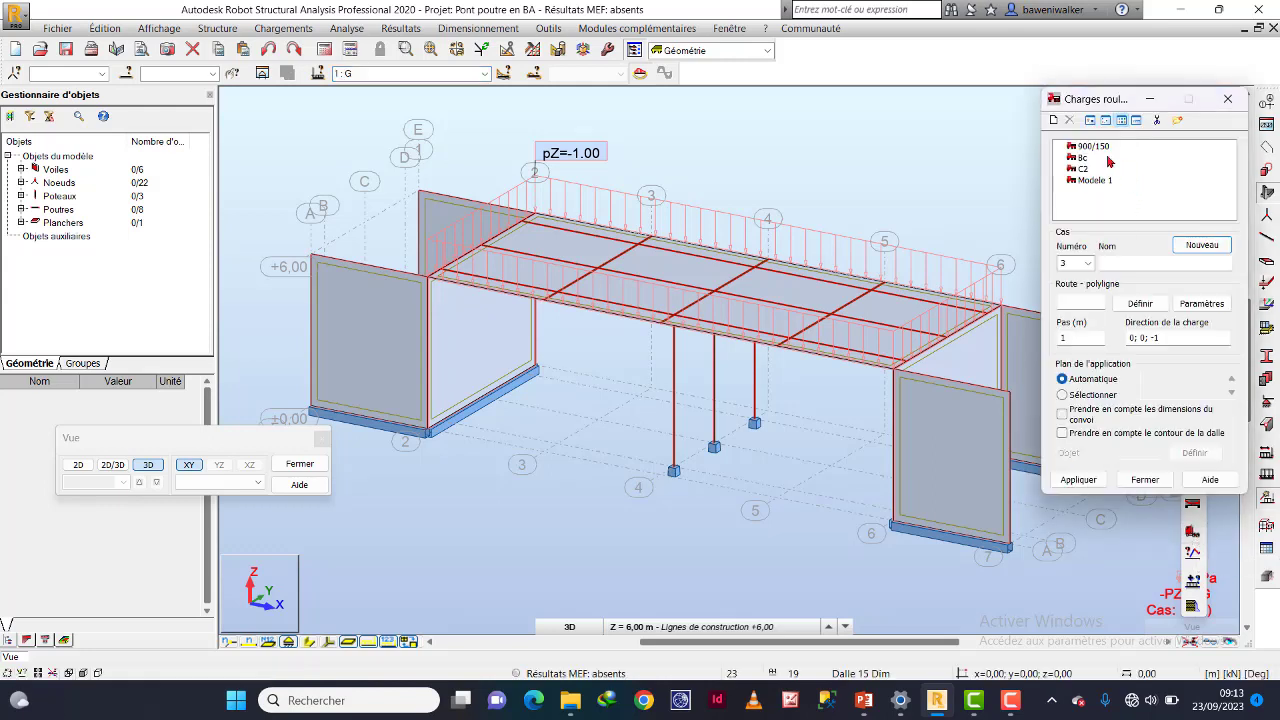
pyautogui.click(1157, 121)
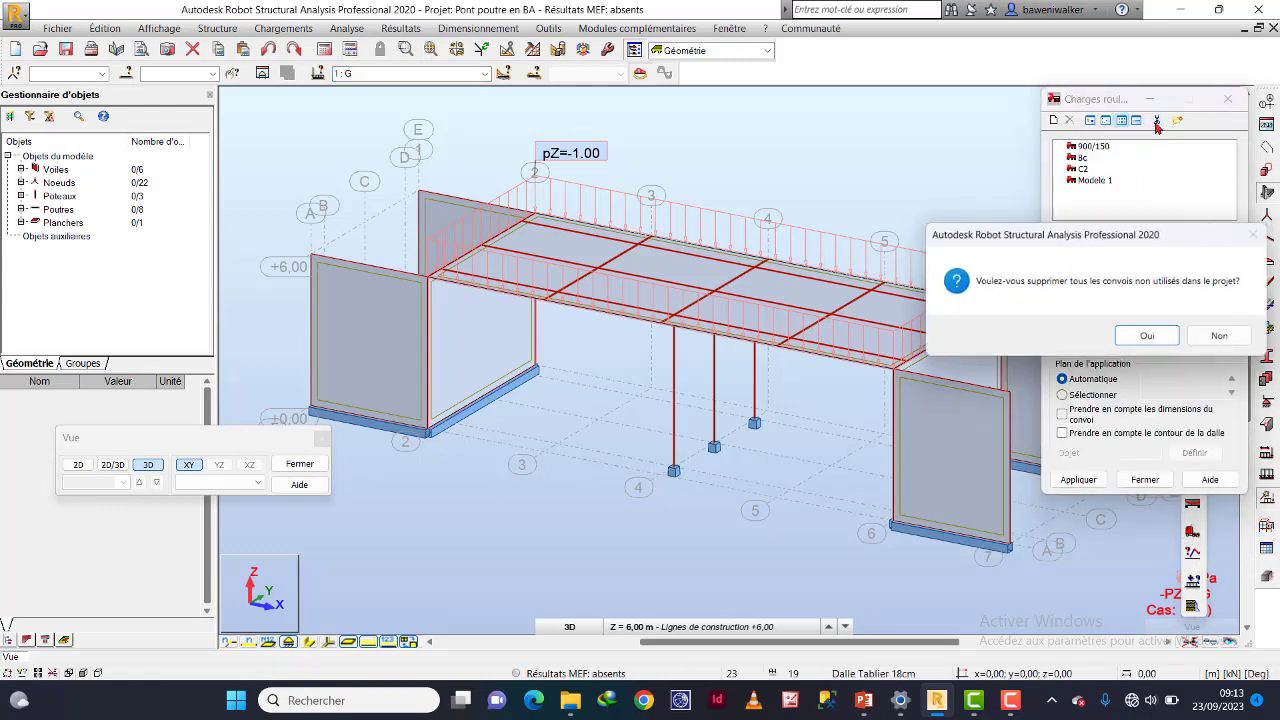
pyautogui.click(1150, 339)
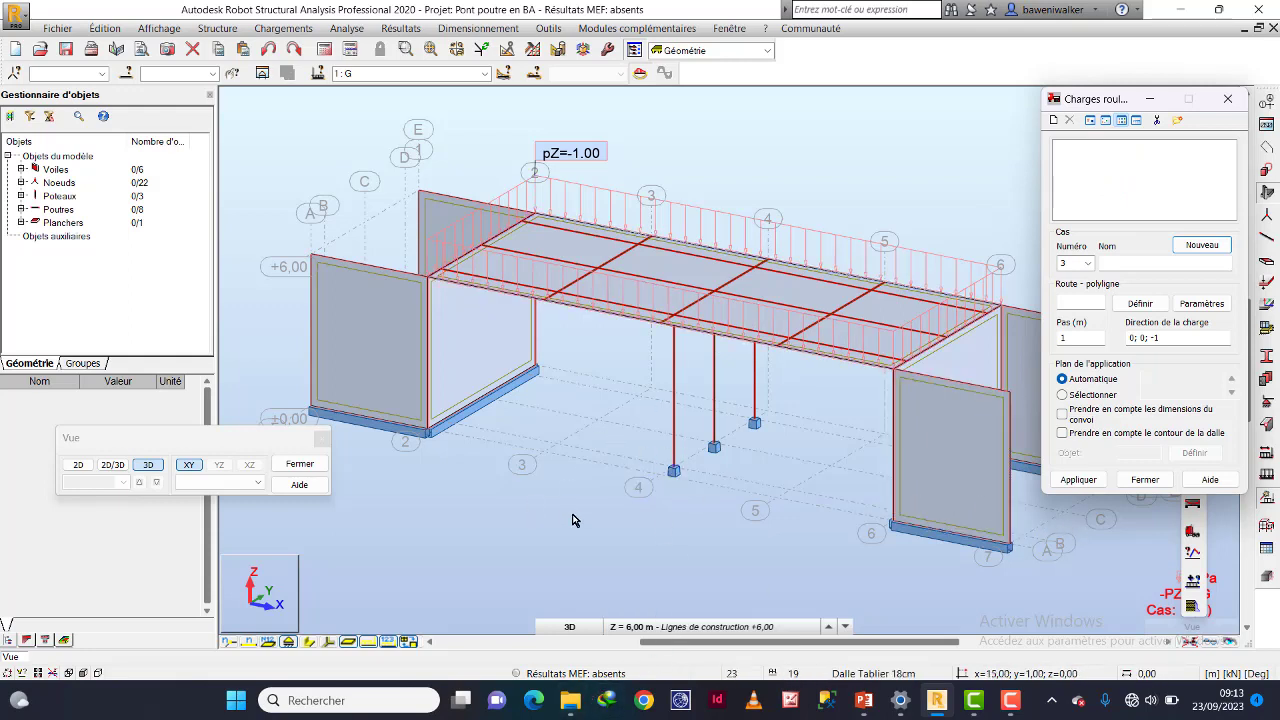
# Switch to File Explorer and open the D: data drive in a new tab.
pyautogui.moveTo(576, 708)
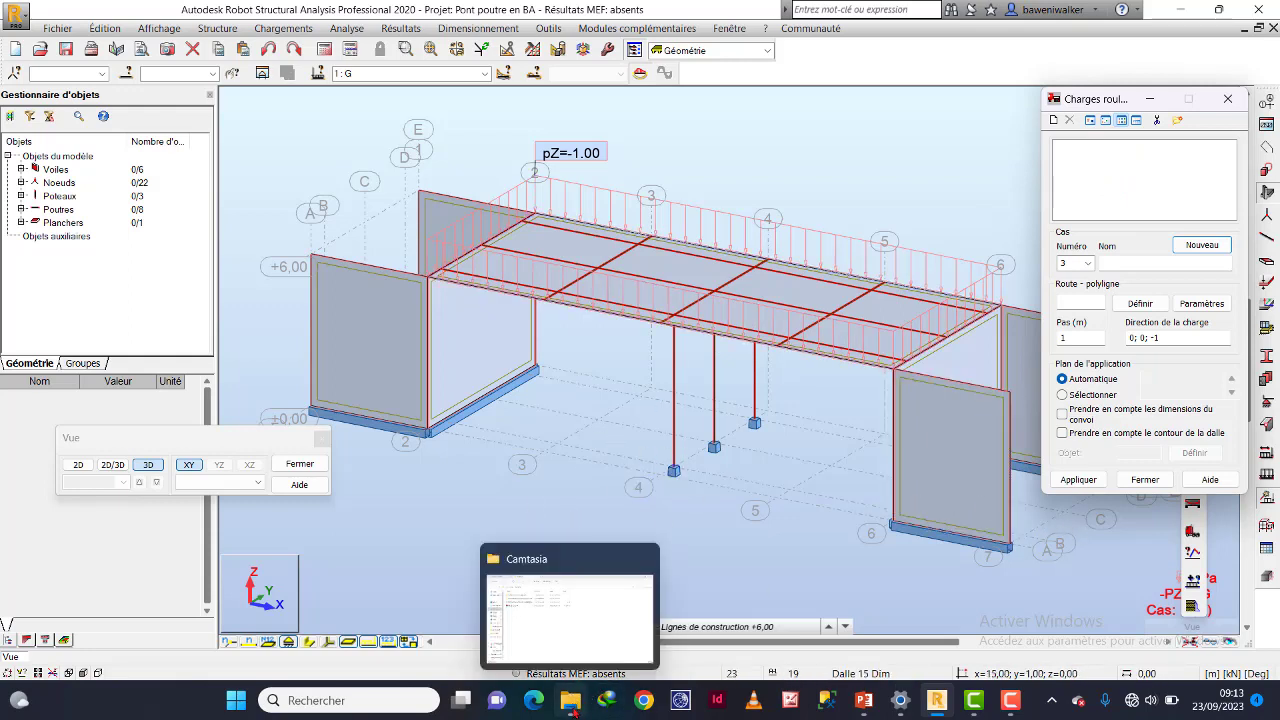
pyautogui.click(571, 622)
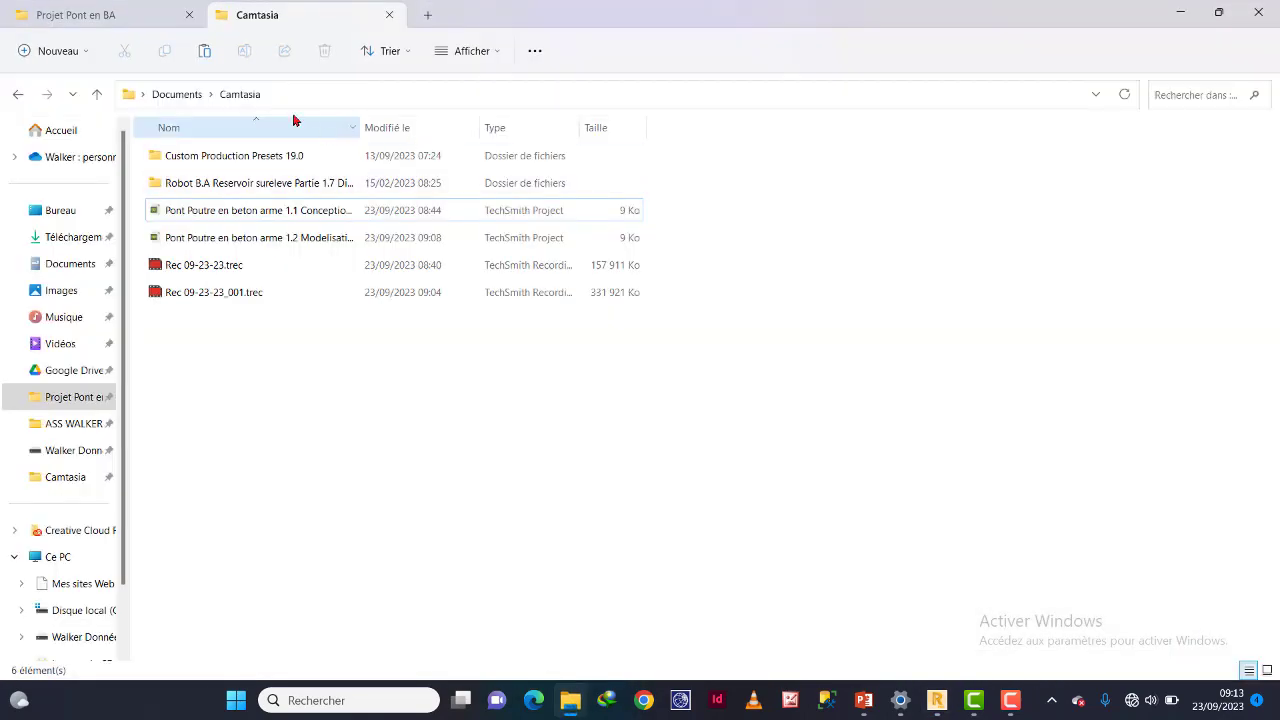
pyautogui.click(113, 21)
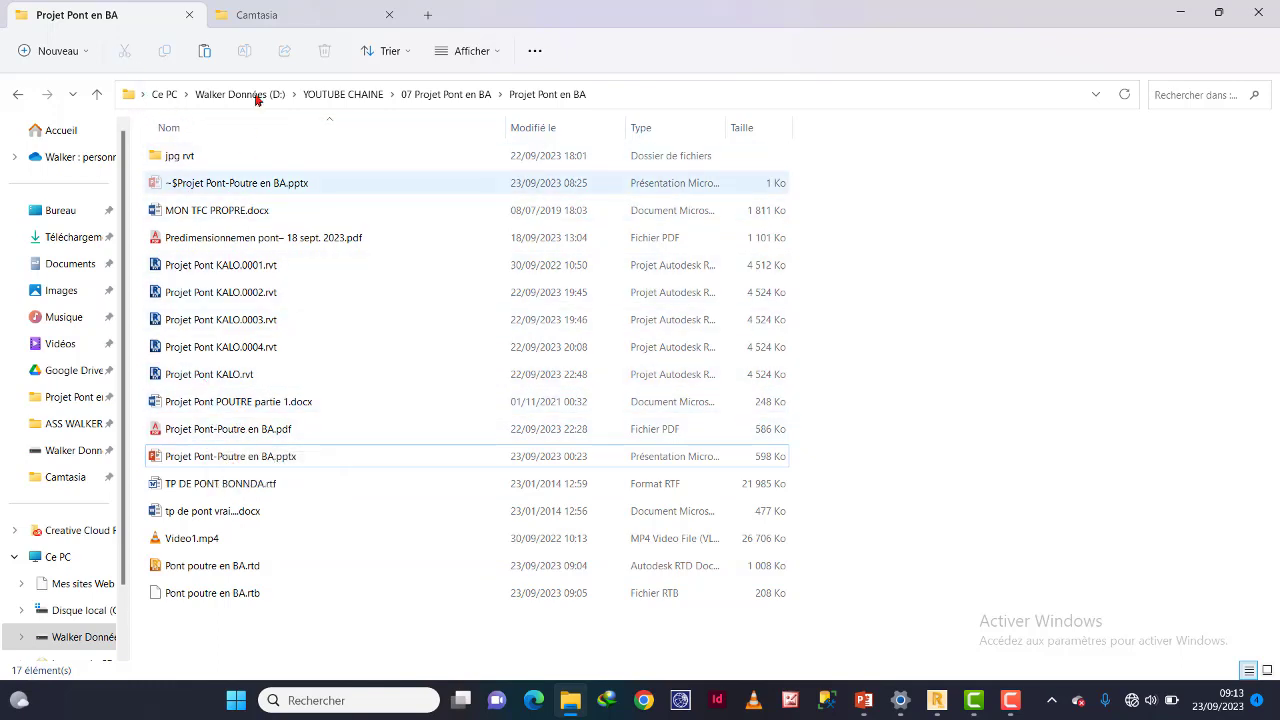
pyautogui.click(430, 15)
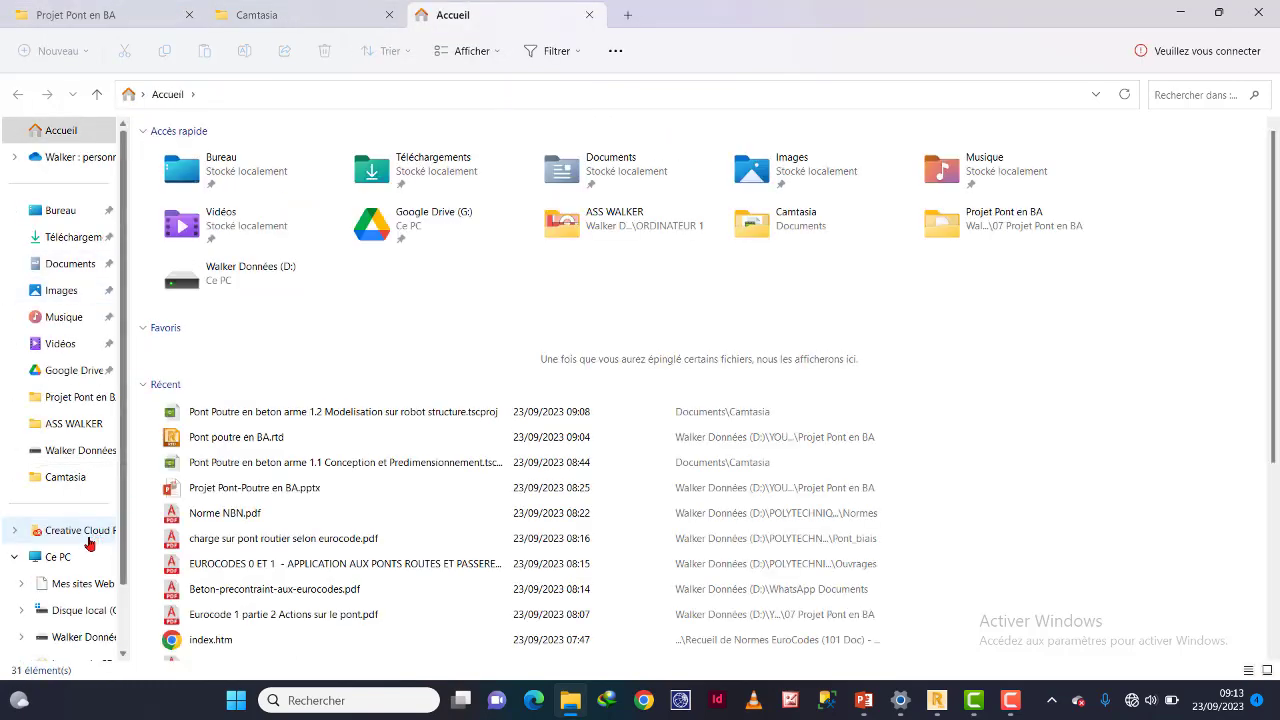
pyautogui.click(66, 557)
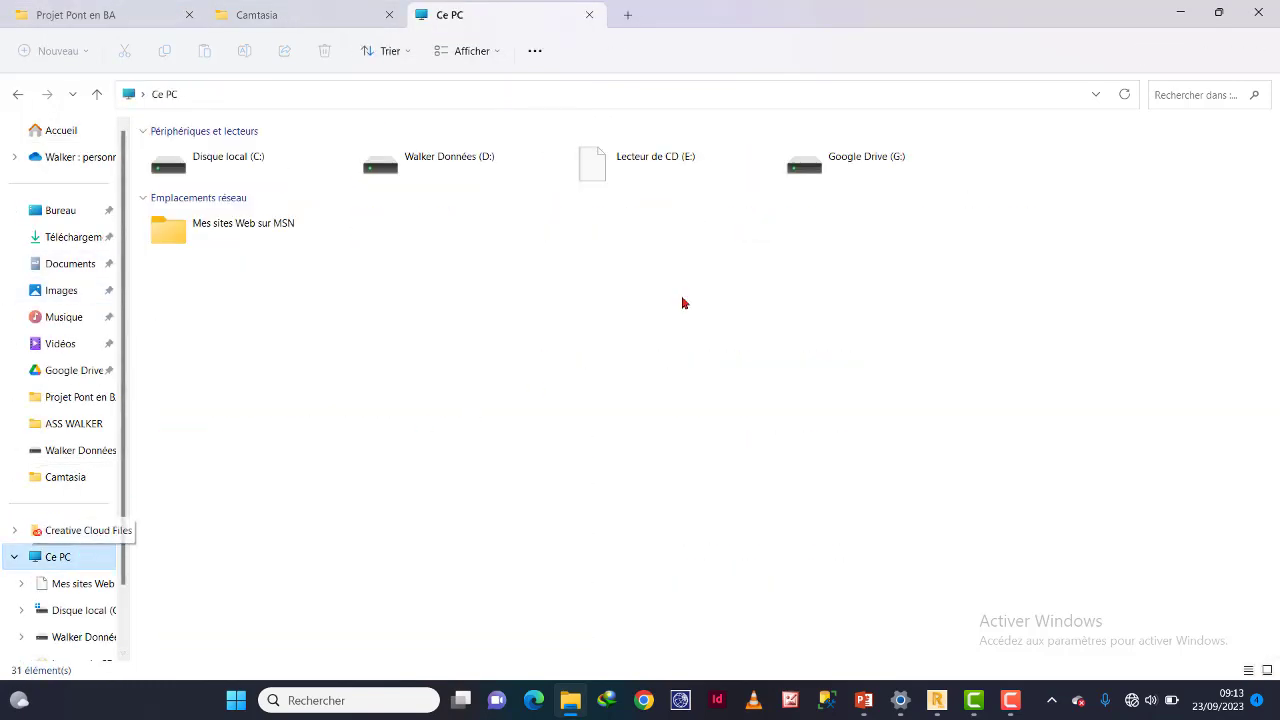
pyautogui.doubleClick(465, 160)
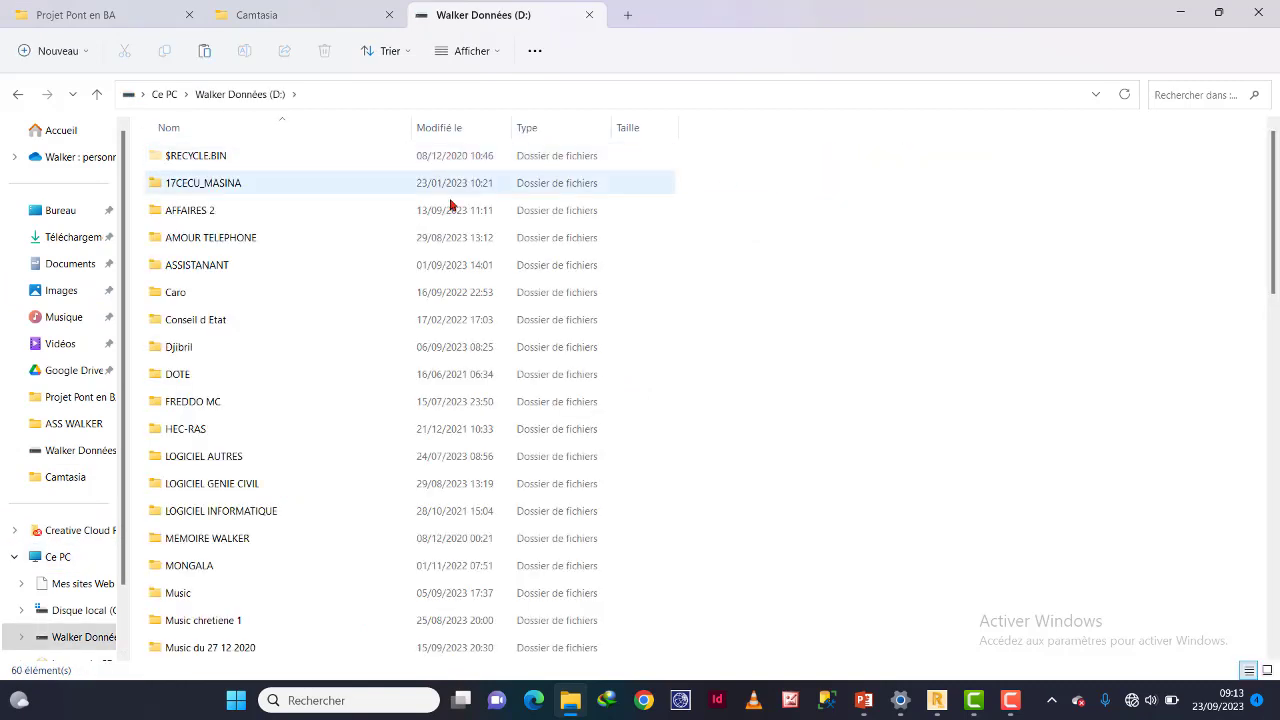
# Open the folder ASSISTANANT > IBTP KISANGANI > 2022-2023 > E1 BTP.
pyautogui.doubleClick(224, 264)
pyautogui.doubleClick(225, 162)
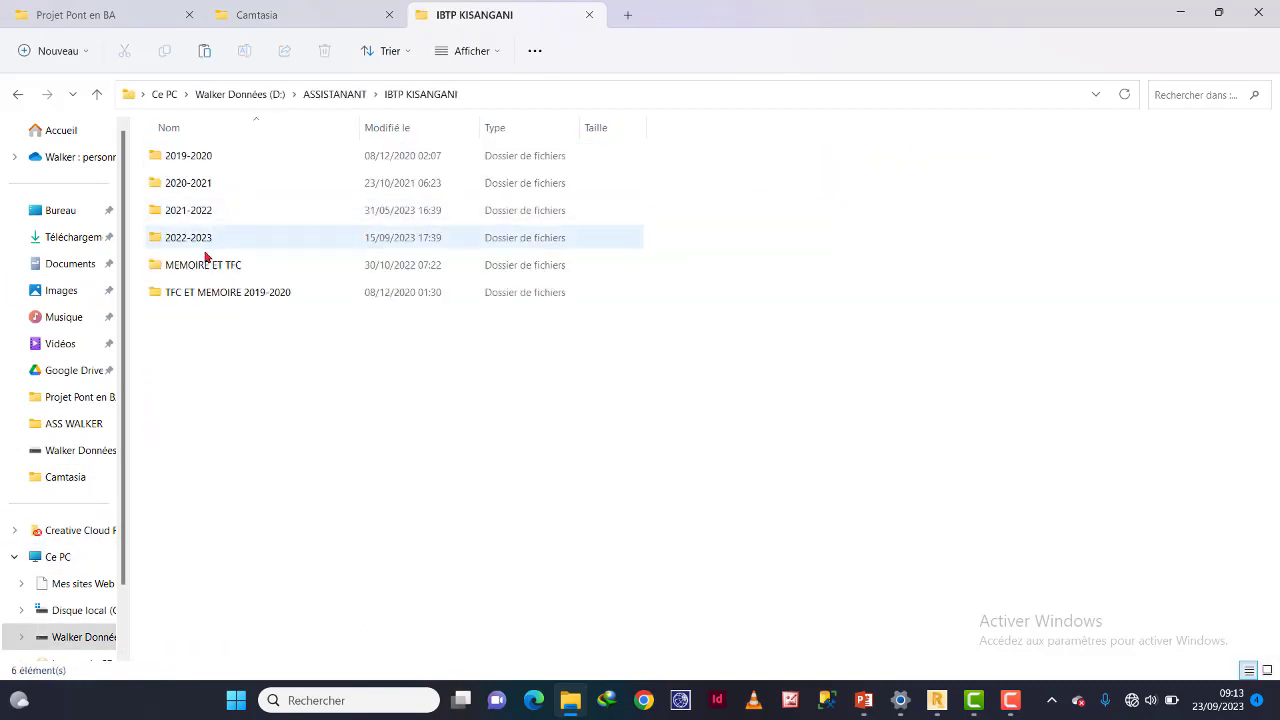
pyautogui.doubleClick(195, 245)
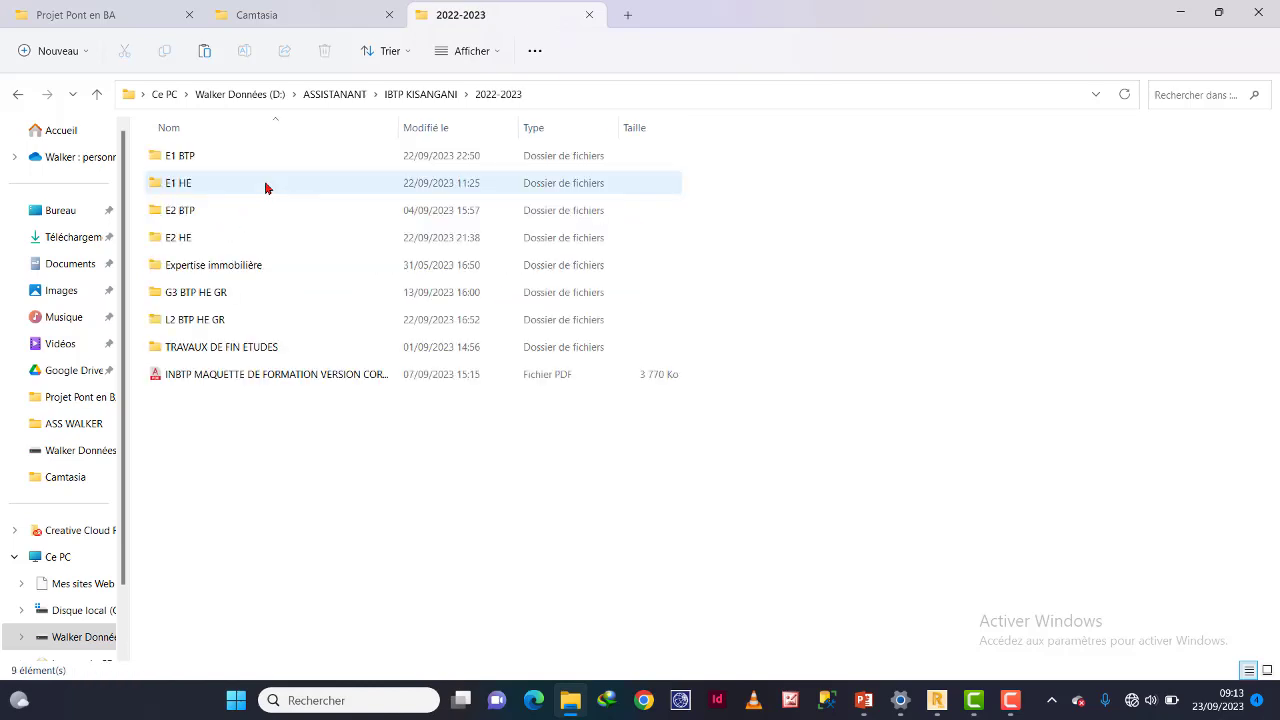
pyautogui.doubleClick(200, 160)
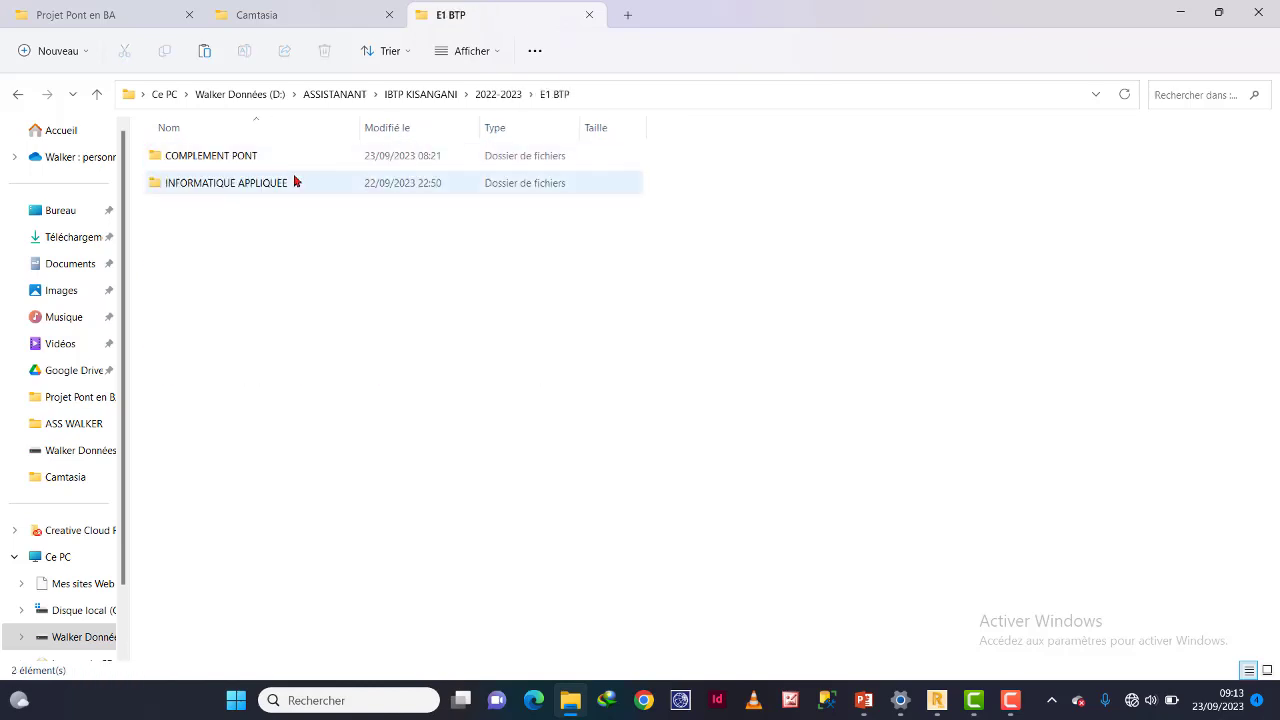
# Look through the COMPLEMENT PONT folder, widening the name column to read the full PDF file names.
pyautogui.click(236, 160)
pyautogui.doubleClick(236, 160)
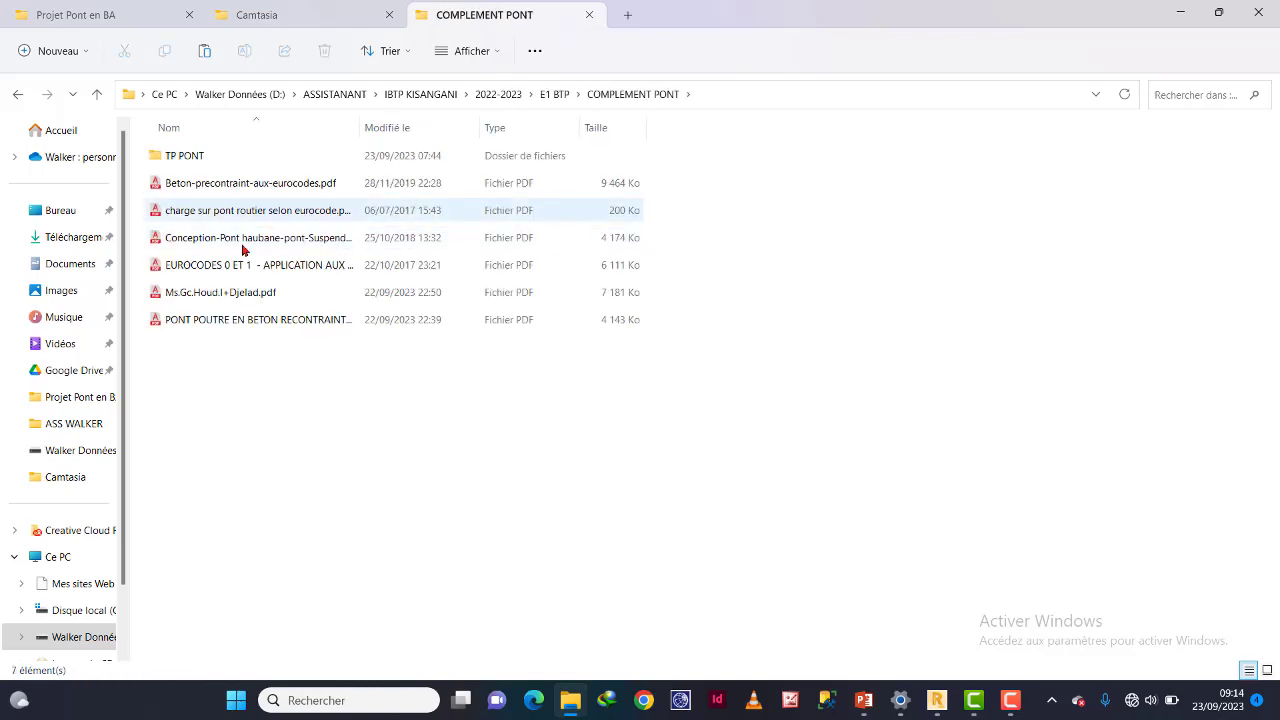
pyautogui.moveTo(363, 121); pyautogui.dragTo(597, 140)
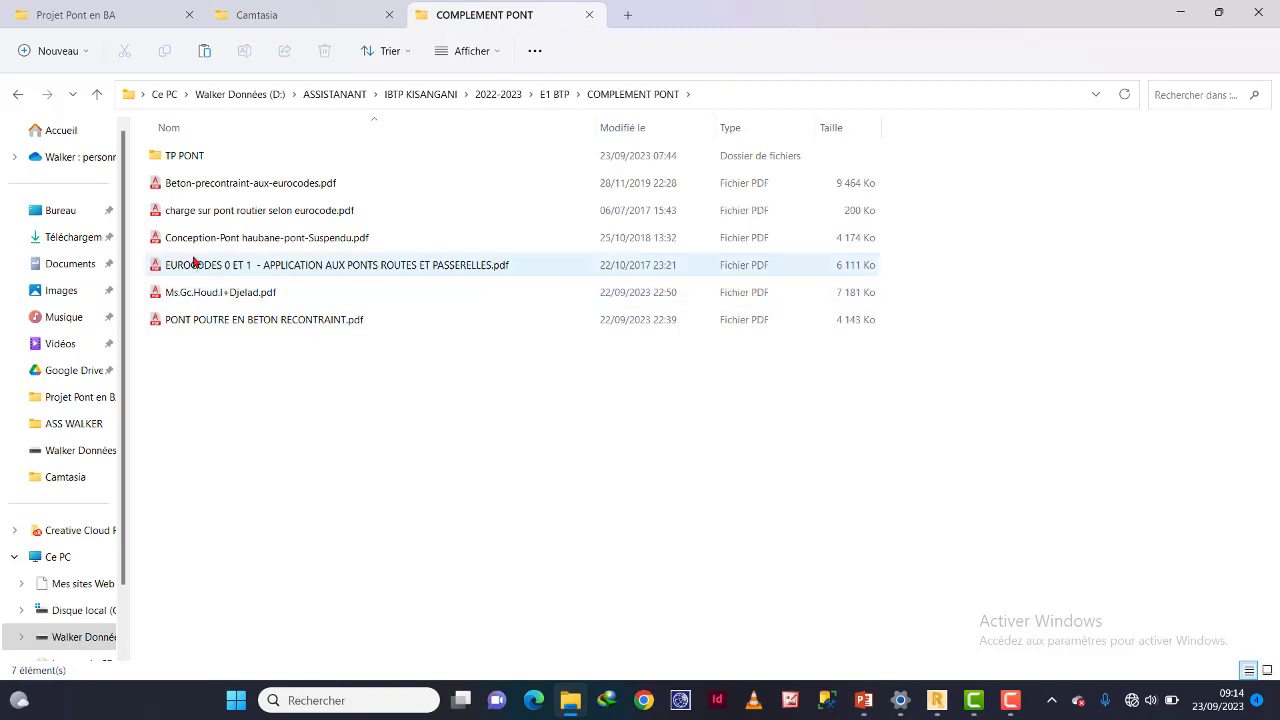
# Go back to E1 BTP and open Pont IBTP 2017-2018.pdf from the INFORMATIQUE APPLIQUEE folder.
pyautogui.click(18, 94)
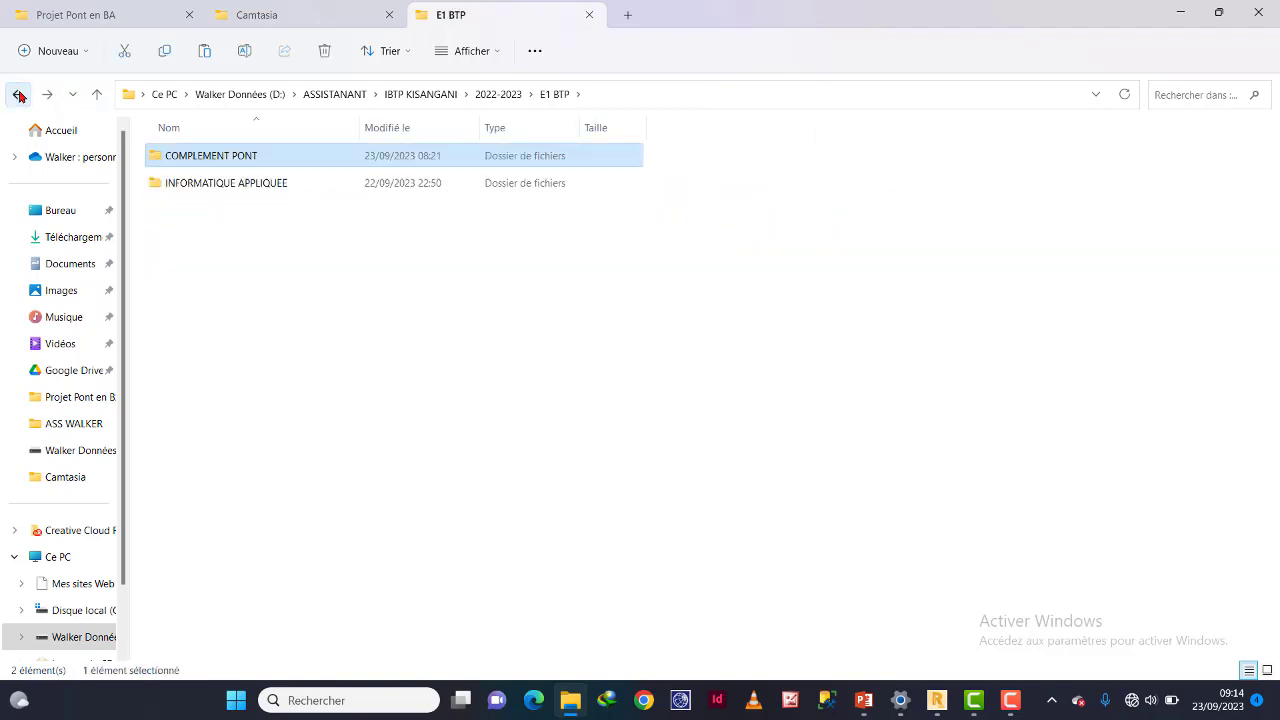
pyautogui.doubleClick(249, 186)
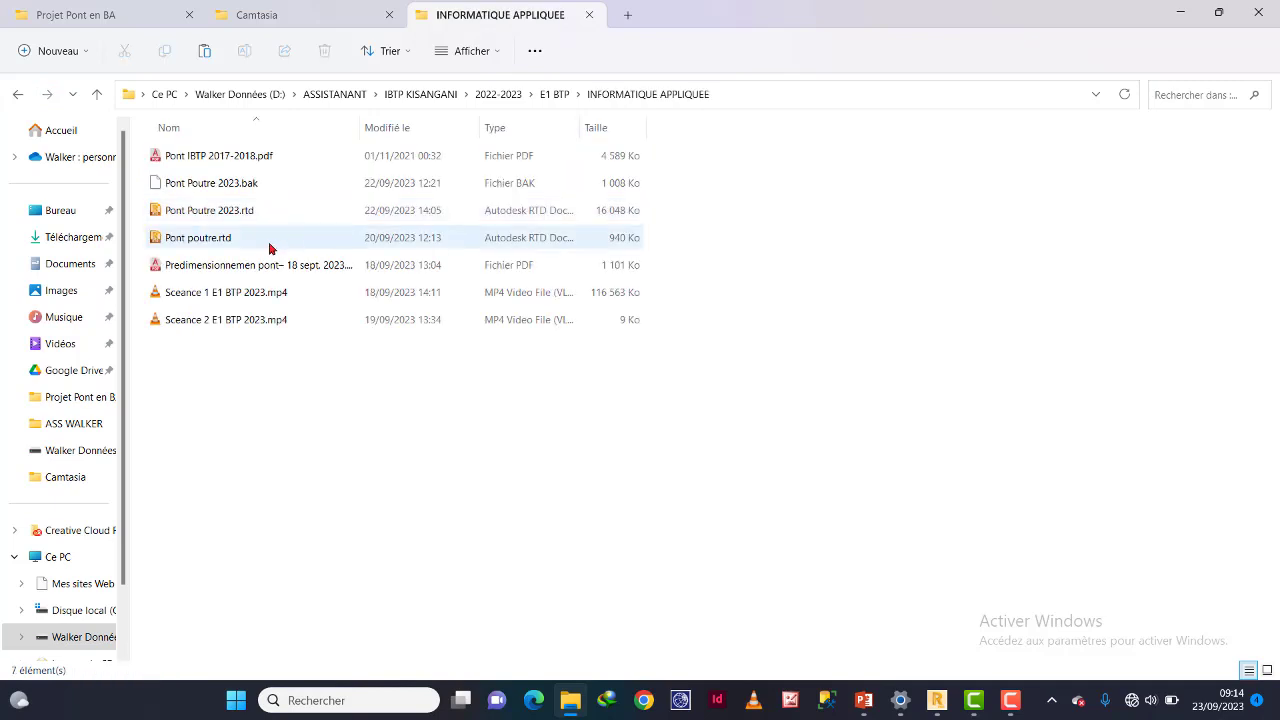
pyautogui.doubleClick(240, 157)
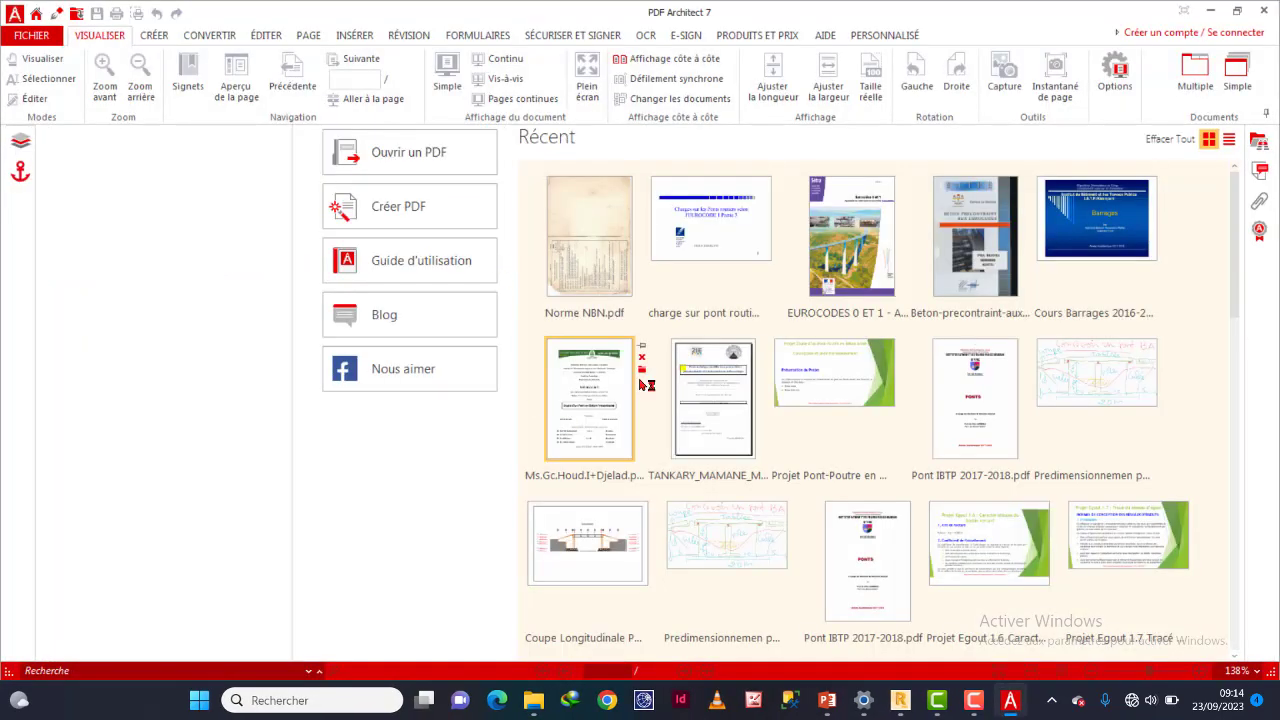
# Browse the bridge course PDF from the cover to section III.3.1 on road traffic load models.
pyautogui.scroll(-5, 806, 404)
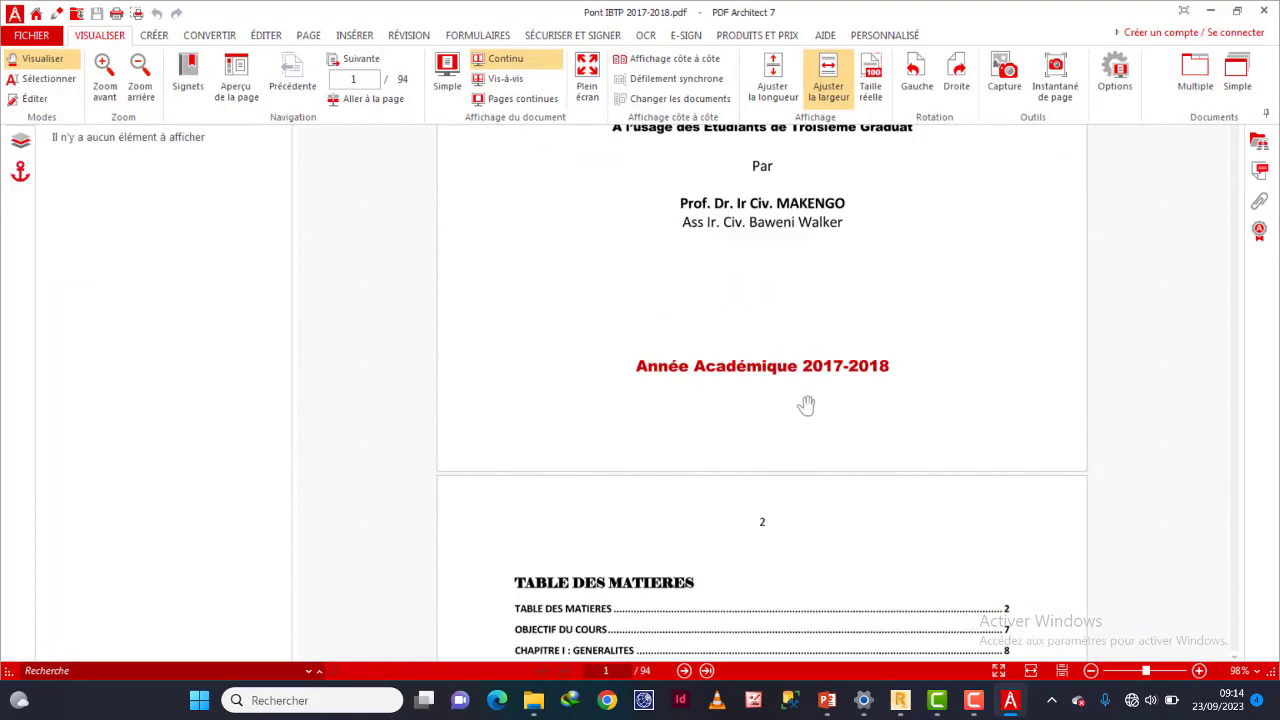
pyautogui.scroll(-20, 806, 404)
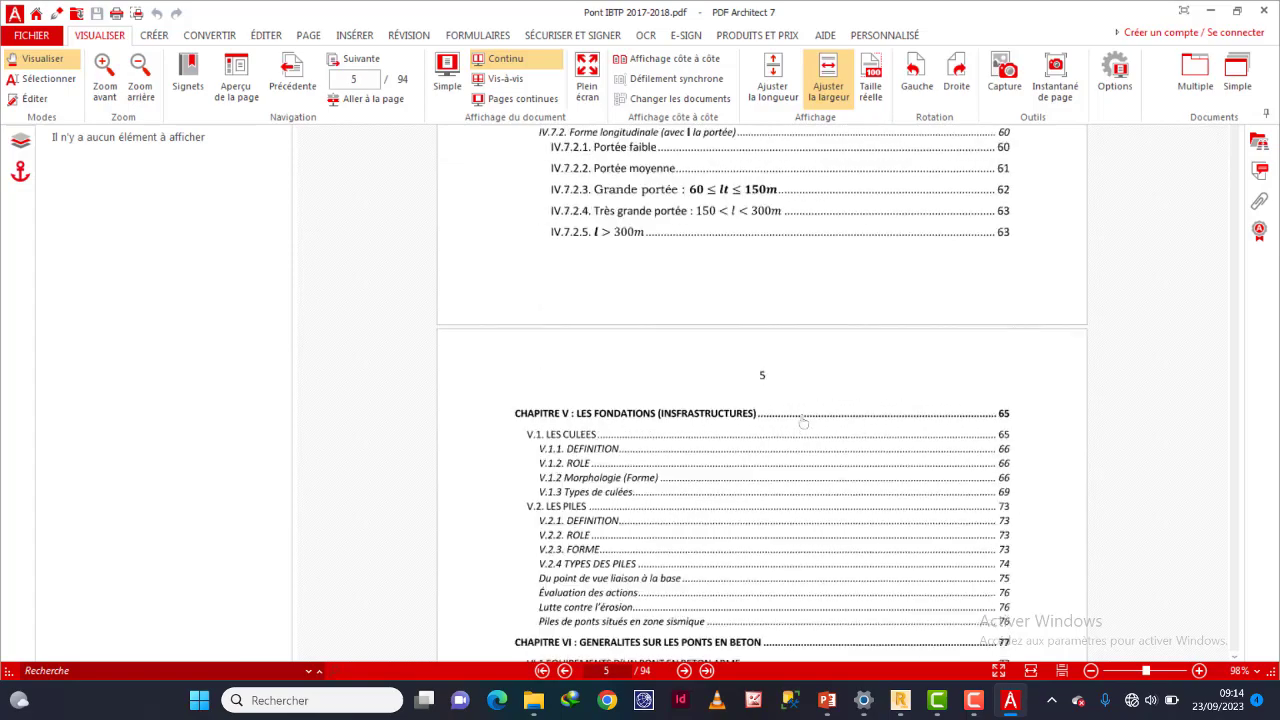
pyautogui.scroll(-20, 803, 423)
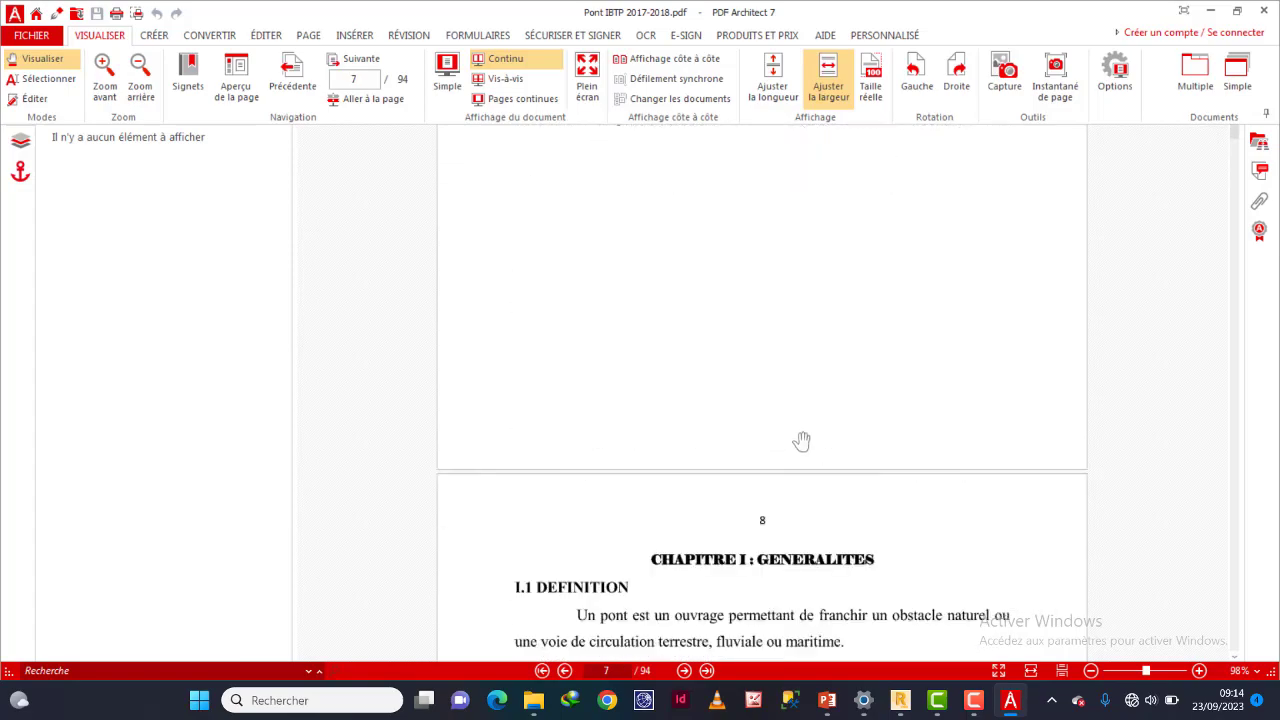
pyautogui.scroll(-20, 801, 441)
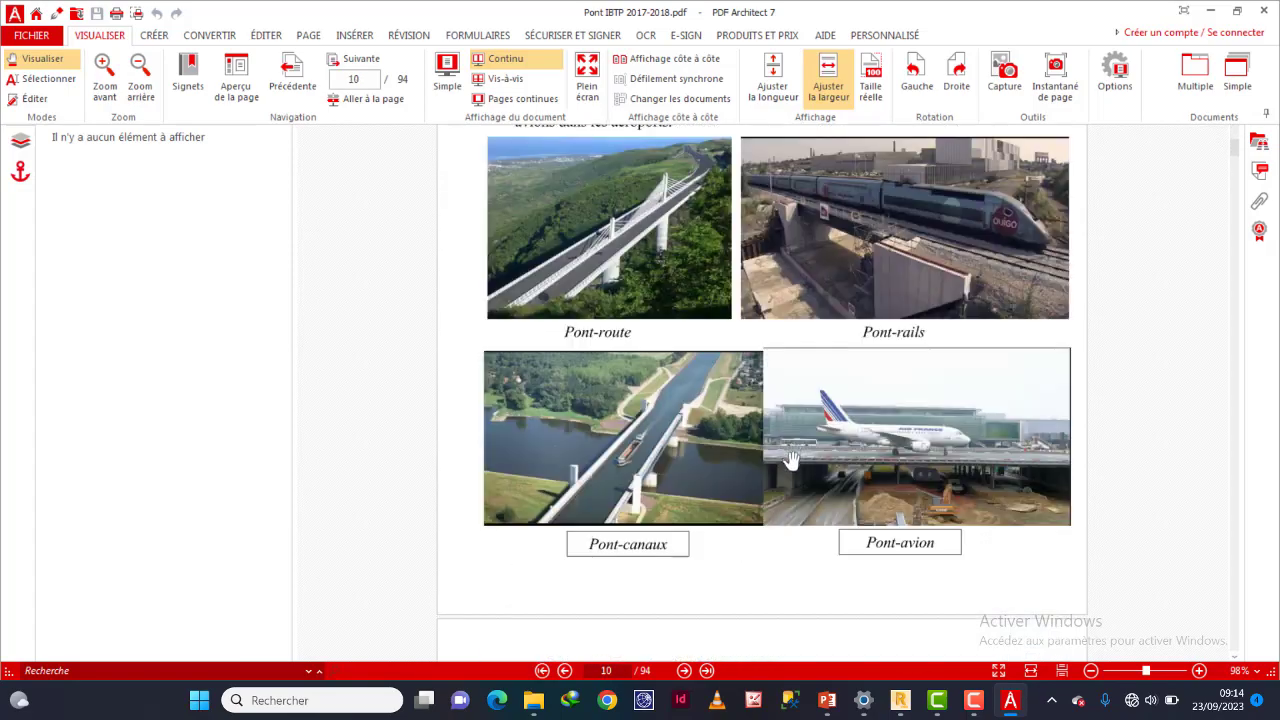
pyautogui.scroll(-20, 790, 462)
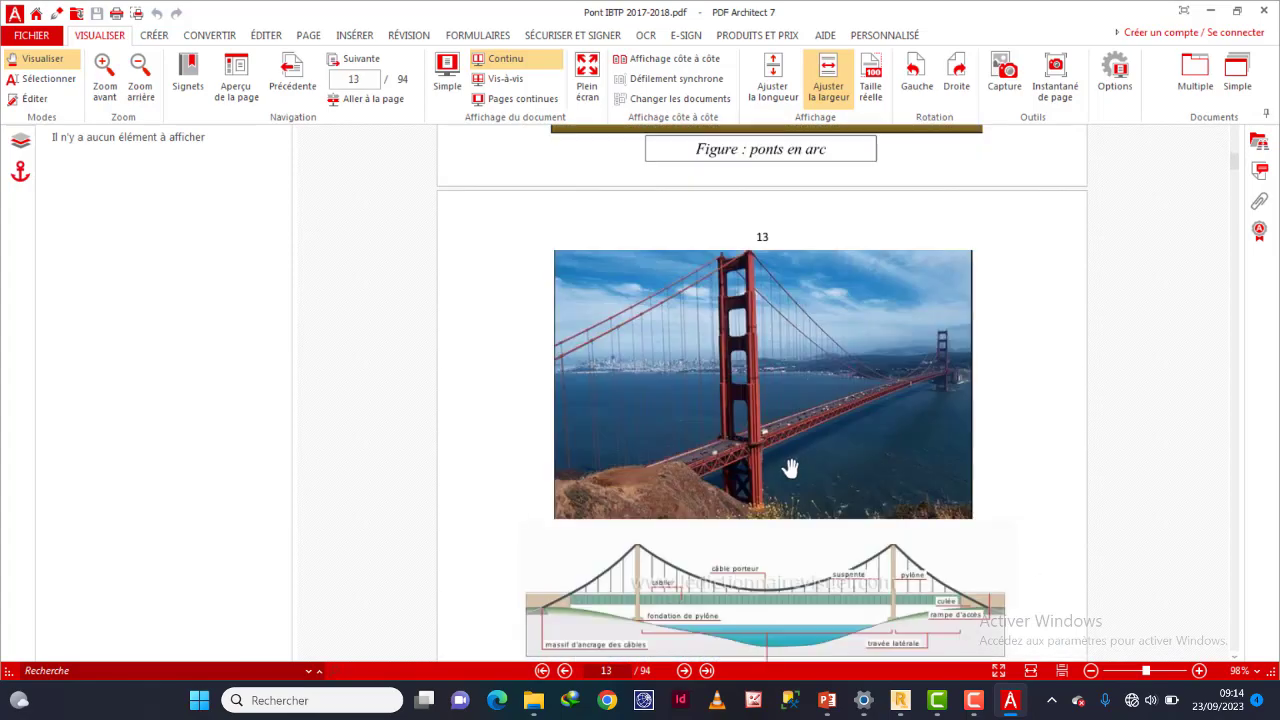
pyautogui.scroll(-20, 790, 468)
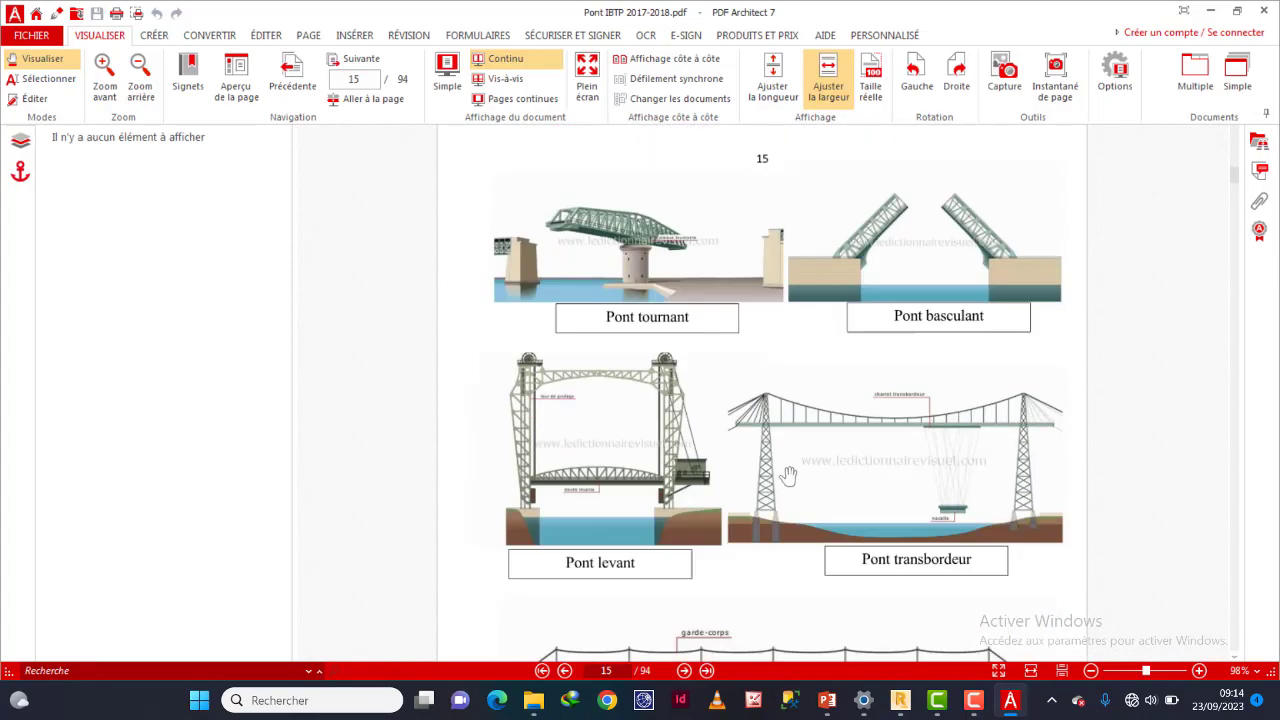
pyautogui.scroll(-20, 789, 476)
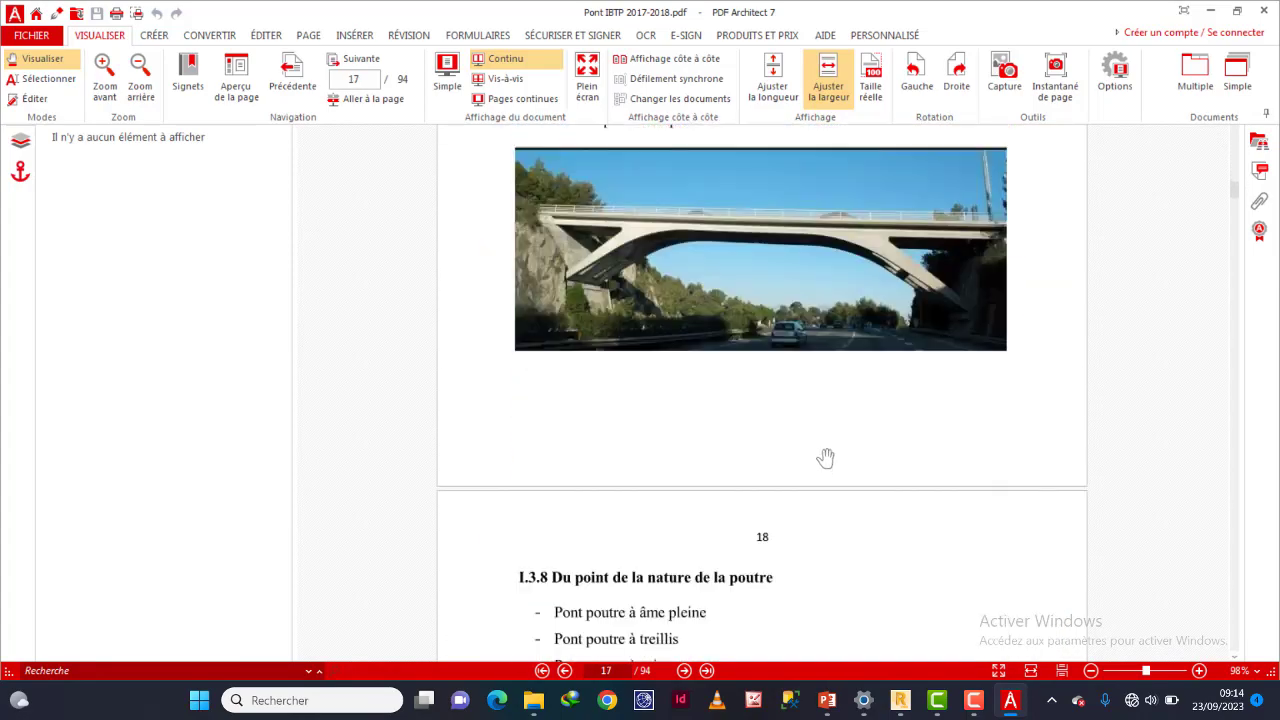
pyautogui.scroll(-15, 825, 458)
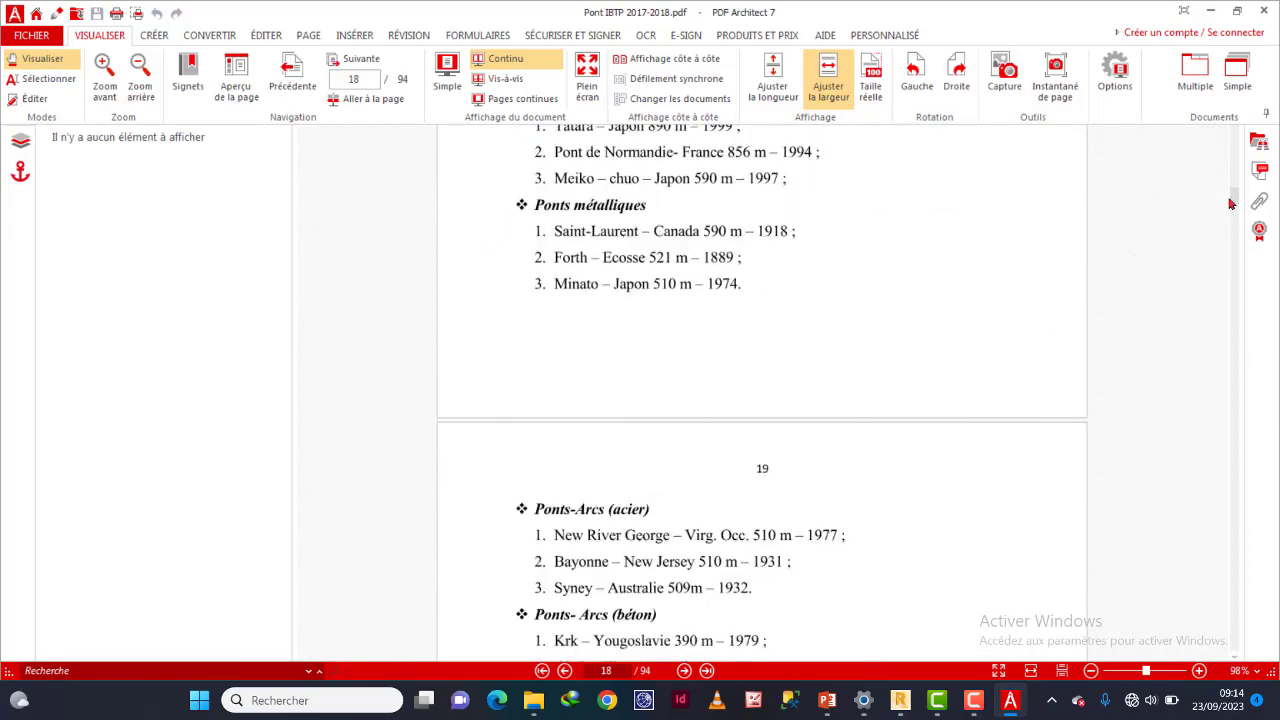
pyautogui.moveTo(1231, 200)
pyautogui.mouseDown()
pyautogui.moveTo(1230, 232)
pyautogui.moveTo(1231, 220)
pyautogui.mouseUp()
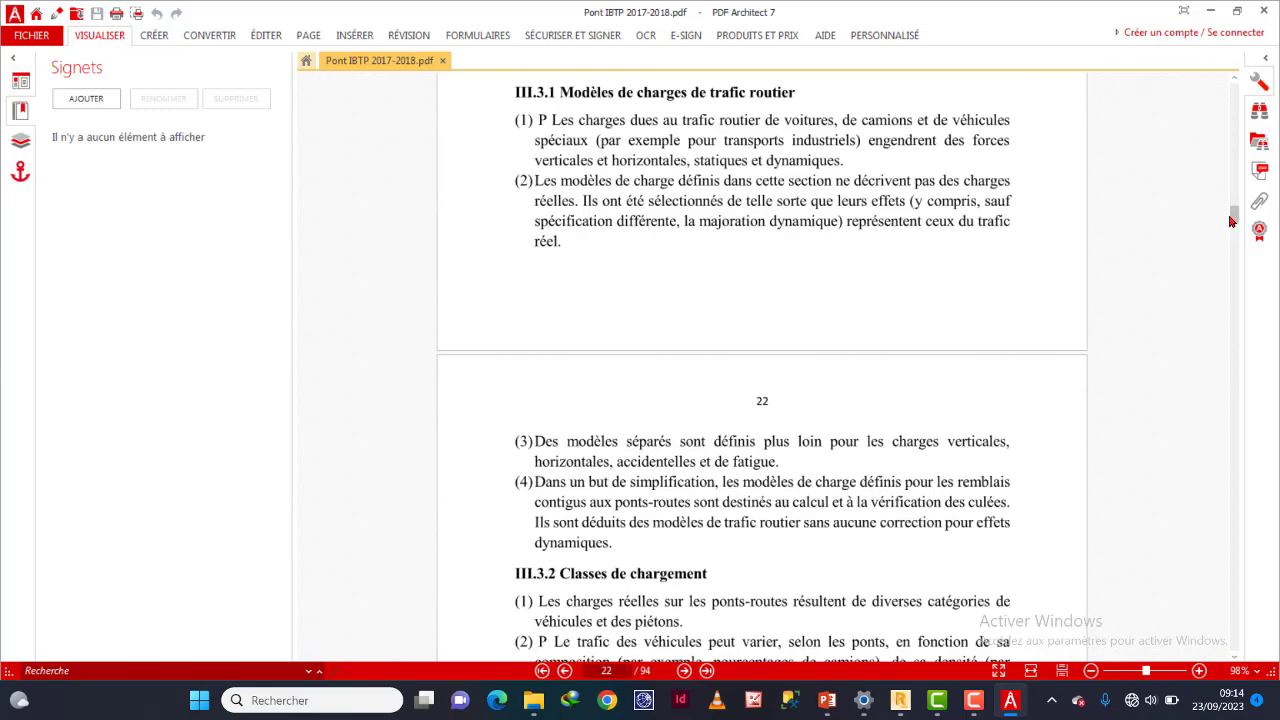
# Read sections III.3 to III.4.1 on loading classes, lane division and the vertical load models 1 to 4.
pyautogui.scroll(3, 1206, 230)
pyautogui.scroll(-2, 737, 391)
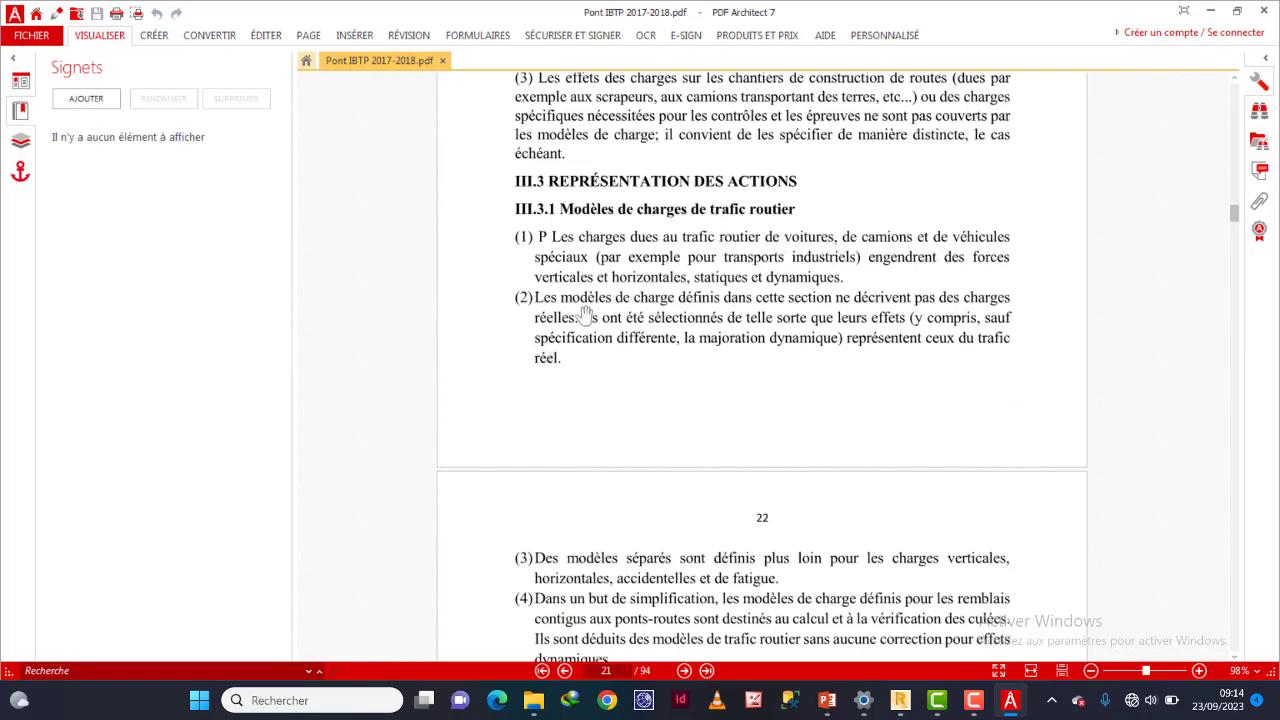
pyautogui.scroll(-2, 662, 340)
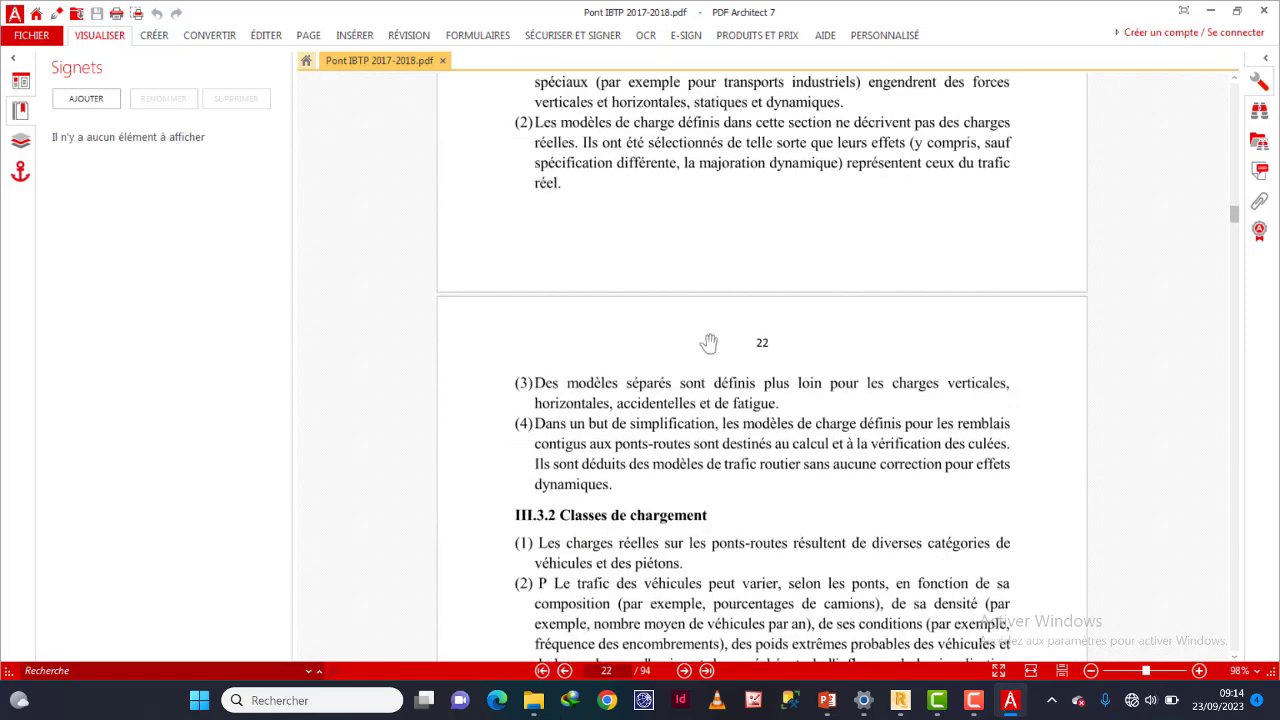
pyautogui.scroll(2, 703, 346)
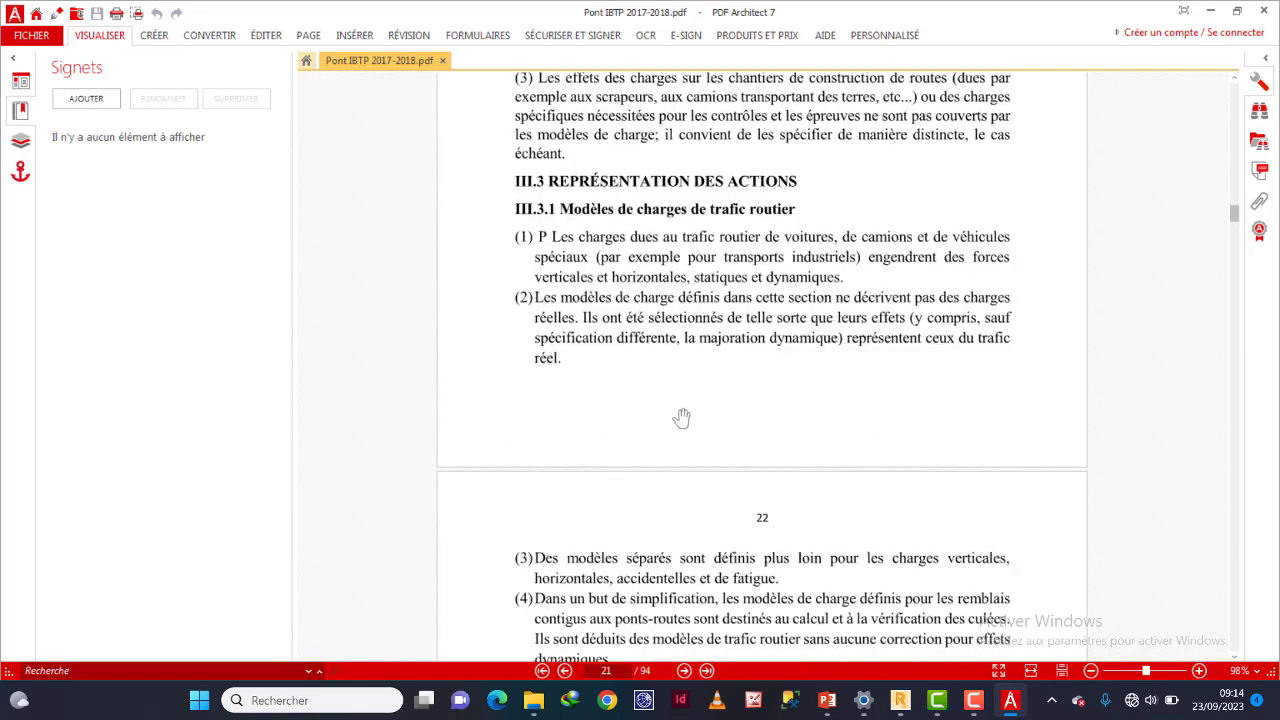
pyautogui.scroll(-5, 734, 405)
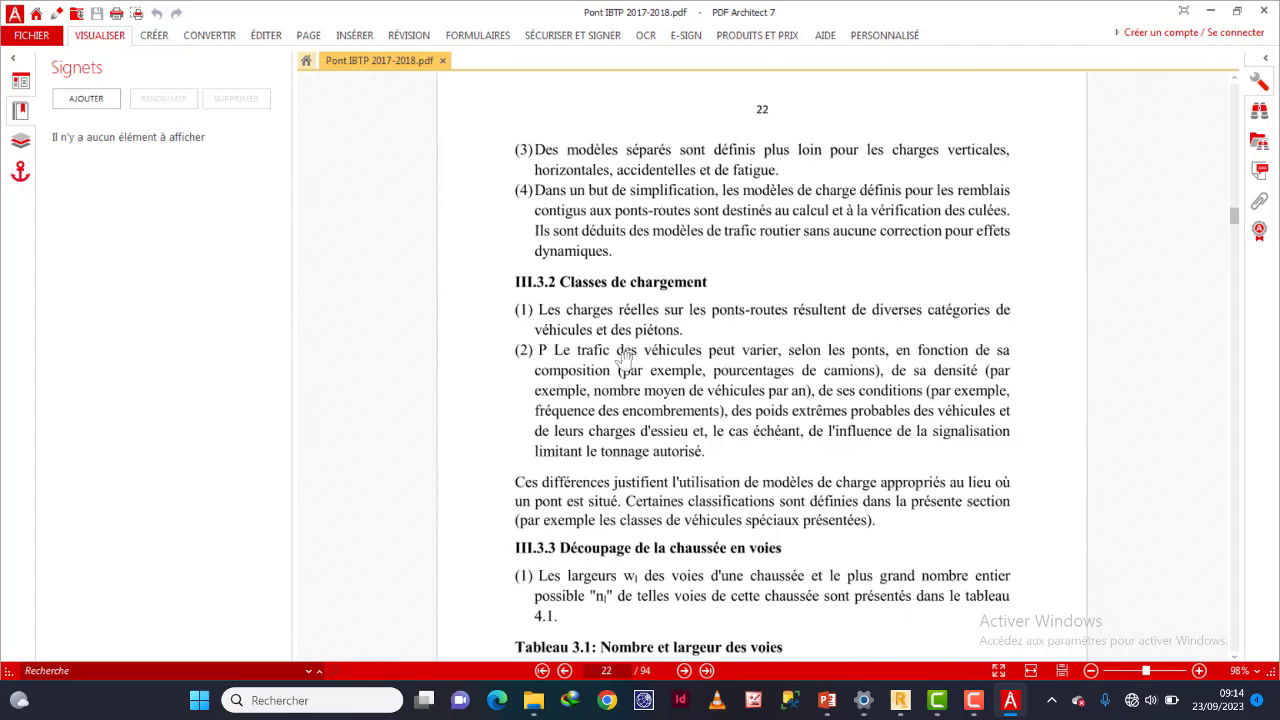
pyautogui.scroll(-1, 750, 414)
pyautogui.scroll(-8, 750, 413)
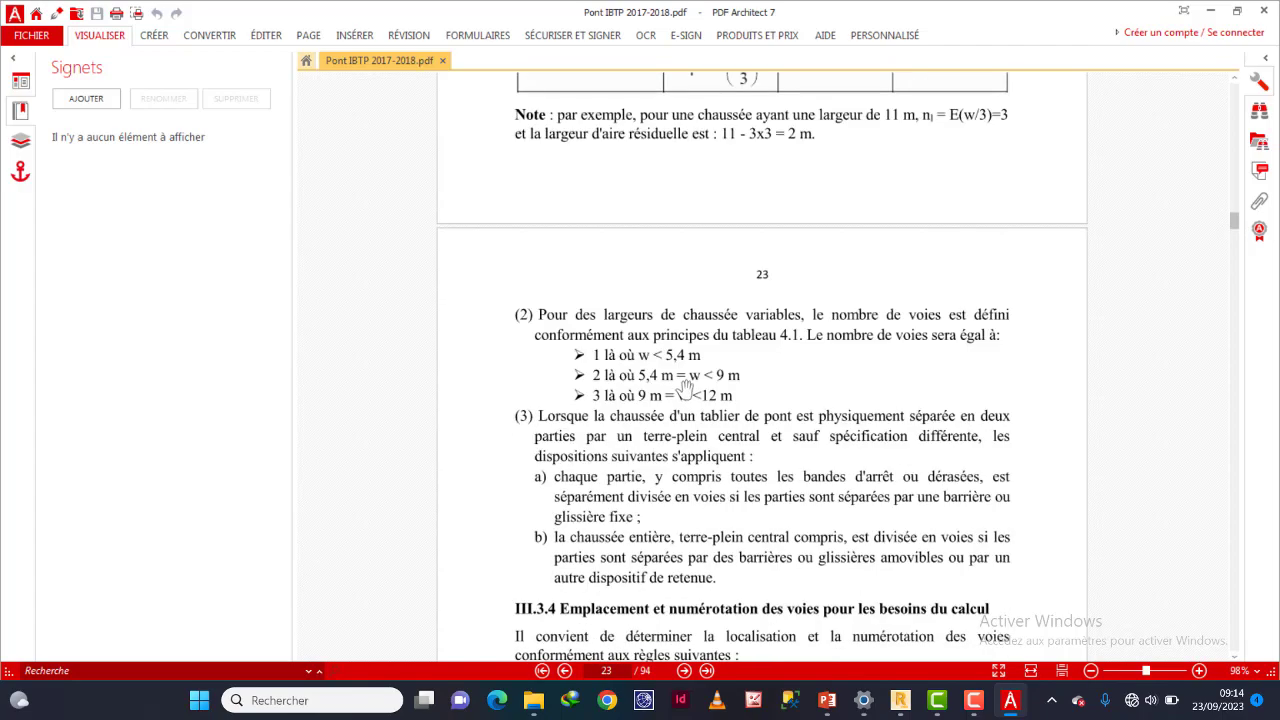
pyautogui.scroll(-12, 693, 412)
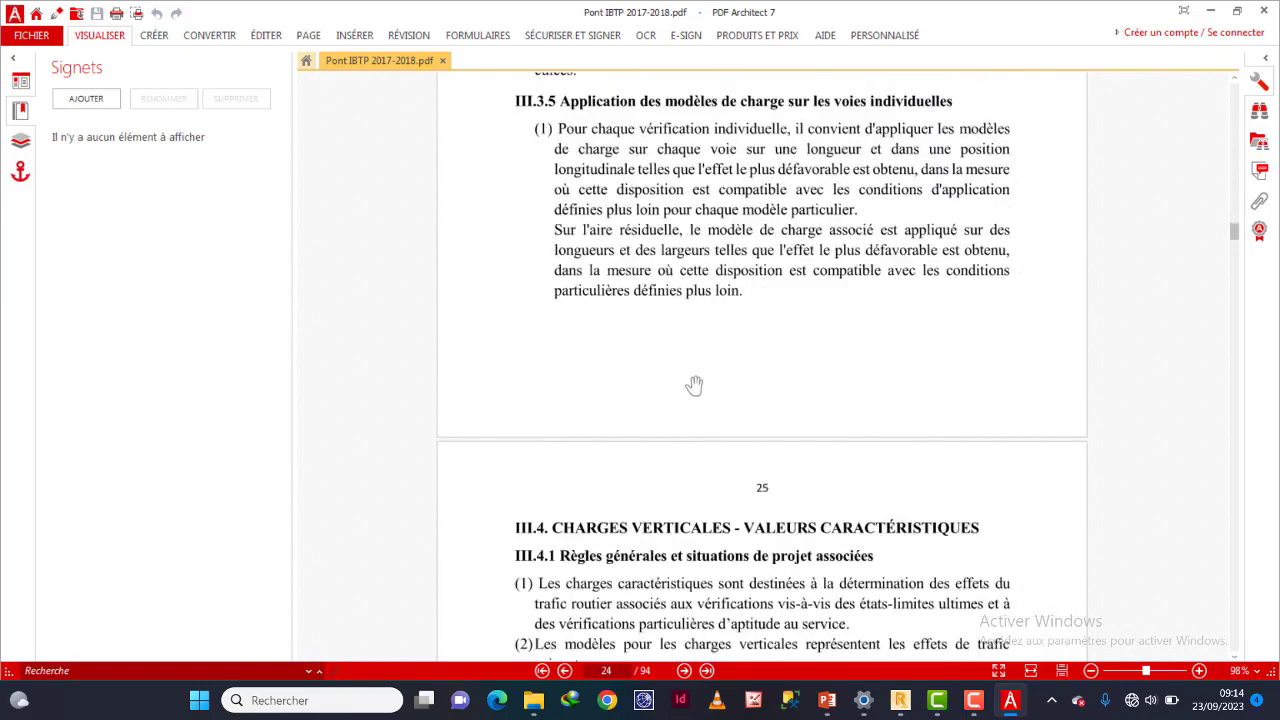
pyautogui.scroll(-5, 704, 388)
pyautogui.scroll(4, 697, 367)
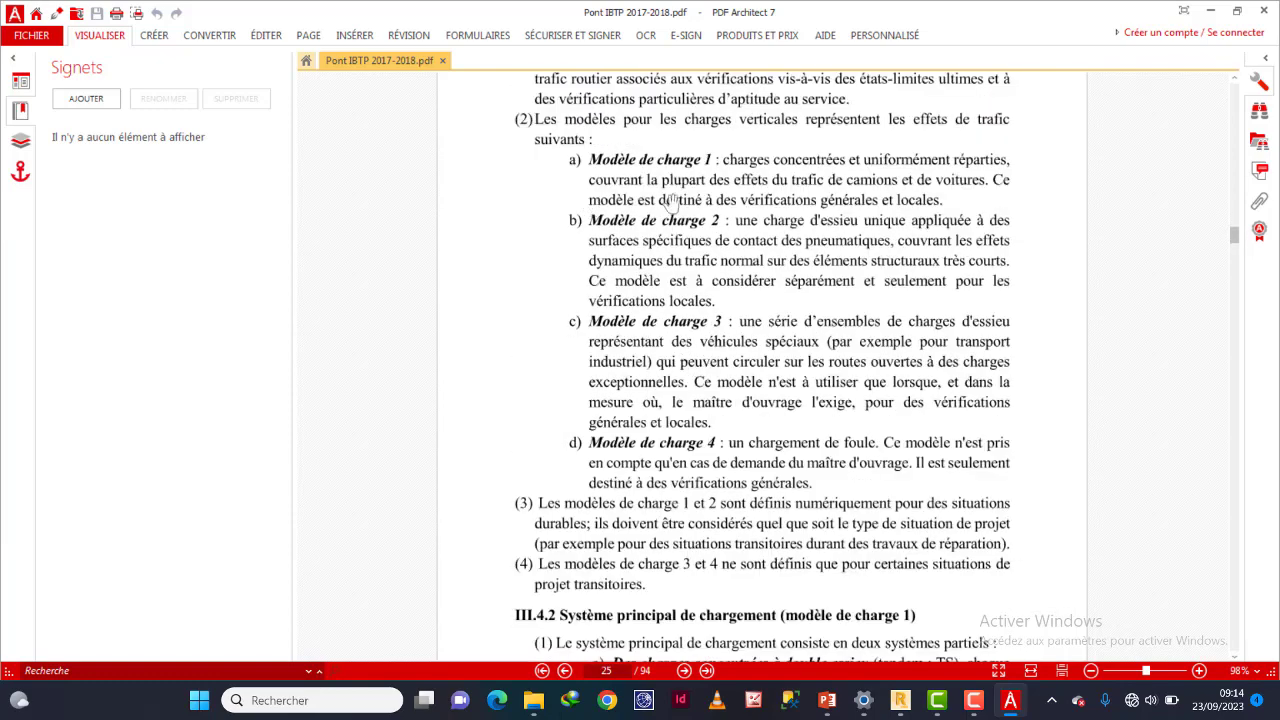
pyautogui.scroll(3, 700, 203)
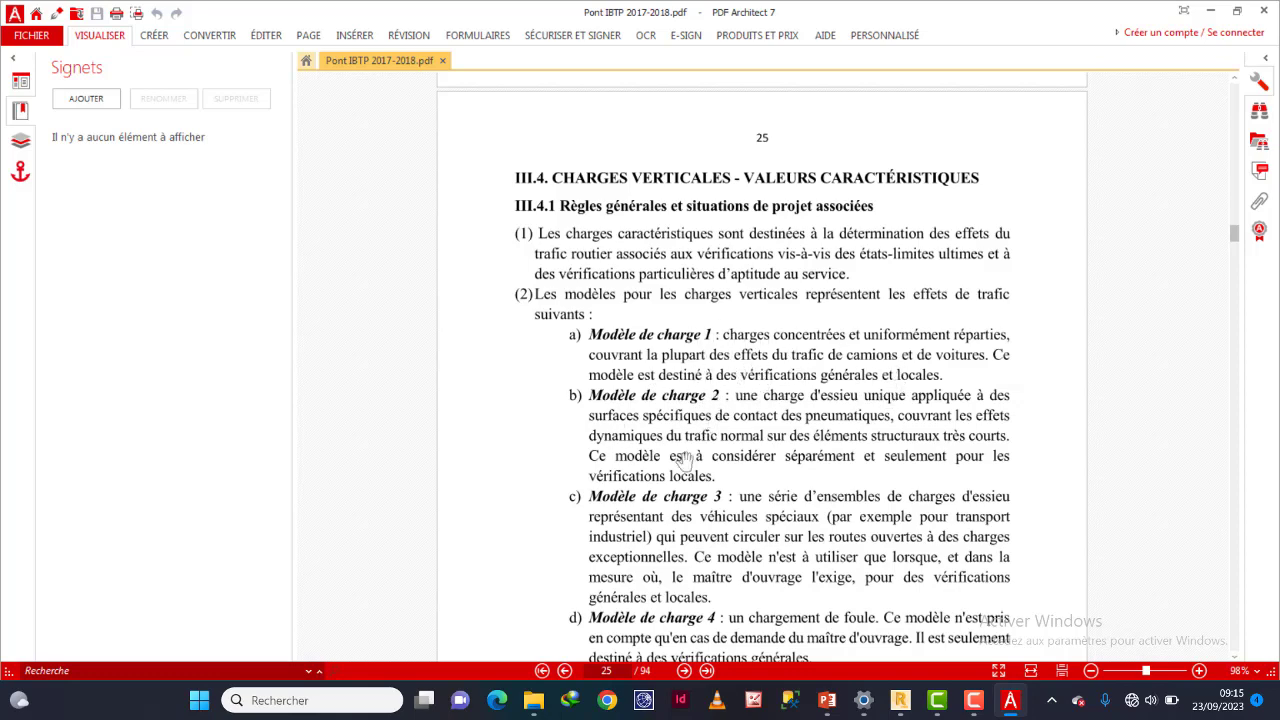
# Read the load model 1 section, covering tandem axle loads, the UDL system, table 3.2 base values and figure 3.2.
pyautogui.scroll(-3, 726, 420)
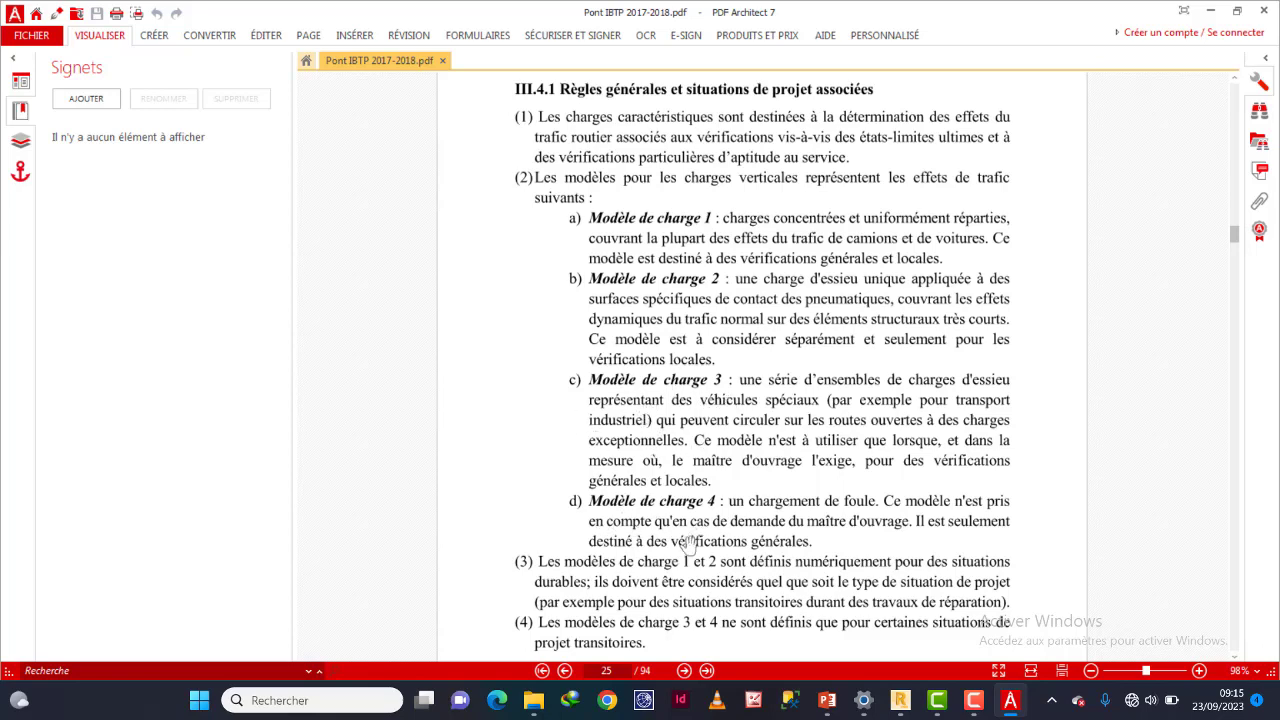
pyautogui.scroll(-20, 763, 445)
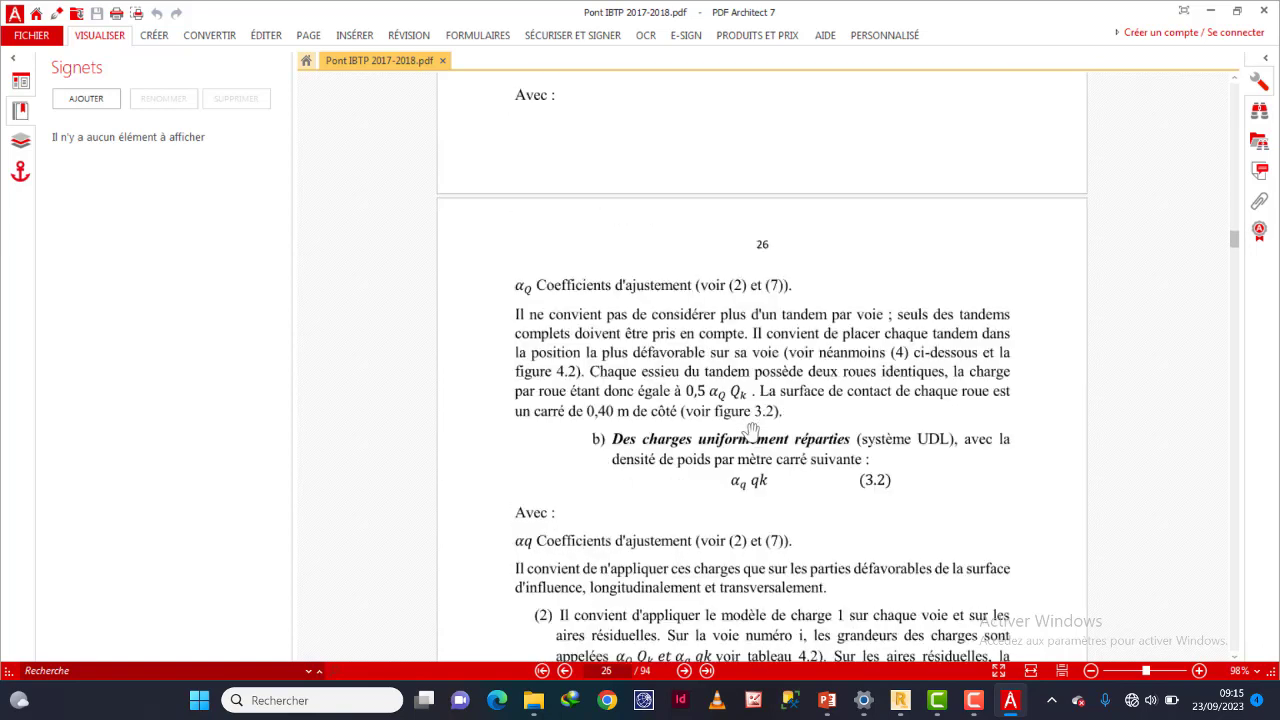
pyautogui.scroll(-8, 751, 430)
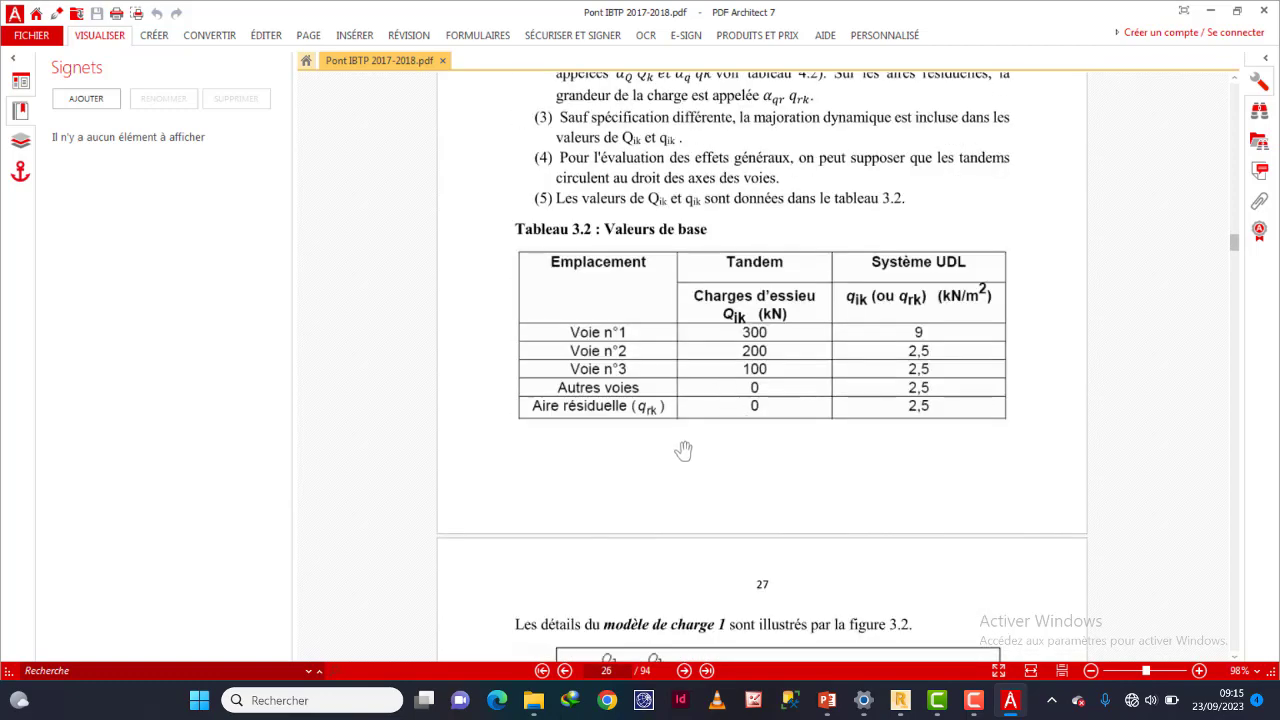
pyautogui.scroll(5, 632, 250)
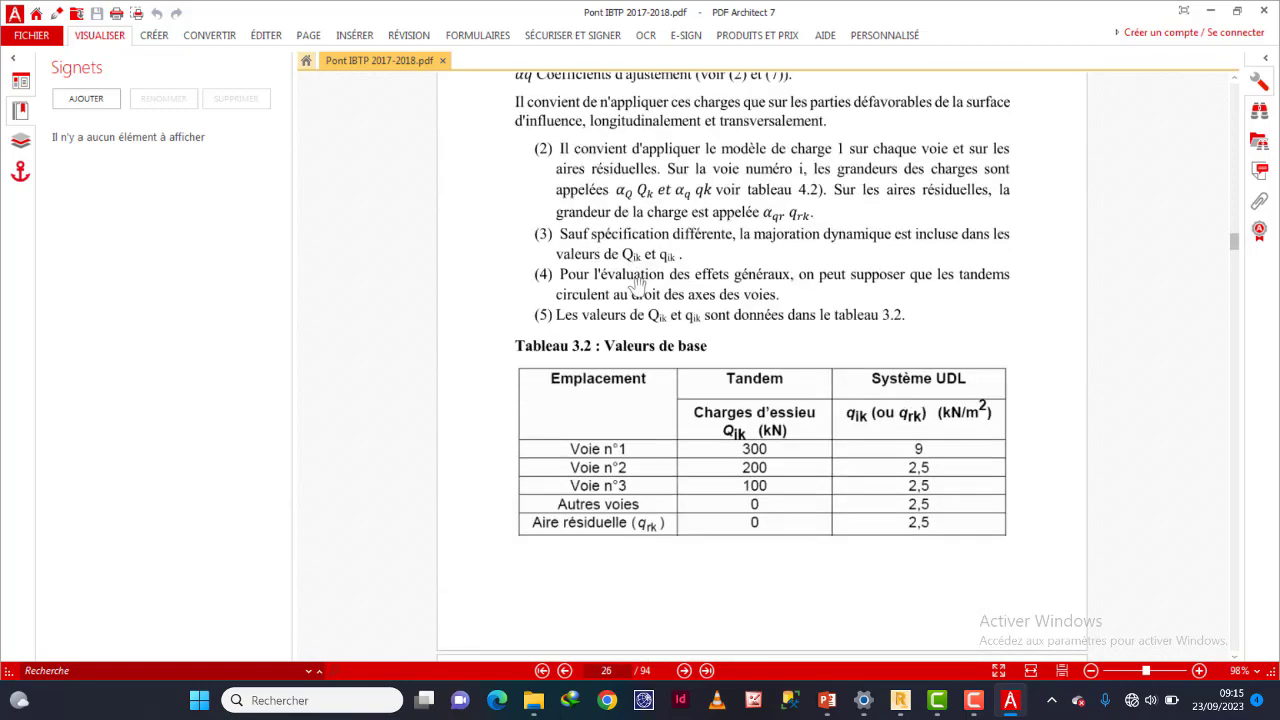
pyautogui.scroll(-3, 668, 344)
pyautogui.scroll(-3, 700, 462)
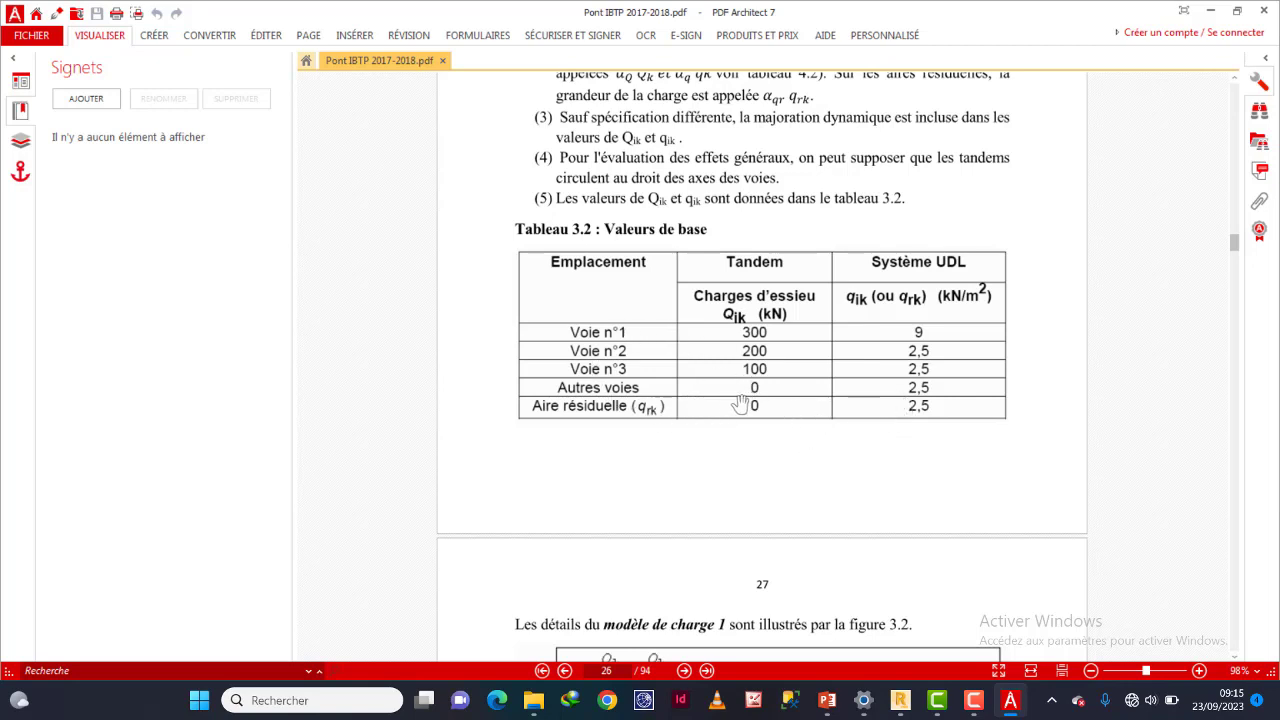
pyautogui.scroll(-8, 742, 402)
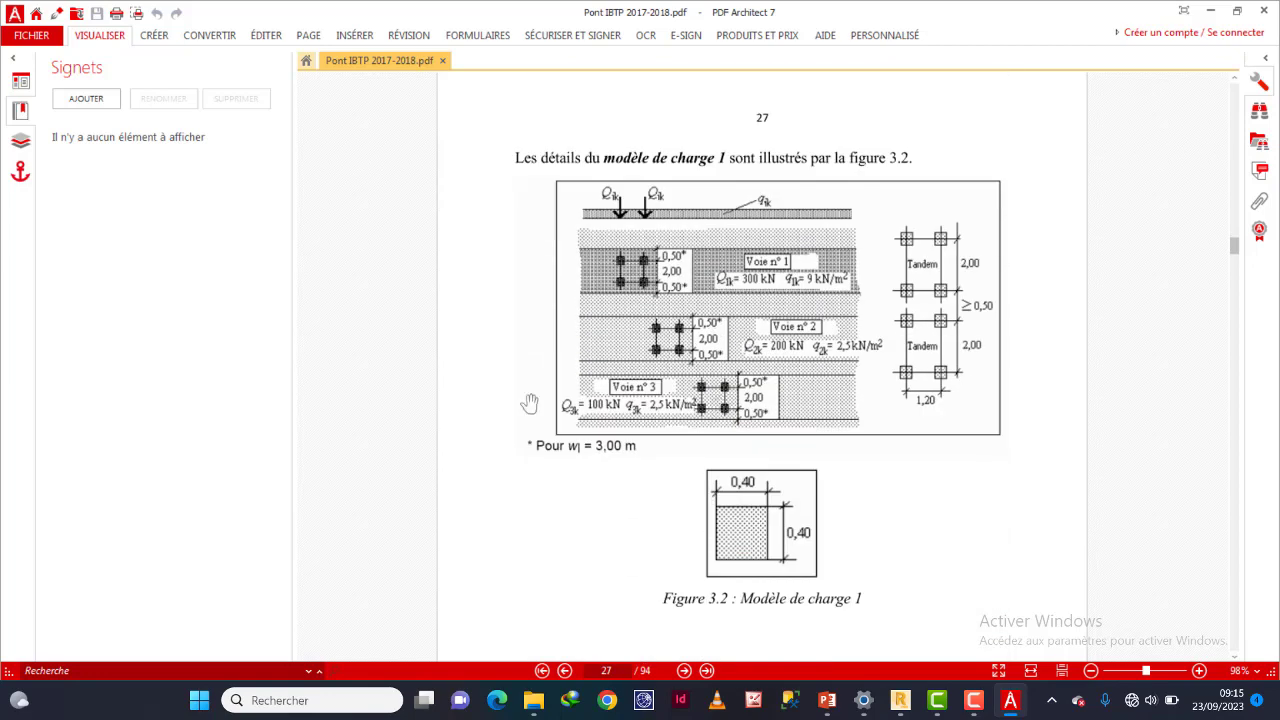
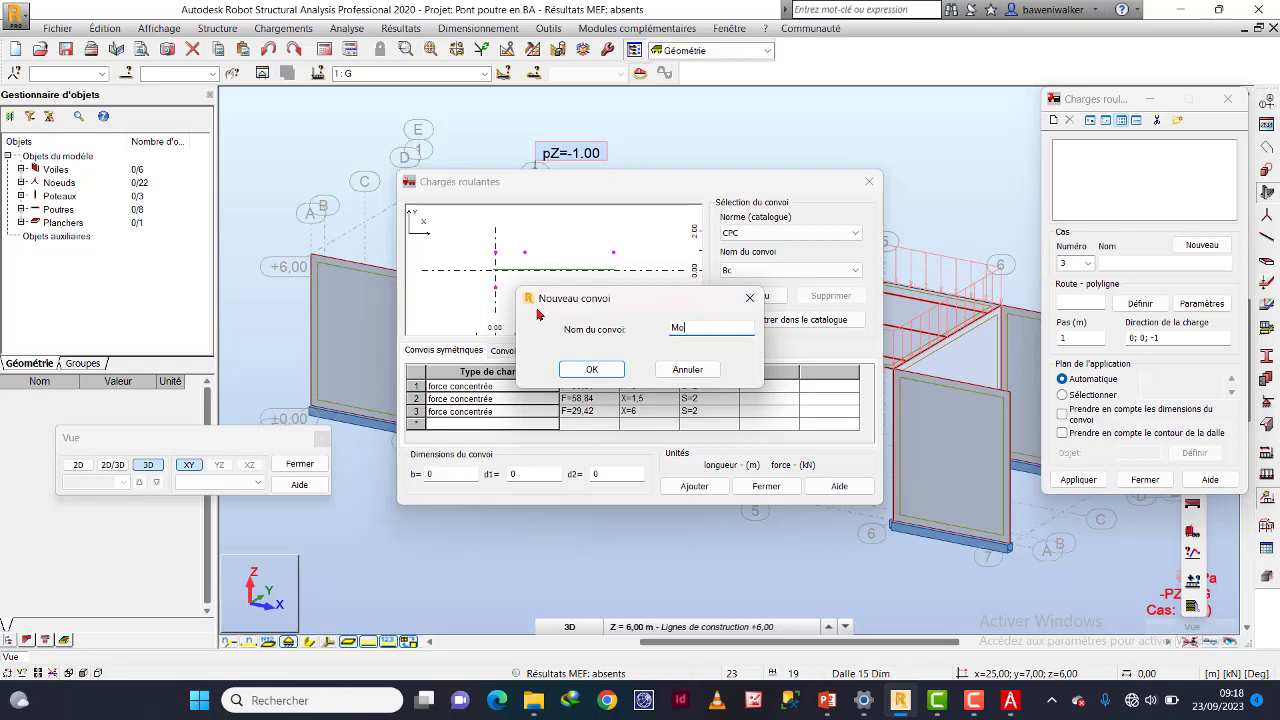
# Name the new convoy Modele 1 and make its first load a concentrated force (force concentrée).
pyautogui.write('ele 1')
pyautogui.click(593, 370)
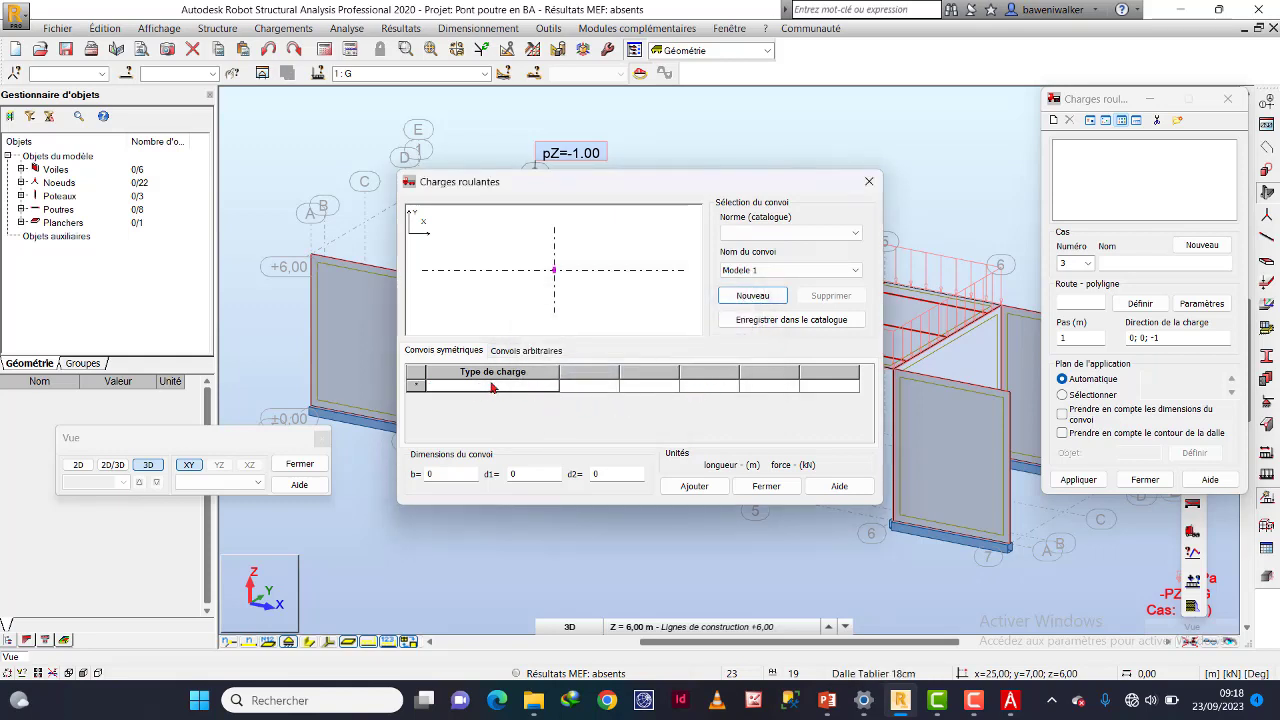
pyautogui.click(554, 389)
pyautogui.click(552, 387)
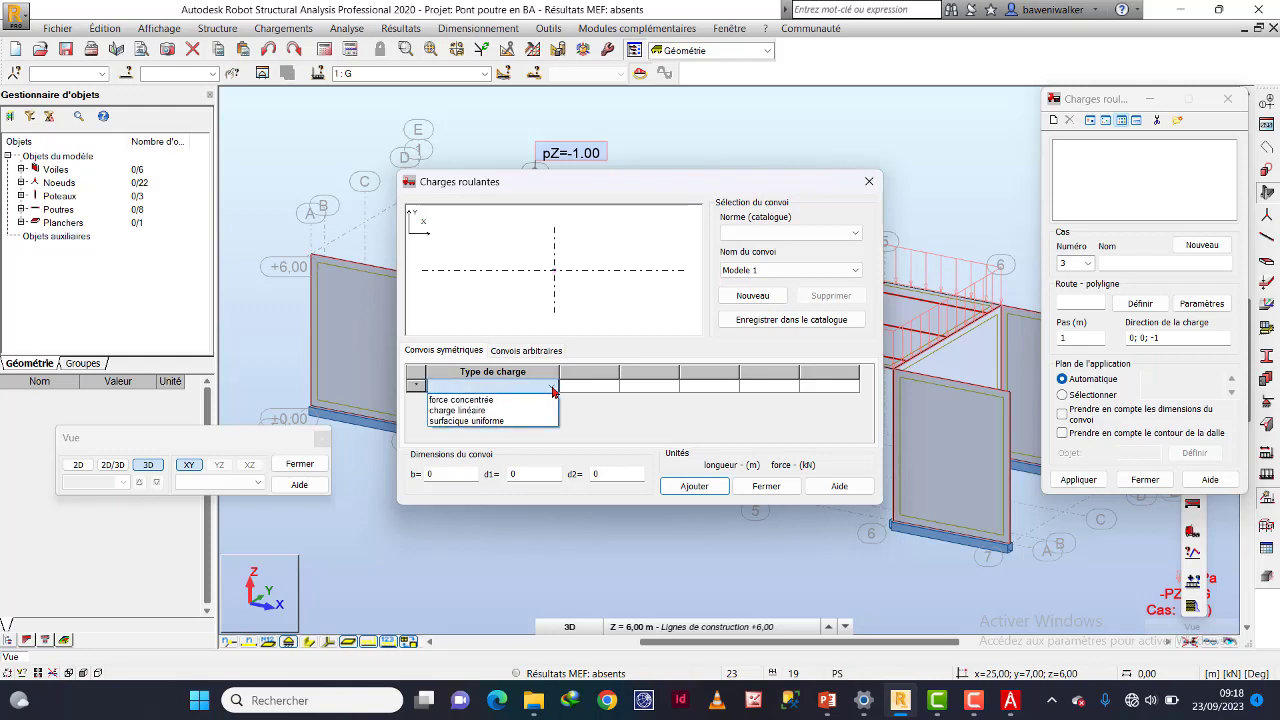
pyautogui.click(490, 399)
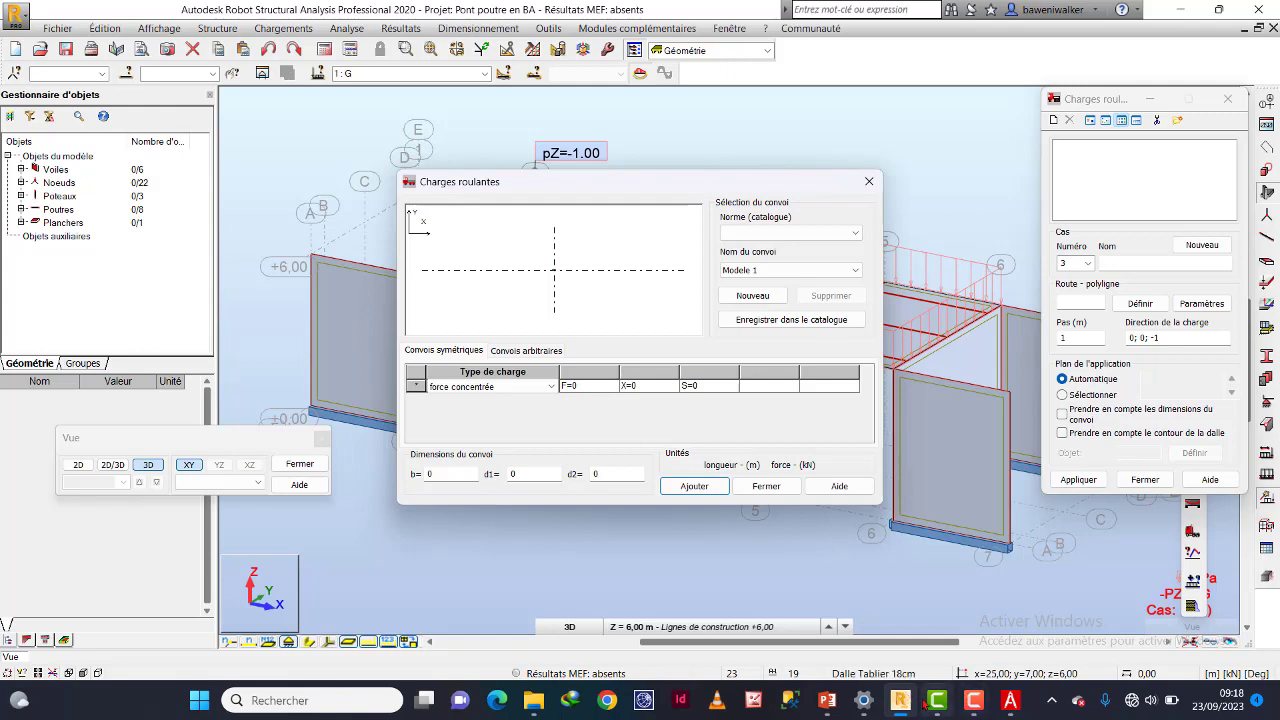
# Set the first concentrated force to F=150 and S=2, checking wheel loads and spacing against the LM1 diagram in the course PDF.
pyautogui.click(1010, 700)
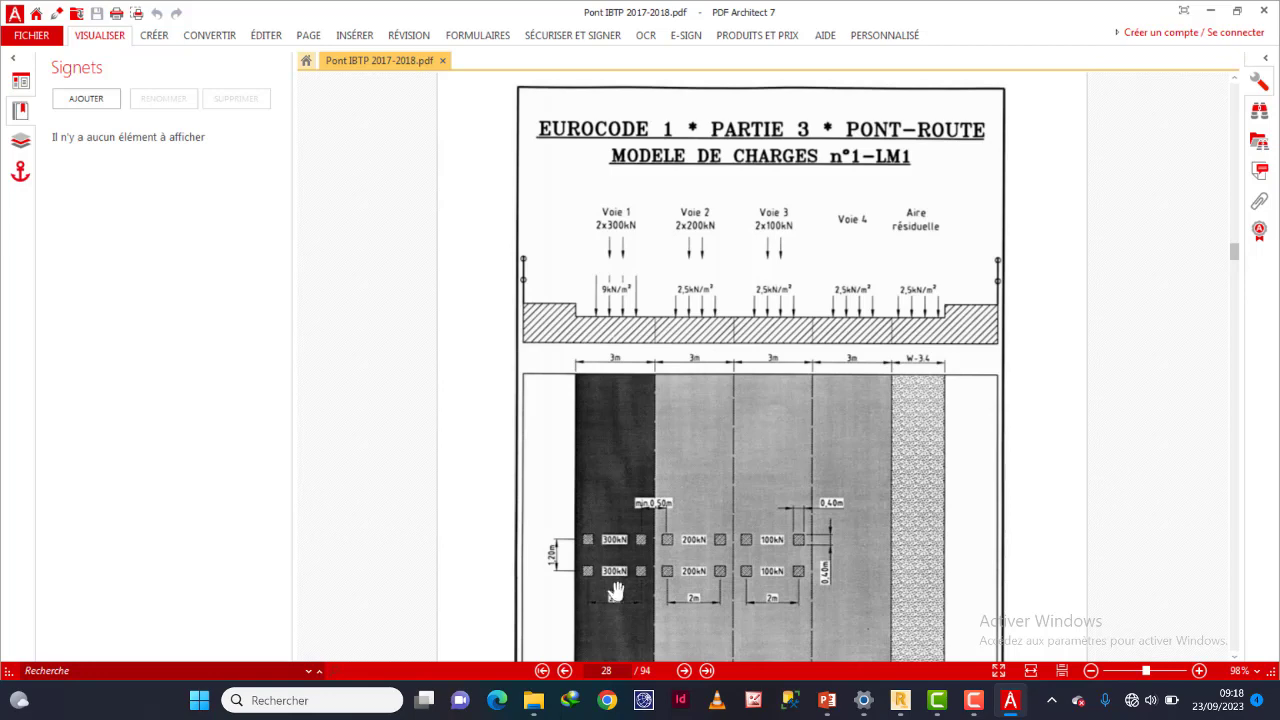
pyautogui.click(900, 700)
pyautogui.click(574, 387)
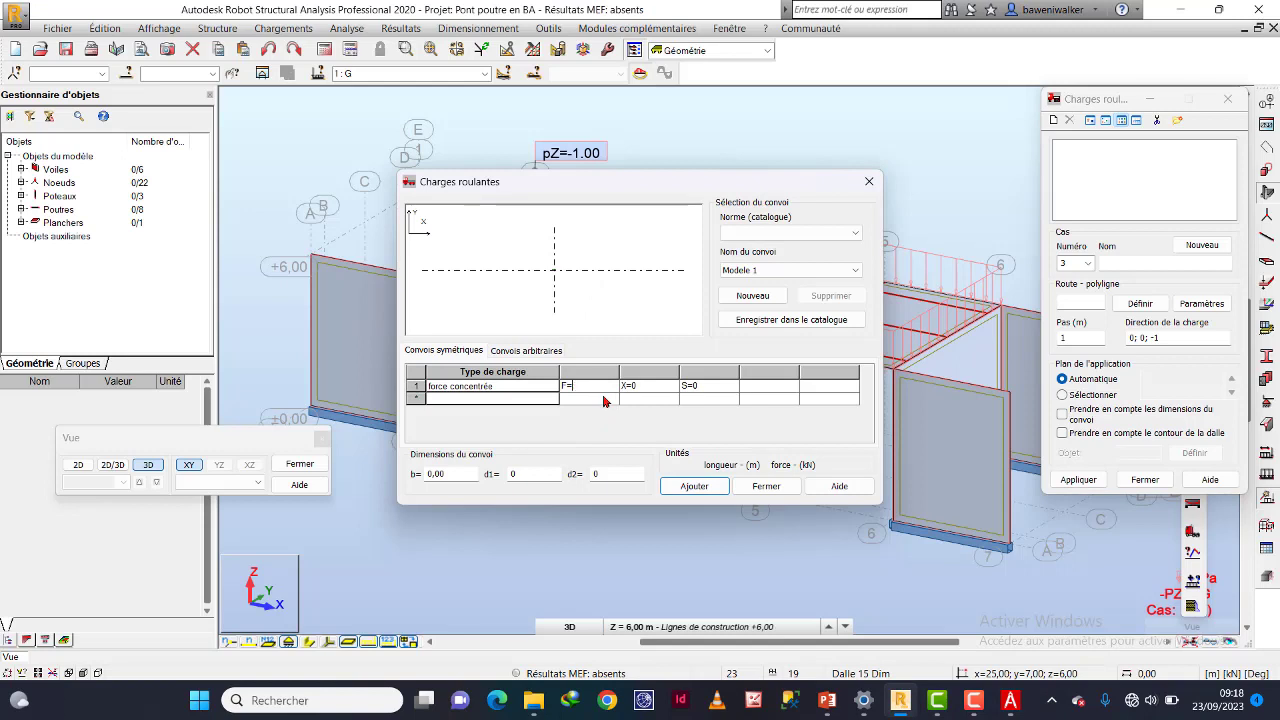
pyautogui.write('150')
pyautogui.click(1010, 700)
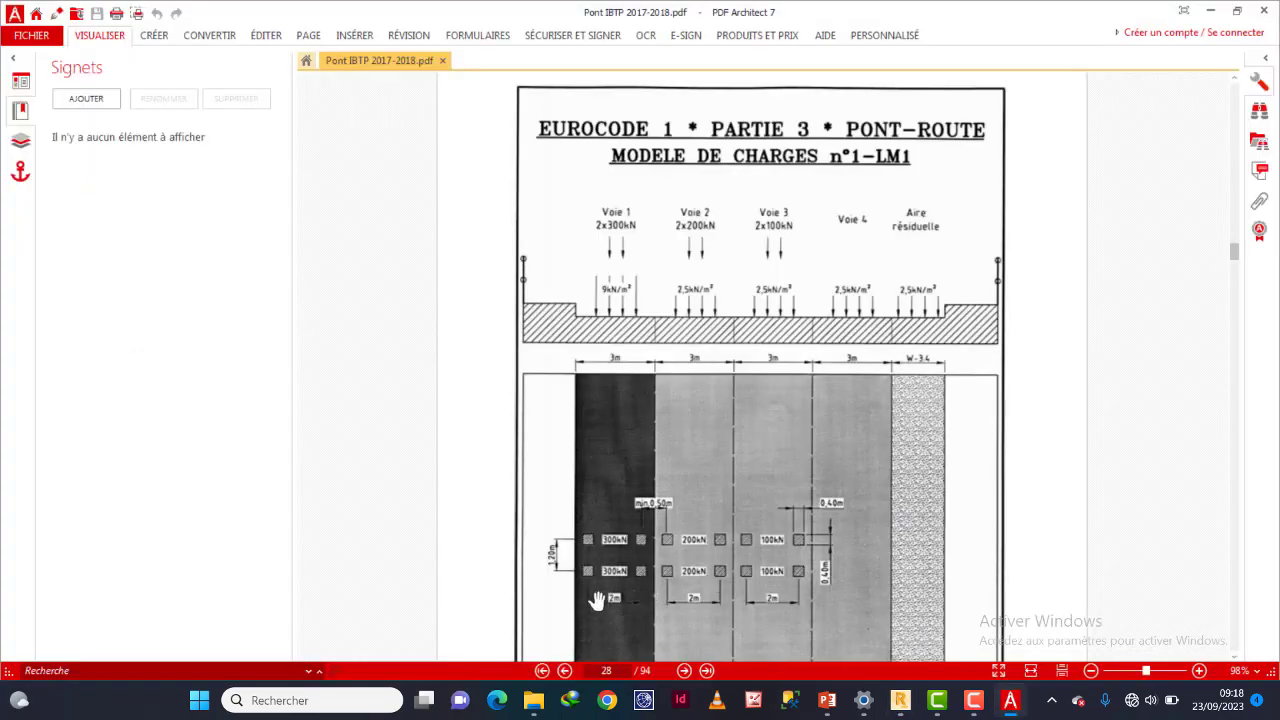
pyautogui.scroll(-3, 592, 480)
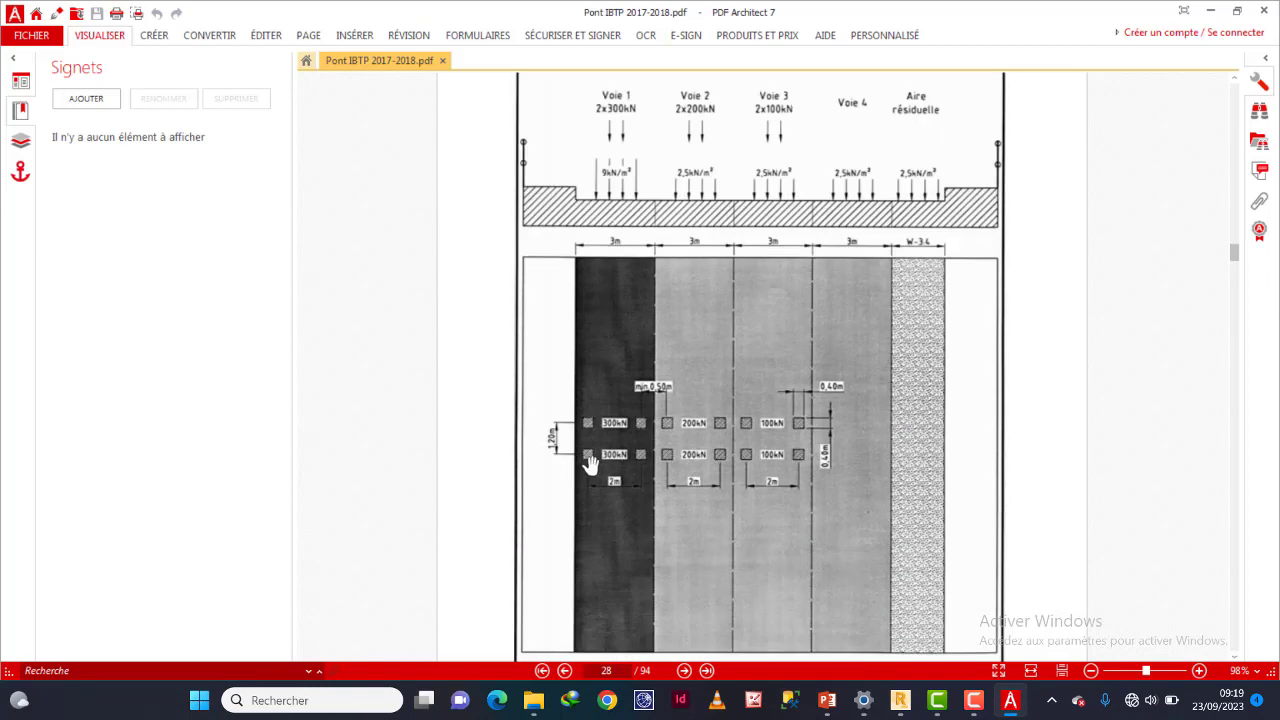
pyautogui.scroll(1, 584, 400)
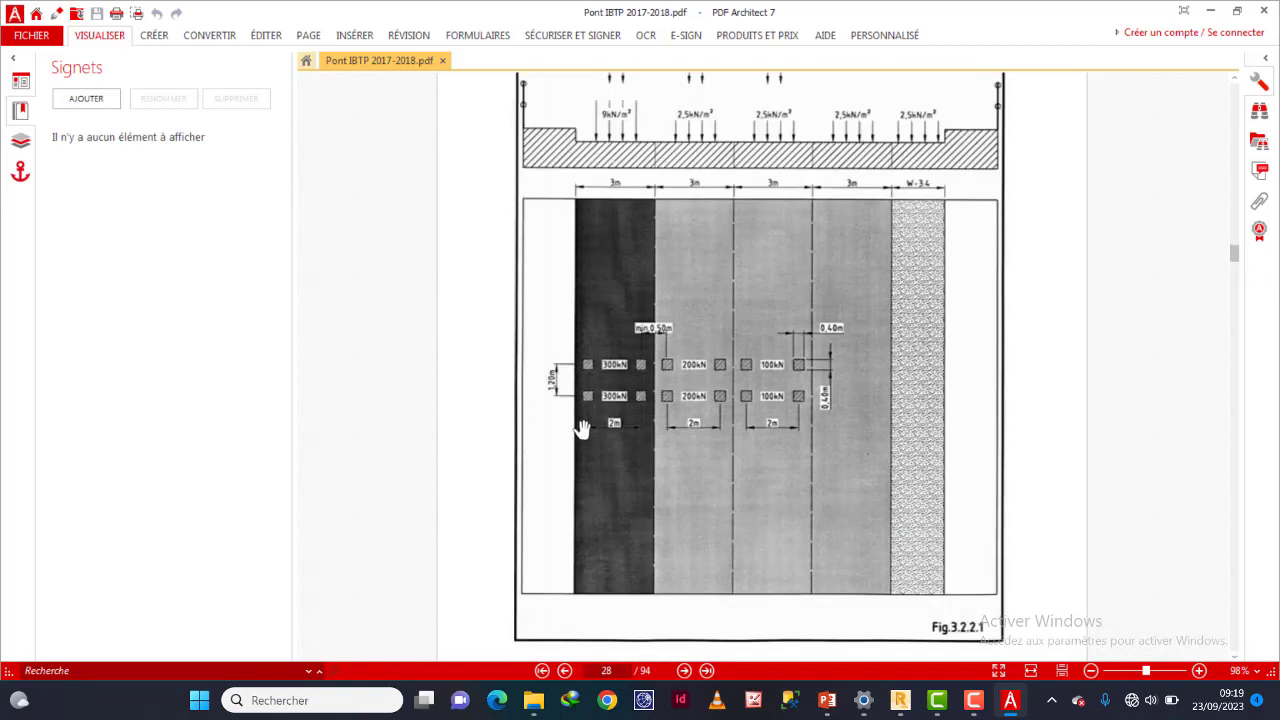
pyautogui.click(900, 702)
pyautogui.click(664, 411)
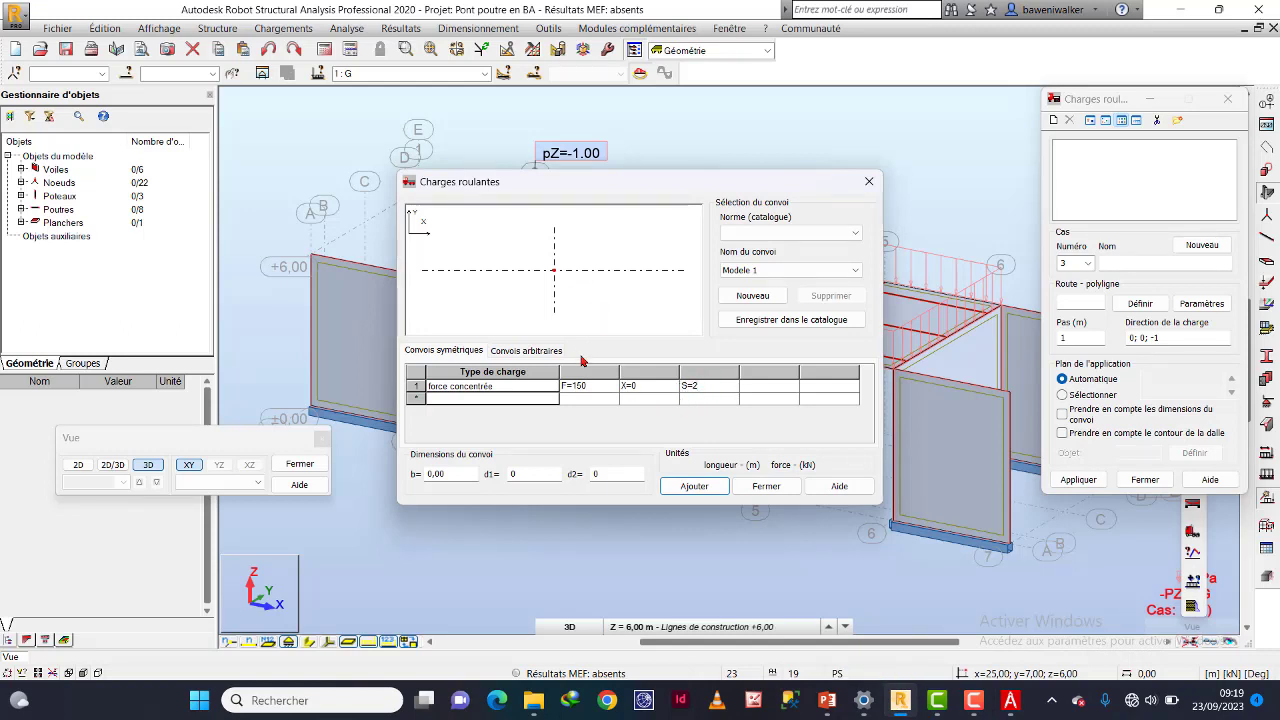
# Add a second concentrated force to the convoy with F=150, X=1.2 and S=2.
pyautogui.click(505, 399)
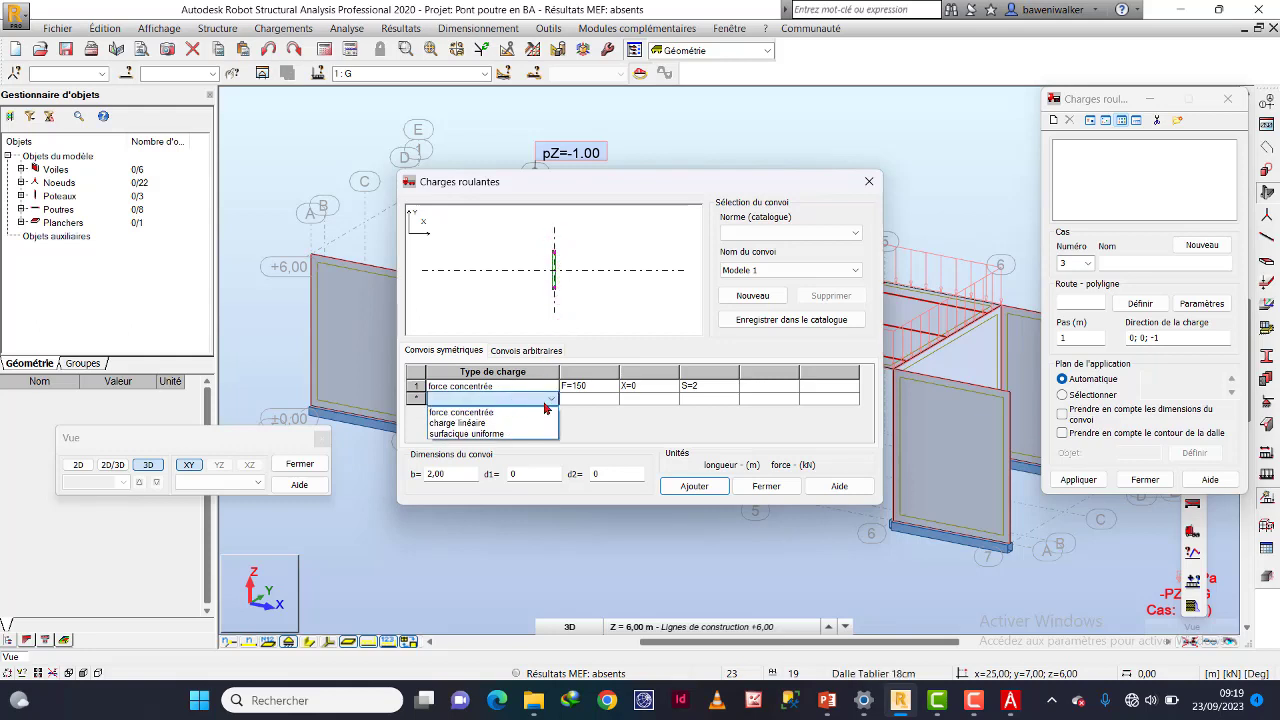
pyautogui.click(485, 413)
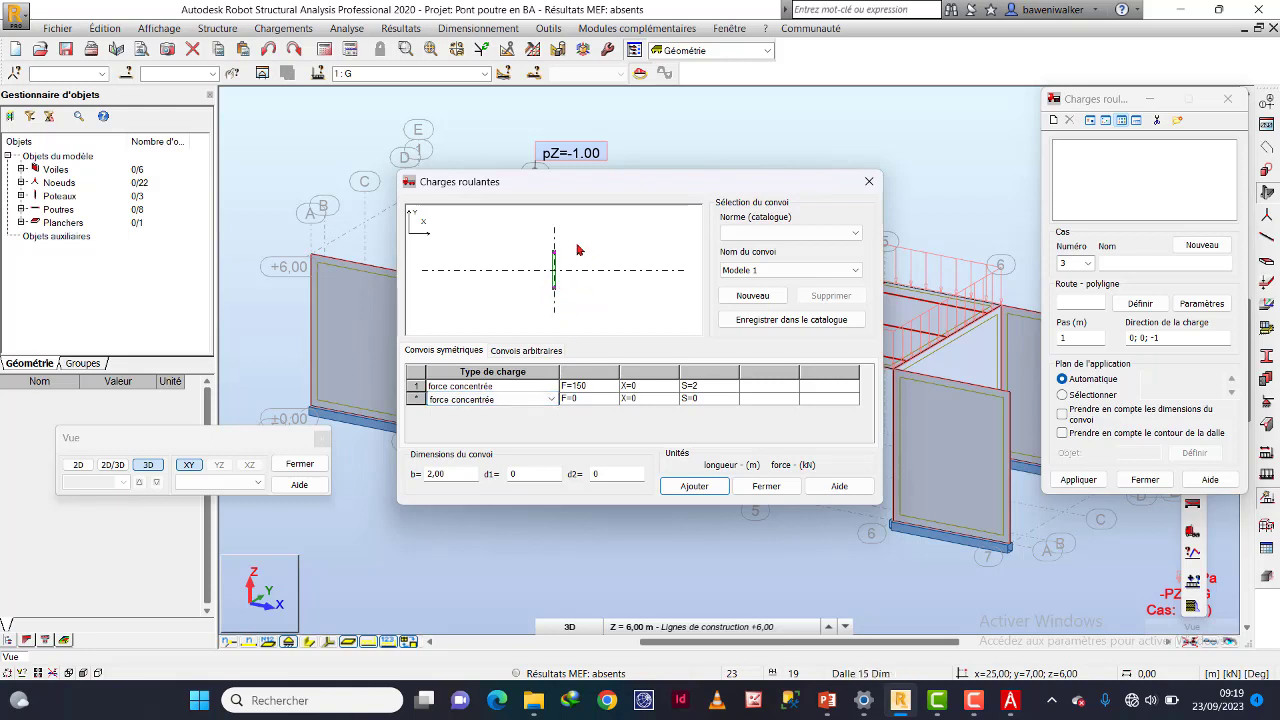
pyautogui.click(579, 399)
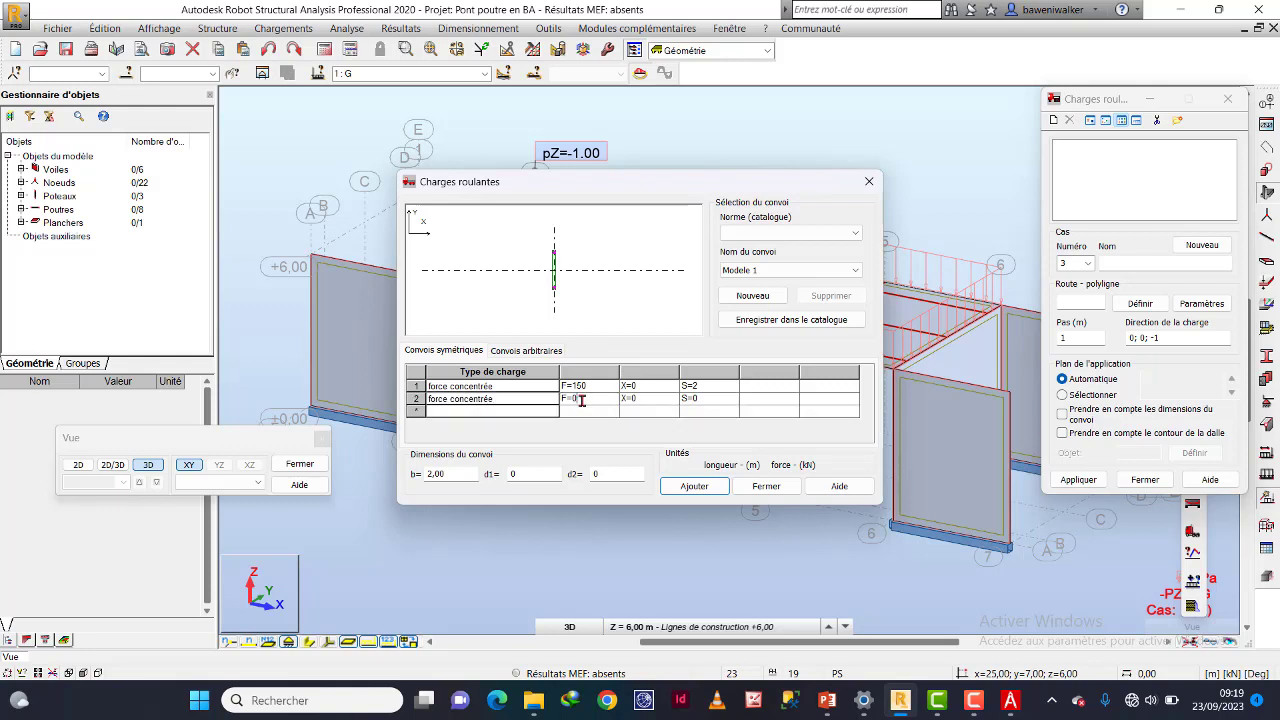
pyautogui.press('BackSpace')
pyautogui.click(648, 400)
pyautogui.click(645, 400)
pyautogui.write('1,2')
pyautogui.click(707, 400)
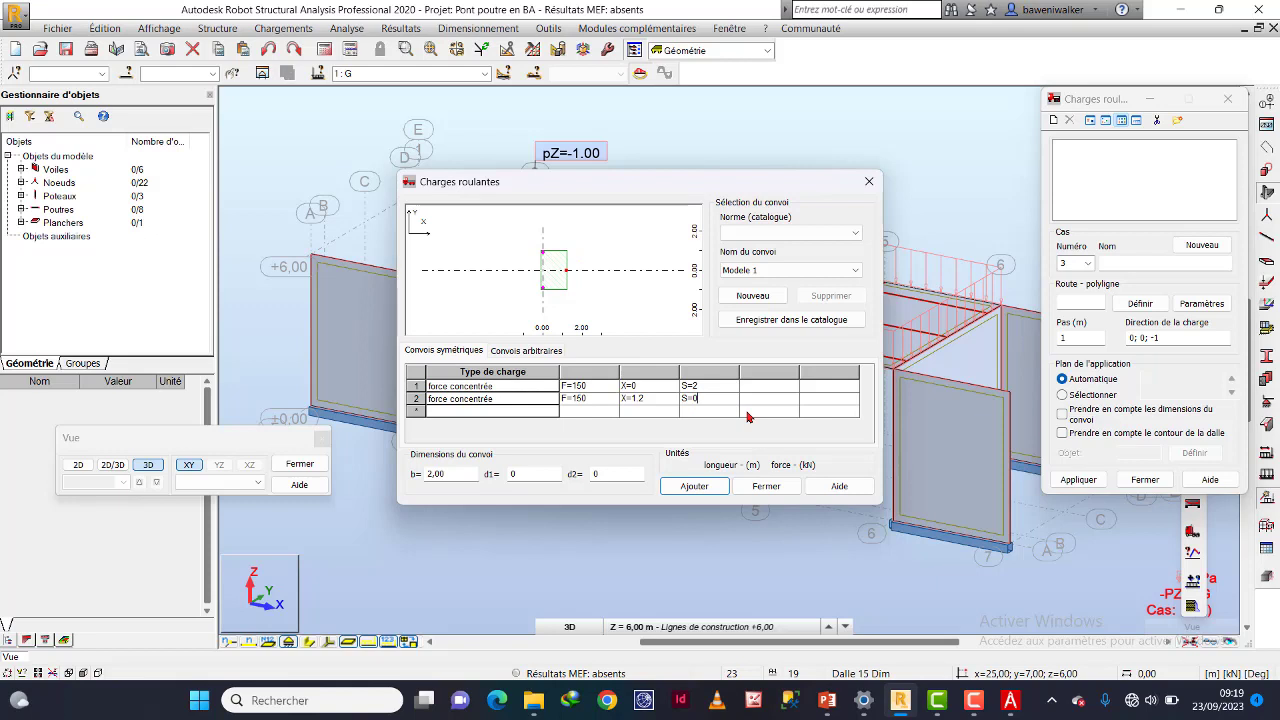
pyautogui.write('2')
# Add a third load of type uniform surface load (surfacique uniforme) to the Modele 1 convoy.
pyautogui.click(501, 416)
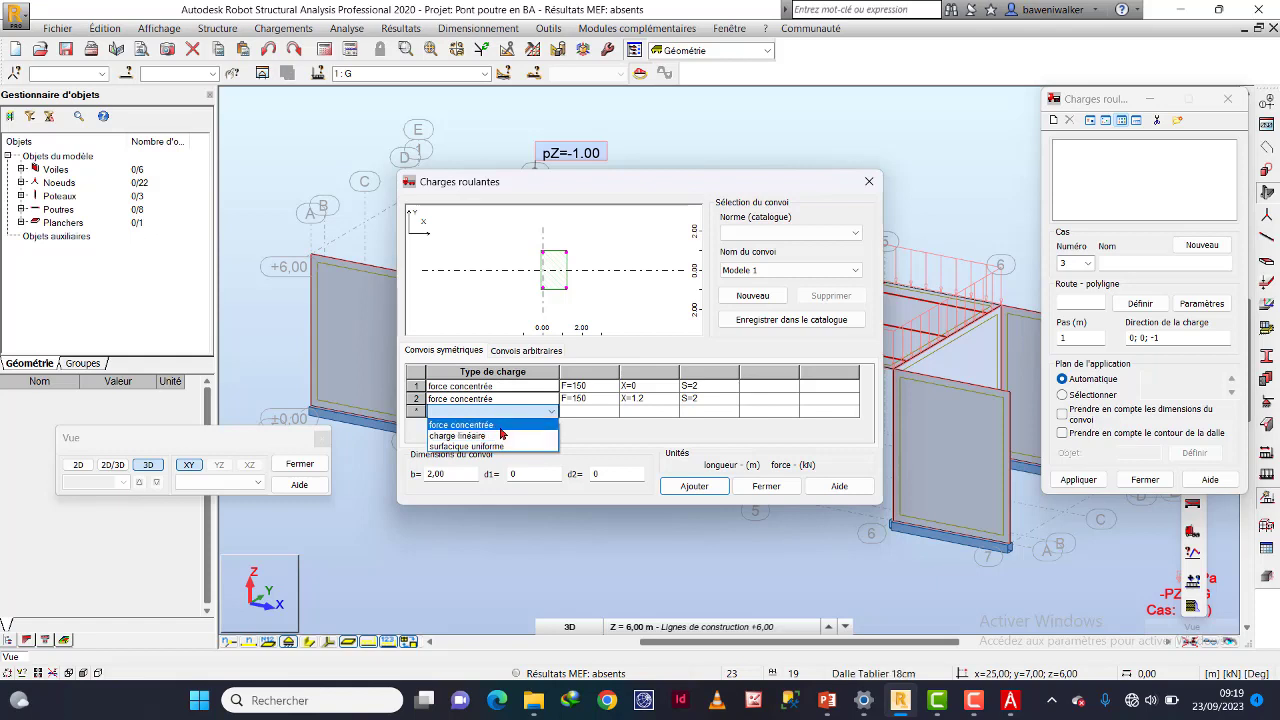
pyautogui.click(470, 425)
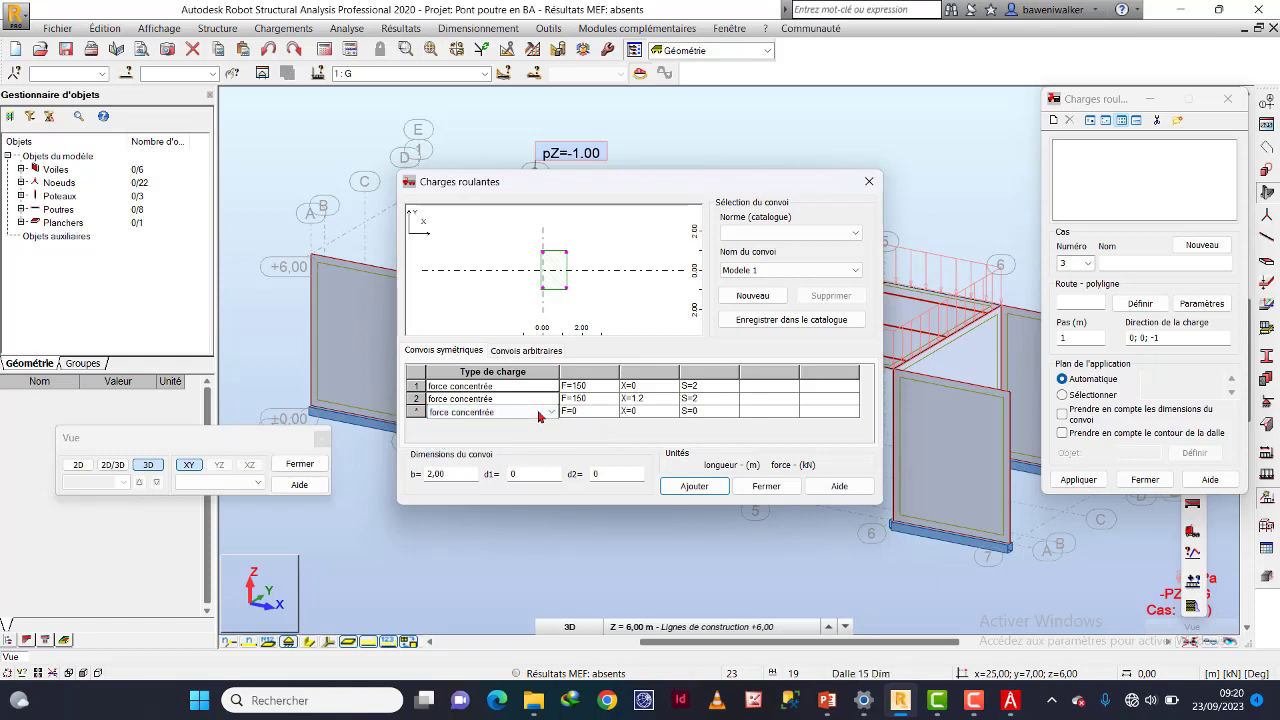
pyautogui.click(540, 413)
pyautogui.click(498, 449)
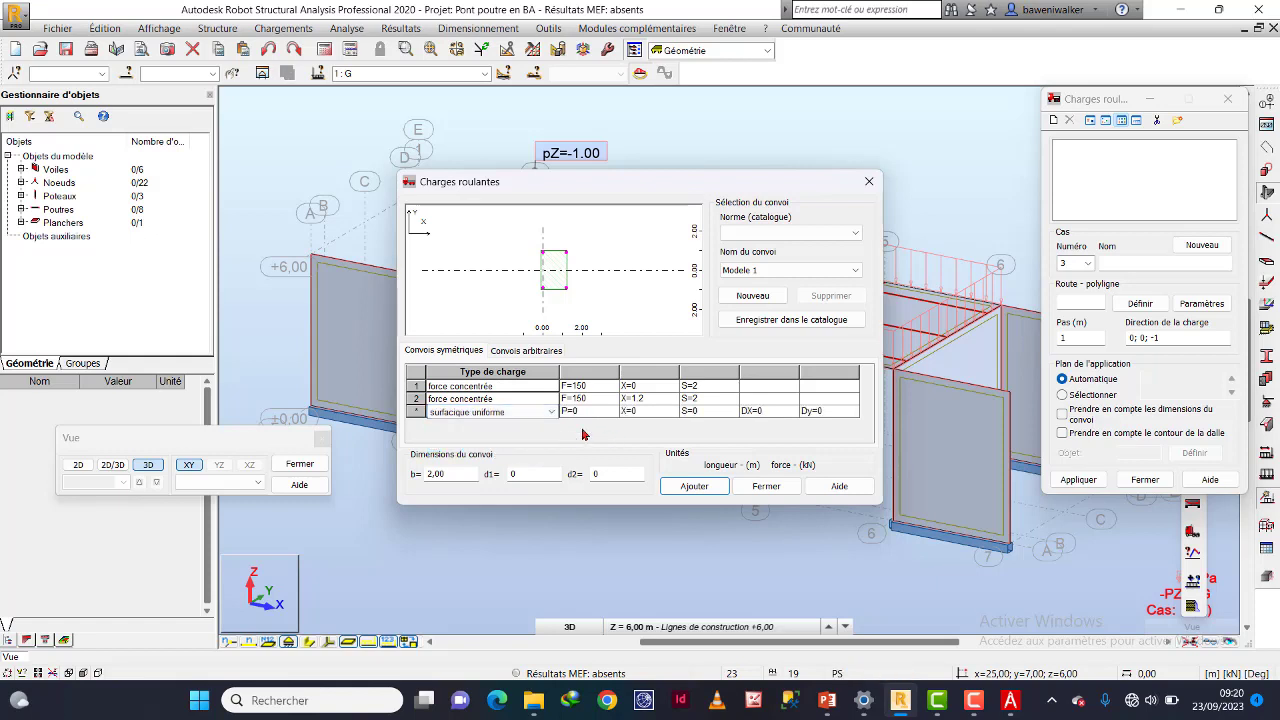
pyautogui.click(586, 410)
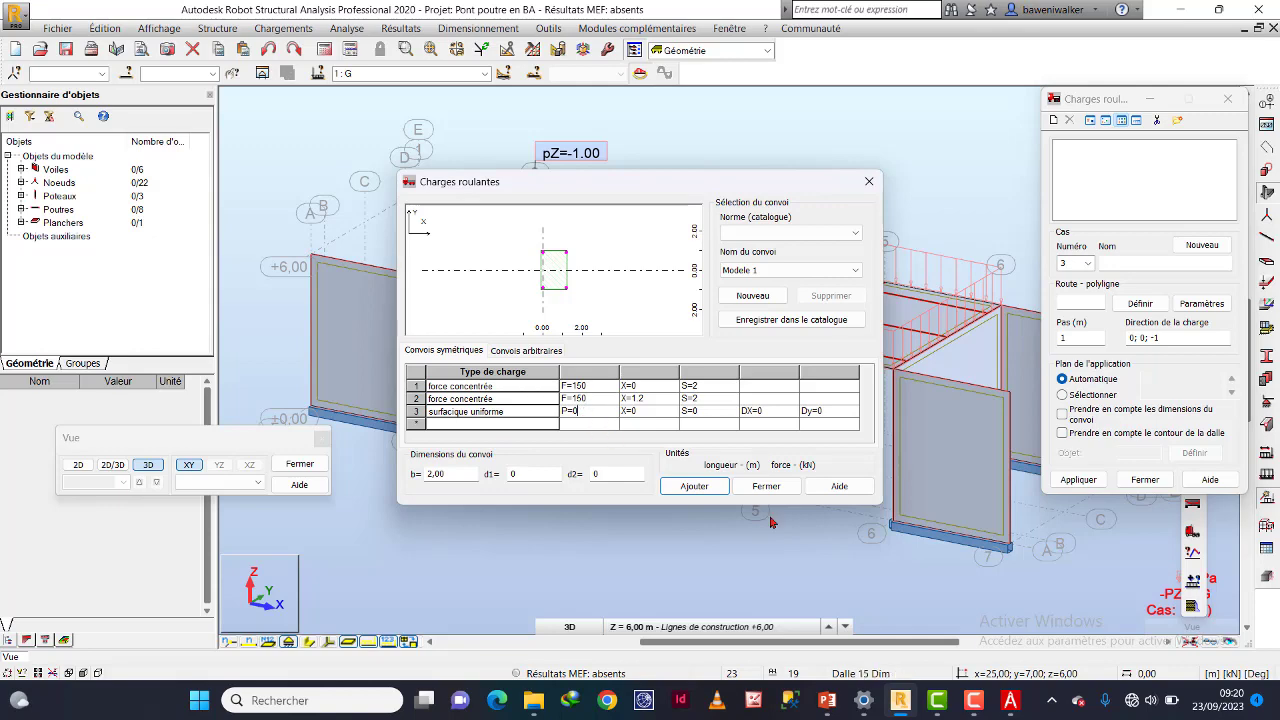
# After consulting the LM1 diagram in the PDF, set the surface load to P=9, DX=1.2 and Dy=2, and add the convoy to the moving loads list.
pyautogui.click(1010, 700)
pyautogui.scroll(3, 655, 190)
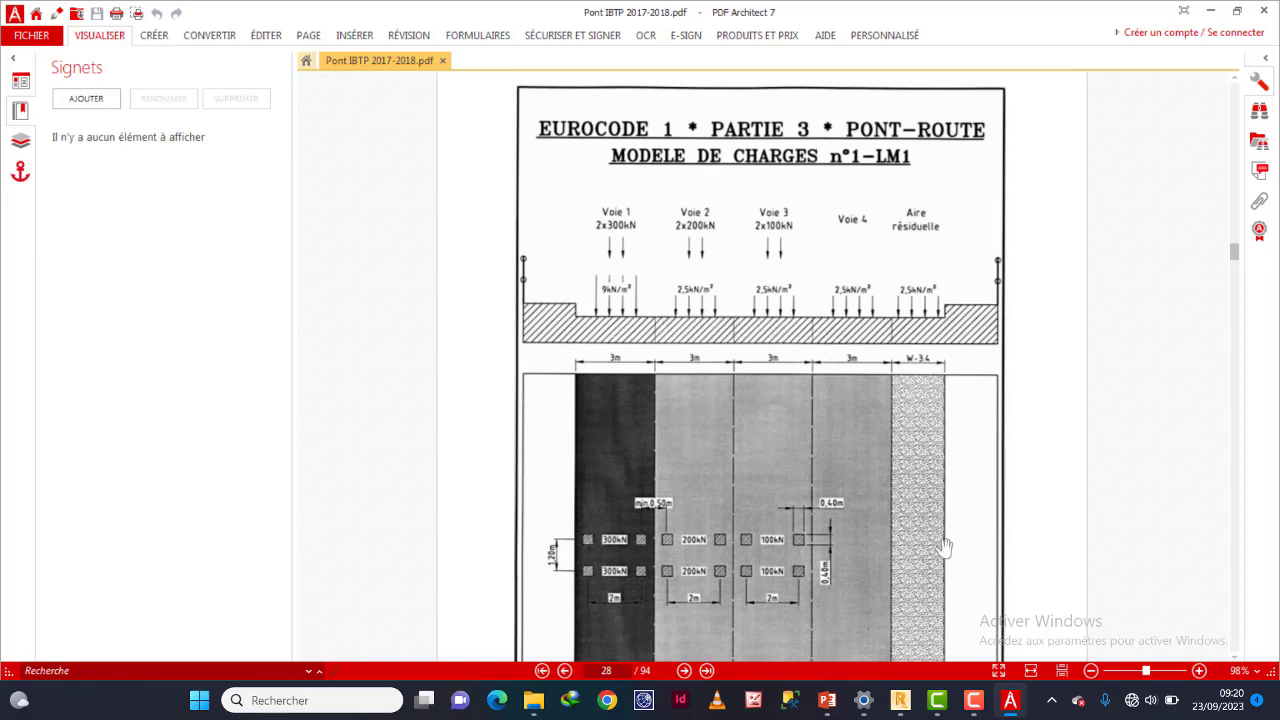
pyautogui.click(912, 713)
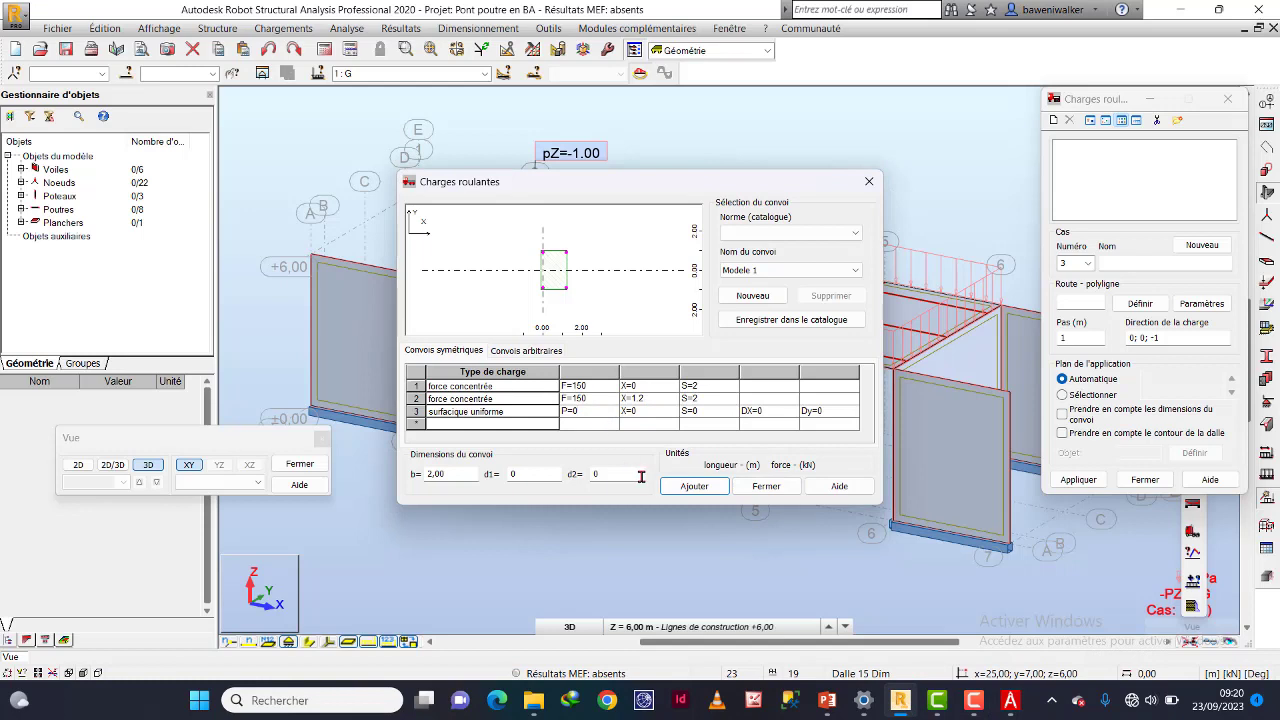
pyautogui.press('BackSpace')
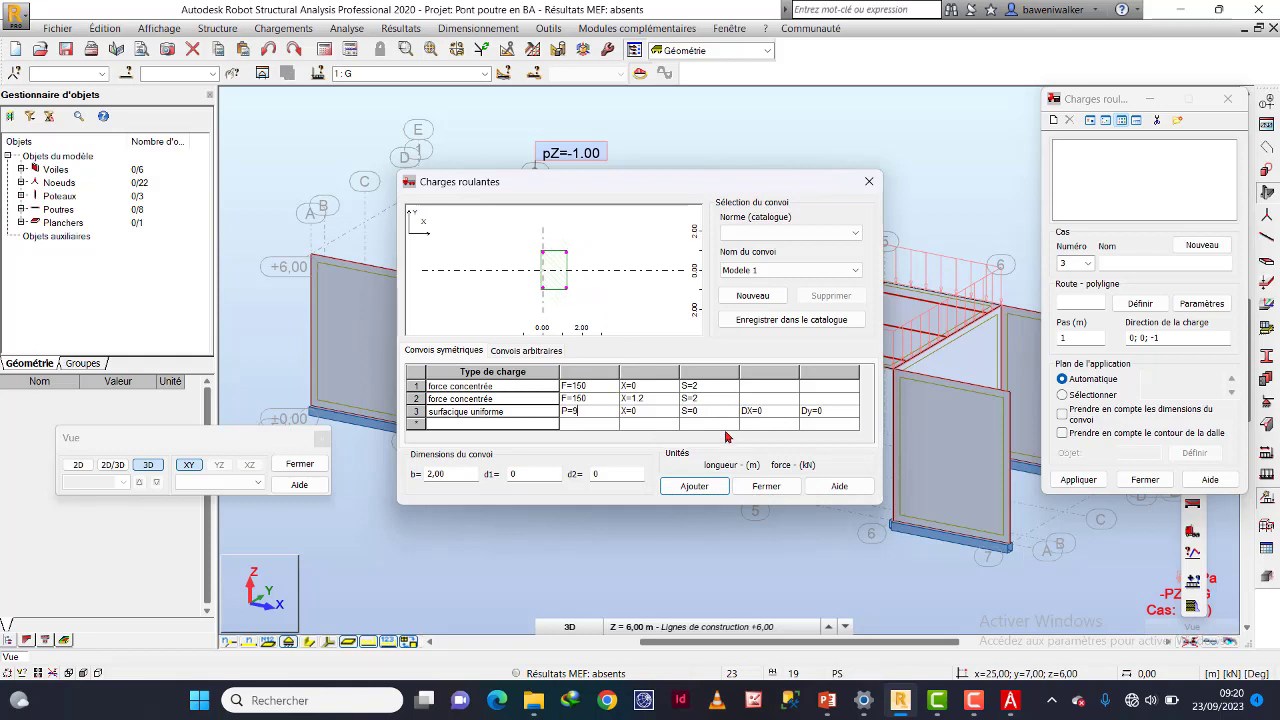
pyautogui.click(768, 420)
pyautogui.write('1.2')
pyautogui.click(826, 413)
pyautogui.write('2')
pyautogui.click(694, 487)
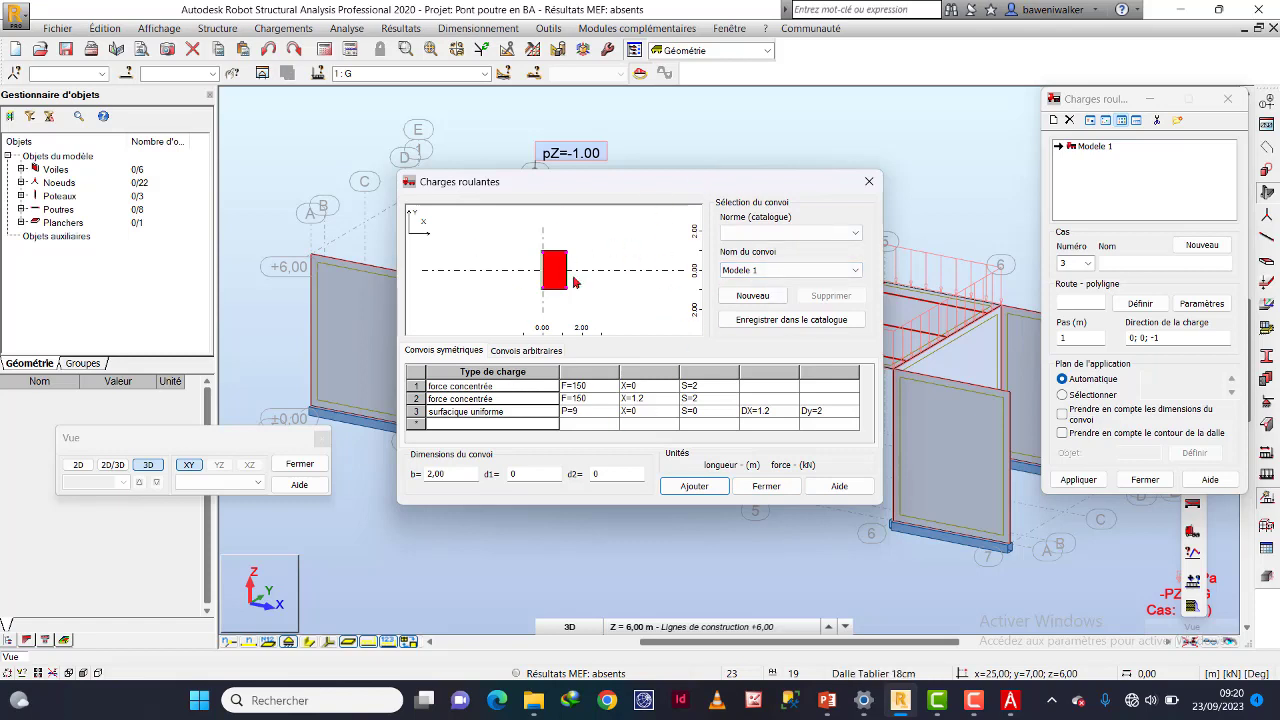
# Switch to the course PDF and look through load models 2 and 3, up to the table of exceptional convoy classes.
pyautogui.click(1010, 700)
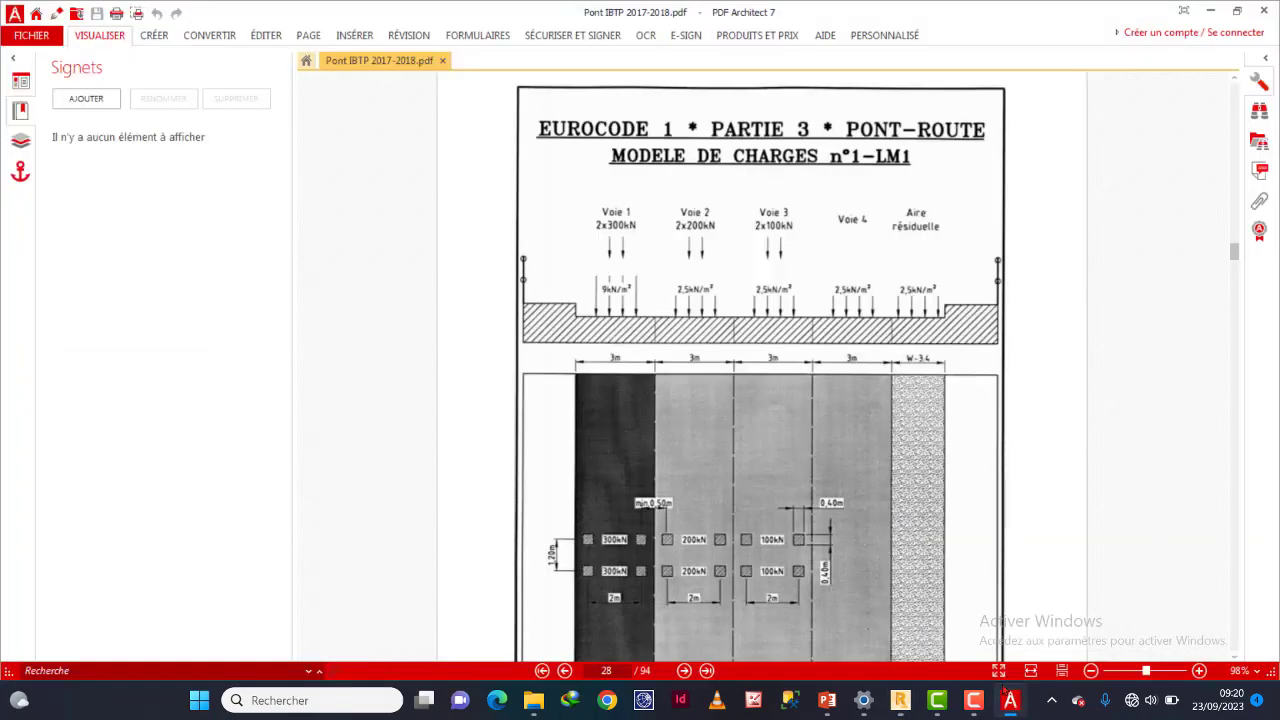
pyautogui.scroll(5, 678, 160)
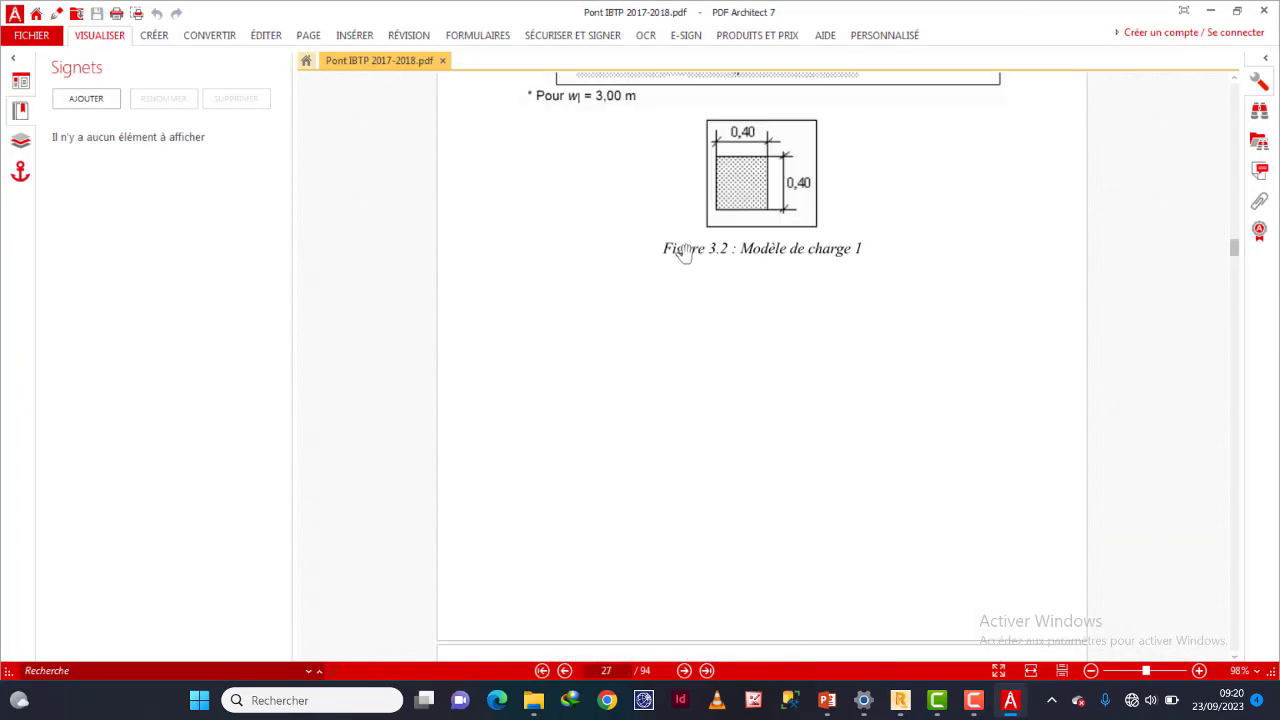
pyautogui.scroll(-1, 678, 285)
pyautogui.scroll(-20, 678, 285)
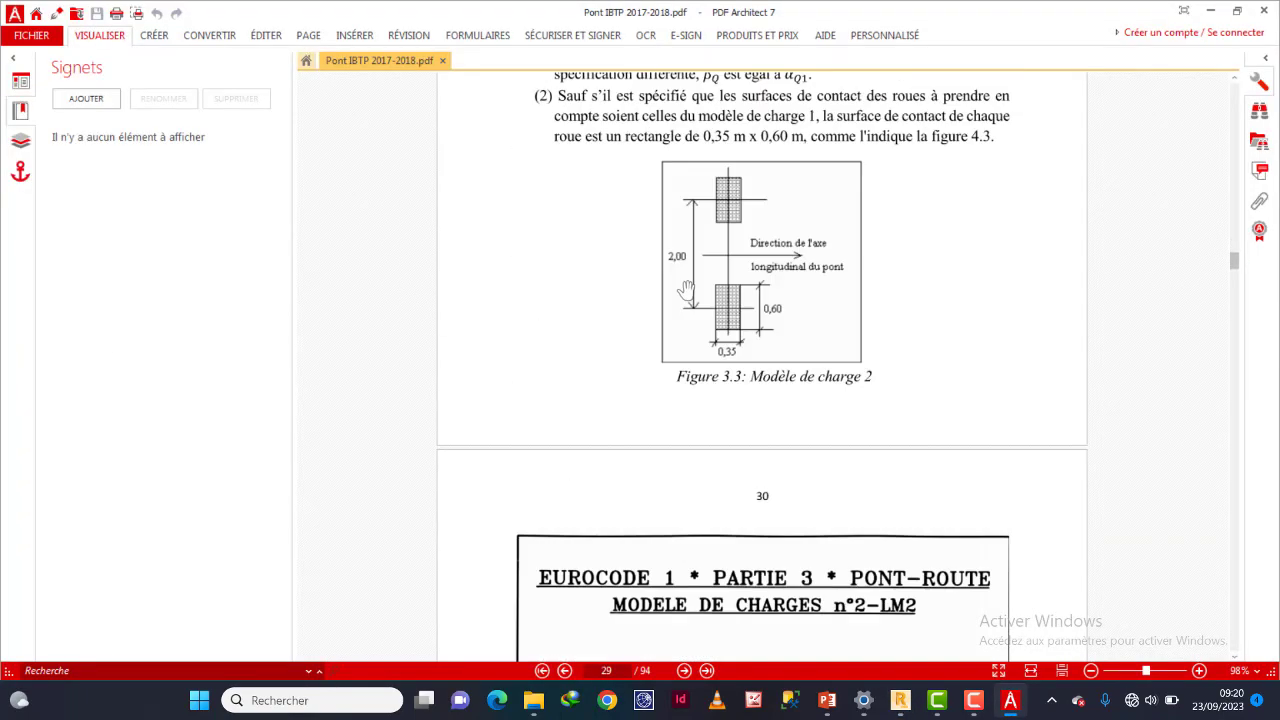
pyautogui.scroll(-2, 687, 286)
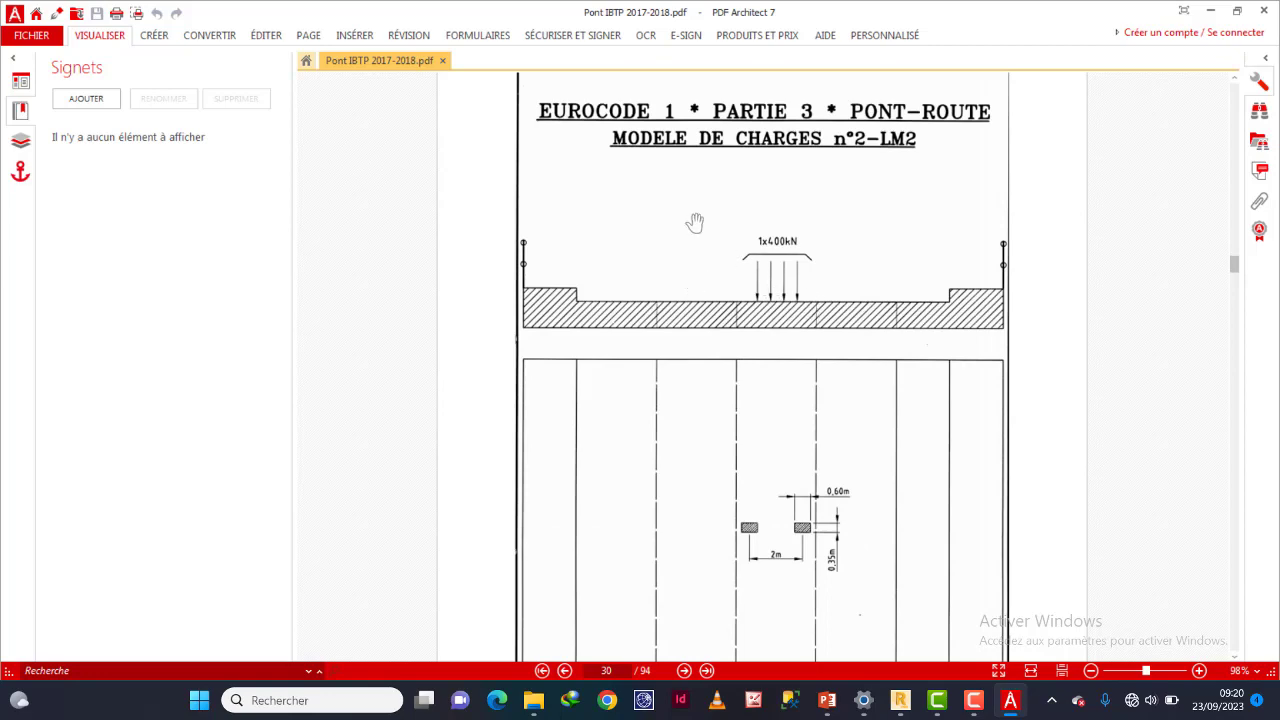
pyautogui.scroll(-10, 800, 326)
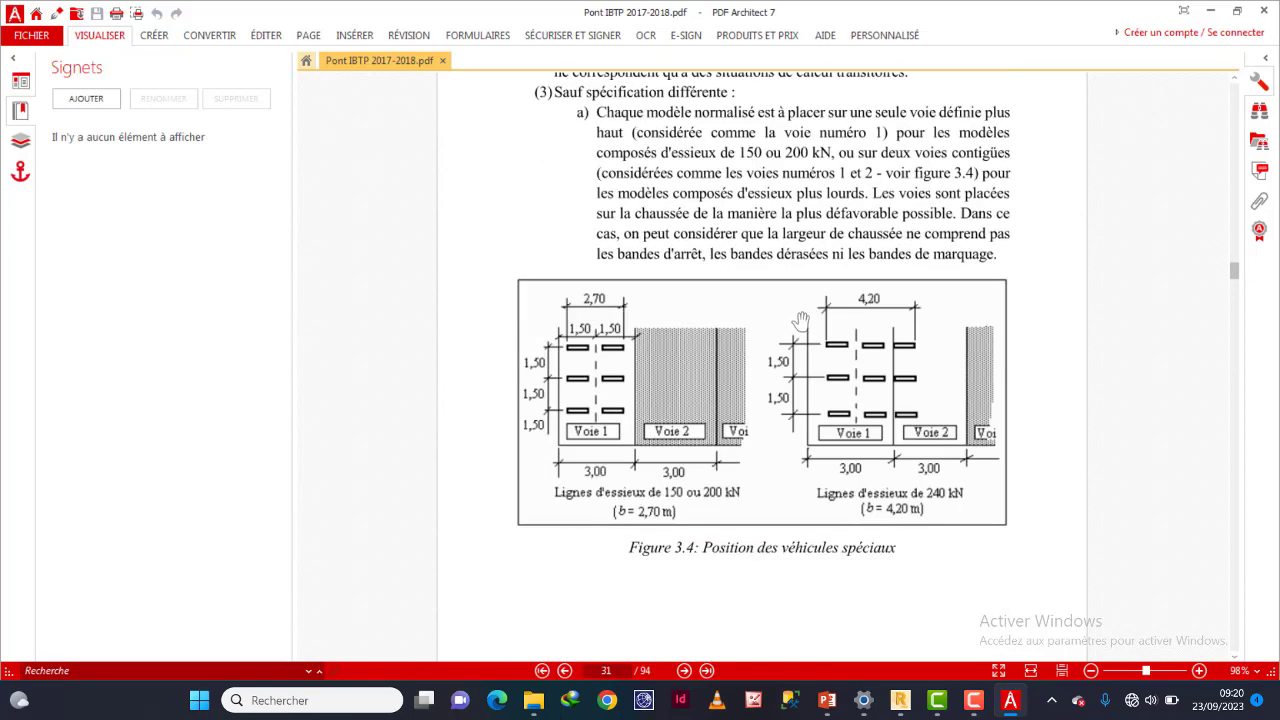
pyautogui.scroll(-4, 800, 326)
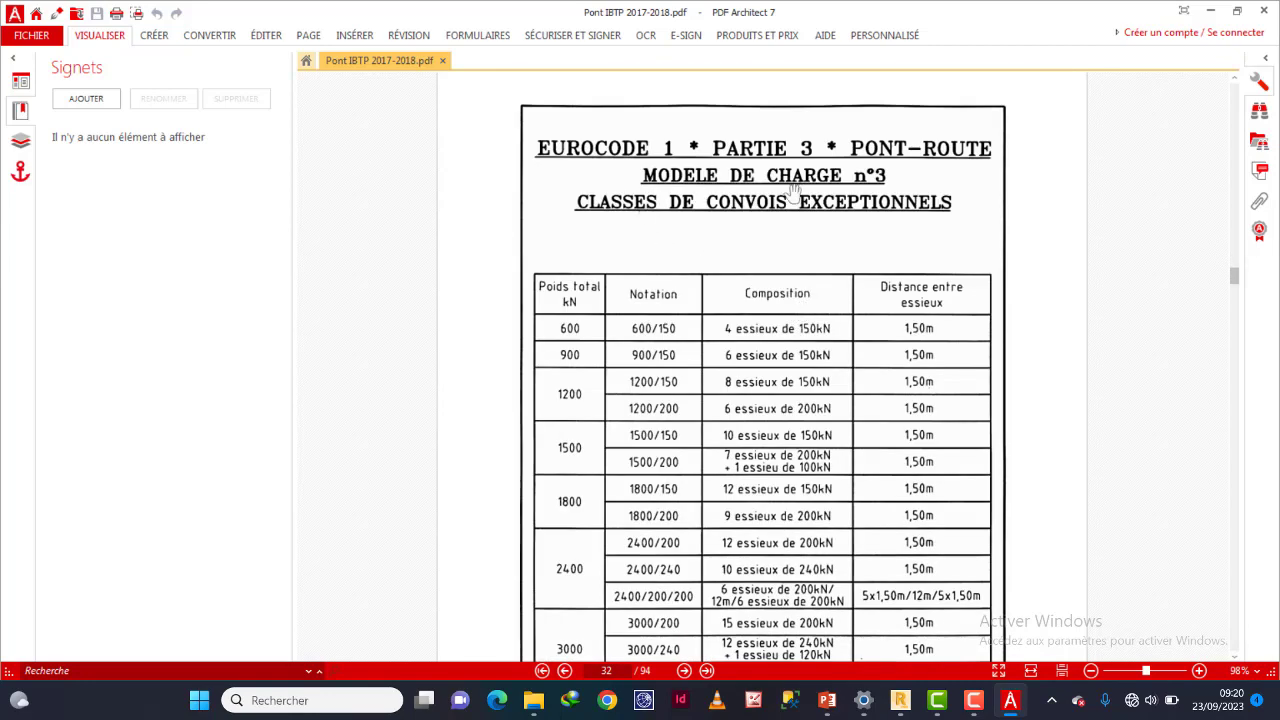
pyautogui.scroll(-1, 848, 268)
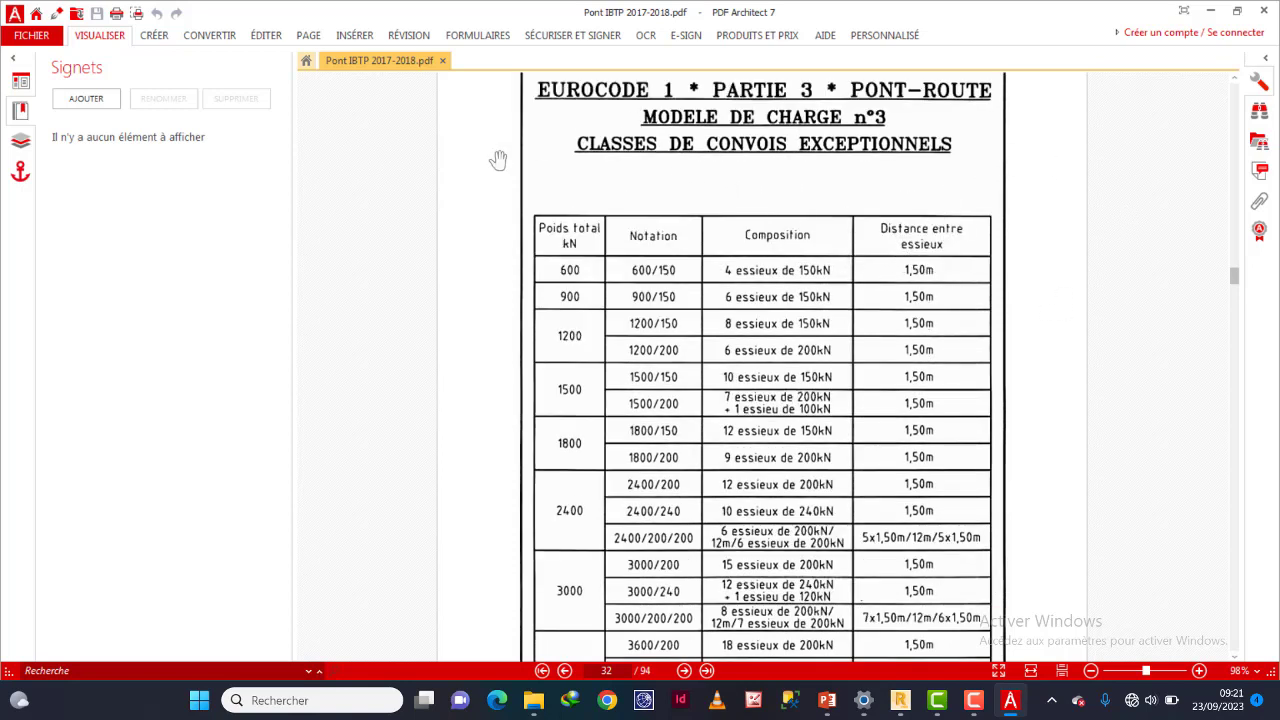
# Examine the load model 3 table of exceptional convoy classes, including total weights, axle compositions and axle spacings.
pyautogui.scroll(-2, 752, 319)
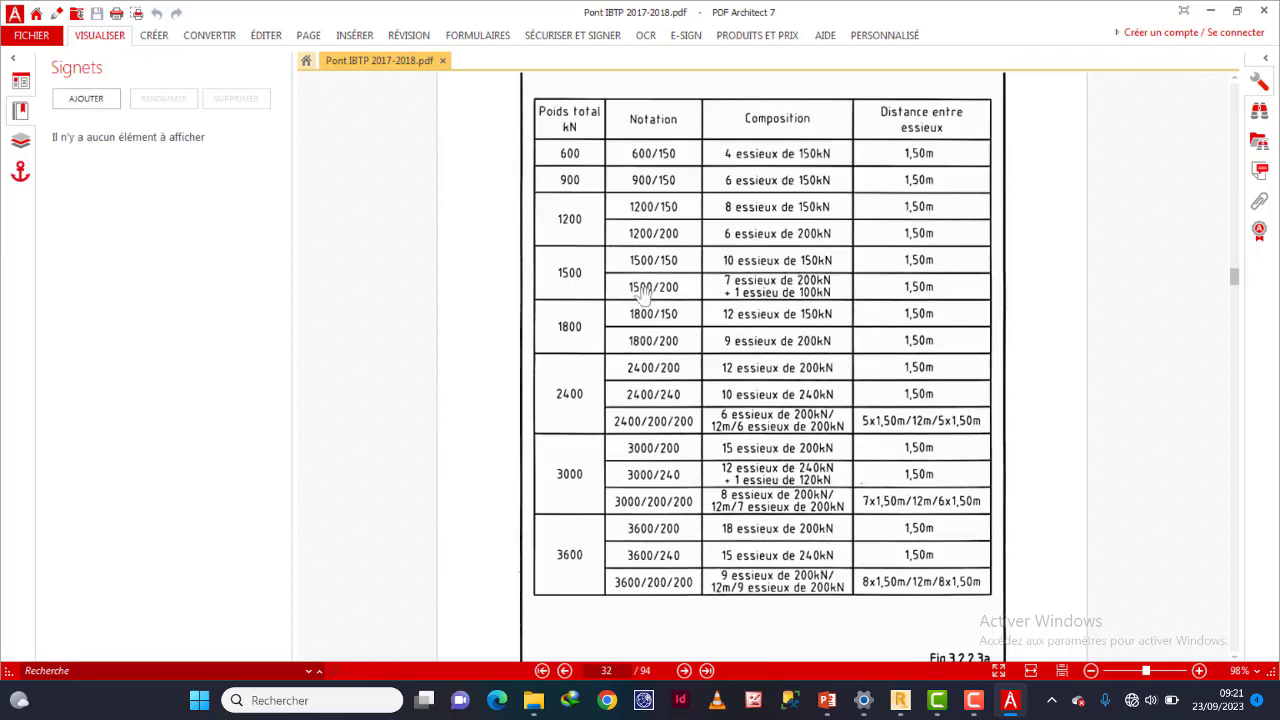
pyautogui.scroll(-10, 540, 425)
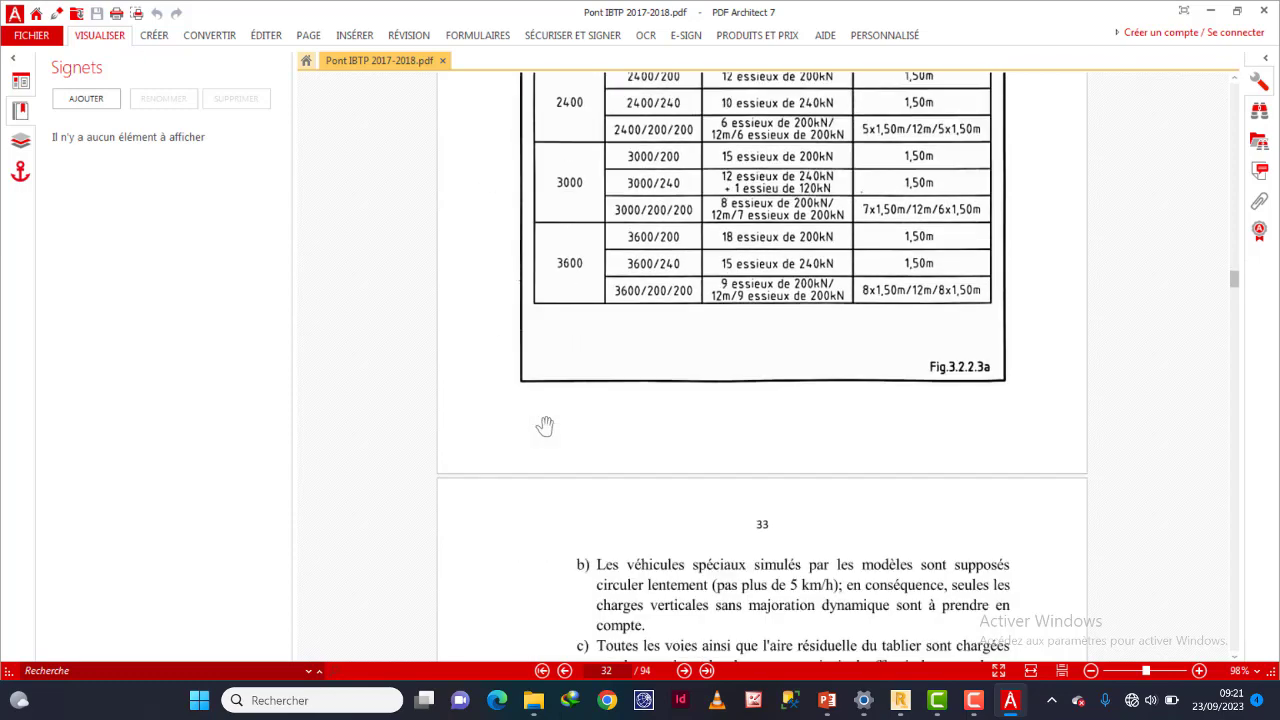
pyautogui.scroll(10, 550, 438)
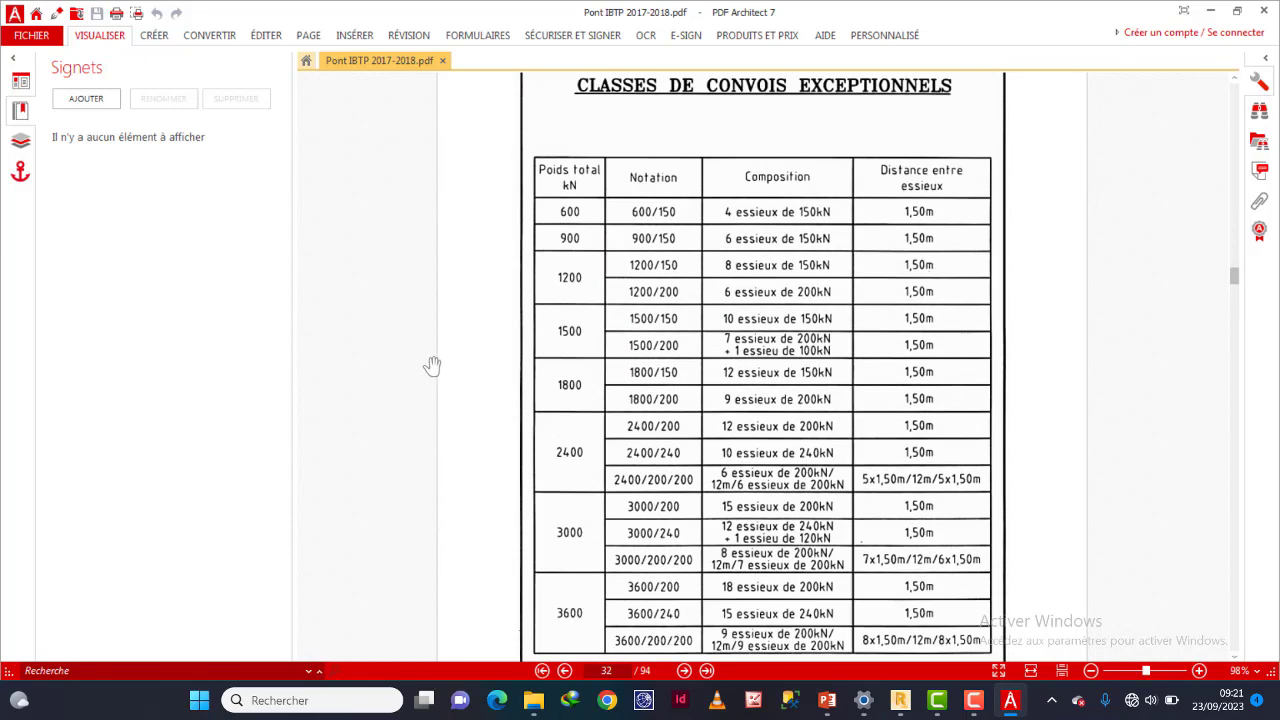
pyautogui.scroll(-1, 431, 364)
pyautogui.scroll(2, 469, 230)
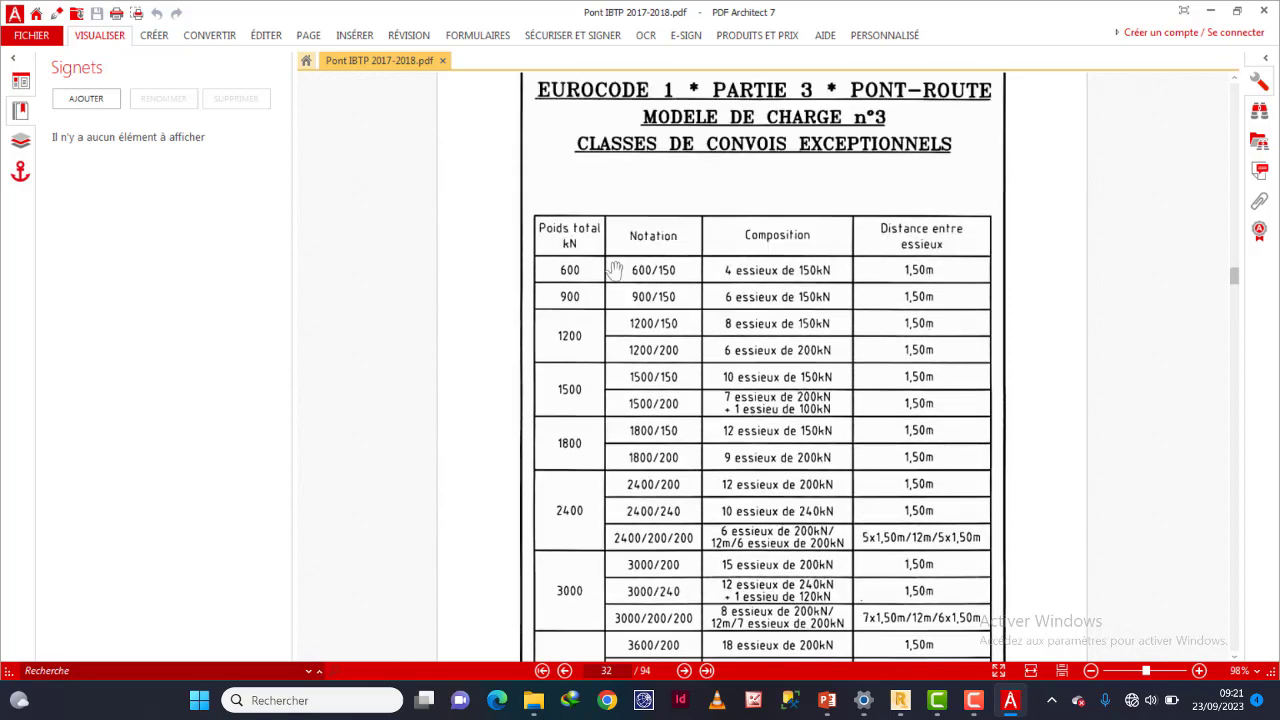
pyautogui.scroll(-1, 690, 260)
pyautogui.scroll(-1, 590, 250)
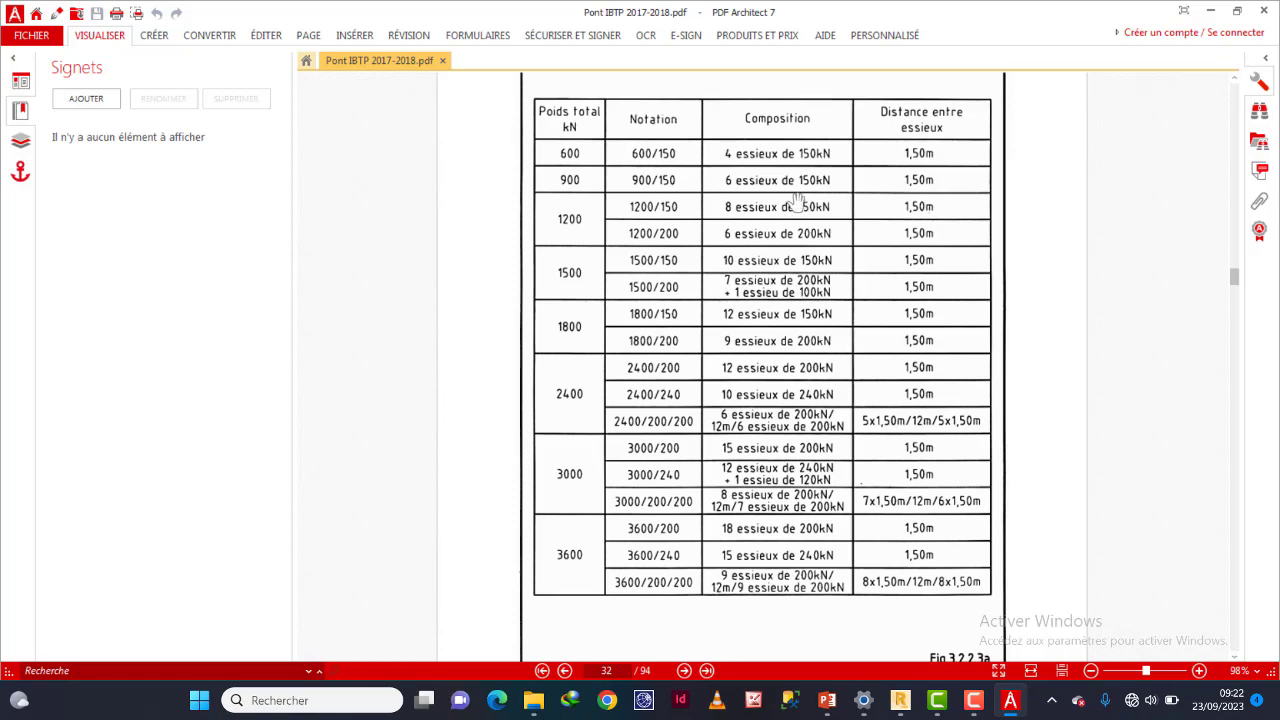
pyautogui.scroll(3, 675, 250)
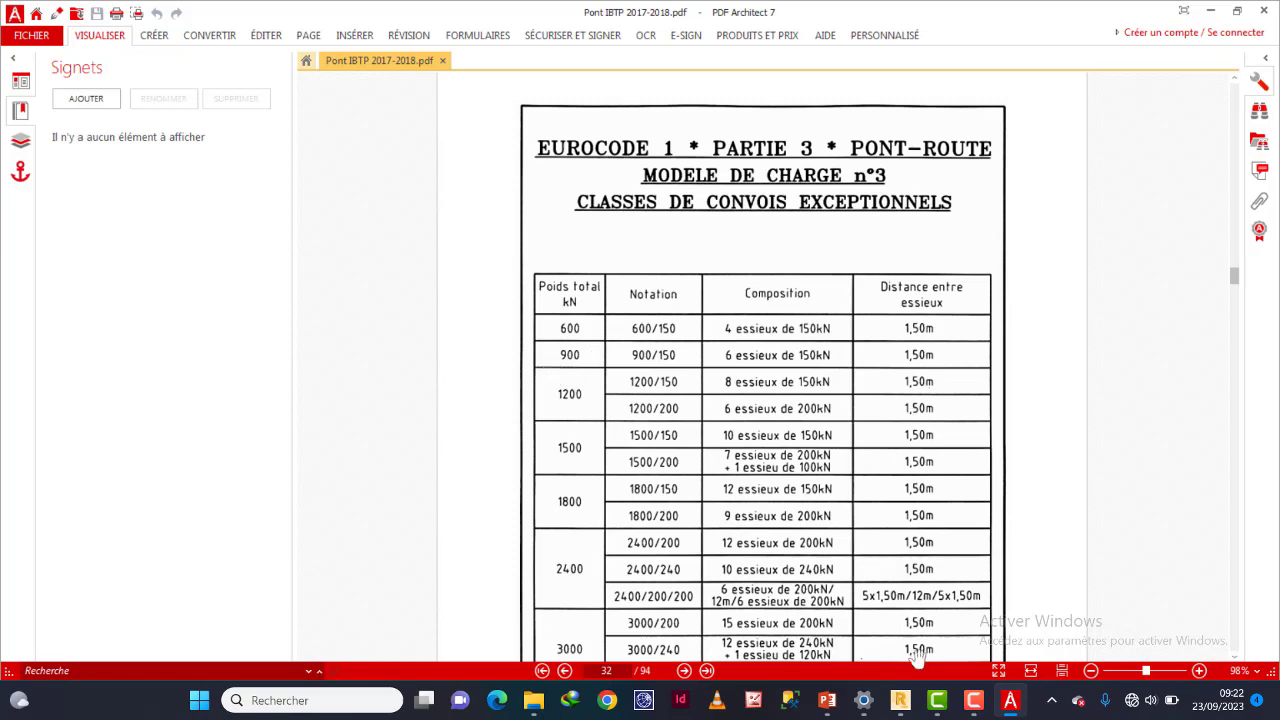
# Switch to Robot Structural Analysis and review the convoys offered by the CPC catalogue, without adding any to the list.
pyautogui.click(896, 702)
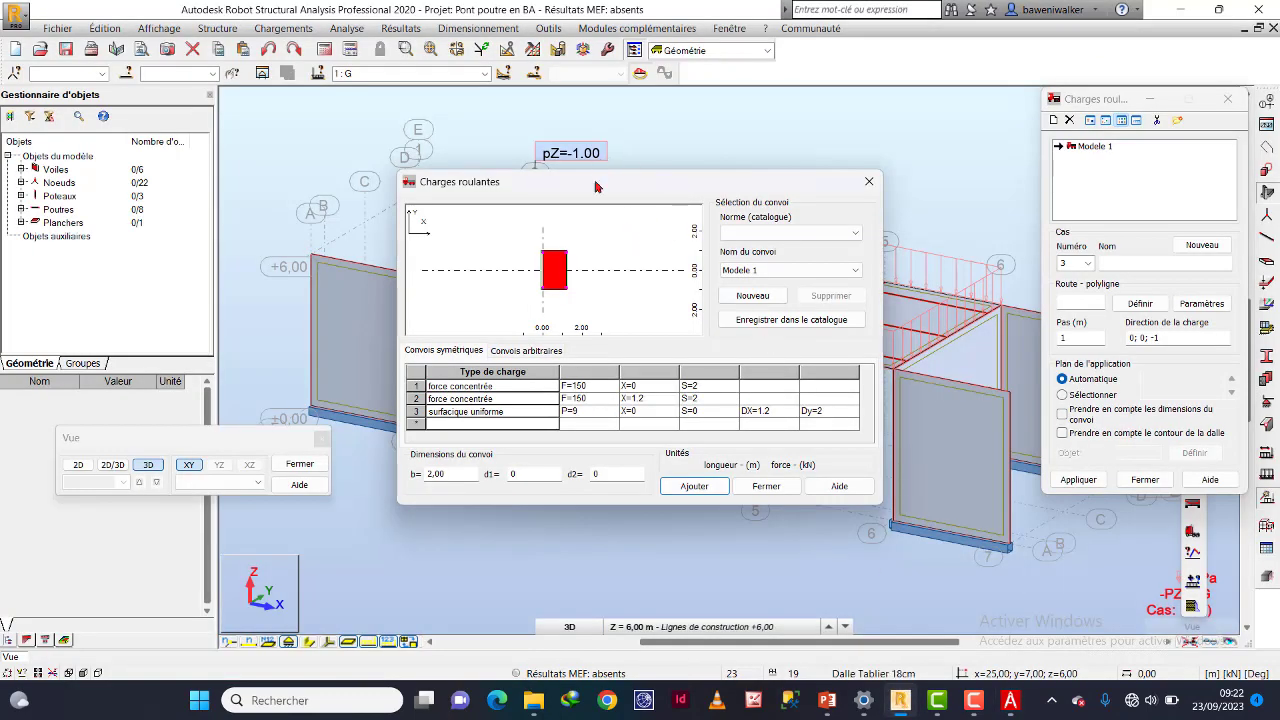
pyautogui.click(795, 235)
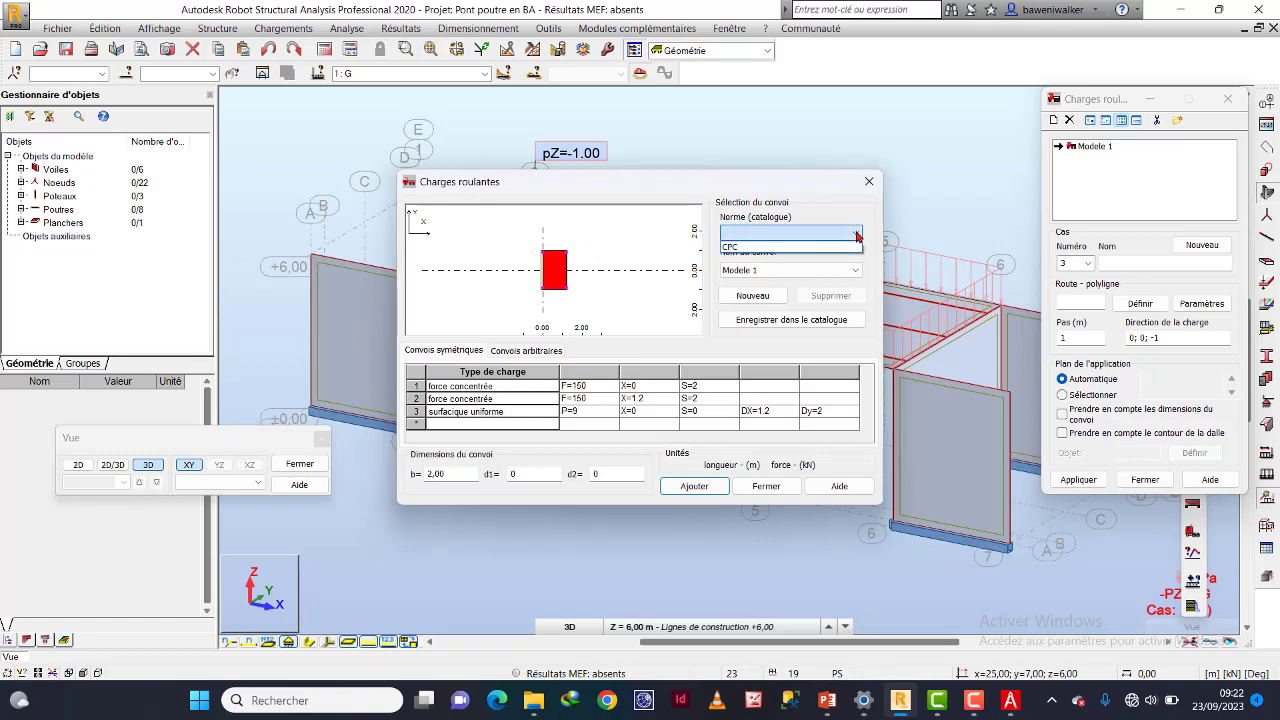
pyautogui.click(767, 248)
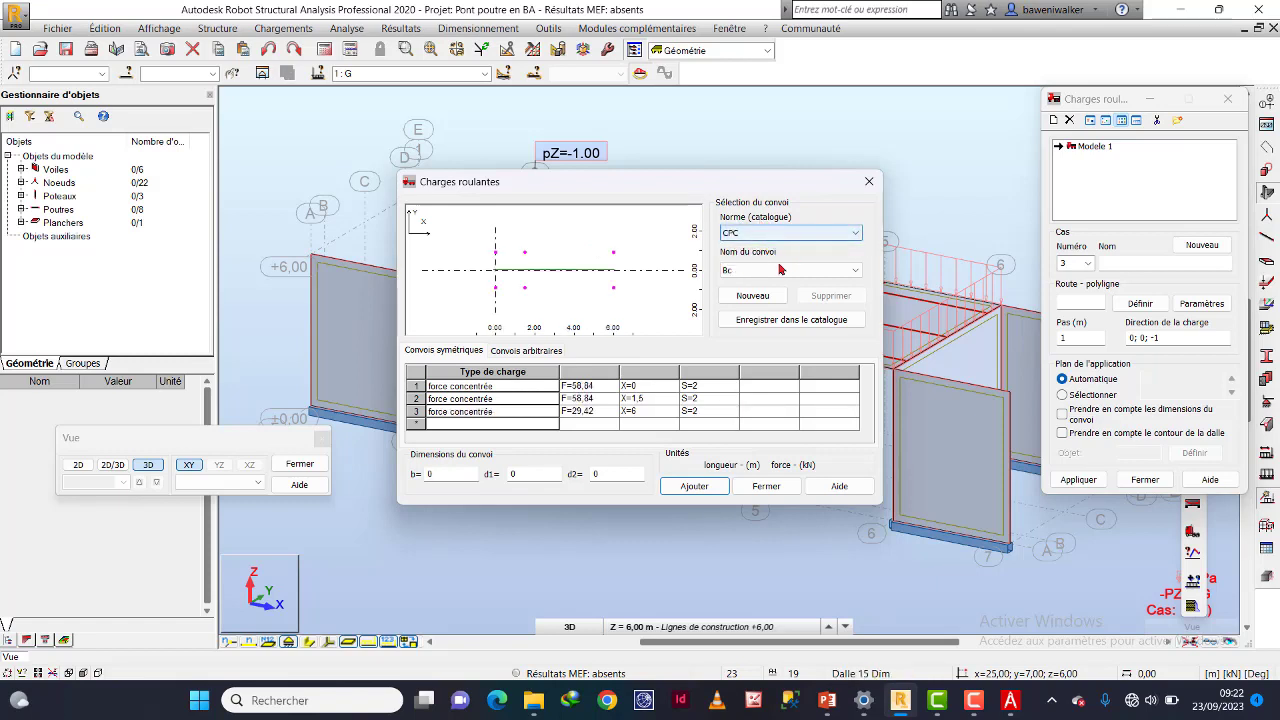
pyautogui.click(849, 272)
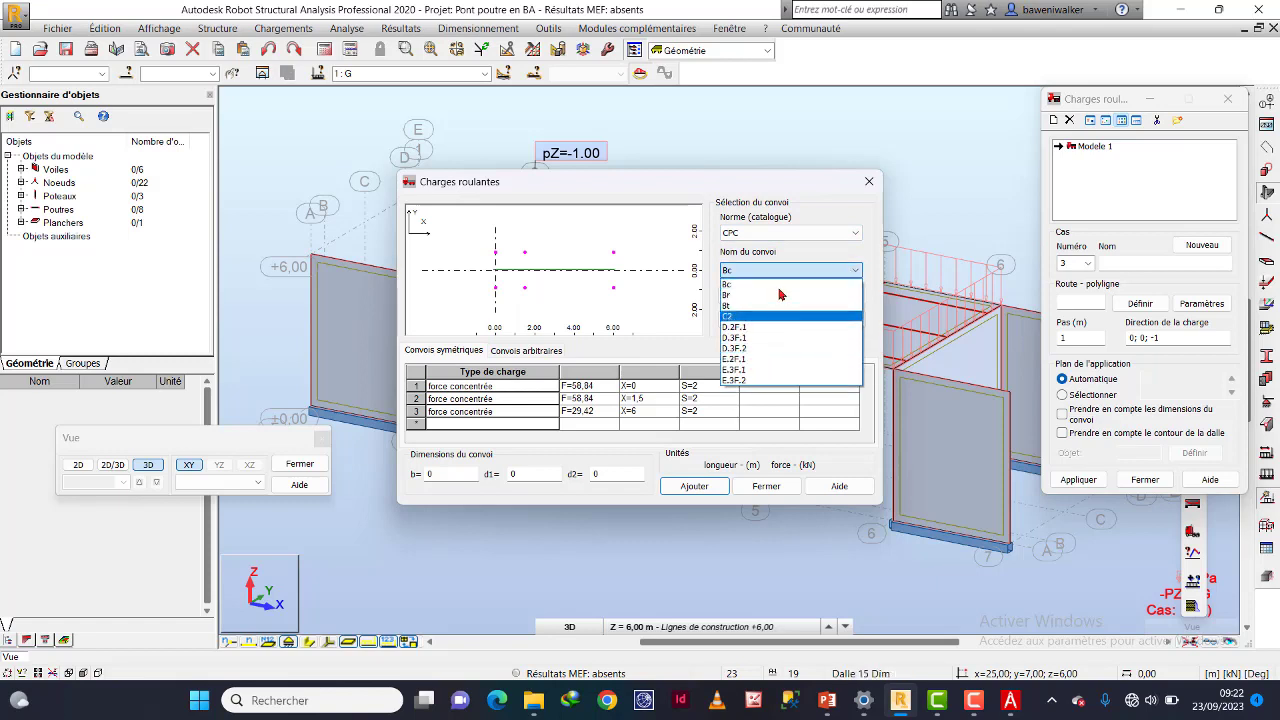
pyautogui.click(806, 281)
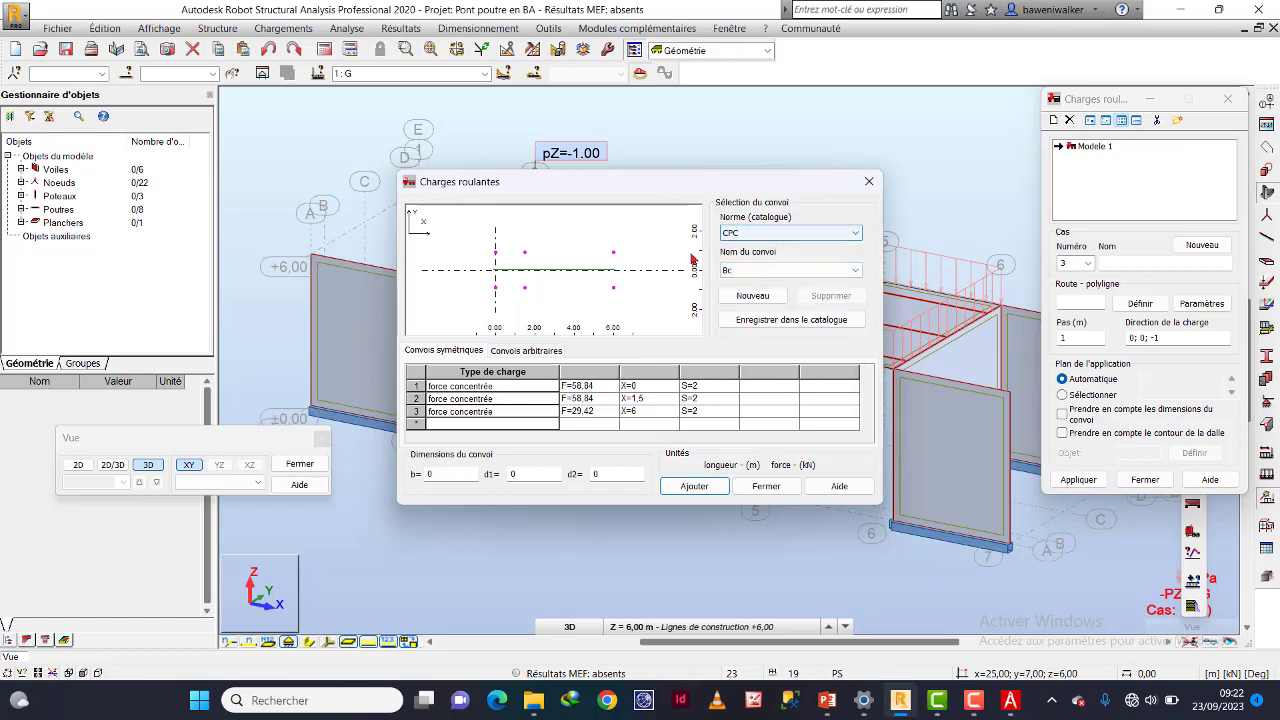
pyautogui.click(767, 487)
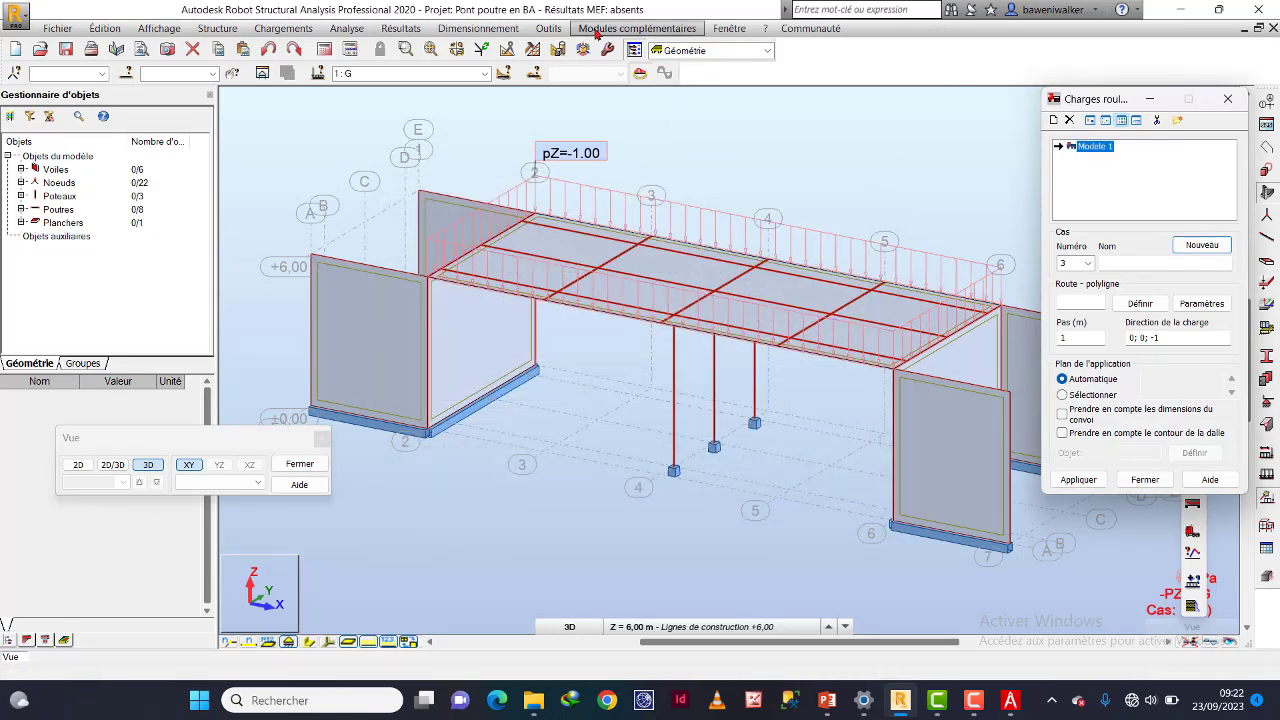
# In the job preferences' load standards, set the load combination code (pondérations) to BAEL 91.
pyautogui.click(557, 30)
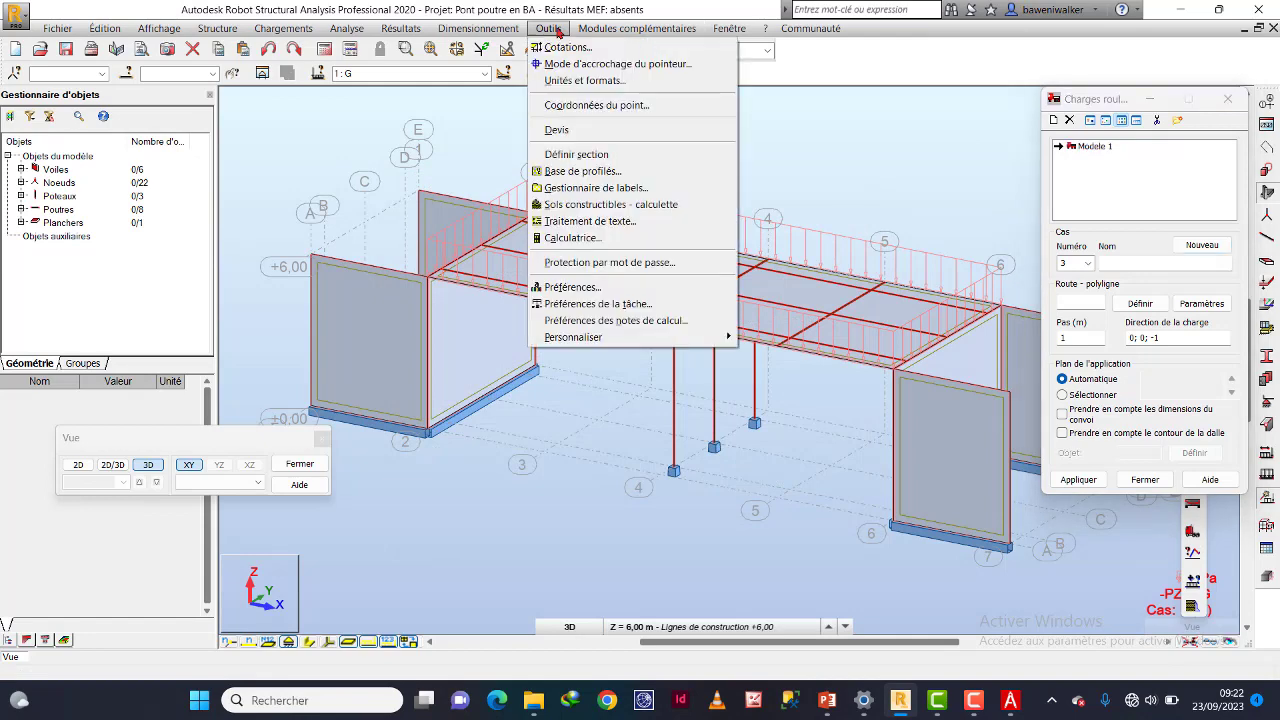
pyautogui.click(617, 305)
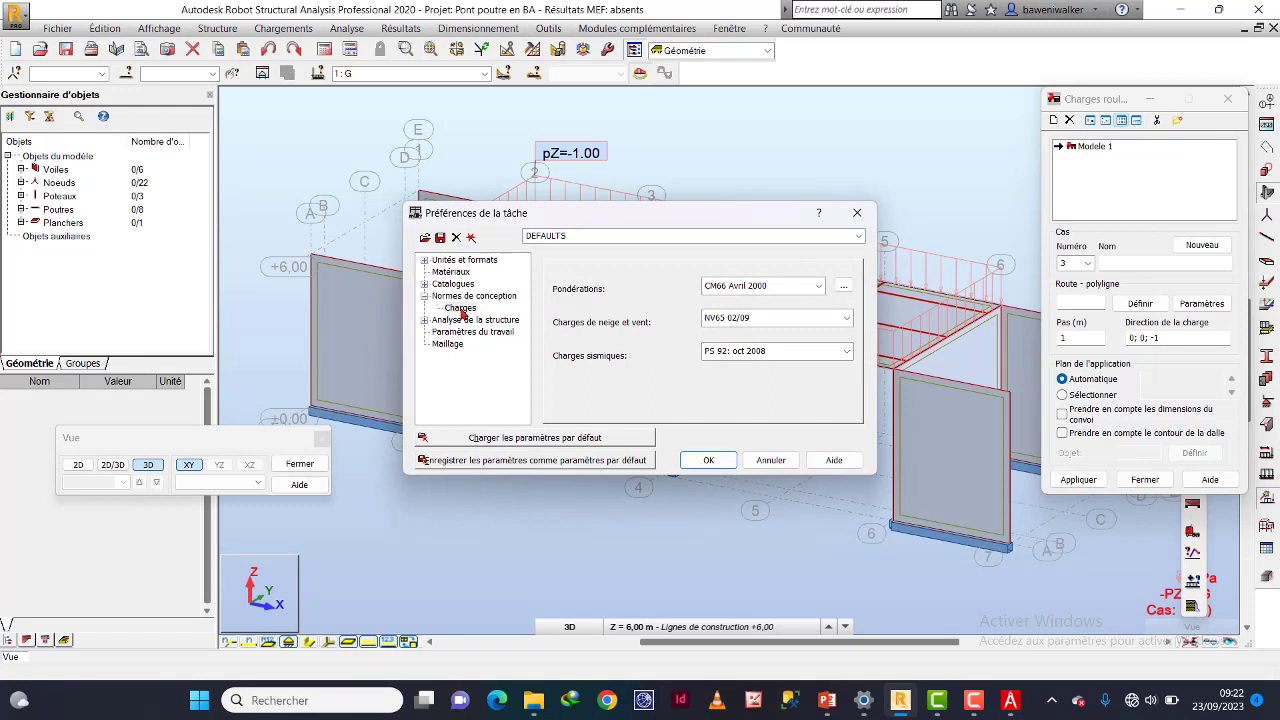
pyautogui.click(806, 290)
pyautogui.click(735, 348)
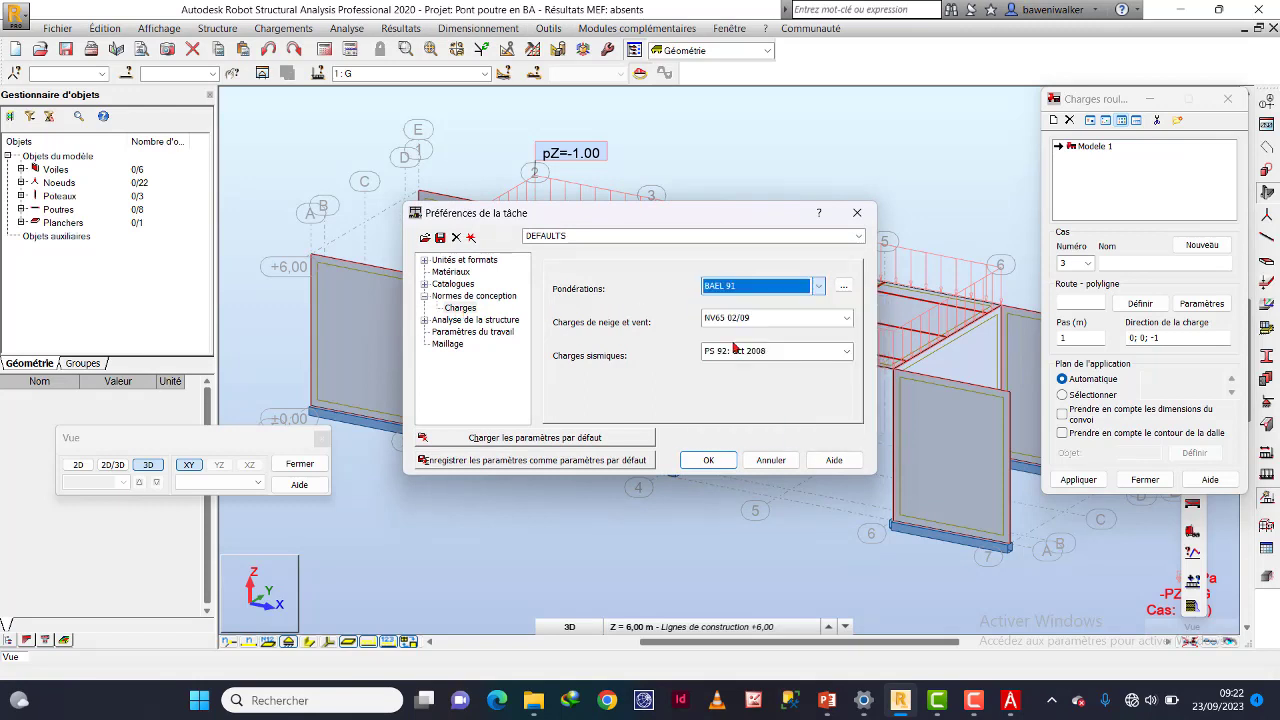
# Add the EURO catalogue to the convoy load catalogues (charges par convois) and apply the job preferences.
pyautogui.click(425, 286)
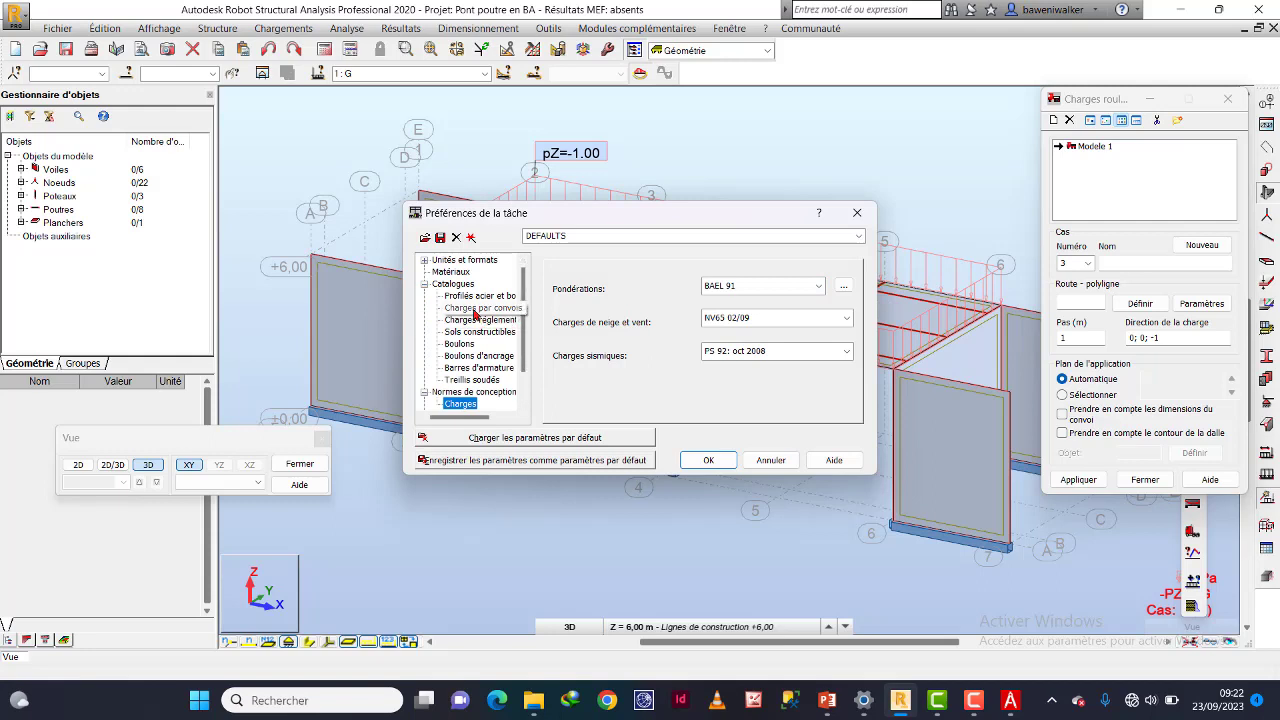
pyautogui.click(474, 314)
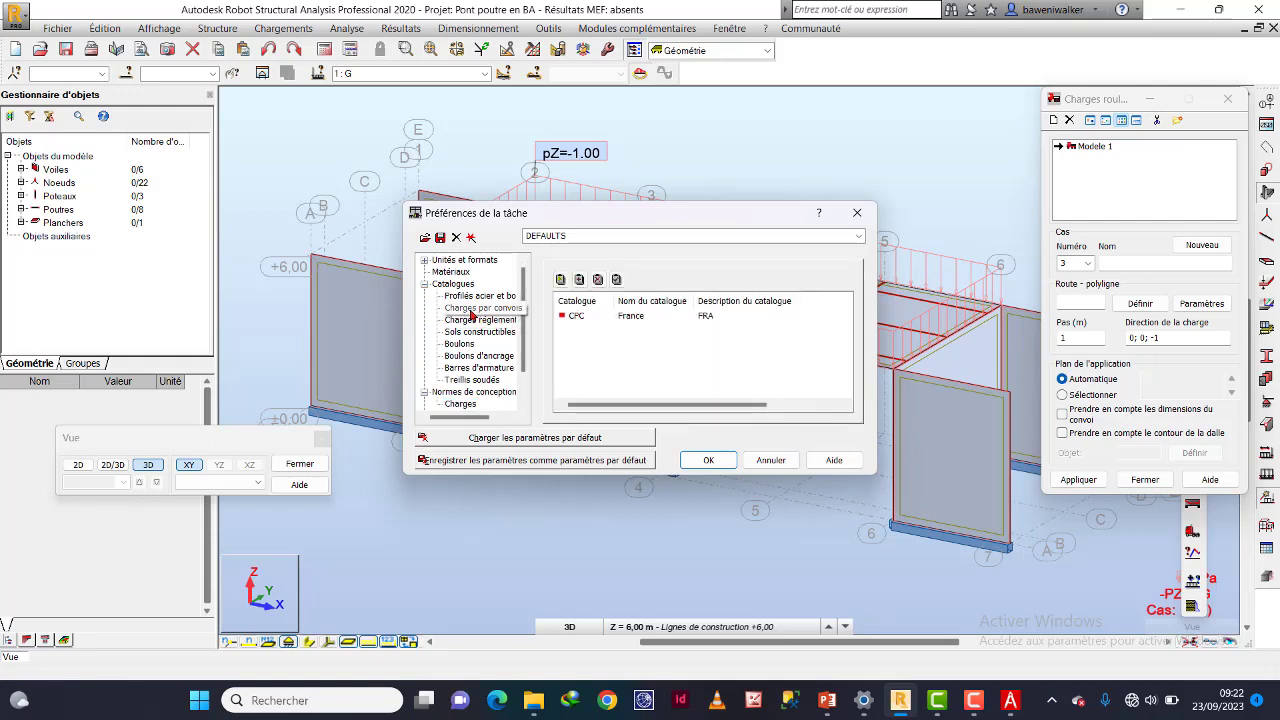
pyautogui.click(578, 282)
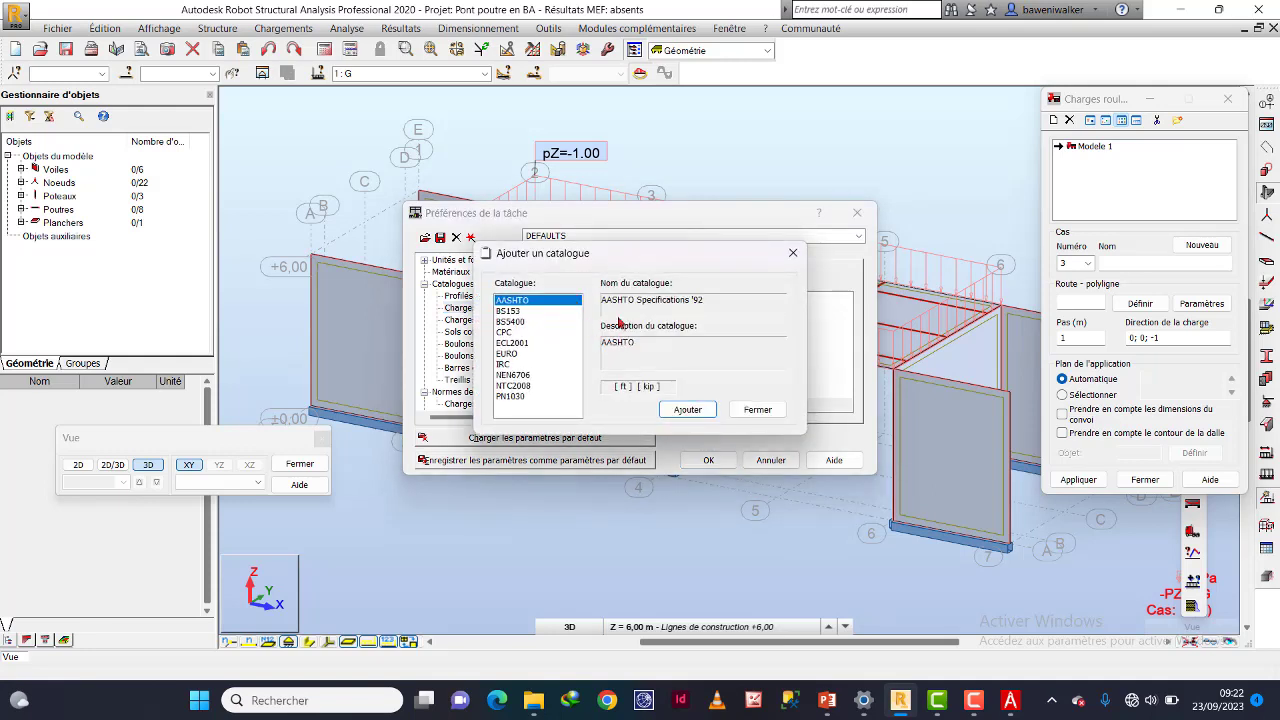
pyautogui.click(512, 355)
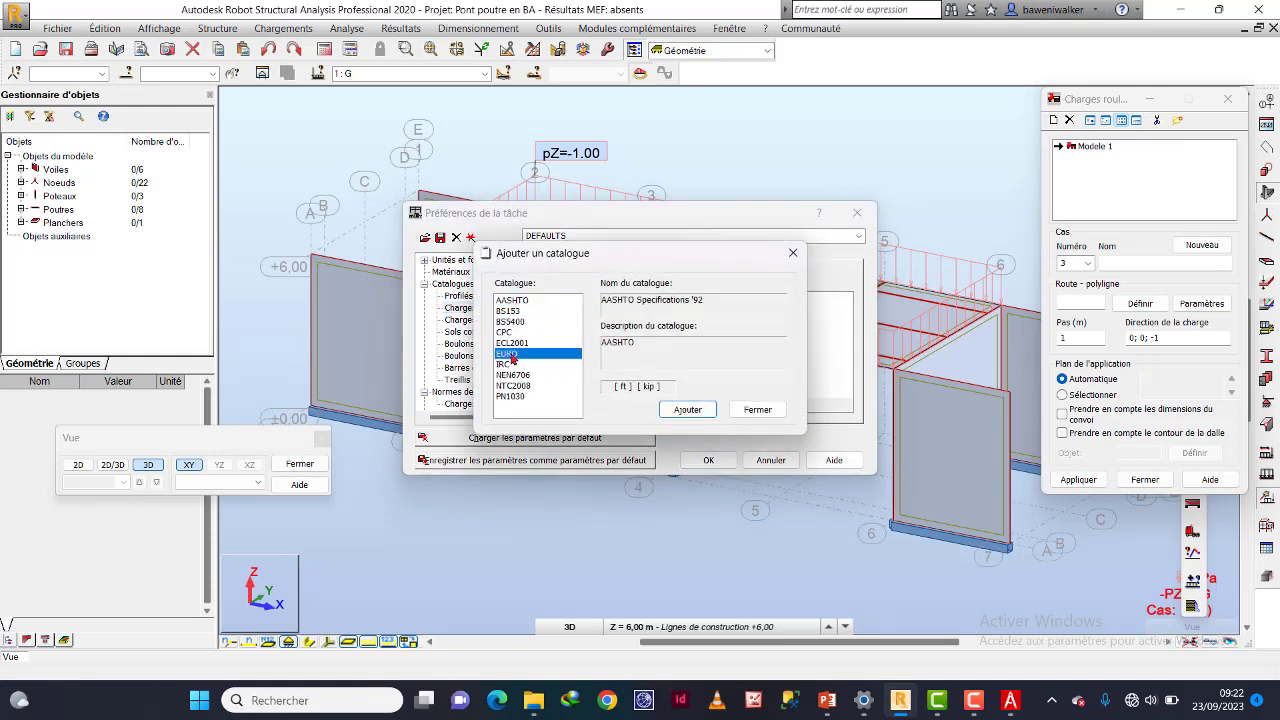
pyautogui.click(686, 409)
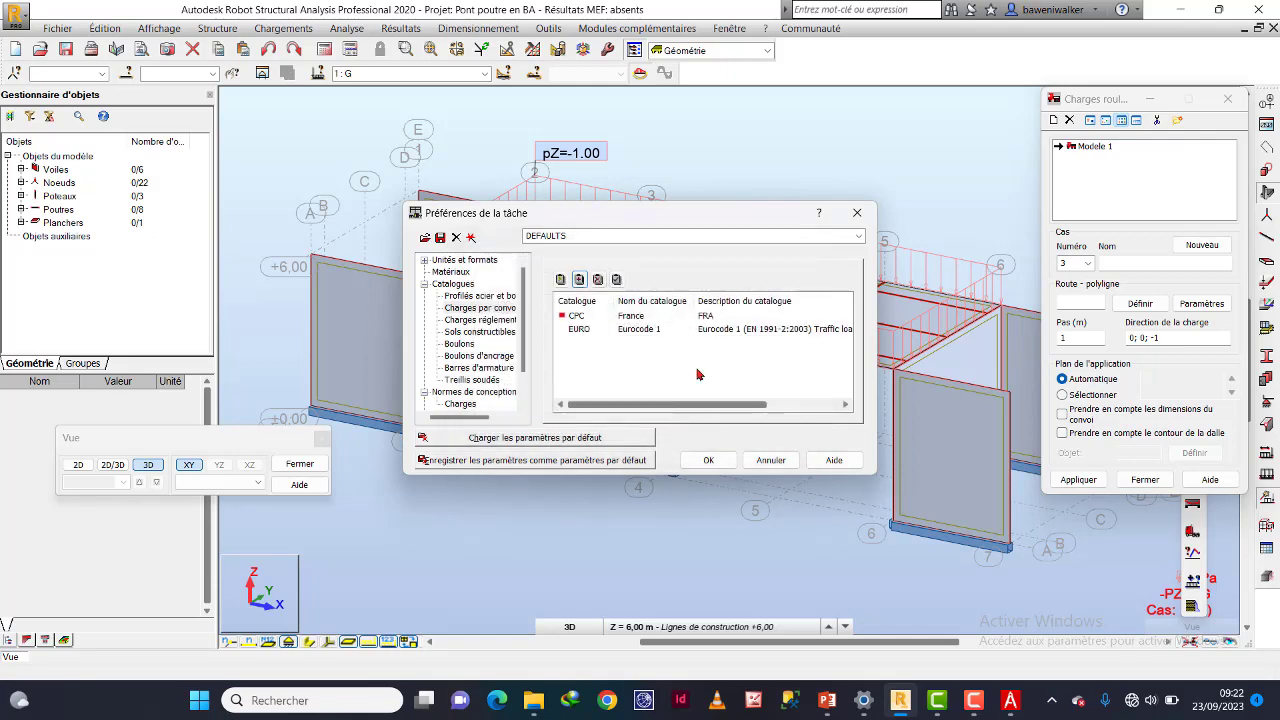
pyautogui.click(710, 459)
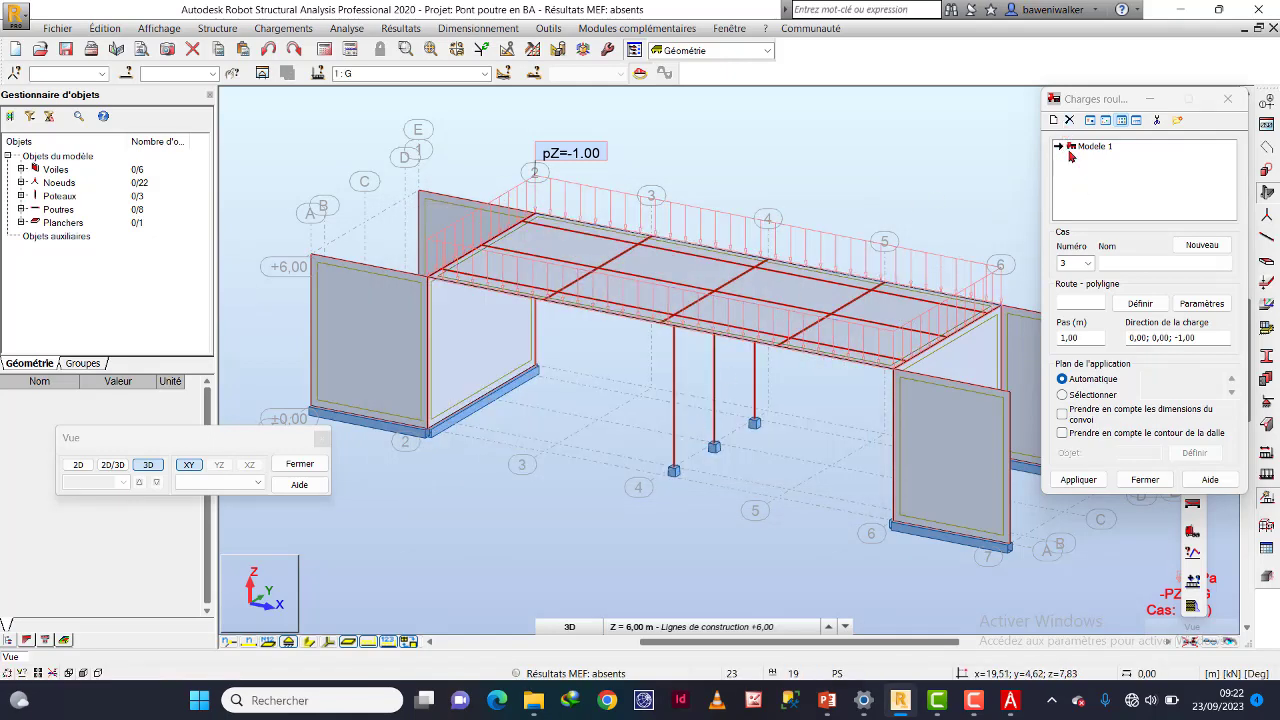
# Add the 900/150 convoy from the EURO catalogue to the moving loads list.
pyautogui.click(1054, 120)
pyautogui.click(851, 233)
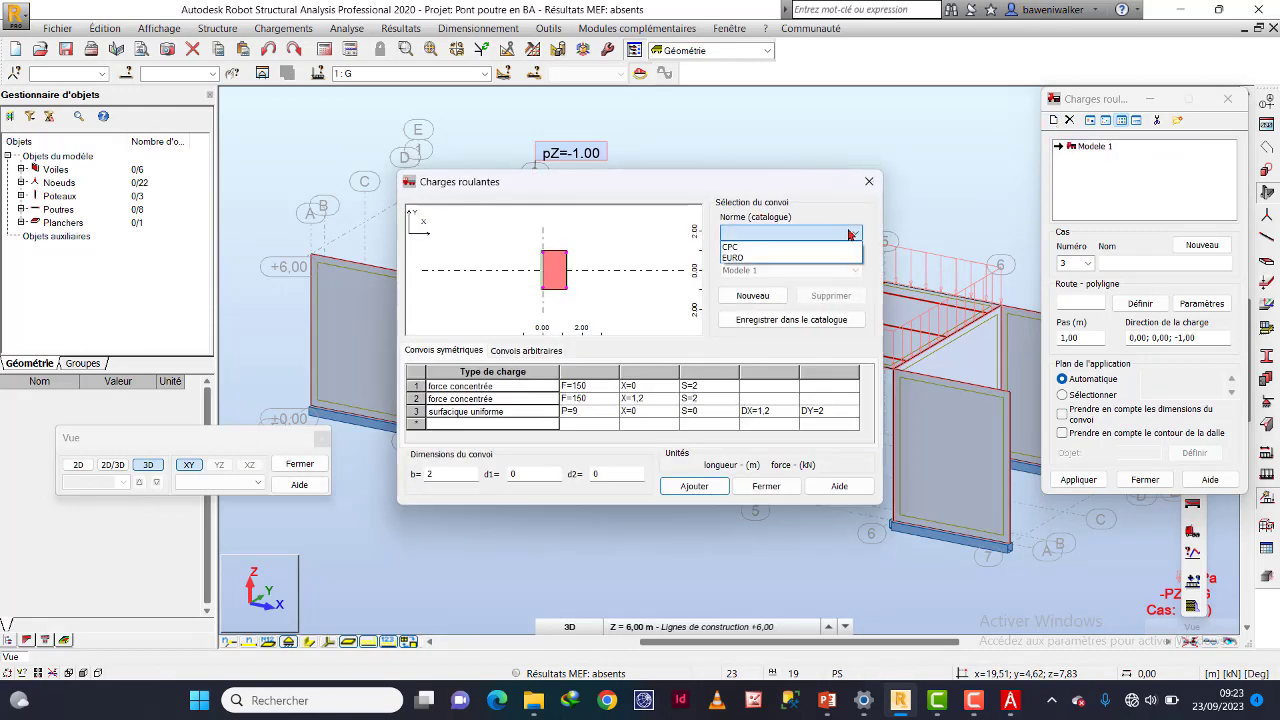
pyautogui.click(762, 258)
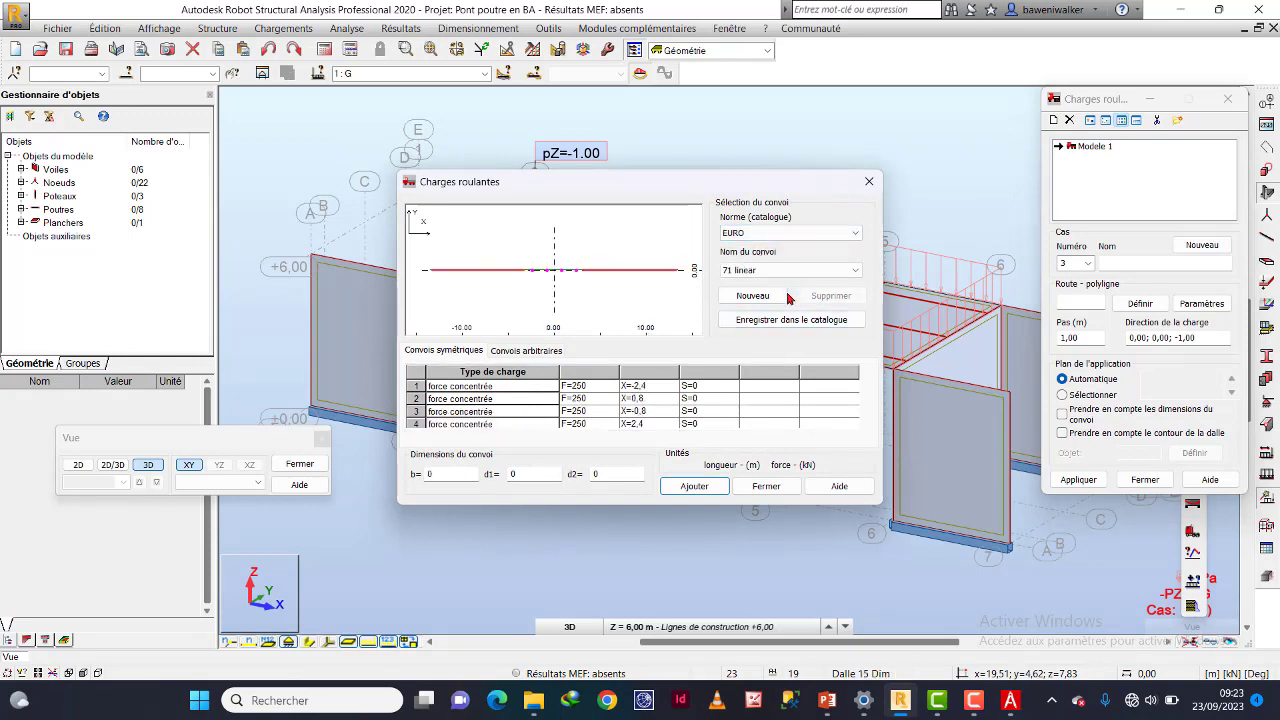
pyautogui.click(848, 271)
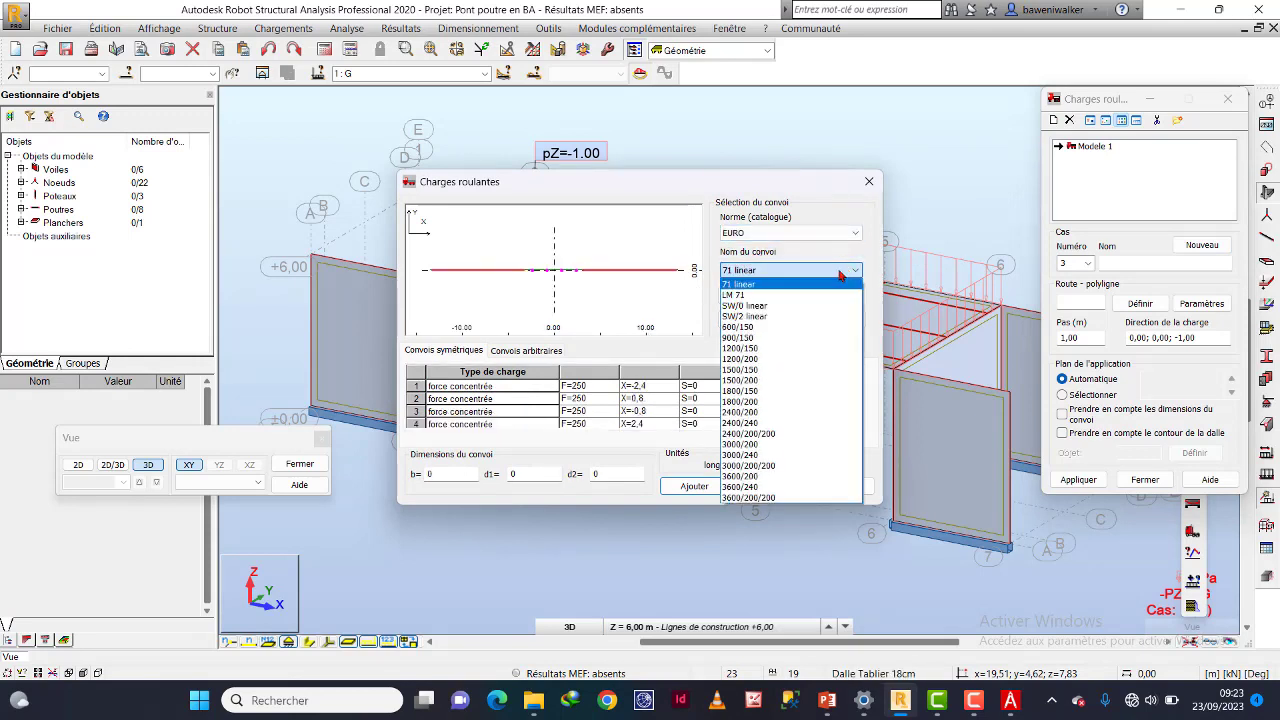
pyautogui.click(751, 338)
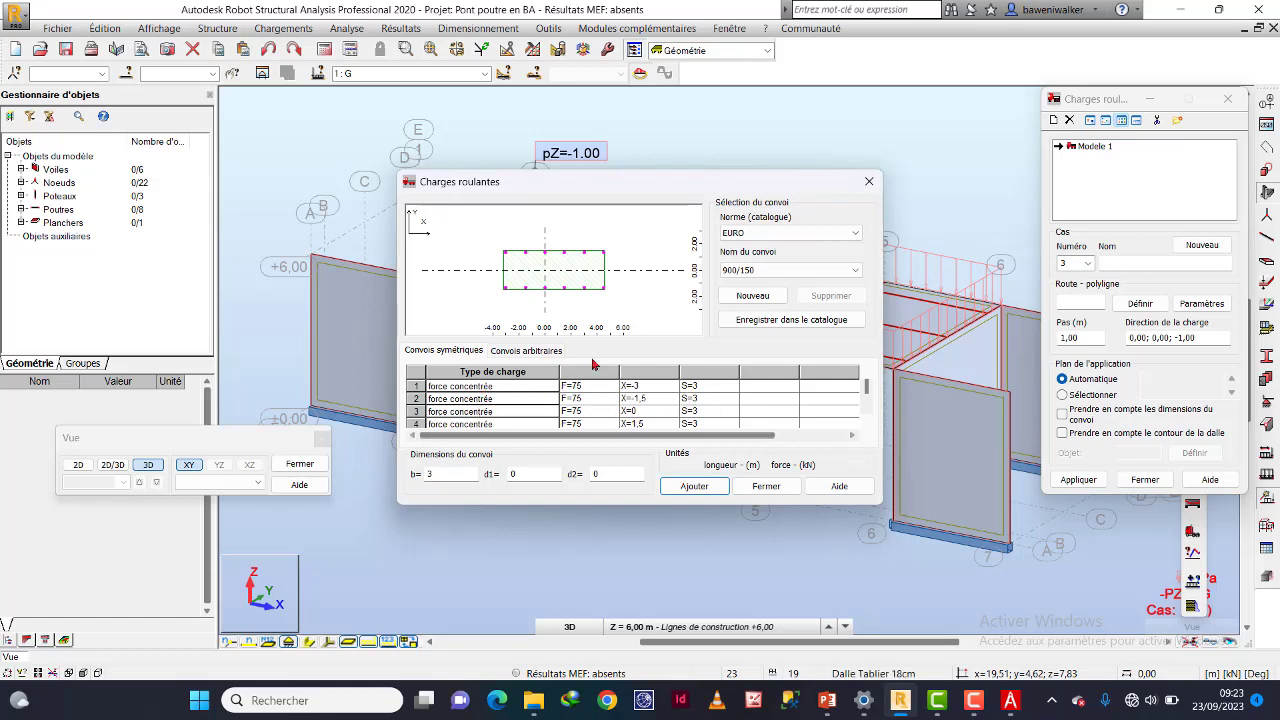
pyautogui.click(690, 487)
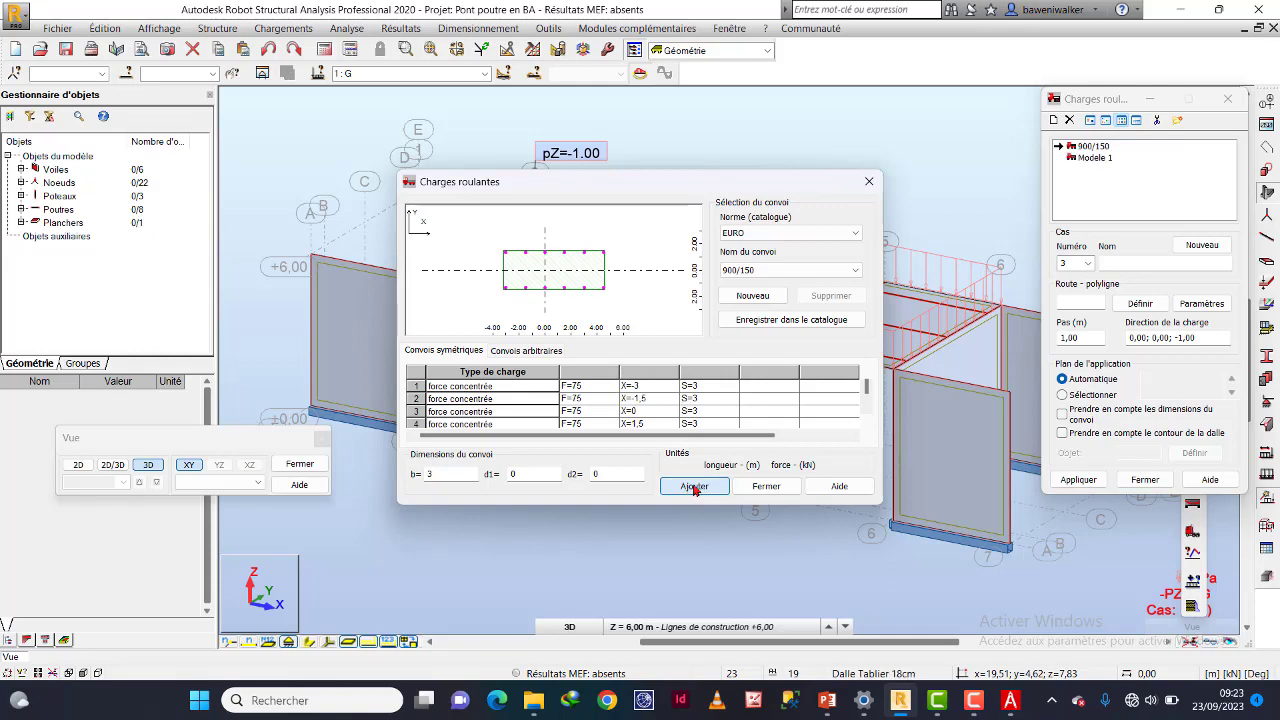
pyautogui.click(765, 487)
# Show the deck in a 2D XY plan view at Z = 6.00 m with the load symbols and bar section shapes hidden.
pyautogui.scroll(-3, 680, 315)
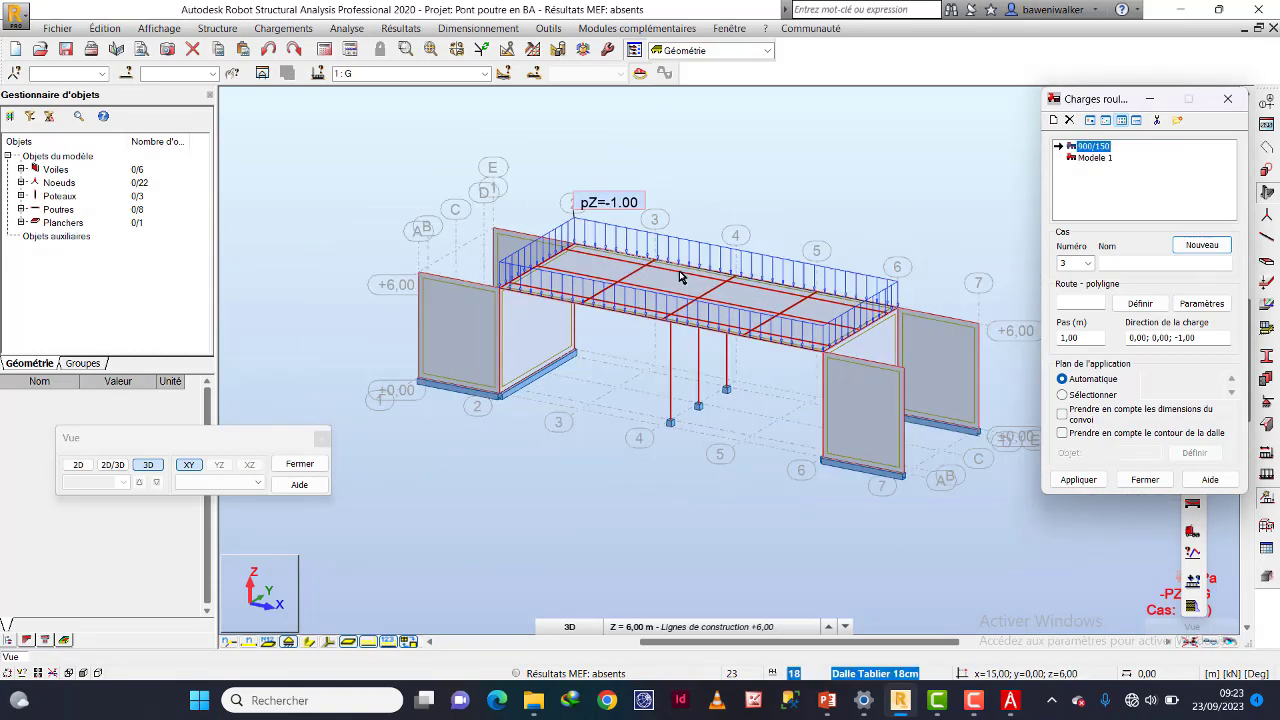
pyautogui.scroll(2, 670, 300)
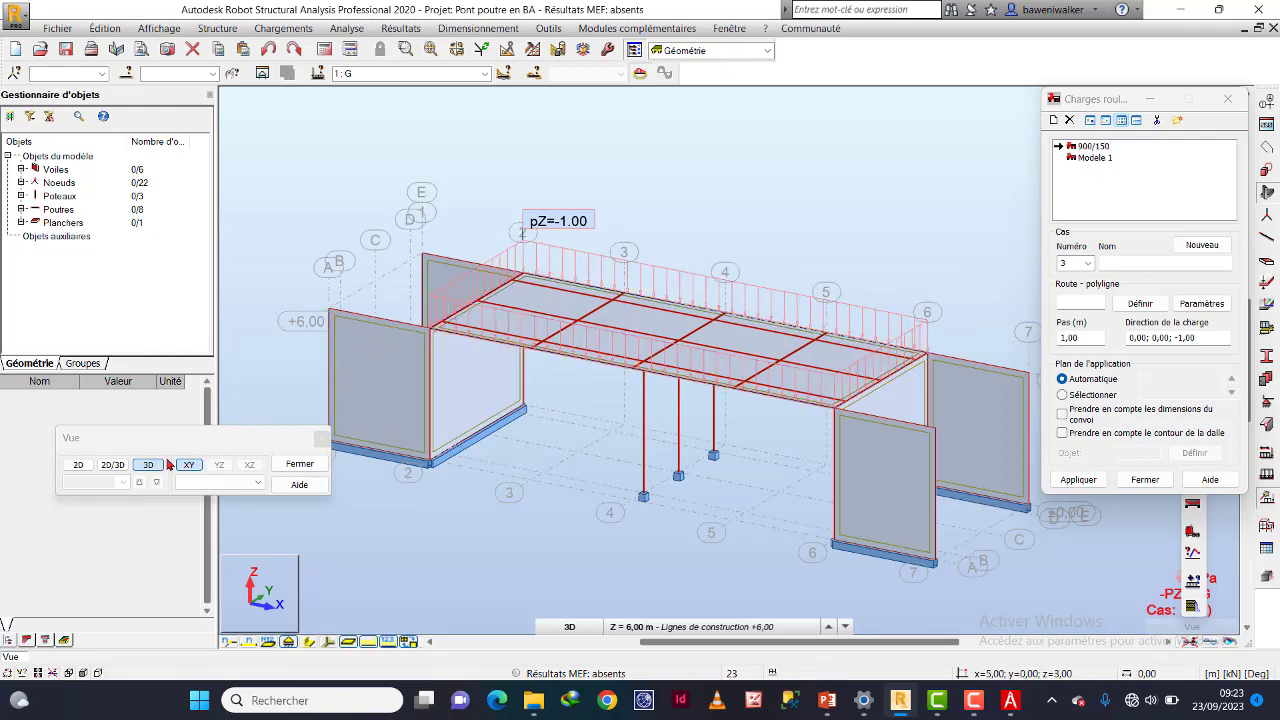
pyautogui.click(76, 466)
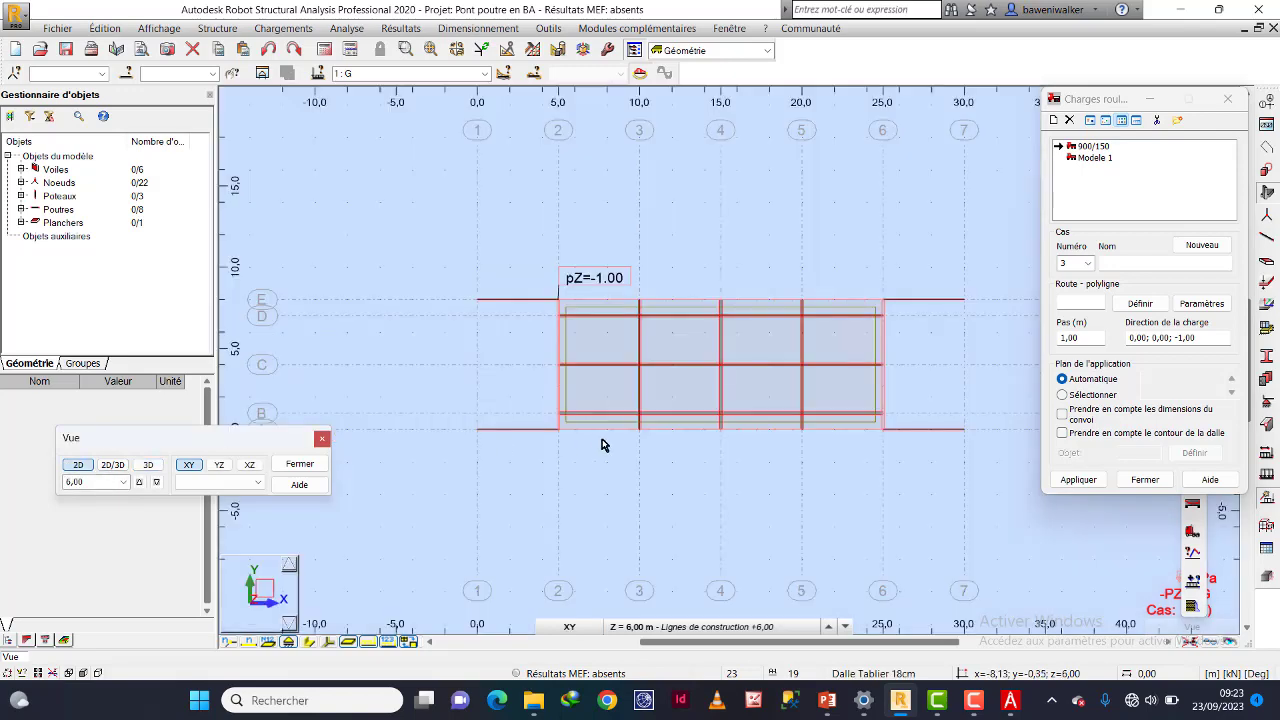
pyautogui.moveTo(767, 349); pyautogui.dragTo(765, 369, button='middle')
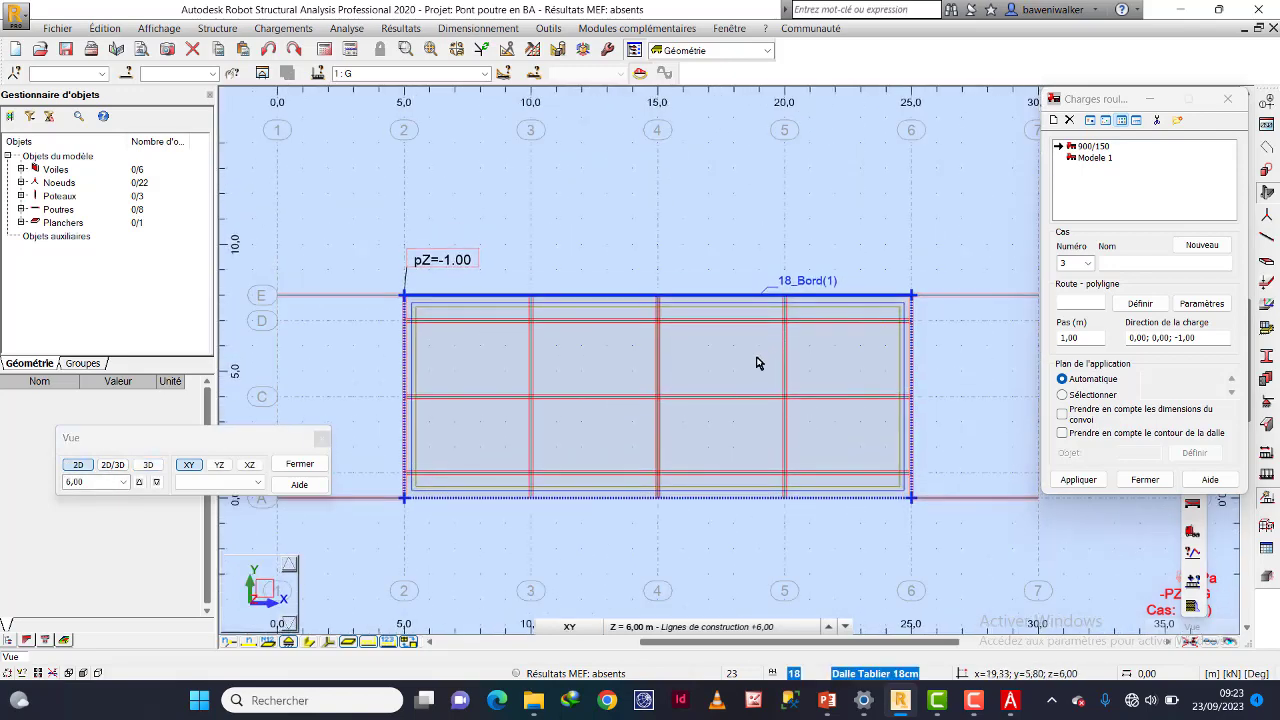
pyautogui.click(367, 643)
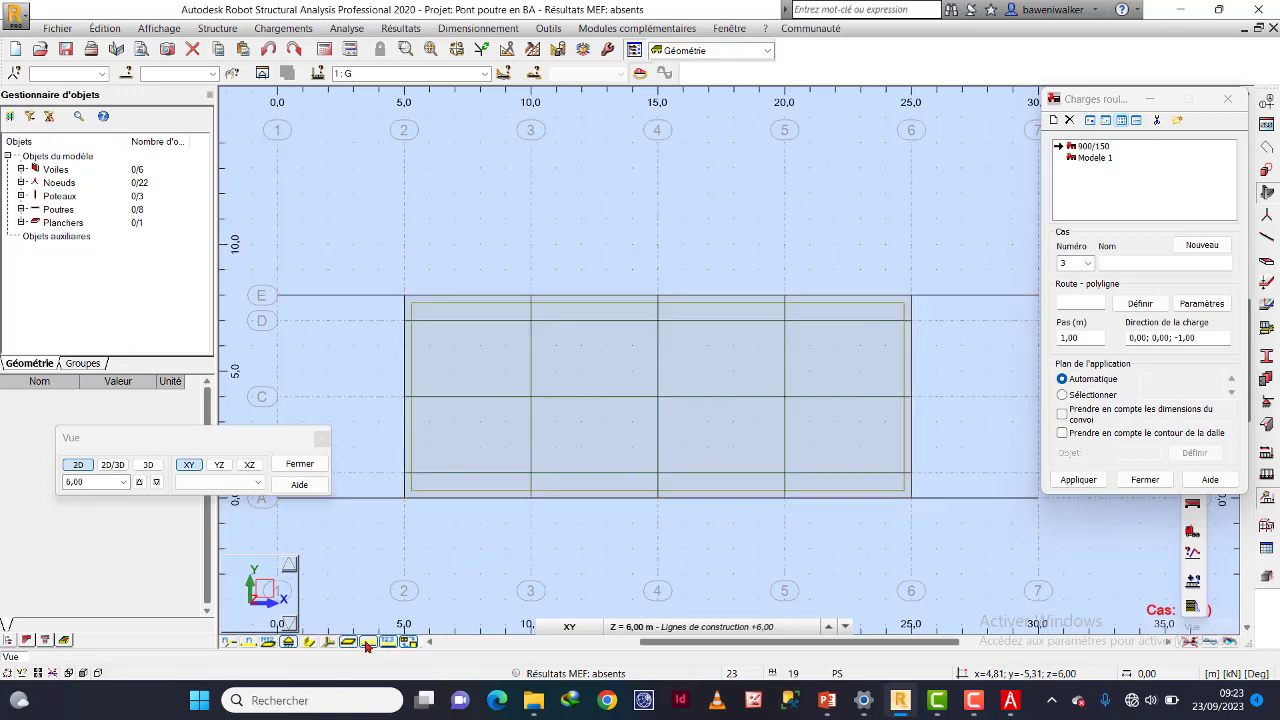
pyautogui.moveTo(780, 374); pyautogui.dragTo(809, 346, button='middle')
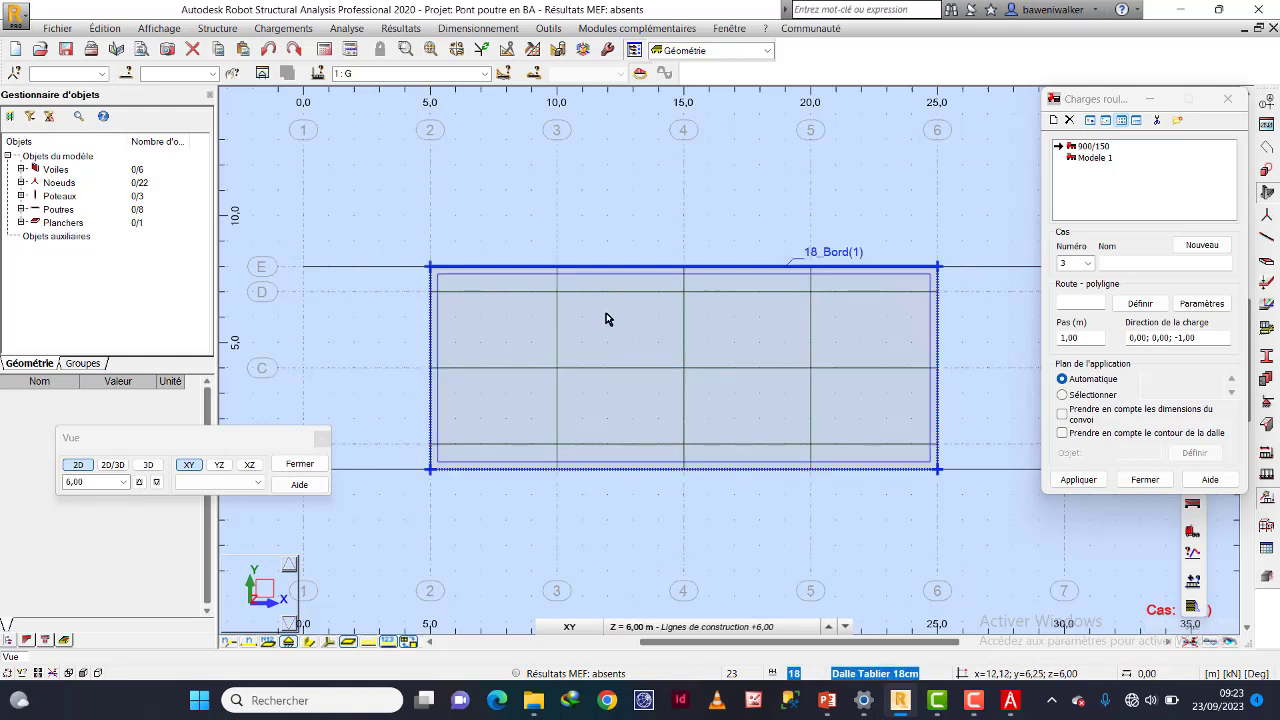
pyautogui.scroll(1, 605, 320)
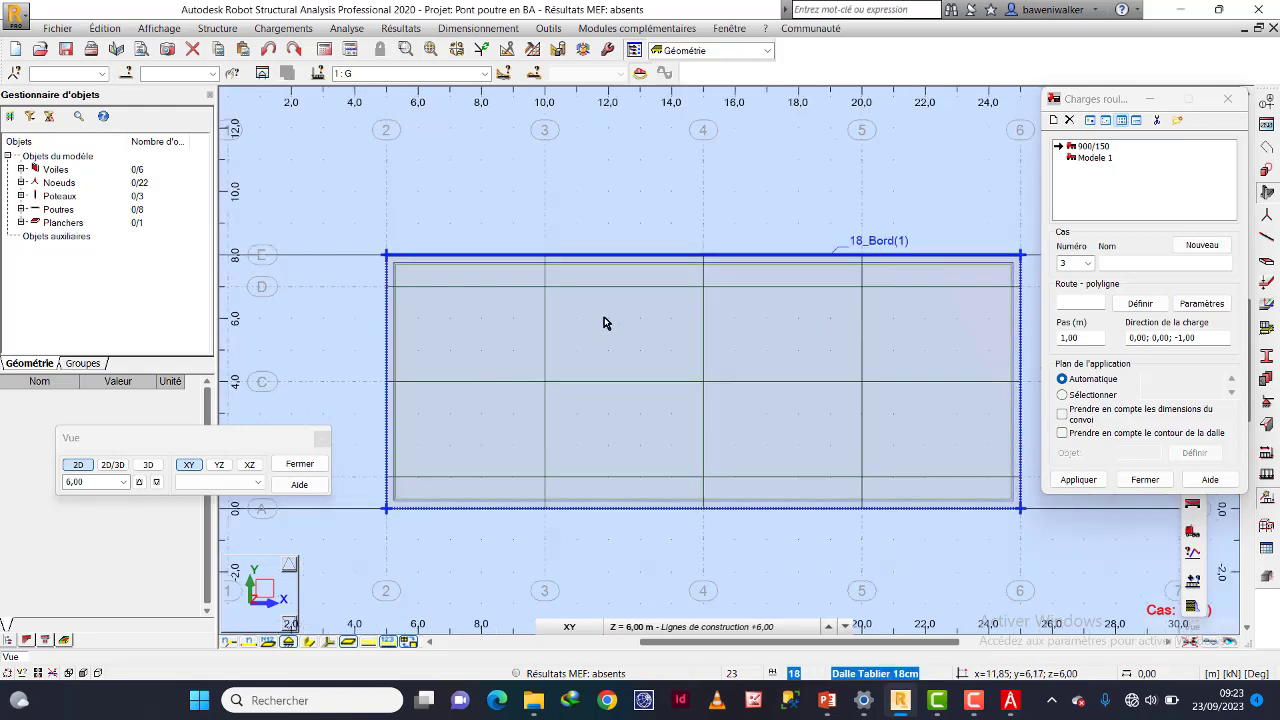
# Make the Modele 1 convoy current in the moving loads and name load case 3 "Modele 1".
pyautogui.click(1081, 160)
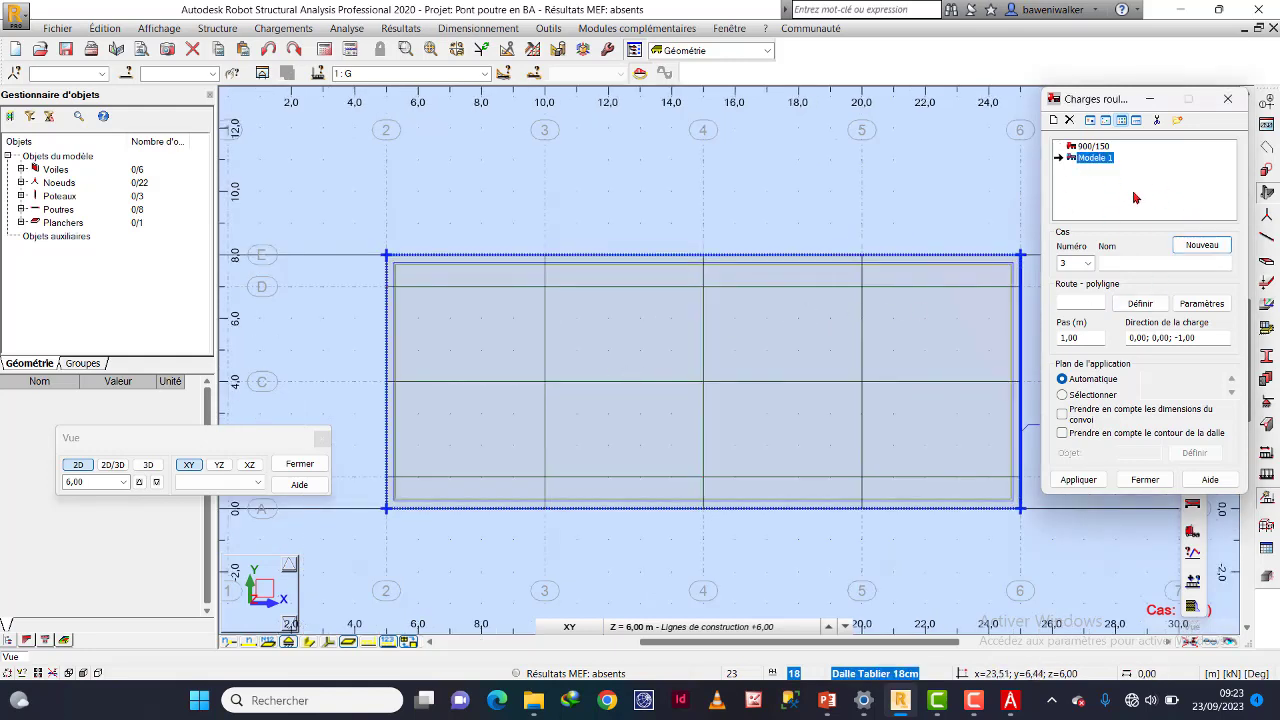
pyautogui.click(1127, 264)
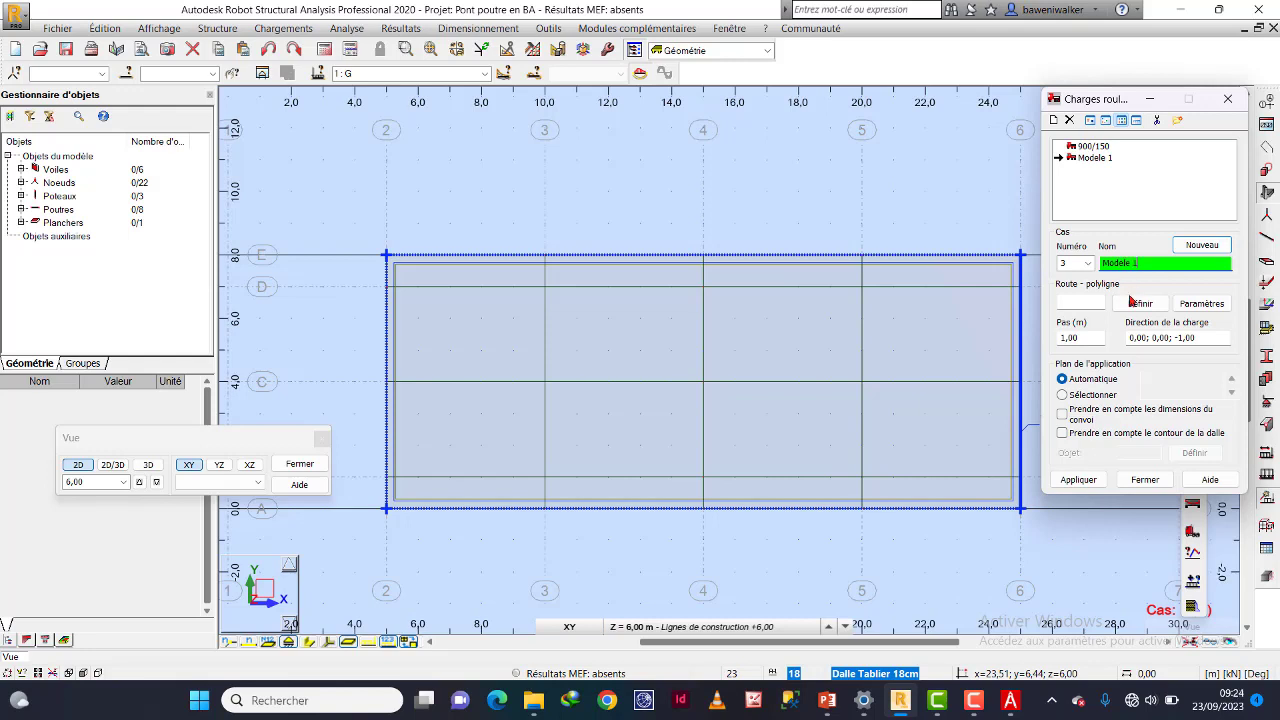
# Define the convoy route as a straight line (Ligne) along the deck from x=5.00, y=5.50 to x=25.00, y=5.50 at Z = 6.00 m.
pyautogui.click(1131, 302)
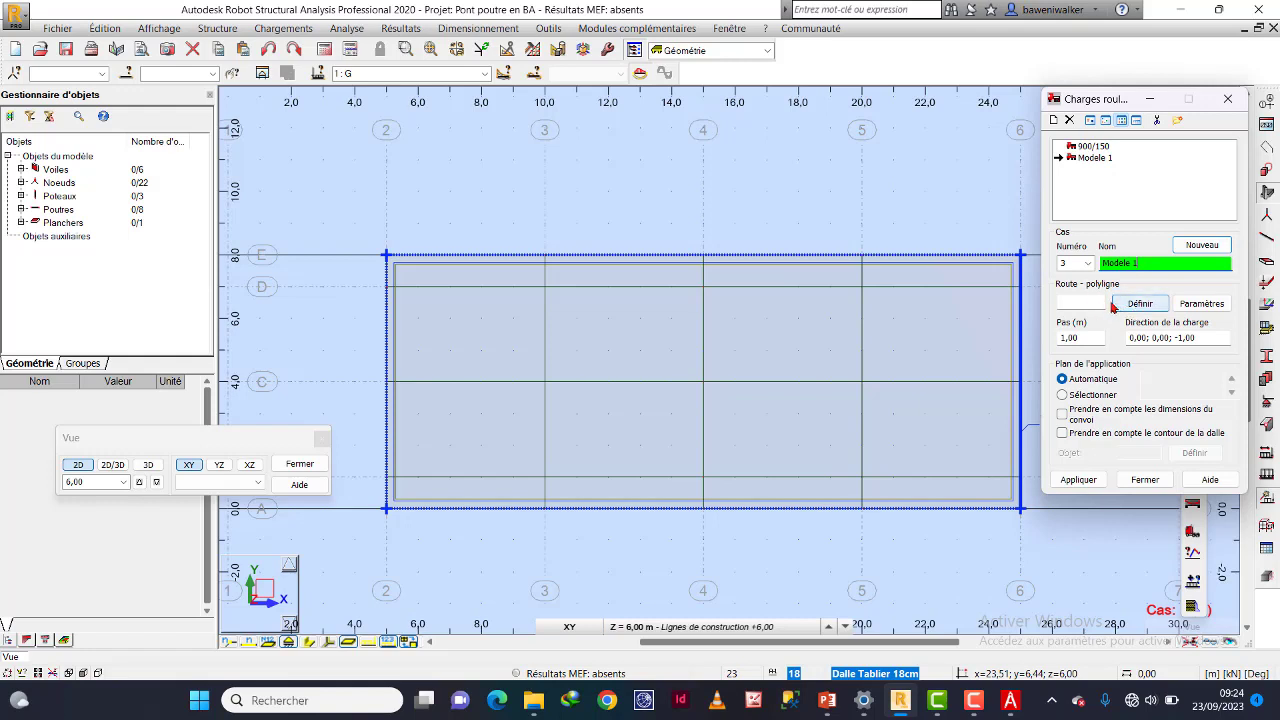
pyautogui.click(1141, 304)
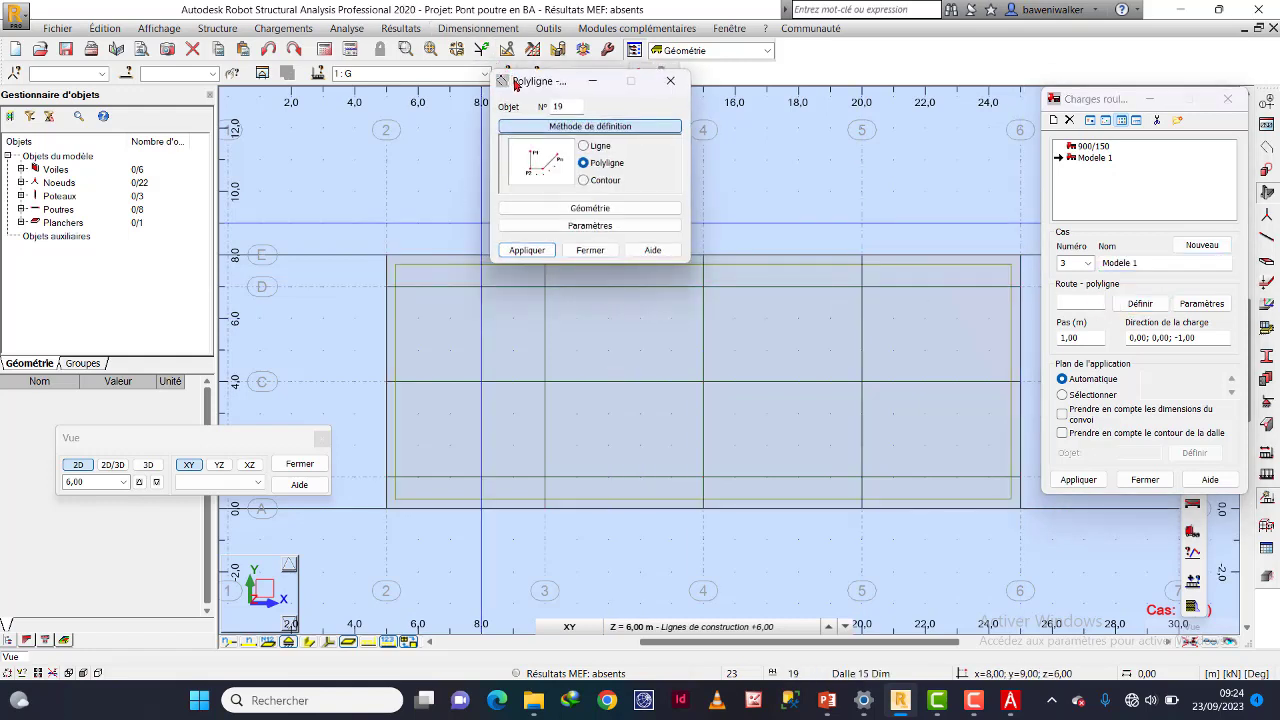
pyautogui.moveTo(515, 81); pyautogui.dragTo(300, 34)
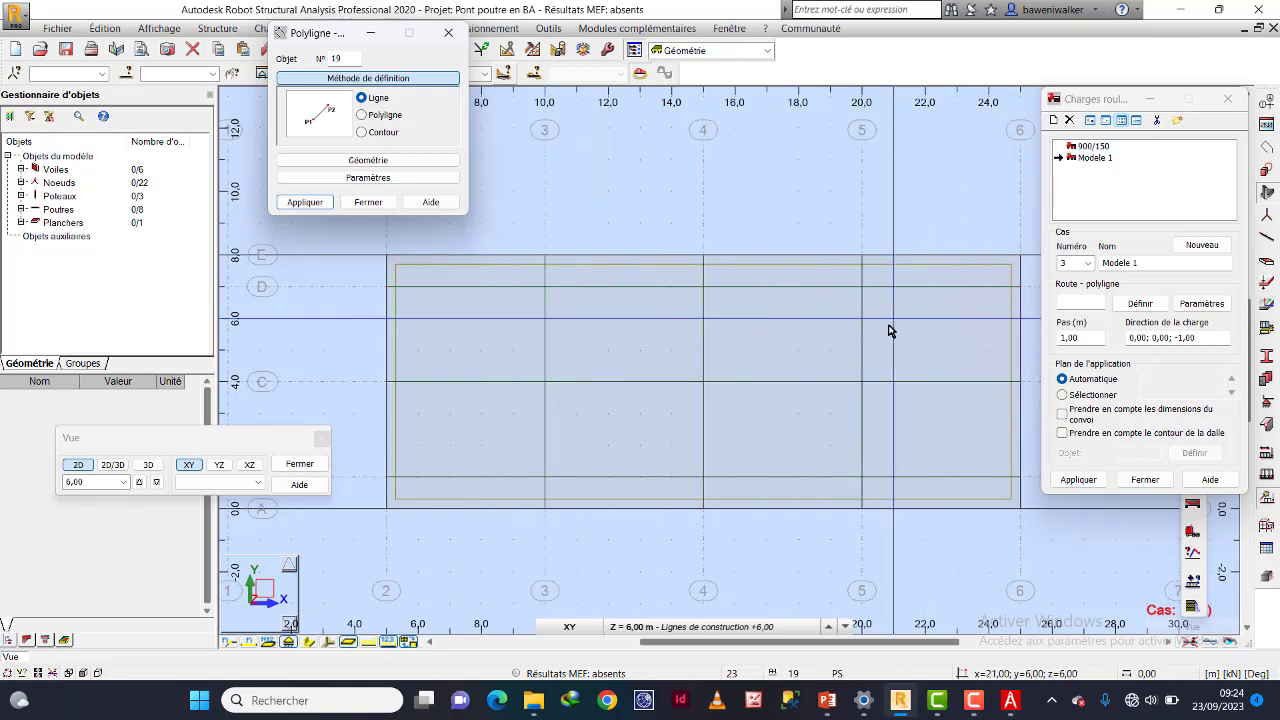
pyautogui.scroll(1, 398, 342)
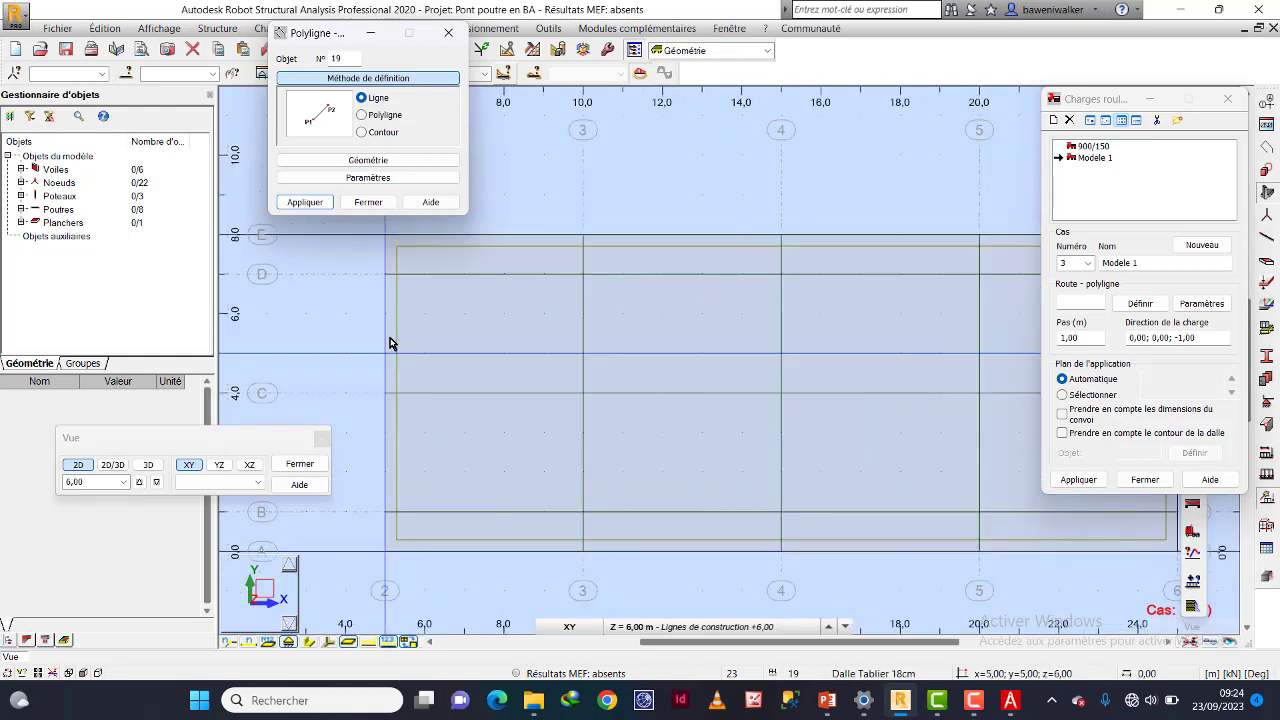
pyautogui.scroll(1, 390, 343)
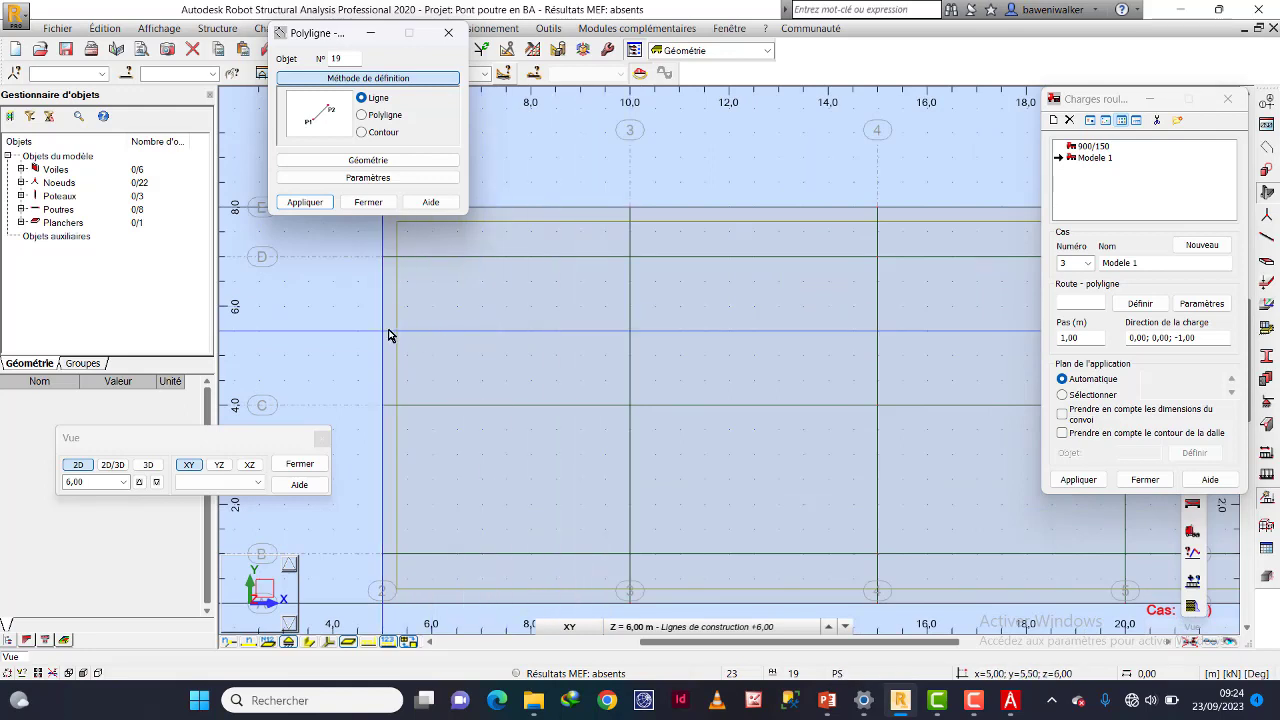
pyautogui.click(380, 335)
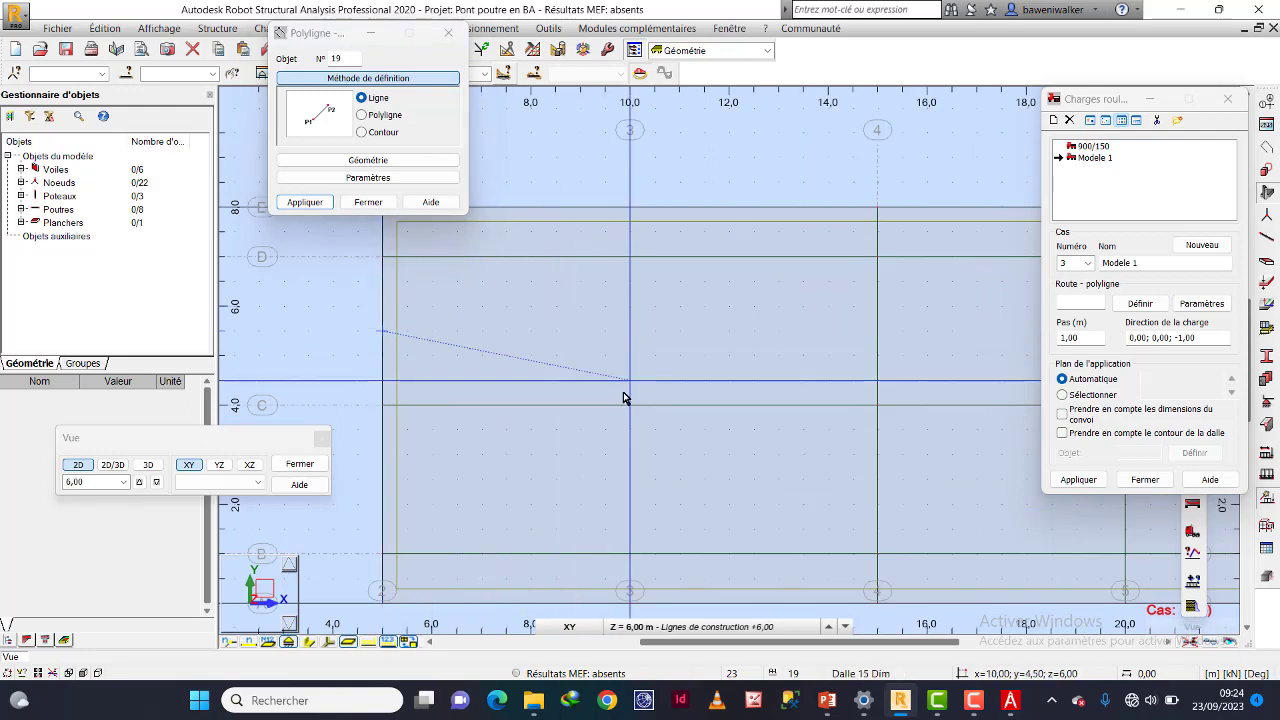
pyautogui.scroll(-3, 677, 374)
pyautogui.moveTo(847, 361); pyautogui.dragTo(627, 360, button='middle')
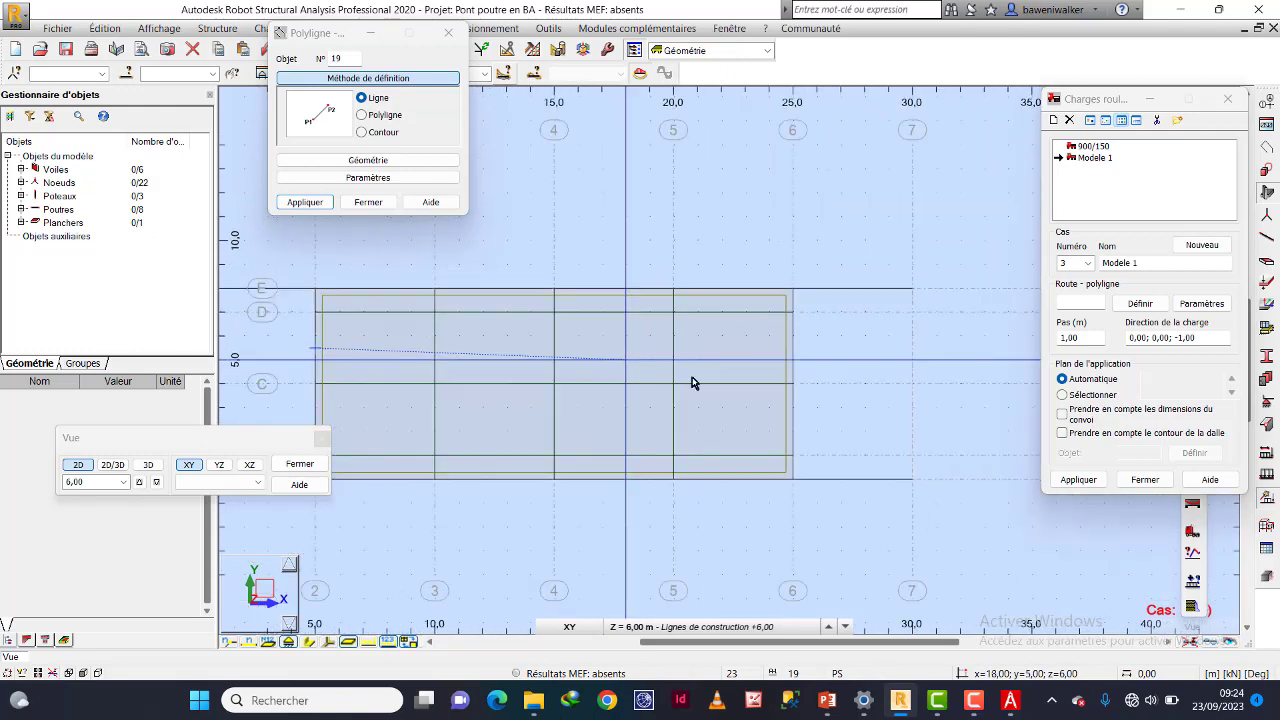
pyautogui.scroll(3, 790, 352)
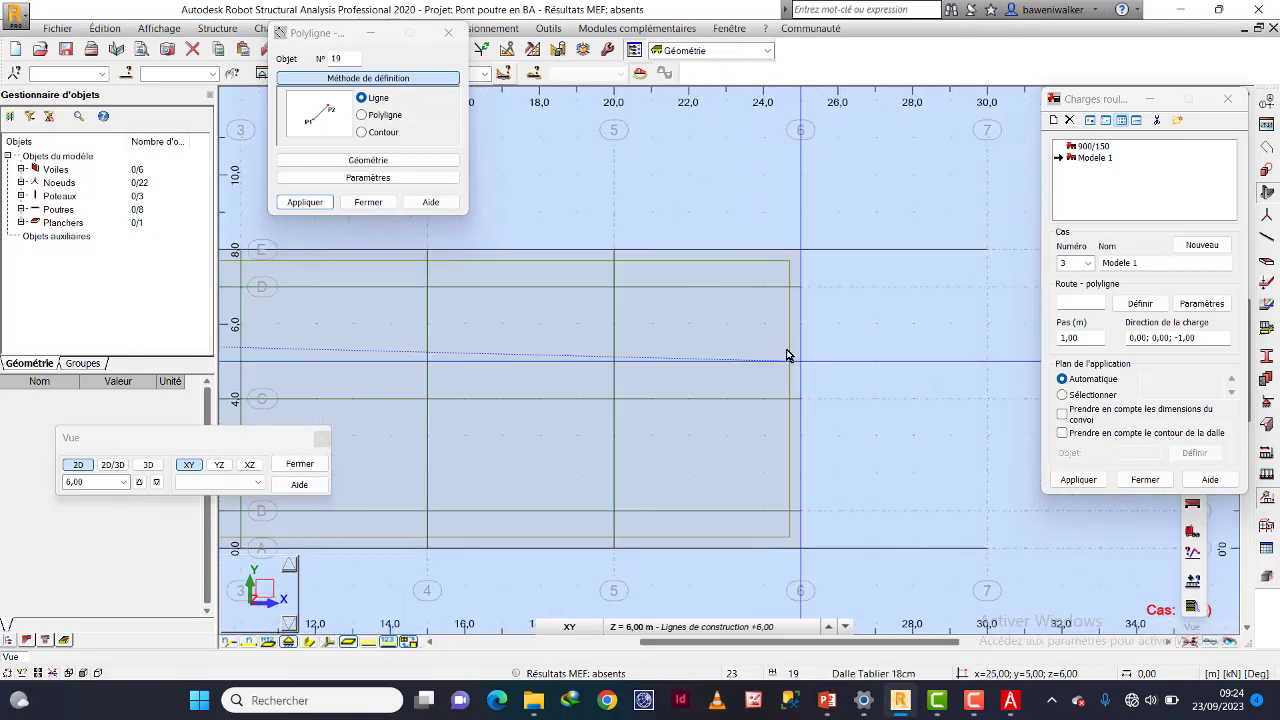
pyautogui.scroll(2, 797, 347)
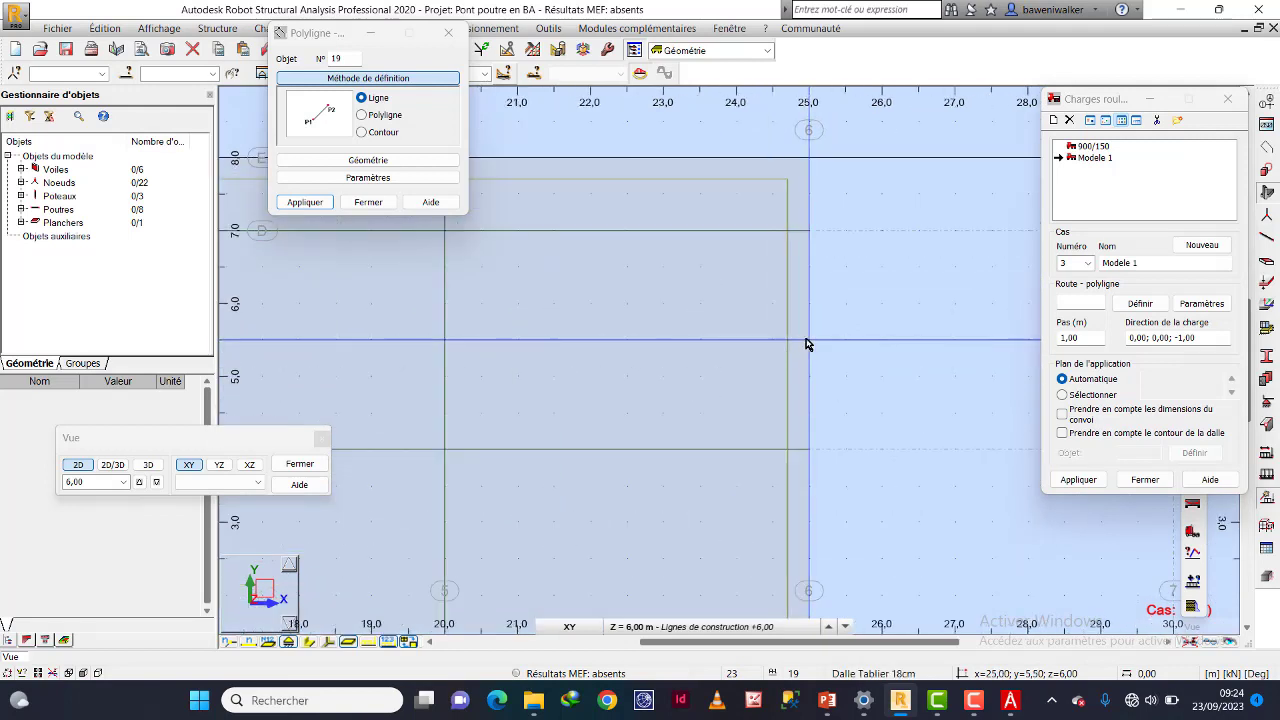
pyautogui.click(808, 344)
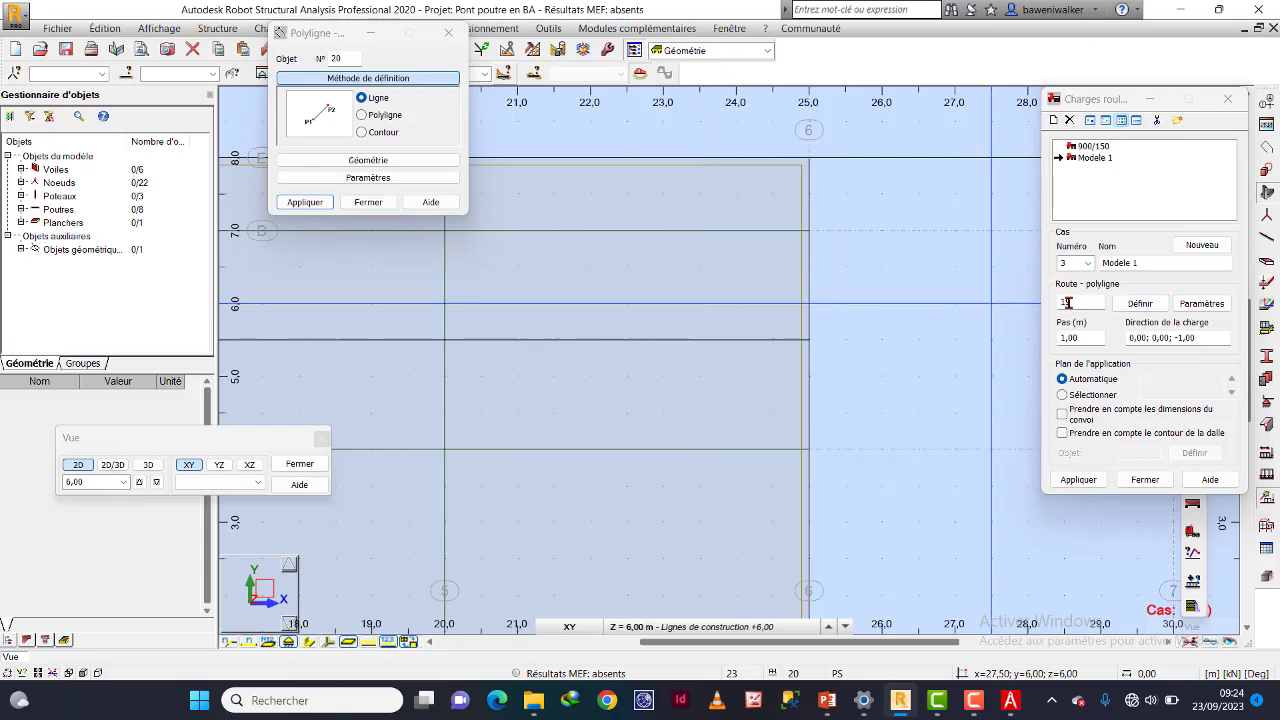
pyautogui.click(368, 202)
# Apply moving load case 3 with the Modele 1 convoy on the drawn route.
pyautogui.scroll(-6, 920, 309)
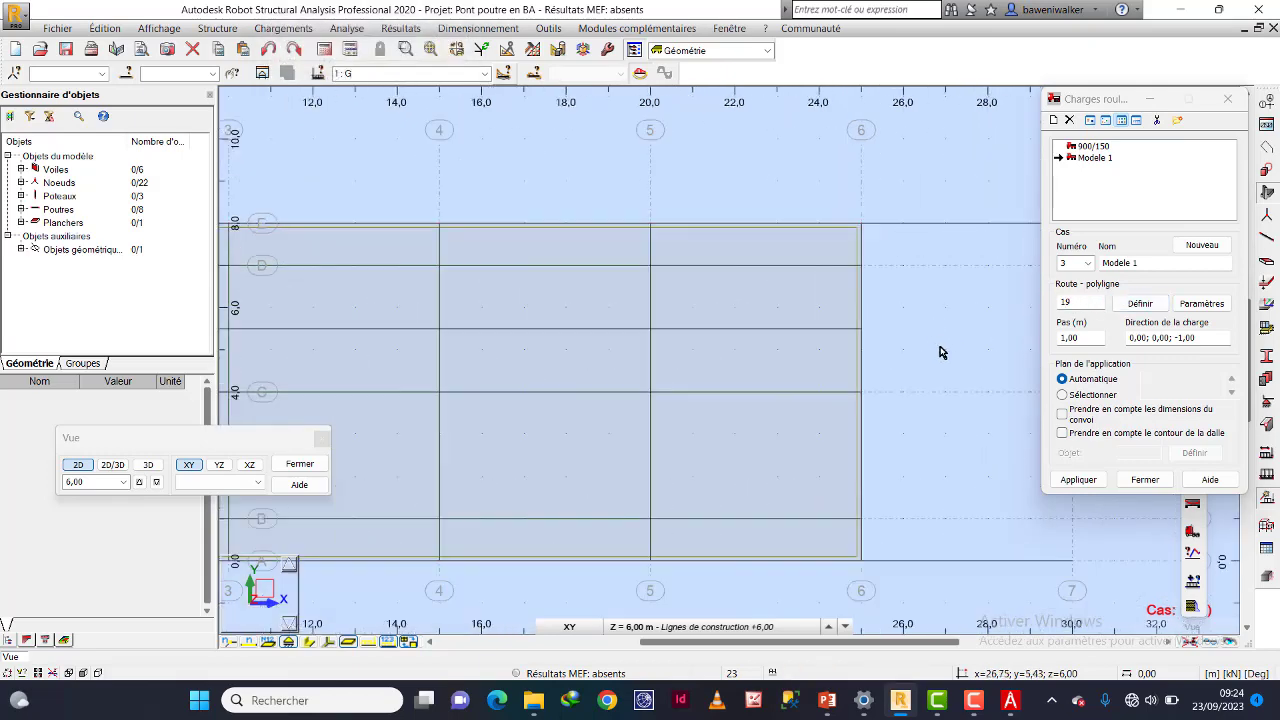
pyautogui.scroll(4, 706, 378)
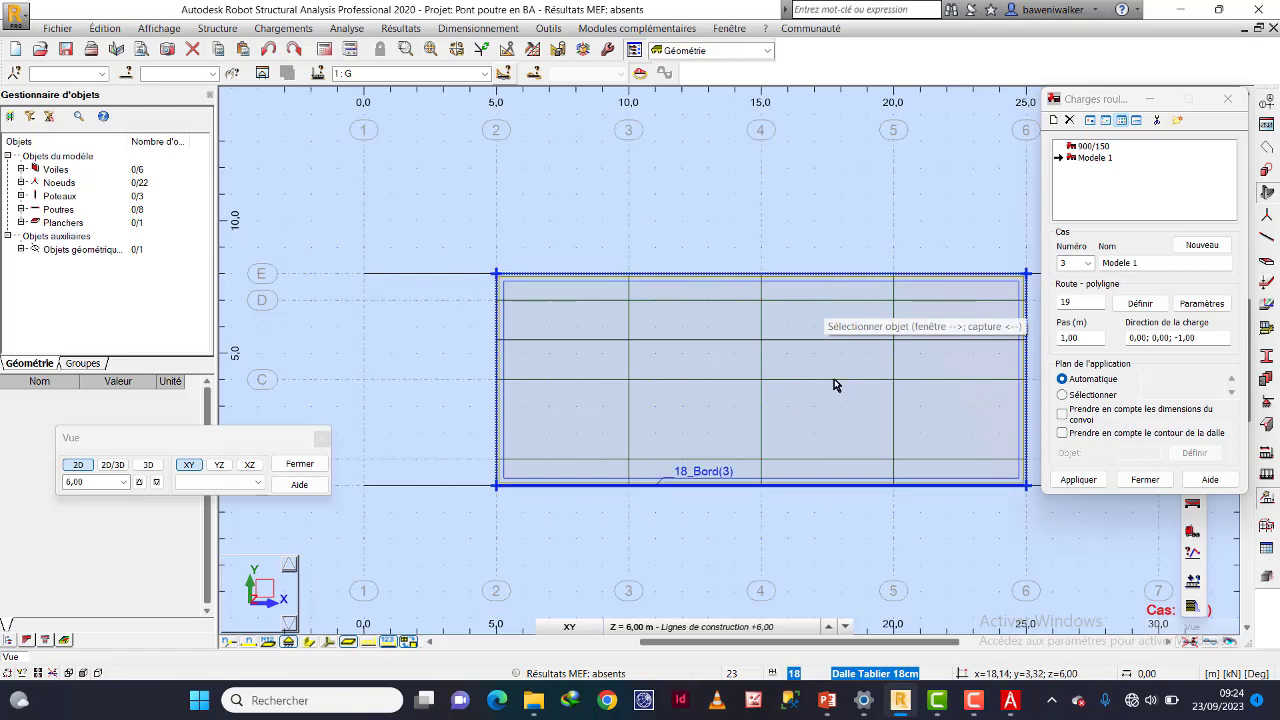
pyautogui.moveTo(870, 392); pyautogui.dragTo(763, 380, button='middle')
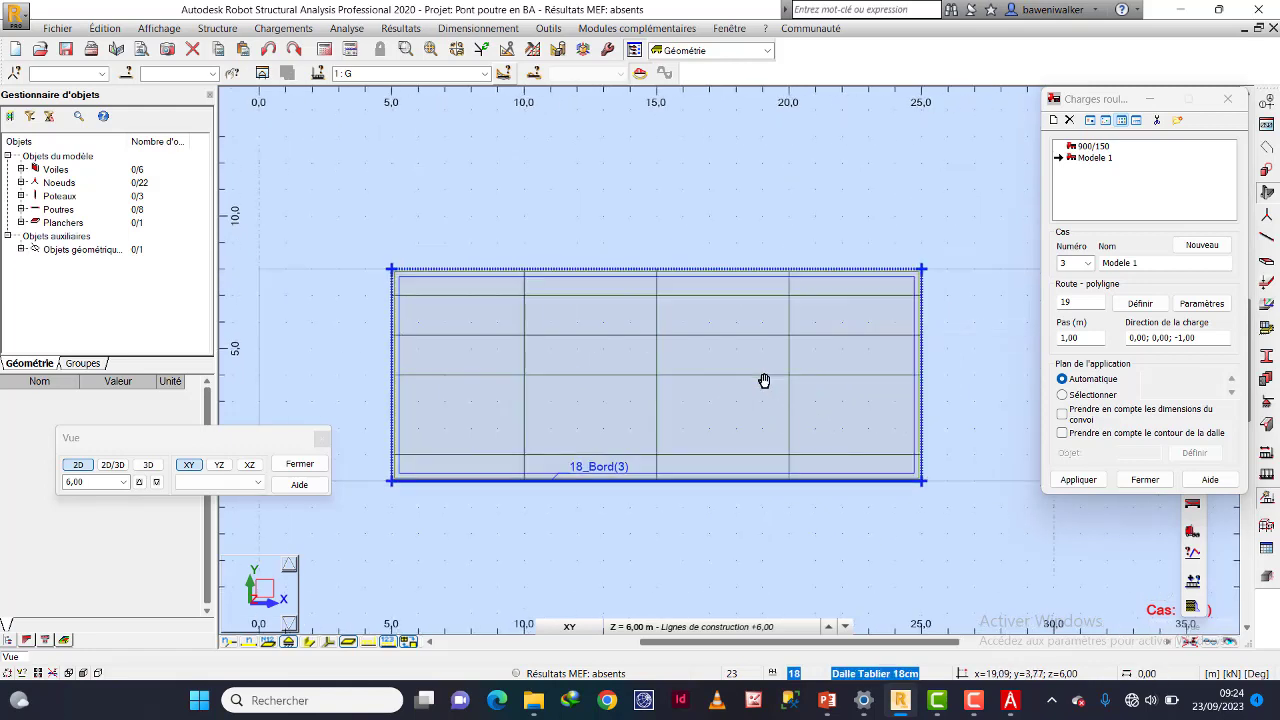
pyautogui.click(1088, 481)
pyautogui.click(1078, 480)
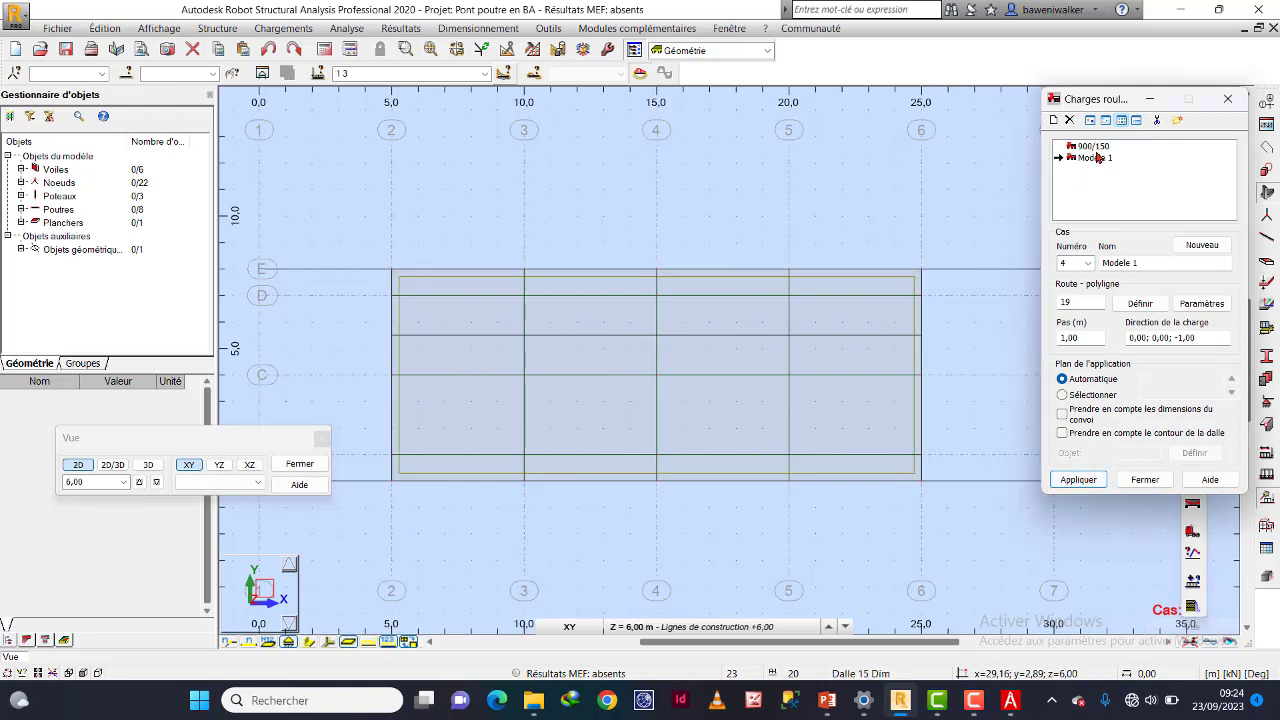
# Create moving load case 4 named "Convoi special" from the 900/150 convoy on the same route 19, and close the moving loads definition.
pyautogui.click(1086, 147)
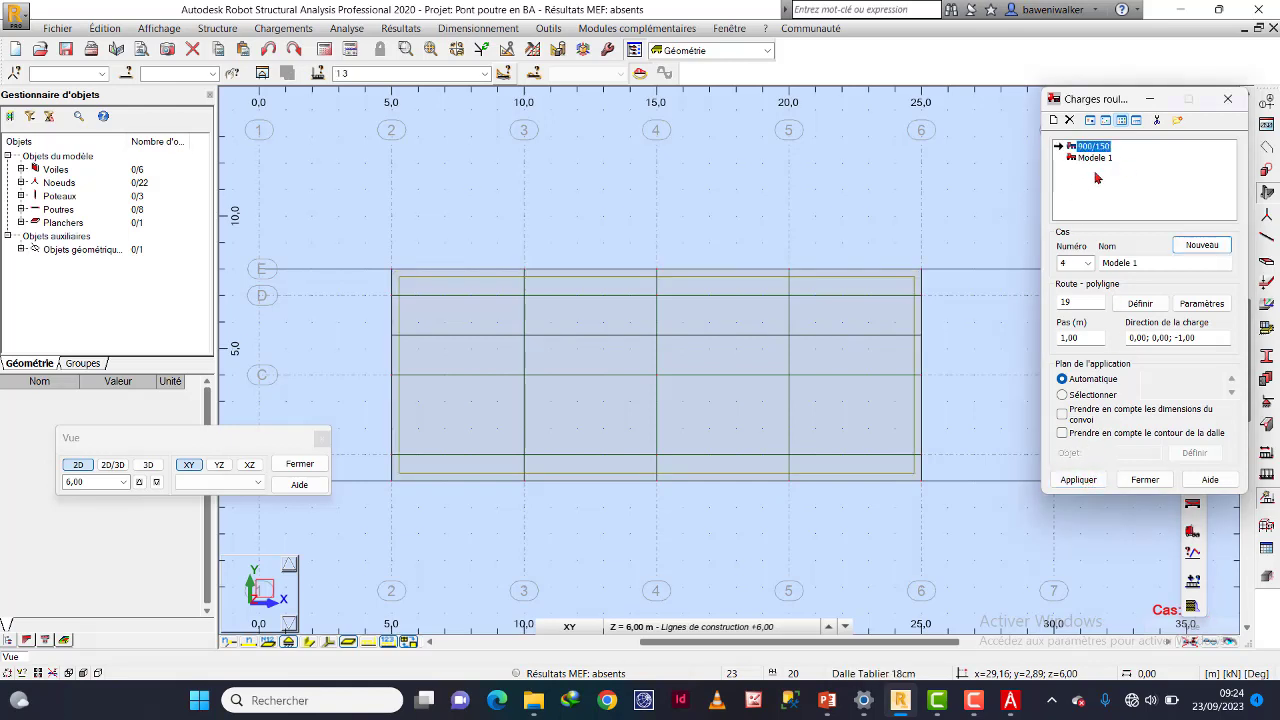
pyautogui.click(1160, 260)
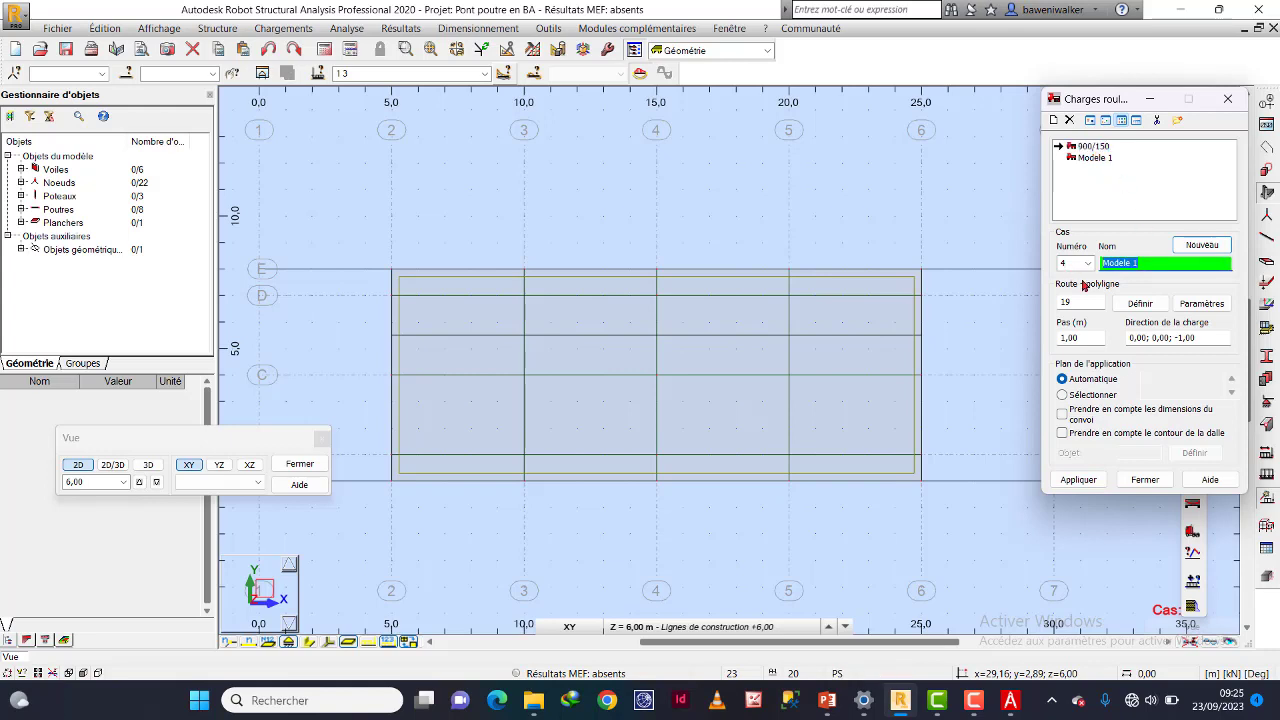
pyautogui.write('Convoi spe')
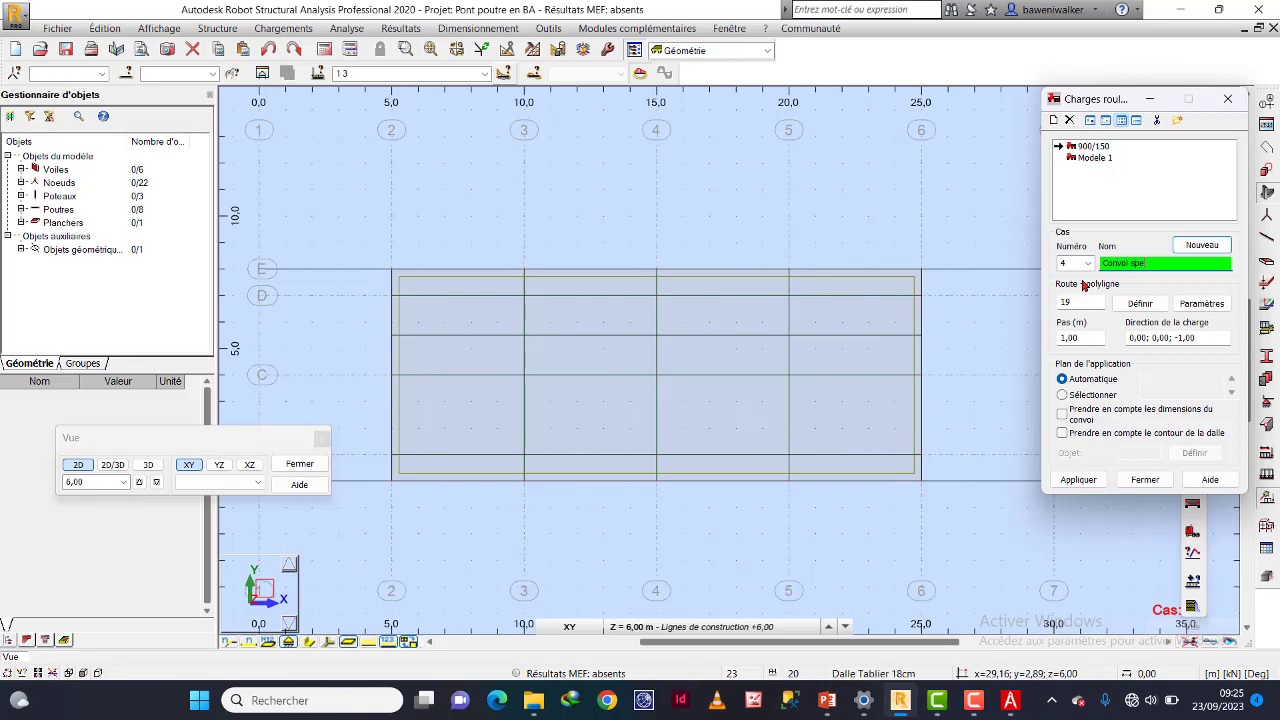
pyautogui.write('cial')
pyautogui.click(1138, 304)
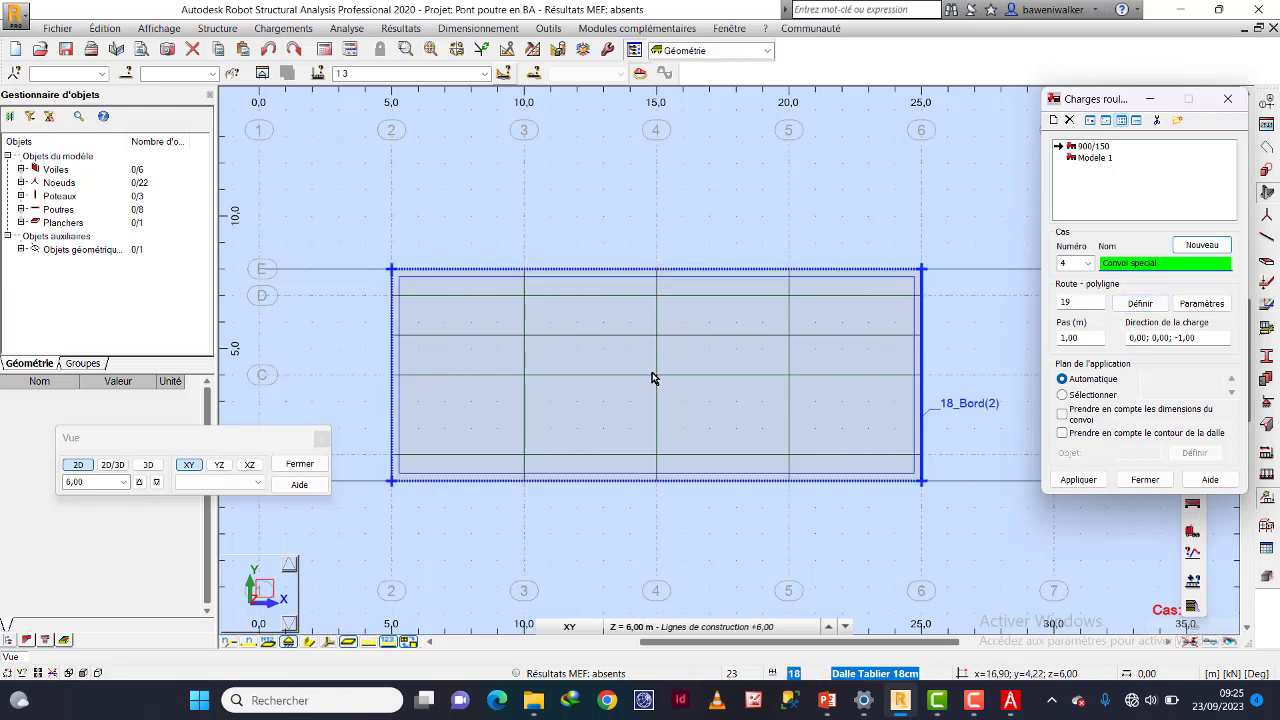
pyautogui.click(897, 303)
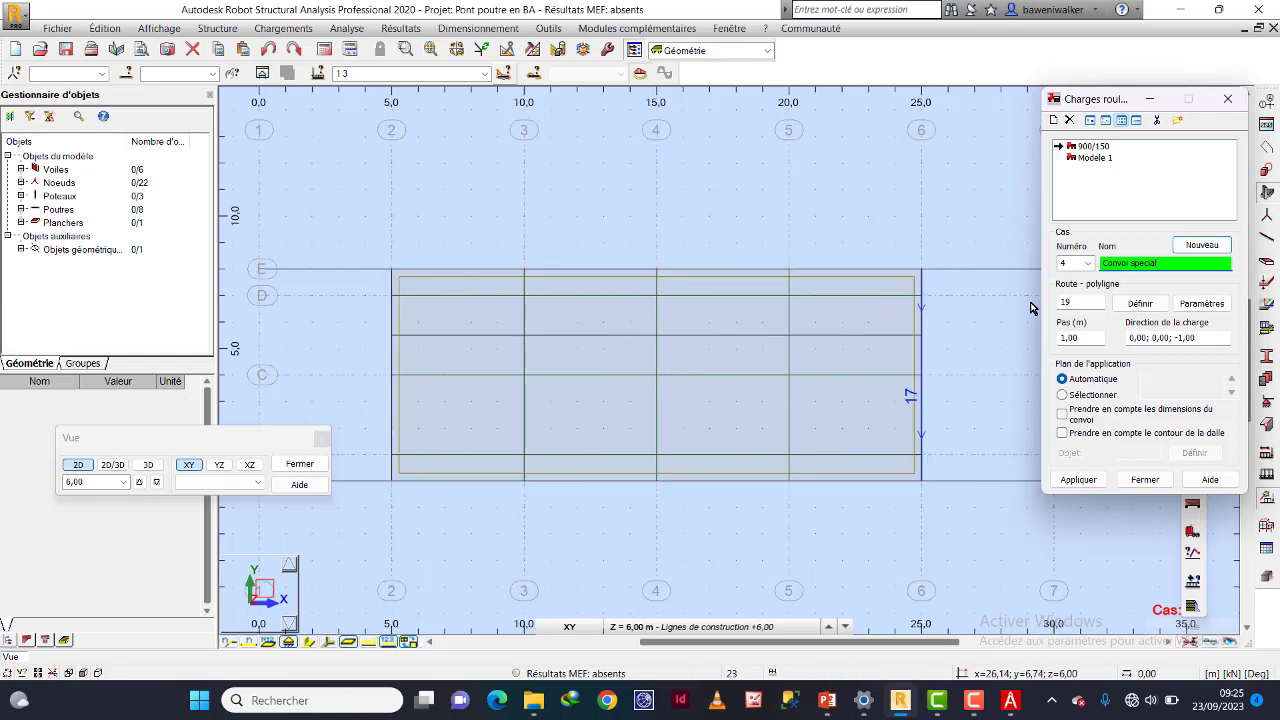
pyautogui.click(1077, 479)
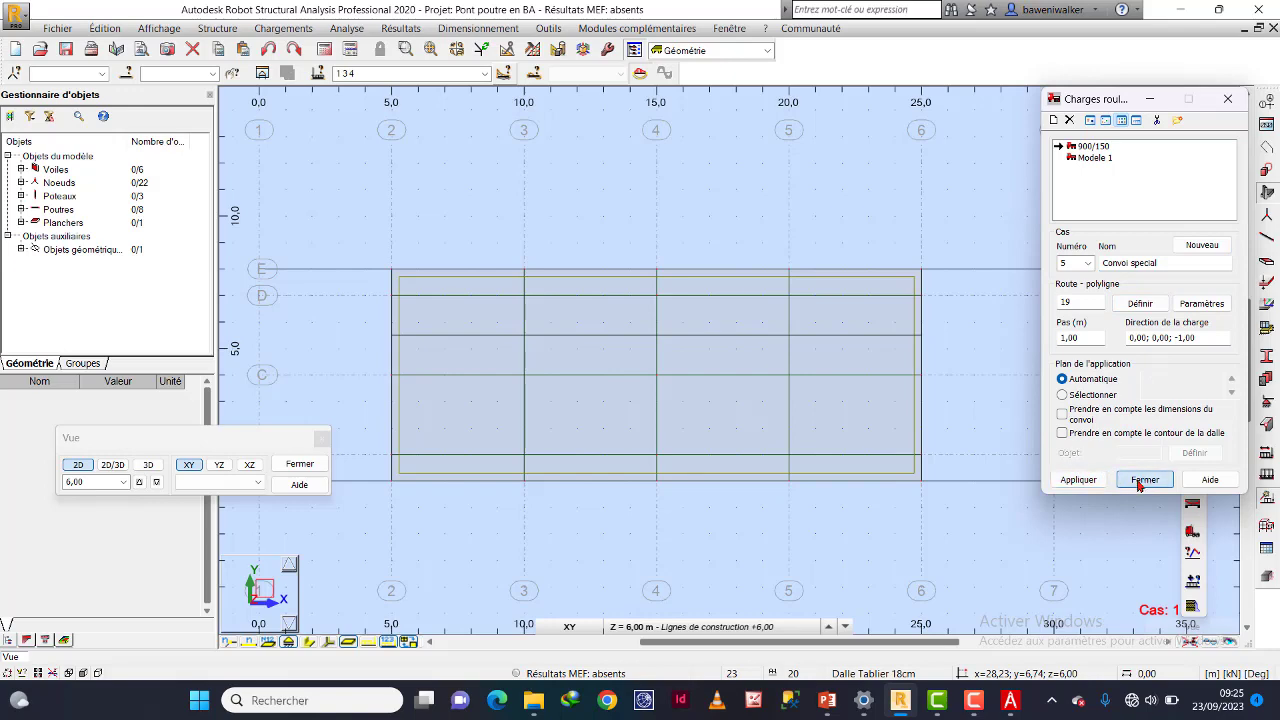
pyautogui.click(1144, 479)
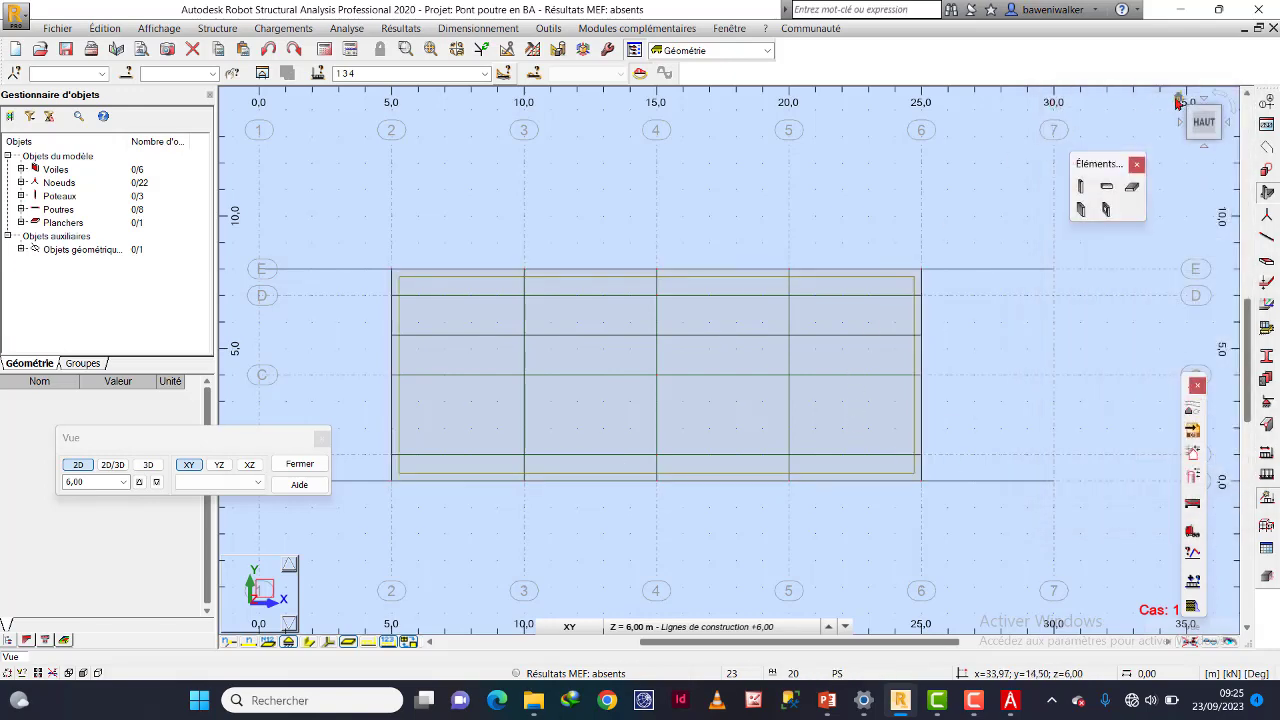
# Return to a 3D view of the whole bridge and turn the load symbols back on.
pyautogui.click(1178, 100)
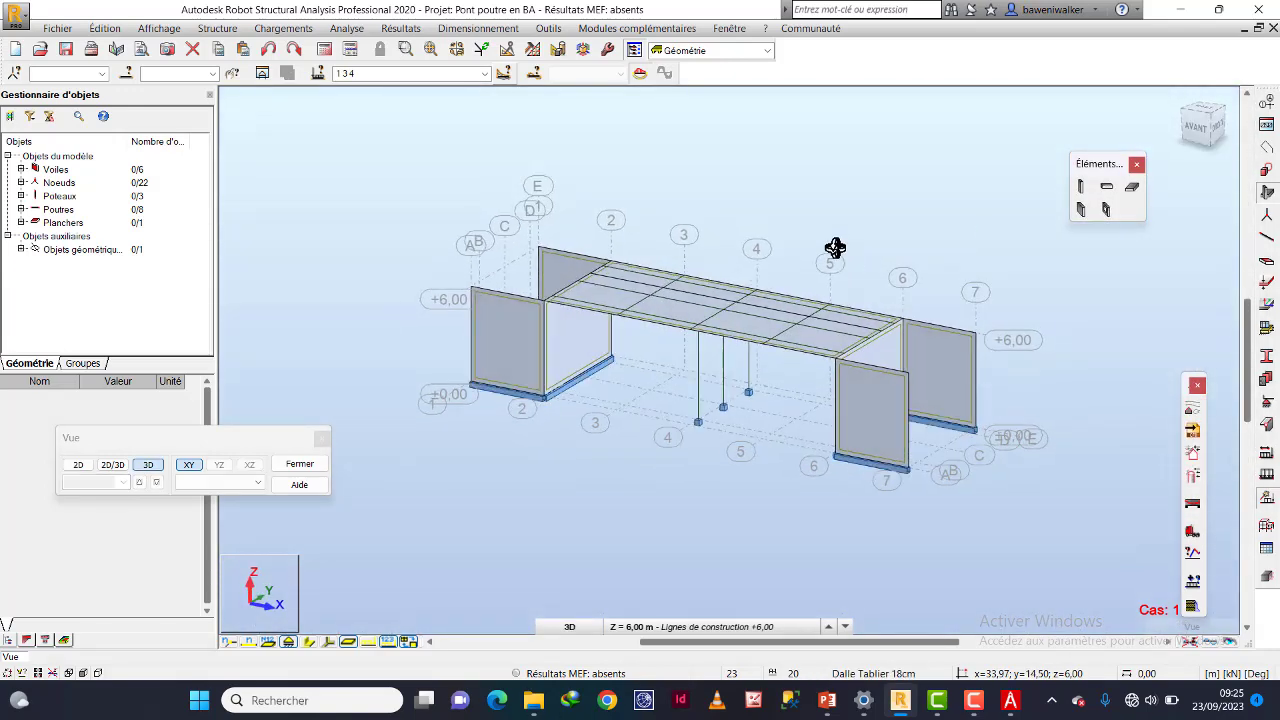
pyautogui.rightClick(980, 163)
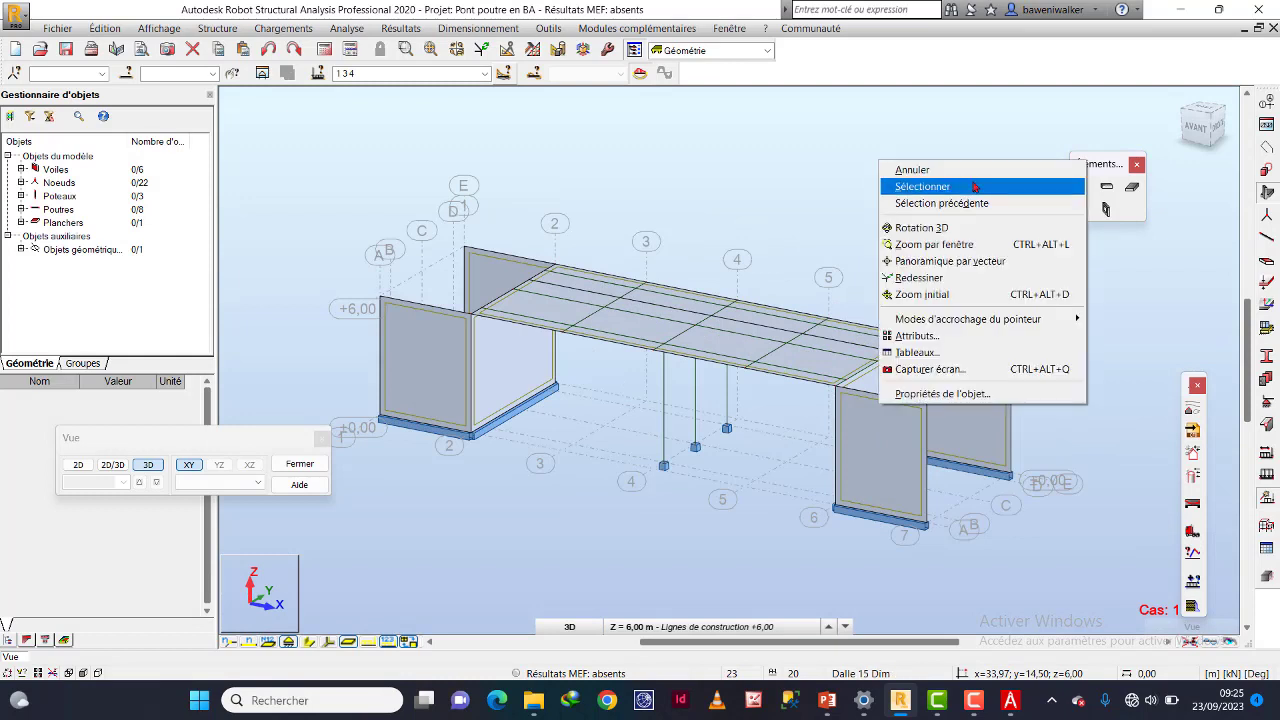
pyautogui.click(975, 187)
pyautogui.scroll(1, 677, 290)
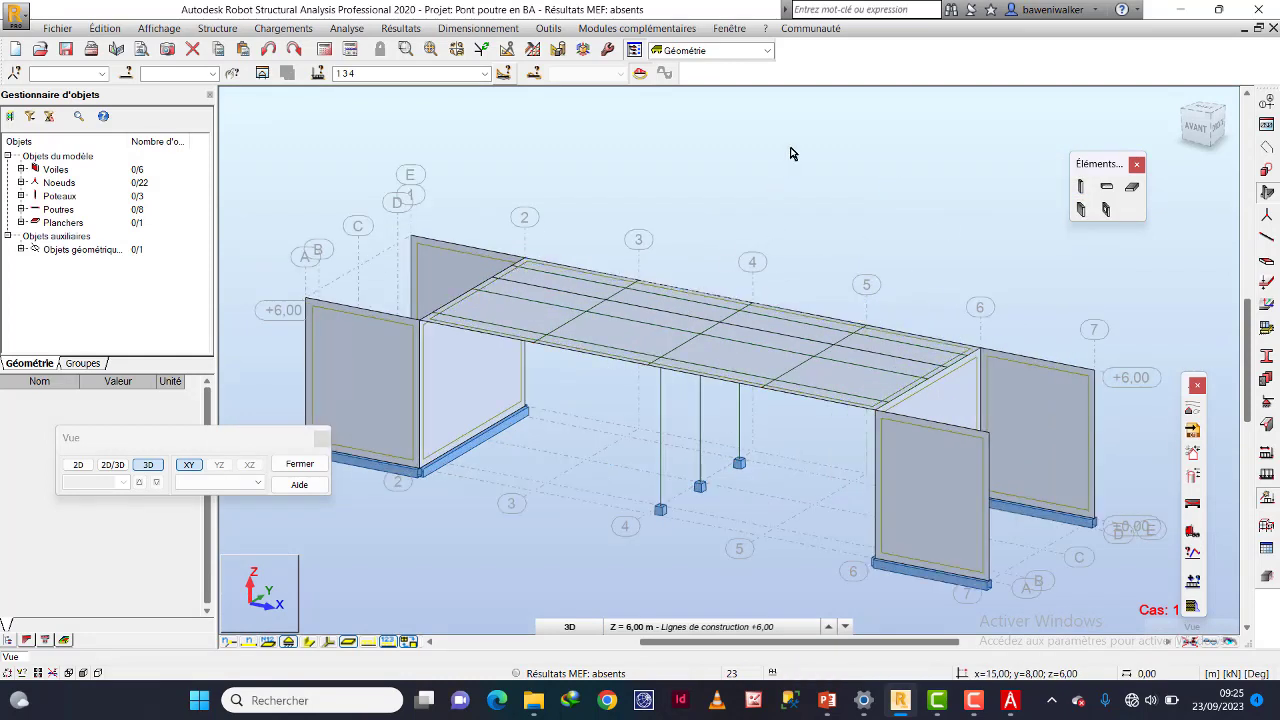
pyautogui.click(368, 643)
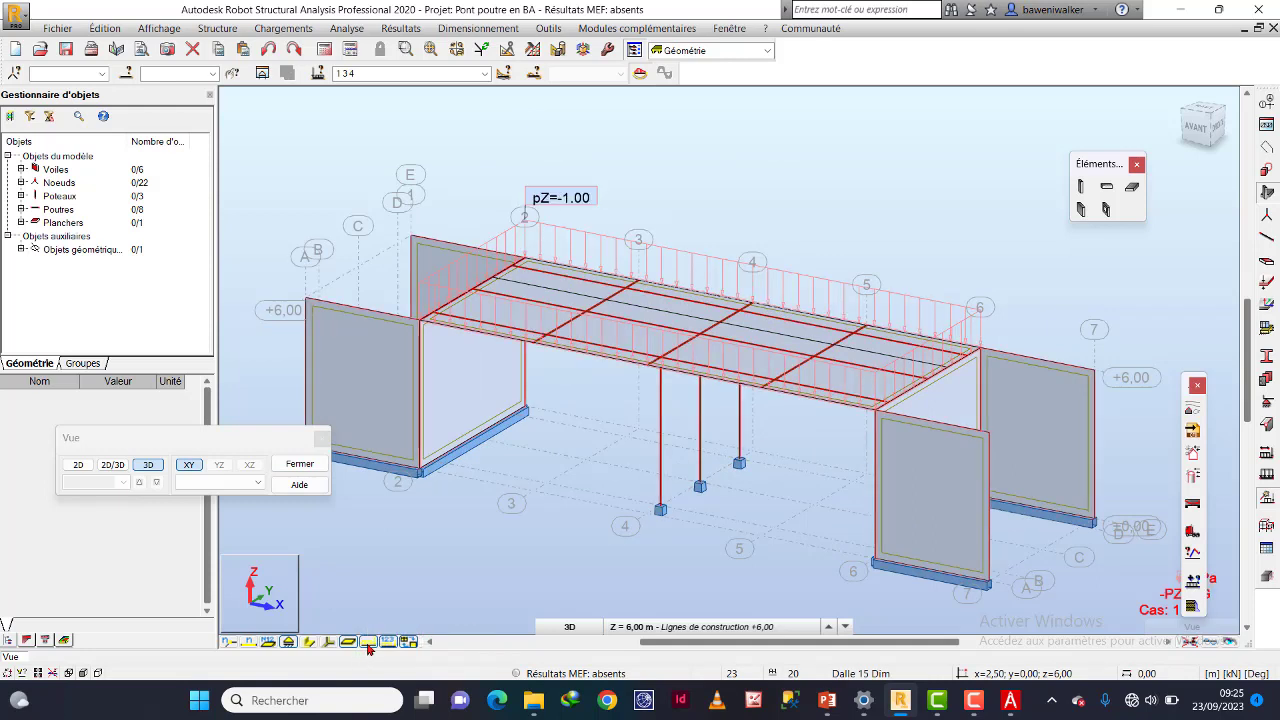
# Display the loads of cases 1: G, 2: Q and 3: Modele 1 one after another on the bridge.
pyautogui.click(483, 74)
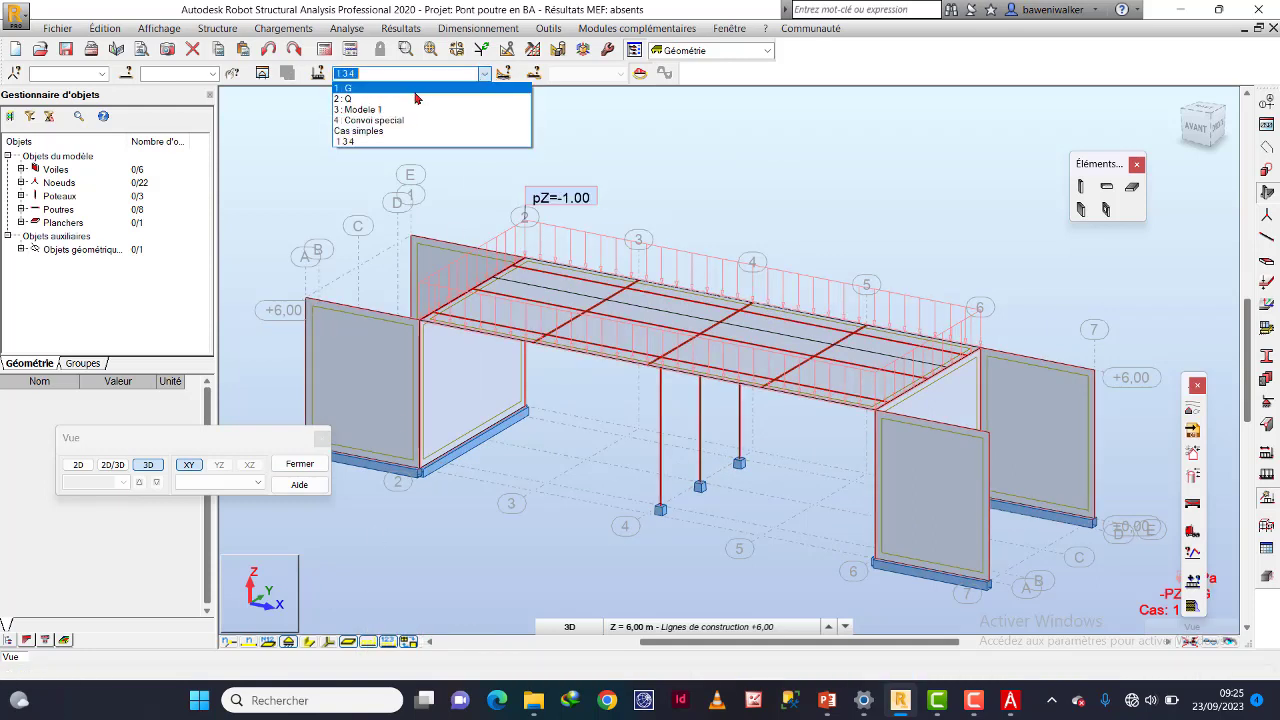
pyautogui.click(509, 139)
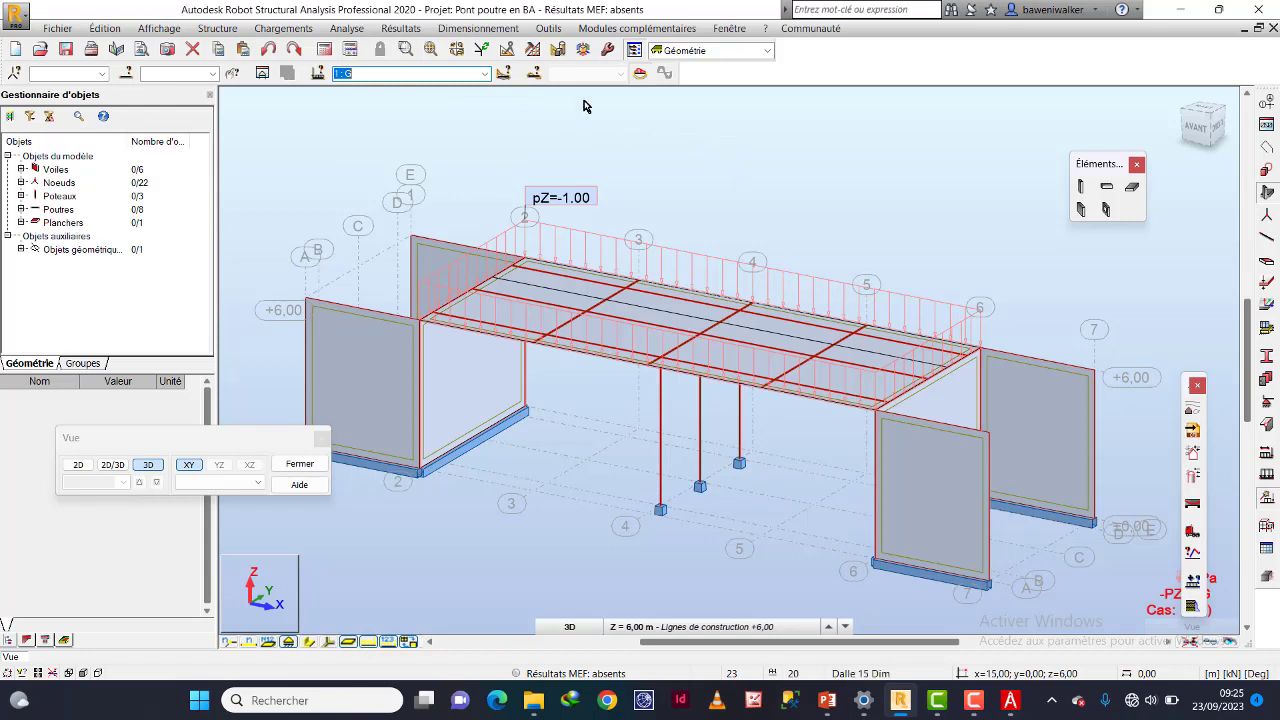
pyautogui.click(484, 74)
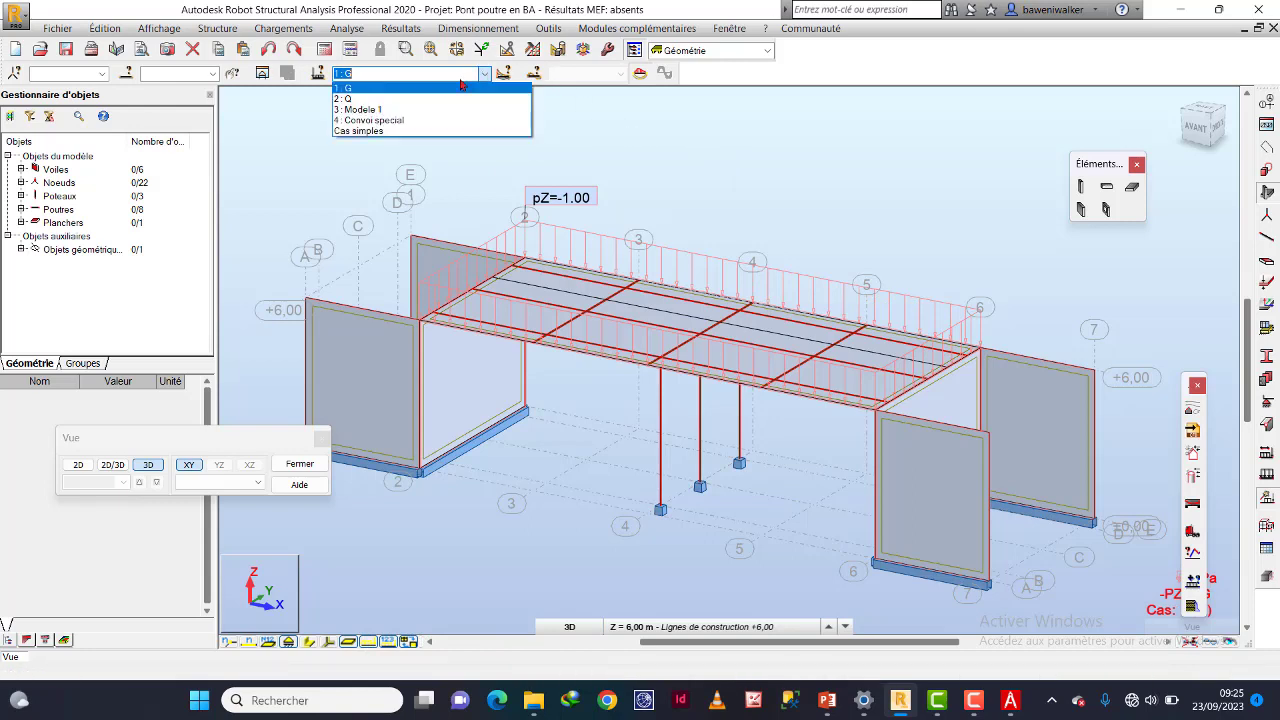
pyautogui.click(398, 104)
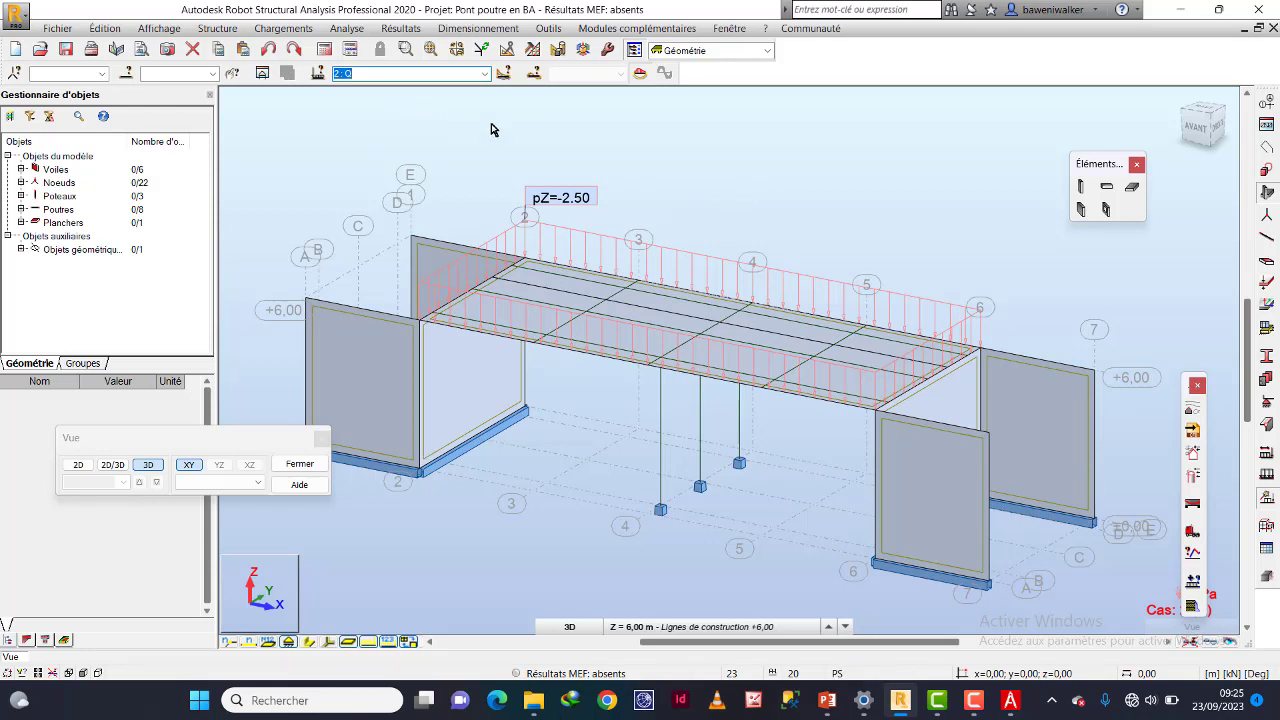
pyautogui.click(483, 74)
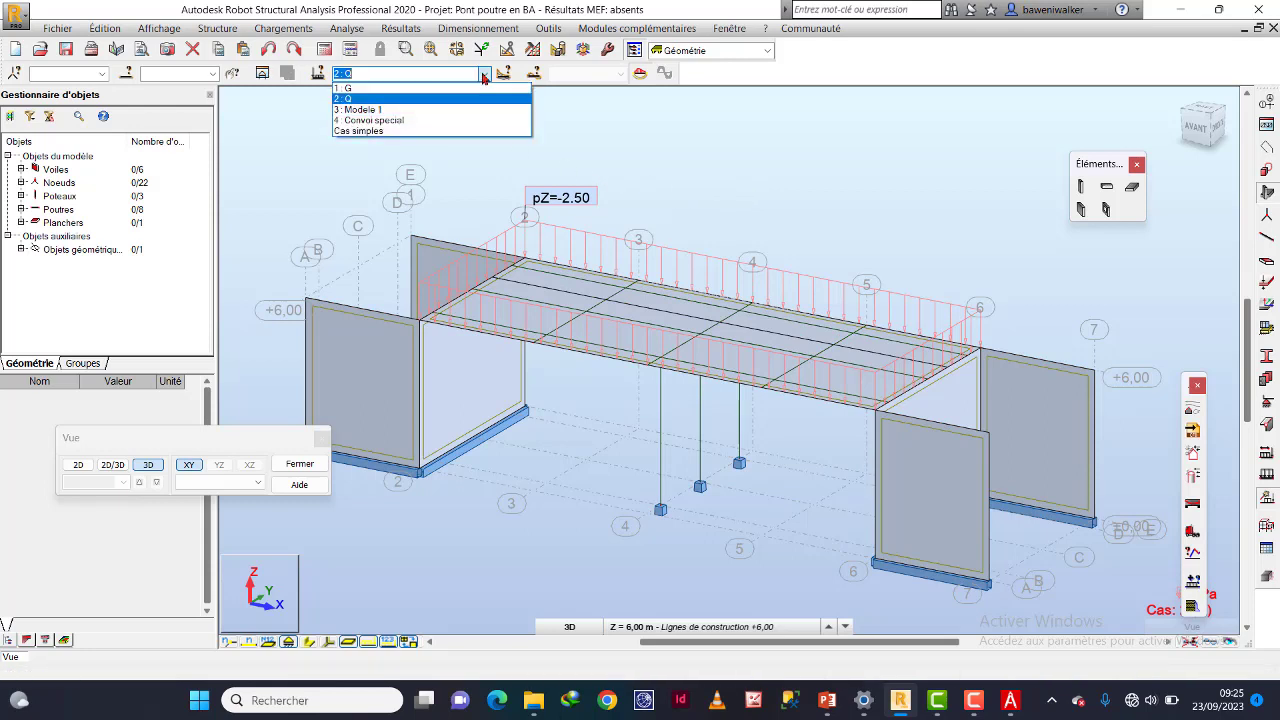
pyautogui.click(390, 115)
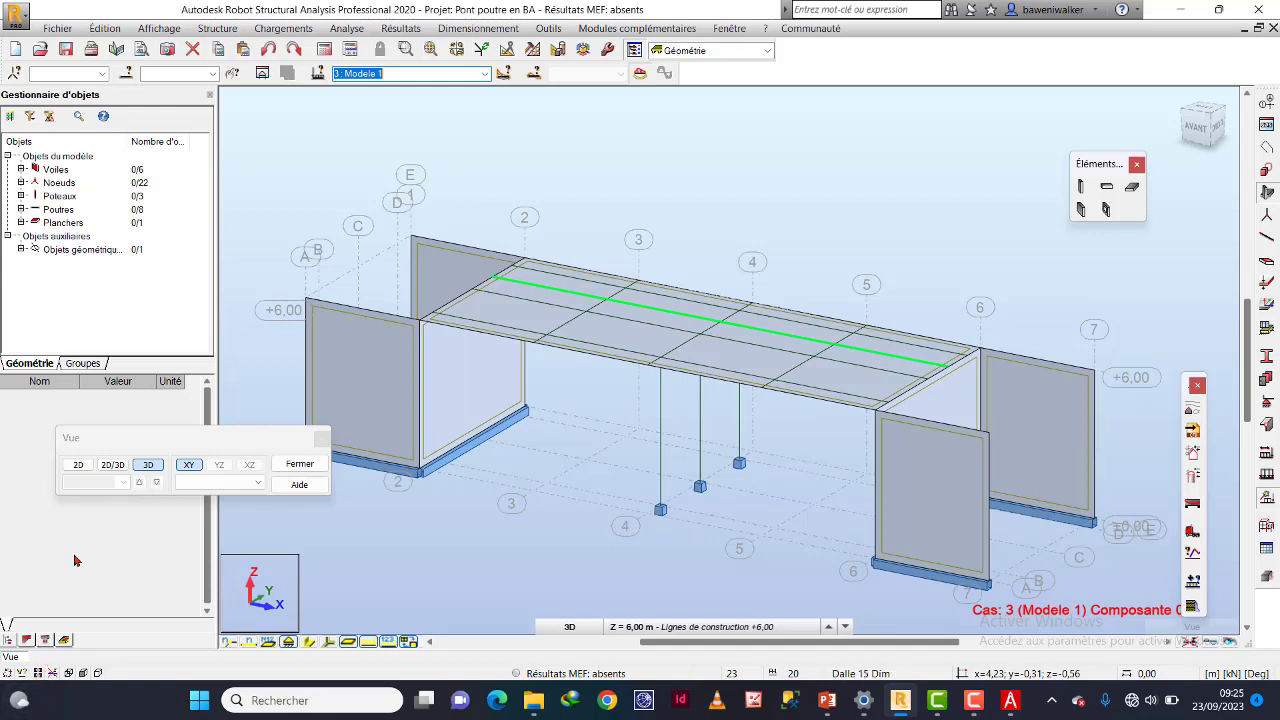
# Enable the Charges roulantes display attribute, hide the load values, and accept generating the calculation model of the structure.
pyautogui.click(37, 673)
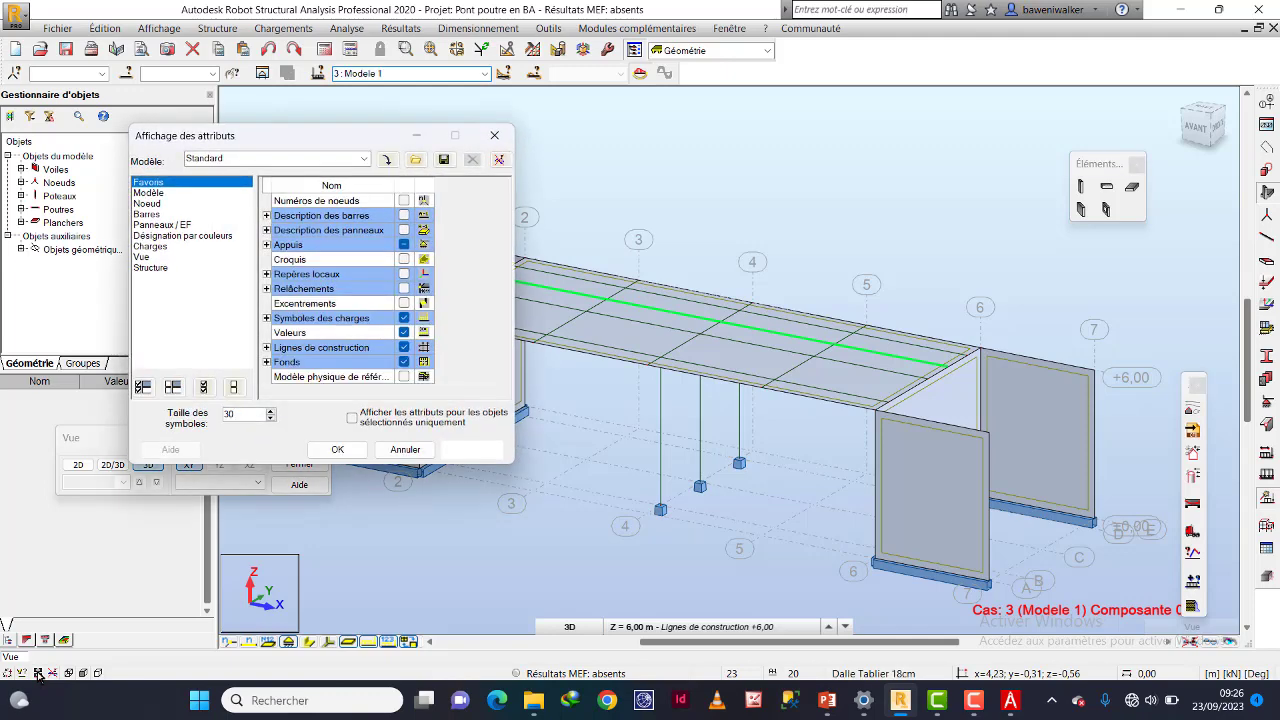
pyautogui.click(152, 247)
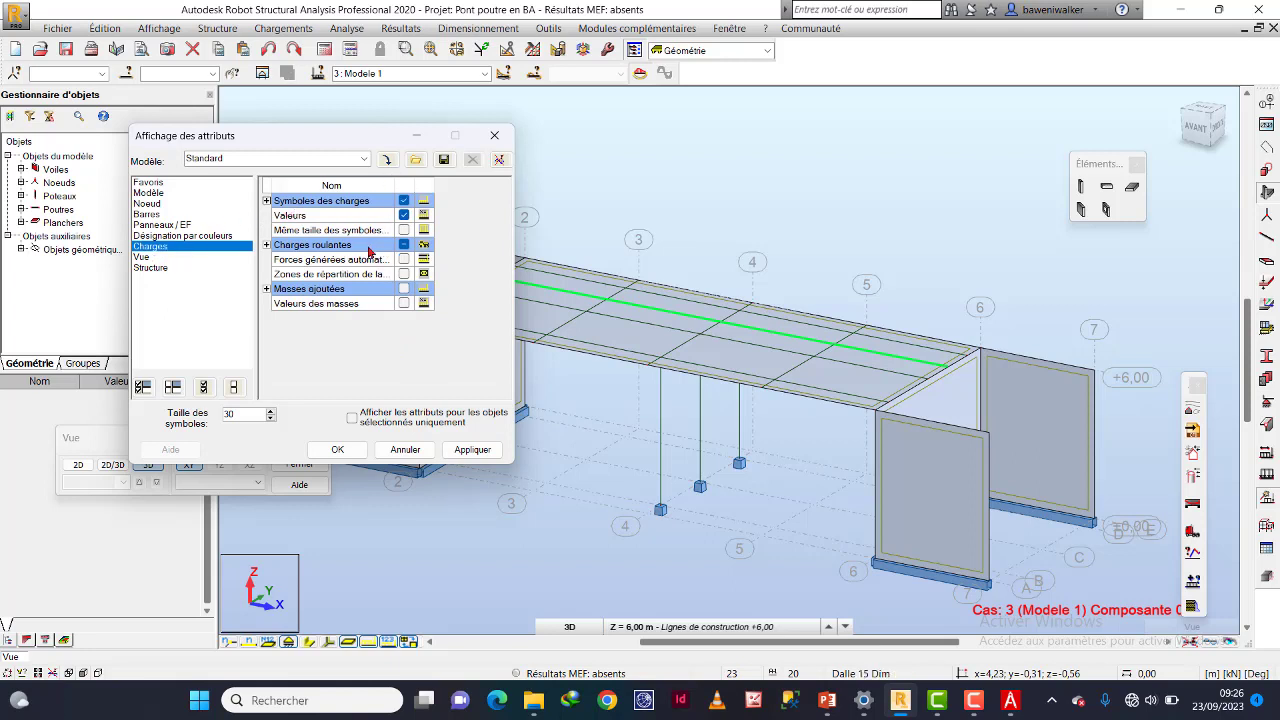
pyautogui.click(403, 245)
pyautogui.click(404, 201)
pyautogui.click(404, 201)
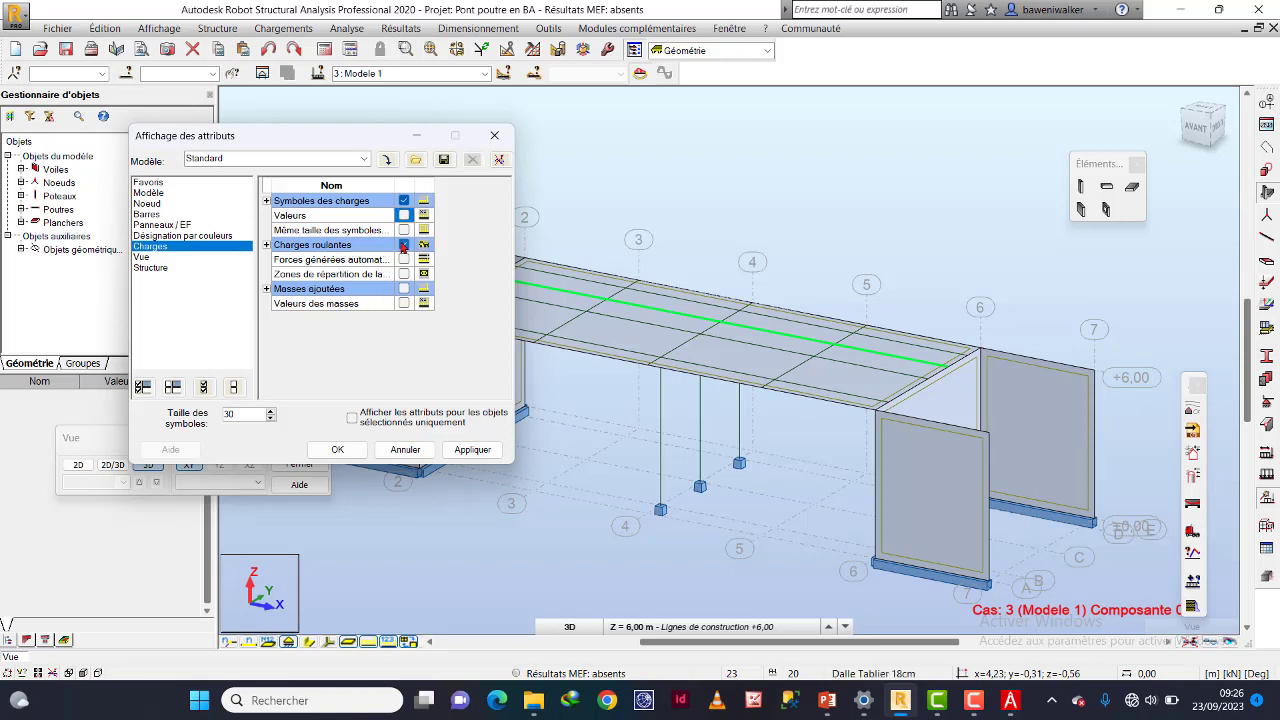
pyautogui.click(403, 245)
pyautogui.click(478, 450)
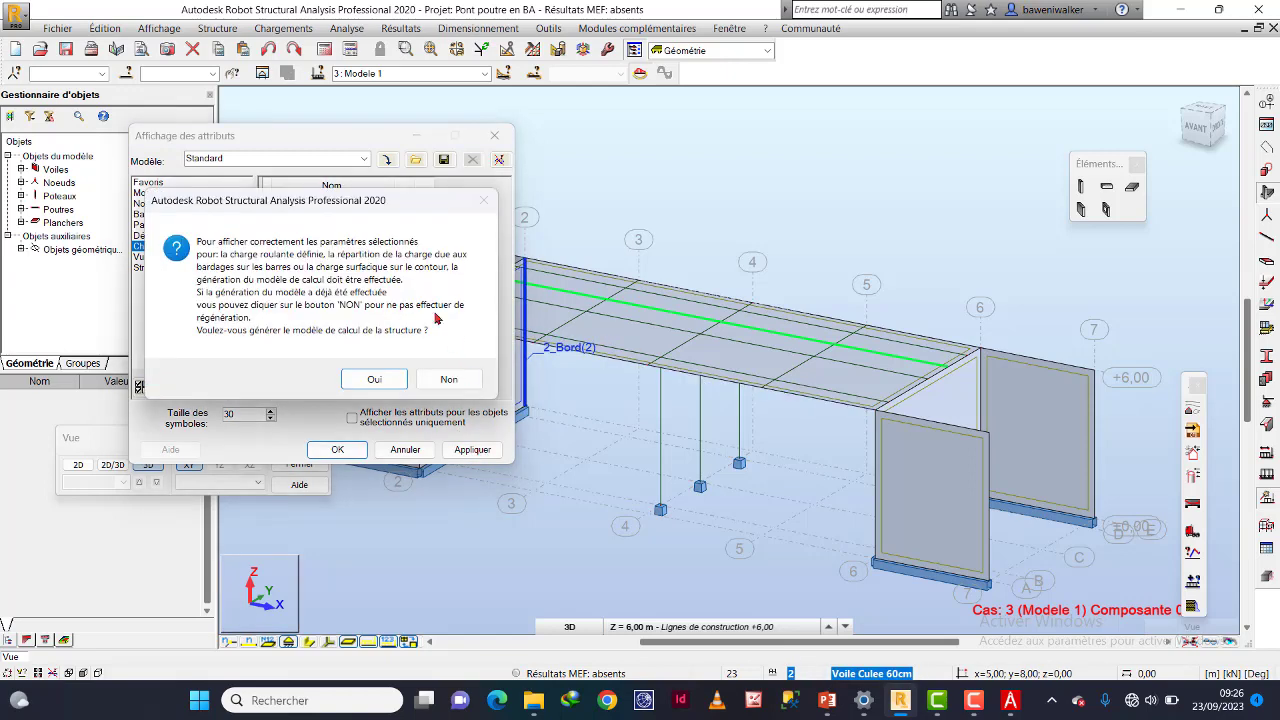
pyautogui.click(370, 380)
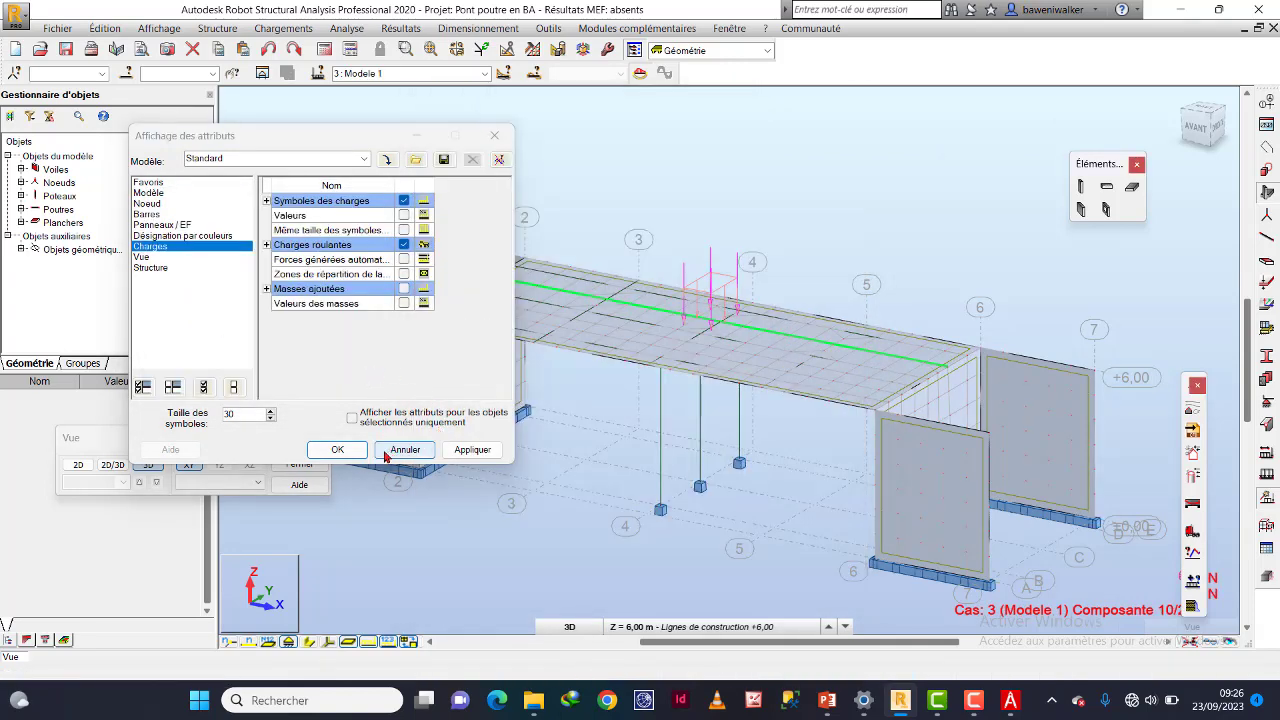
pyautogui.click(344, 453)
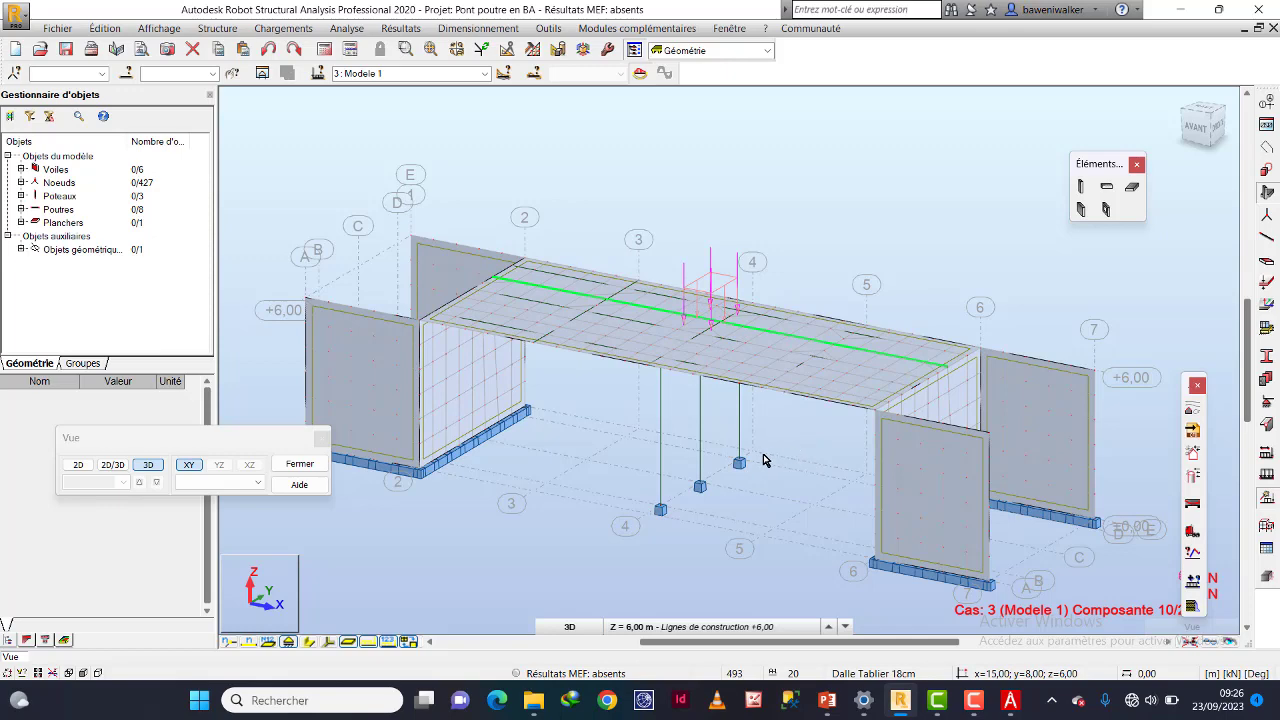
# Examine the Modele 1 convoy on the deck, display cases 4: Convoi special and 1: G, and hide the load symbols.
pyautogui.scroll(3, 737, 303)
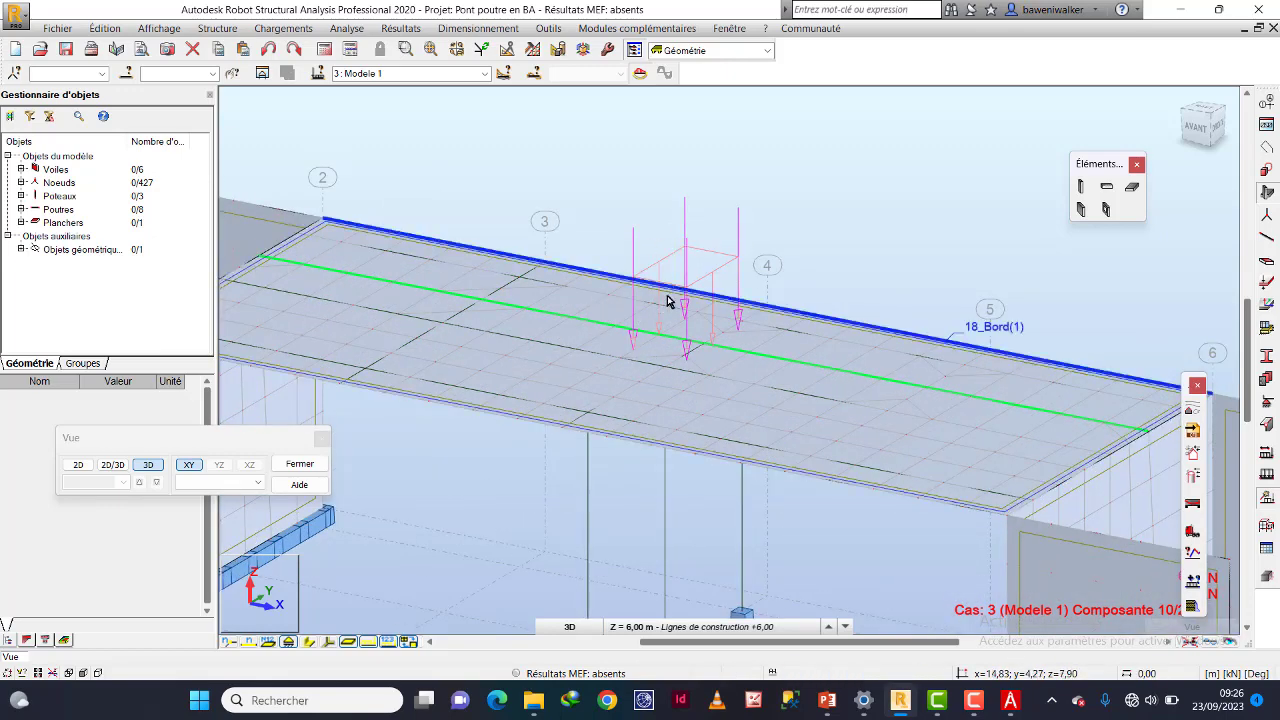
pyautogui.scroll(-5, 640, 275)
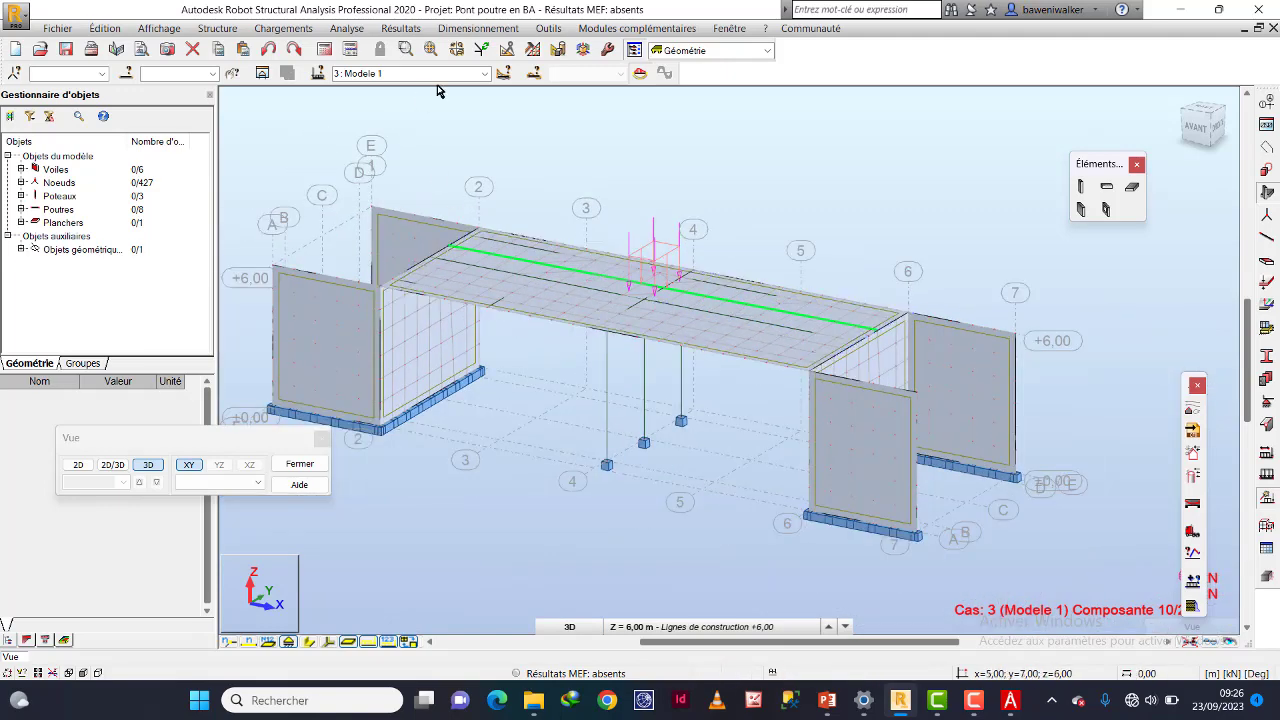
pyautogui.click(484, 73)
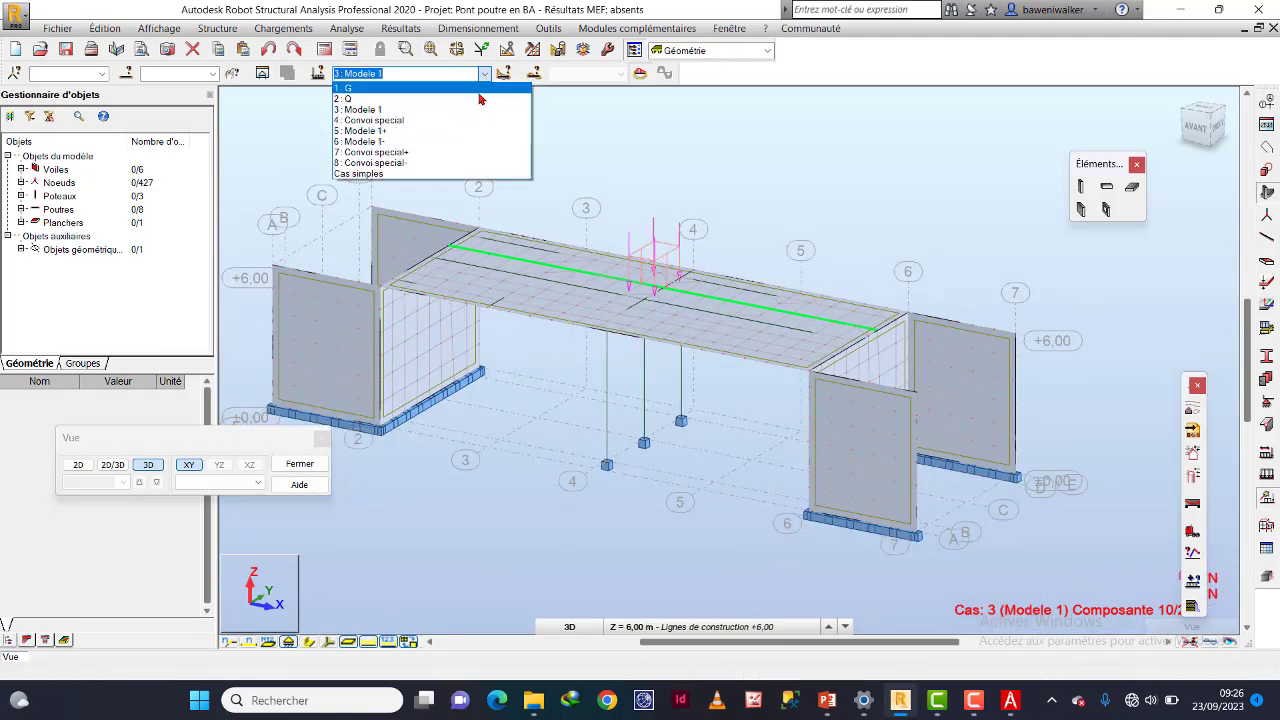
pyautogui.click(419, 126)
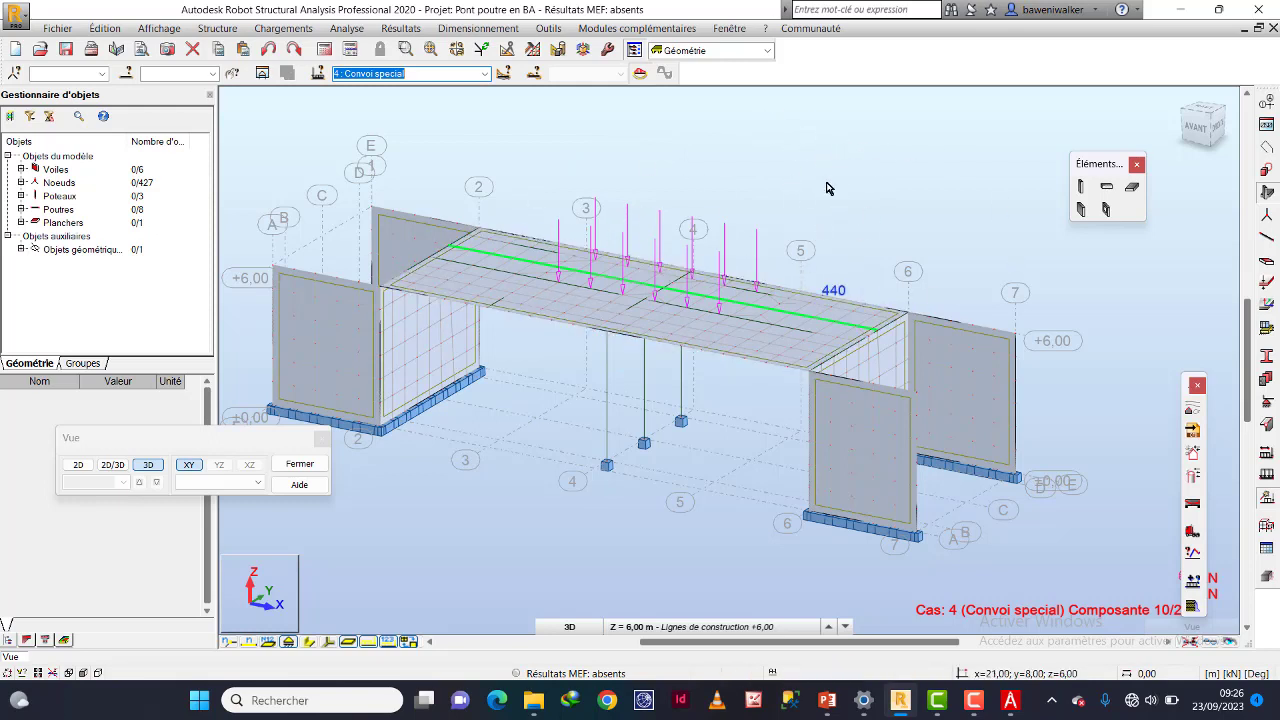
pyautogui.click(484, 74)
pyautogui.click(424, 89)
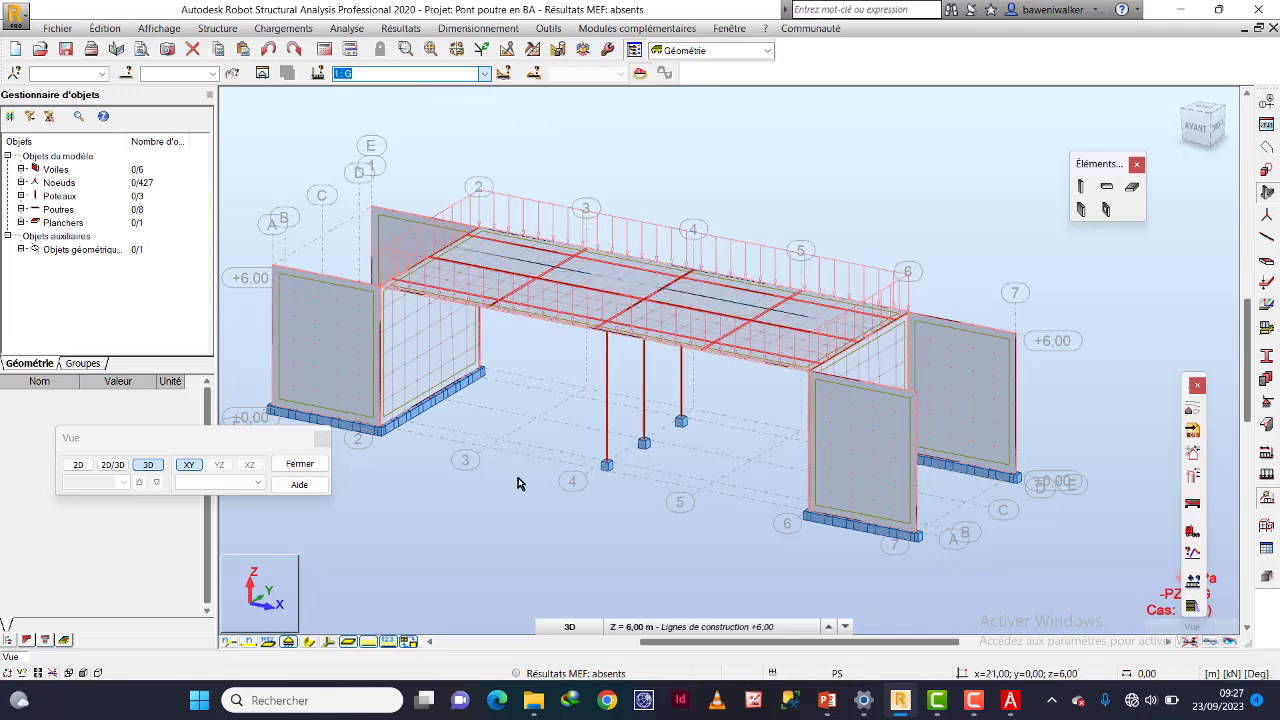
pyautogui.click(369, 643)
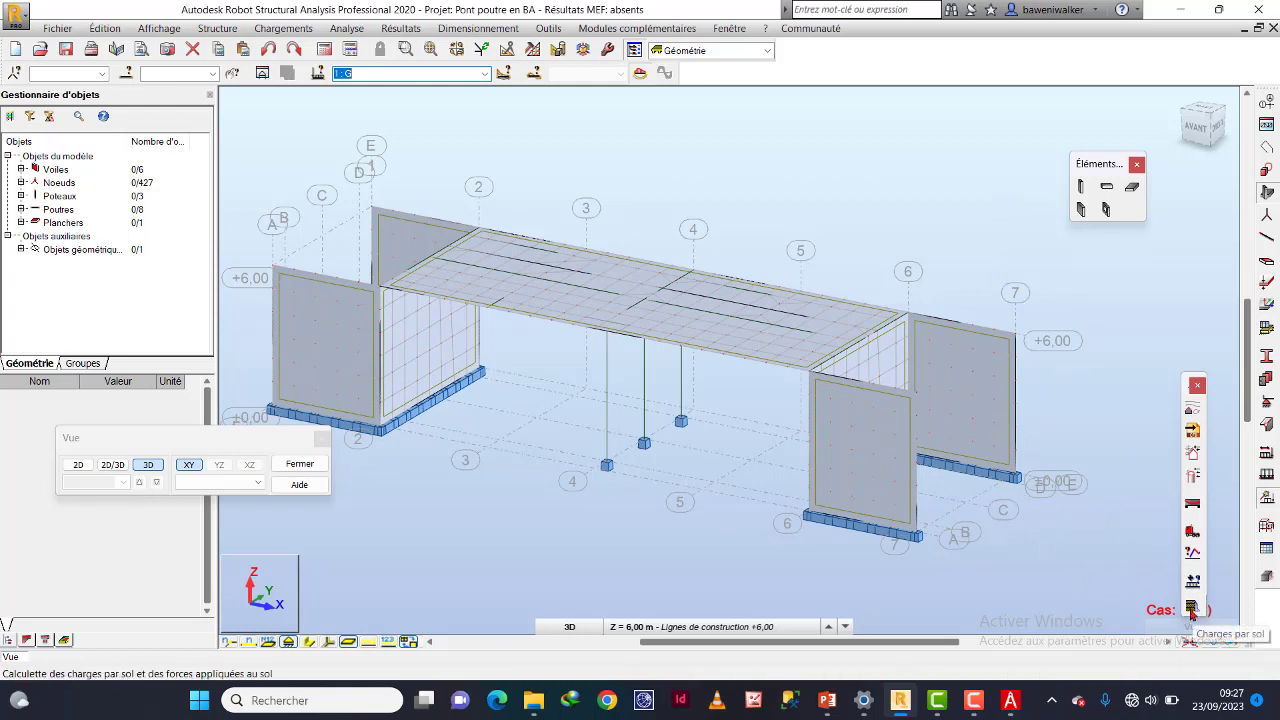
# Make 2: Q the active load case and choose the abutment wall at axis 6 as the panel for soil loads.
pyautogui.click(484, 74)
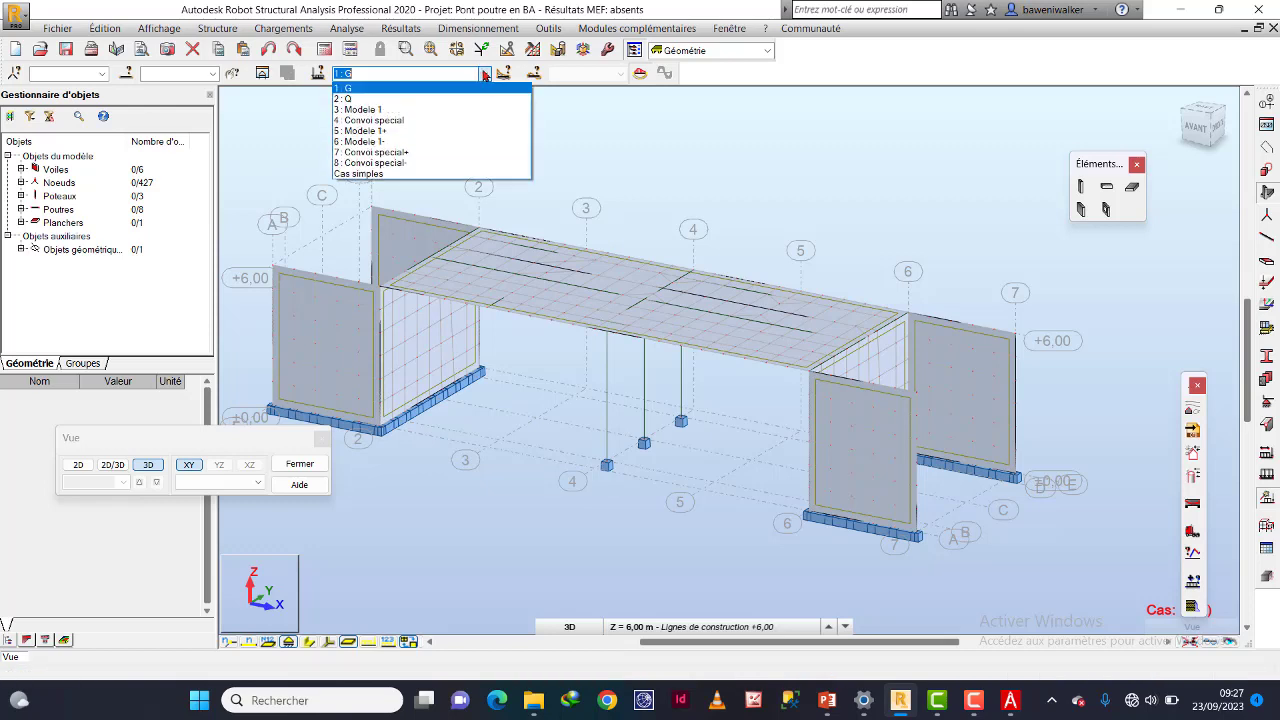
pyautogui.click(400, 98)
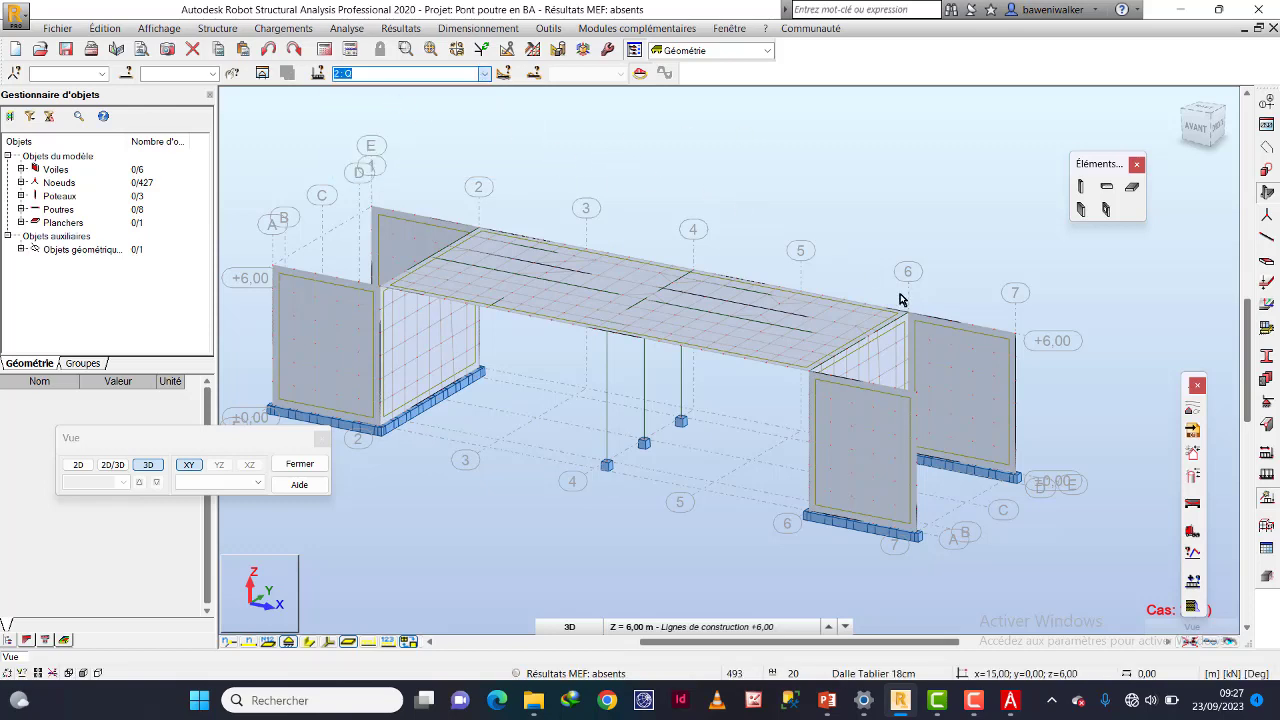
pyautogui.click(1191, 607)
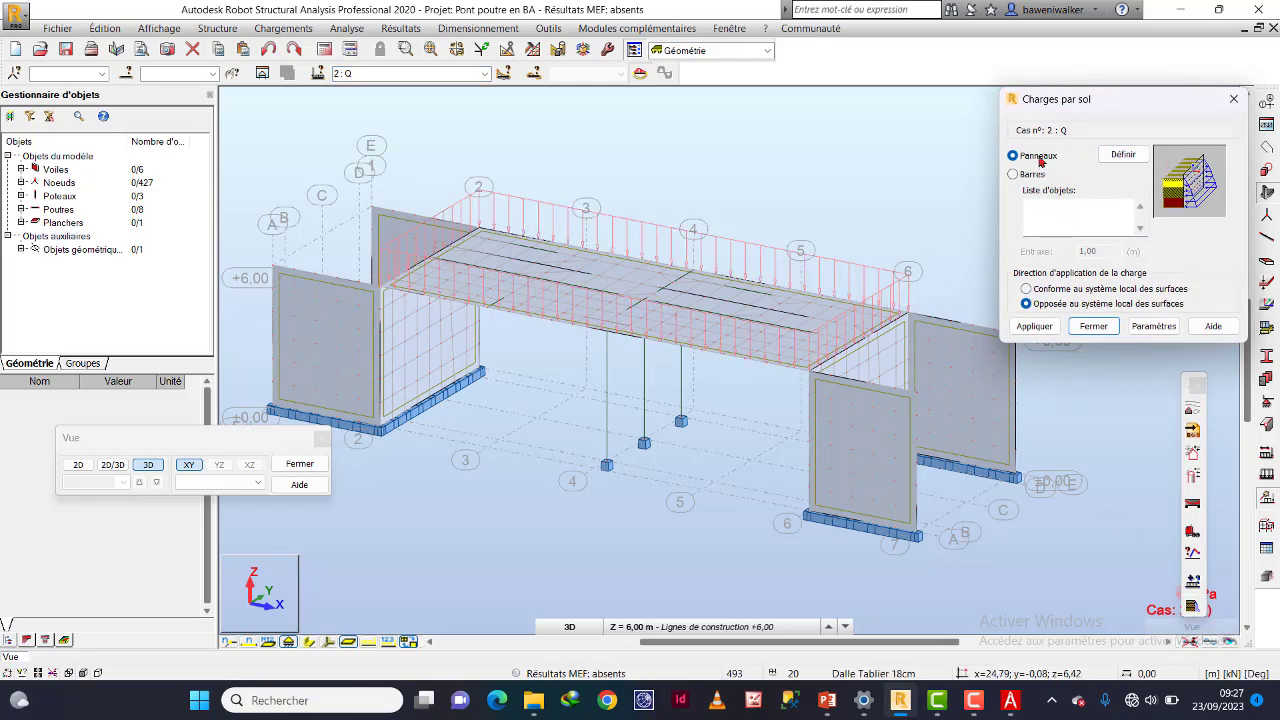
pyautogui.click(1059, 230)
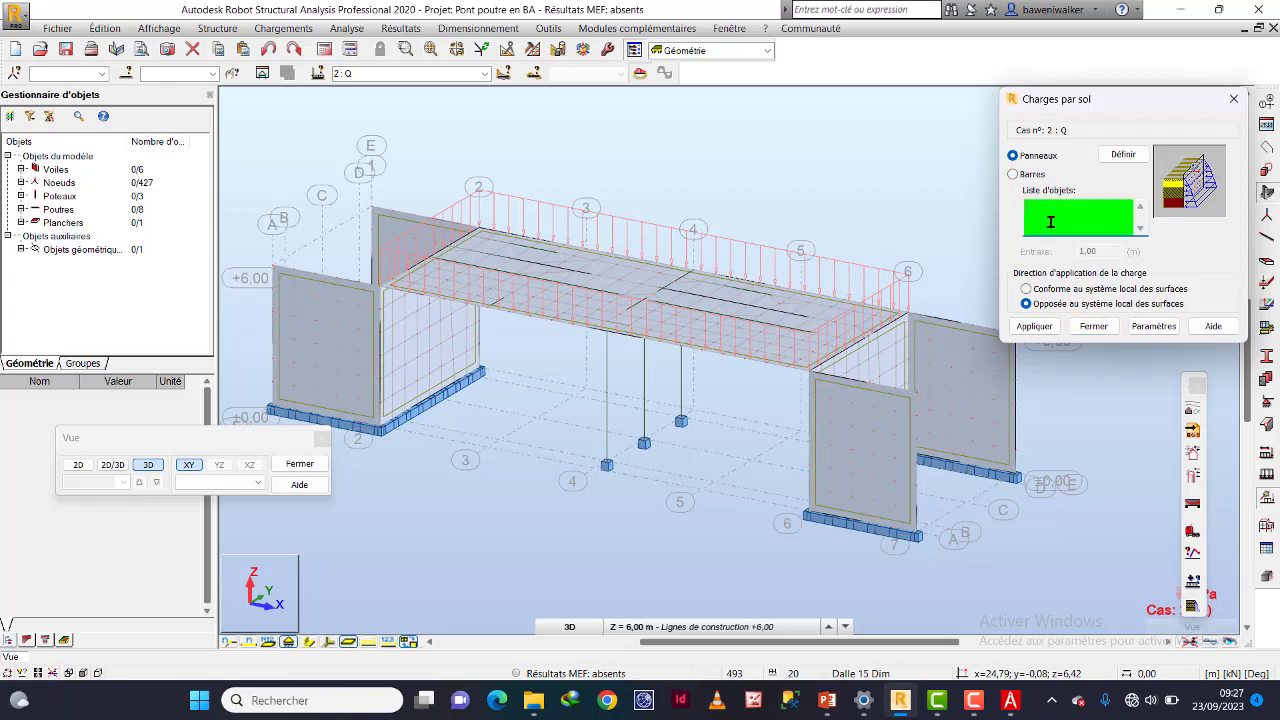
pyautogui.click(886, 363)
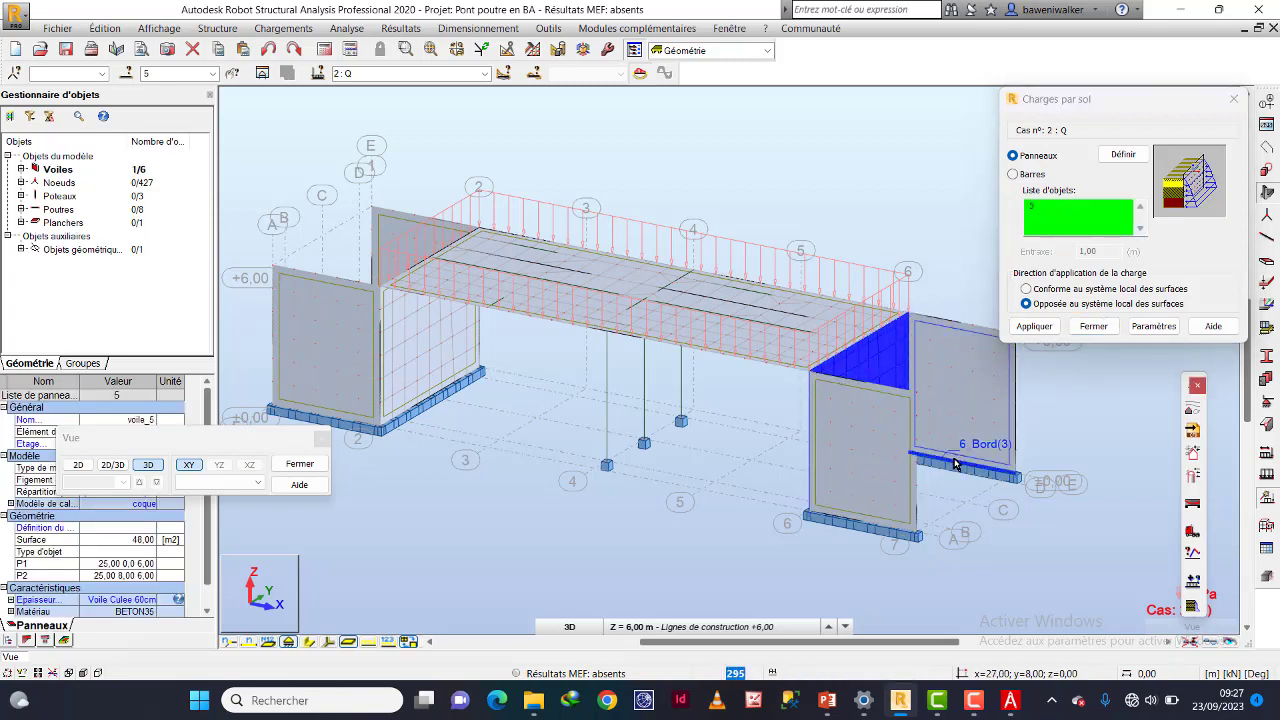
# Show the local coordinate systems and examine the local axis direction on the selected abutment wall.
pyautogui.keyDown('shift'); pyautogui.moveTo(943, 443); pyautogui.dragTo(909, 437, button='middle'); pyautogui.keyUp('shift')
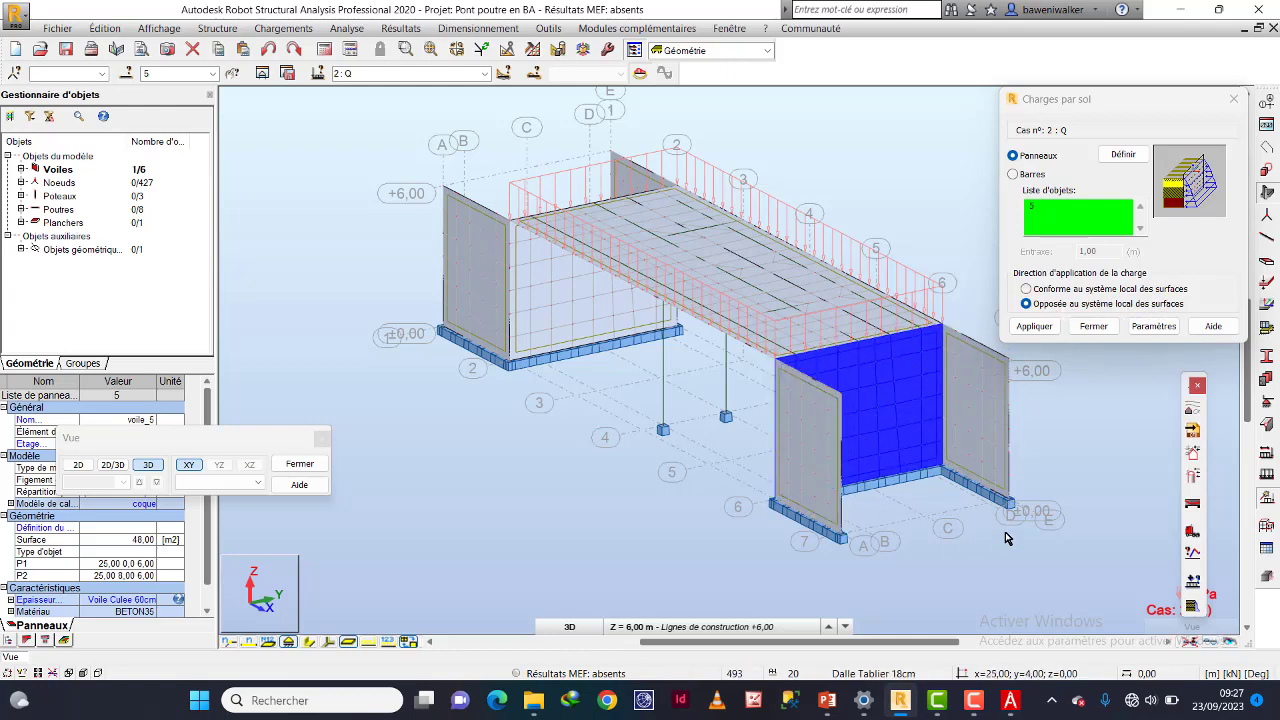
pyautogui.click(329, 642)
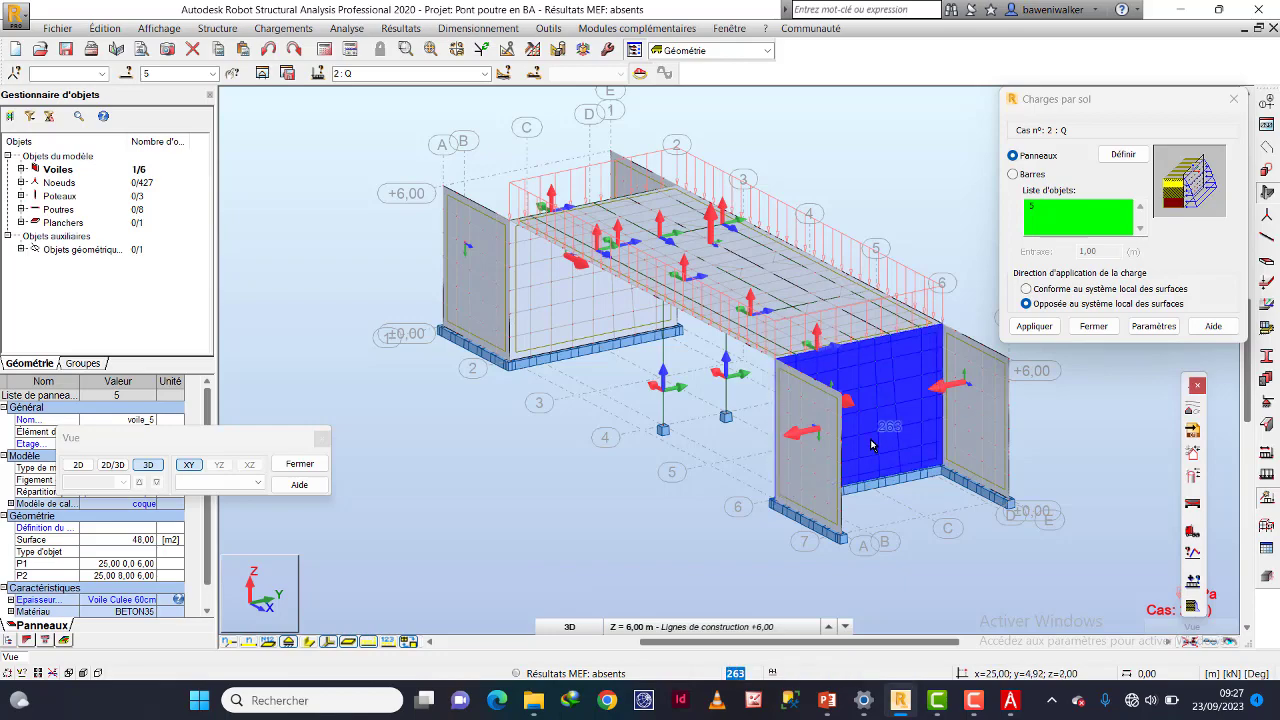
pyautogui.keyDown('shift'); pyautogui.moveTo(866, 446); pyautogui.dragTo(852, 440, button='middle'); pyautogui.keyUp('shift')
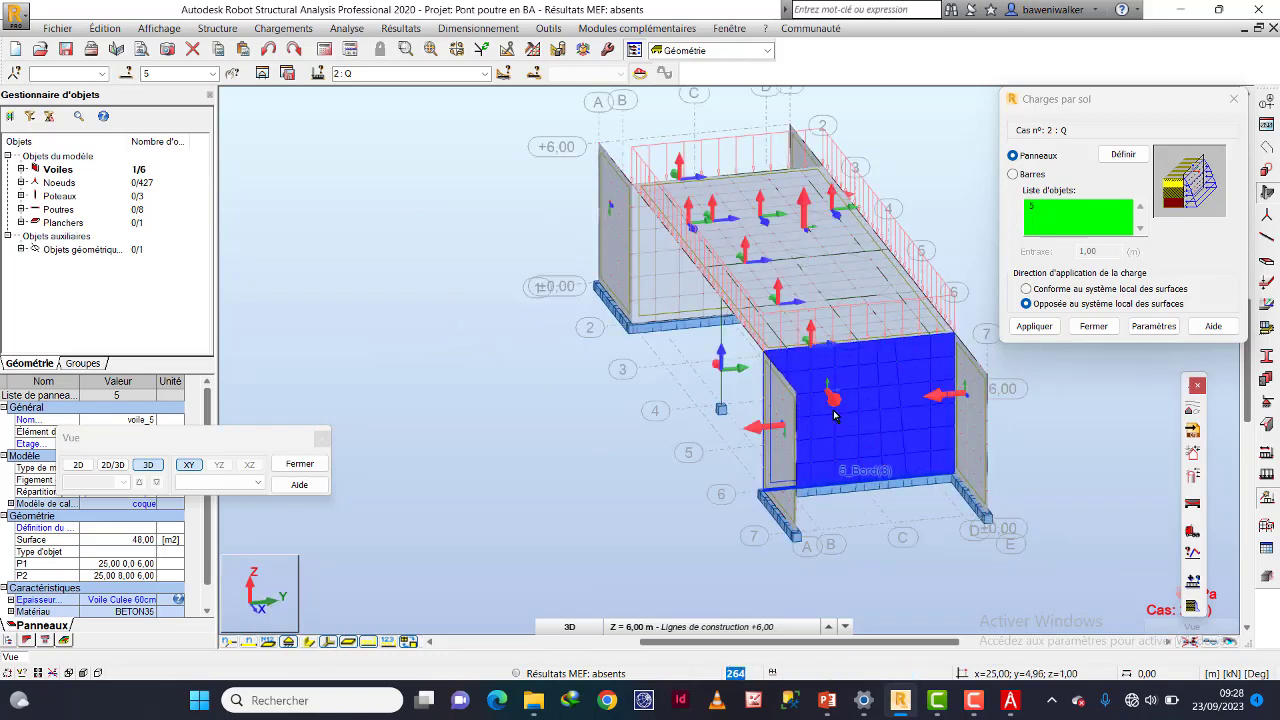
pyautogui.scroll(5, 860, 440)
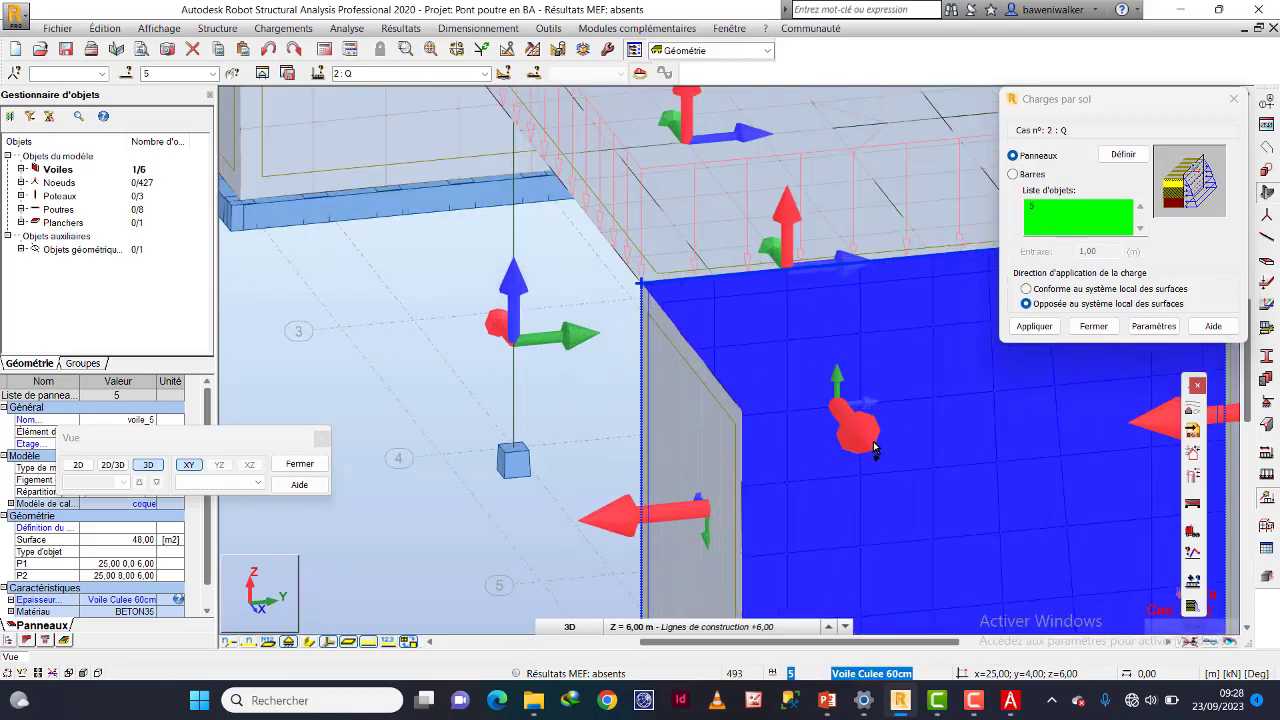
pyautogui.scroll(-3, 873, 448)
pyautogui.scroll(-3, 790, 400)
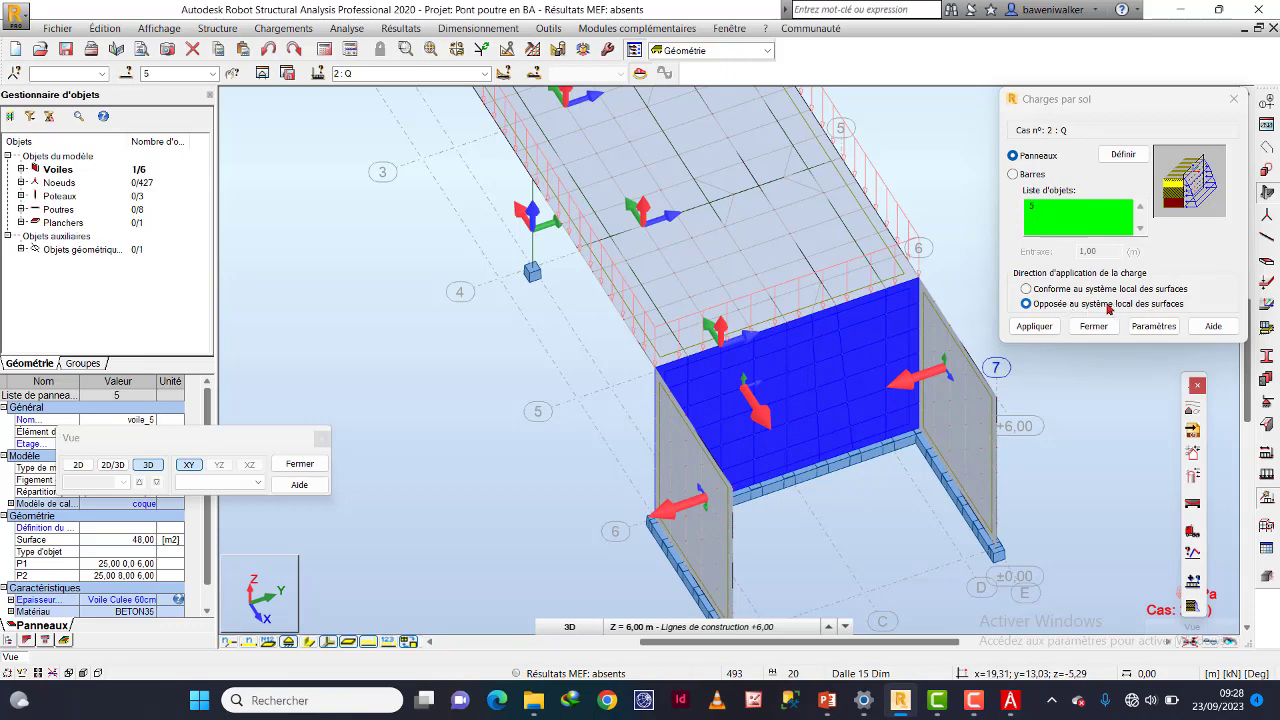
# Define two Argiles et limons layers in the soil pressure parameters for the abutment wall.
pyautogui.click(1152, 329)
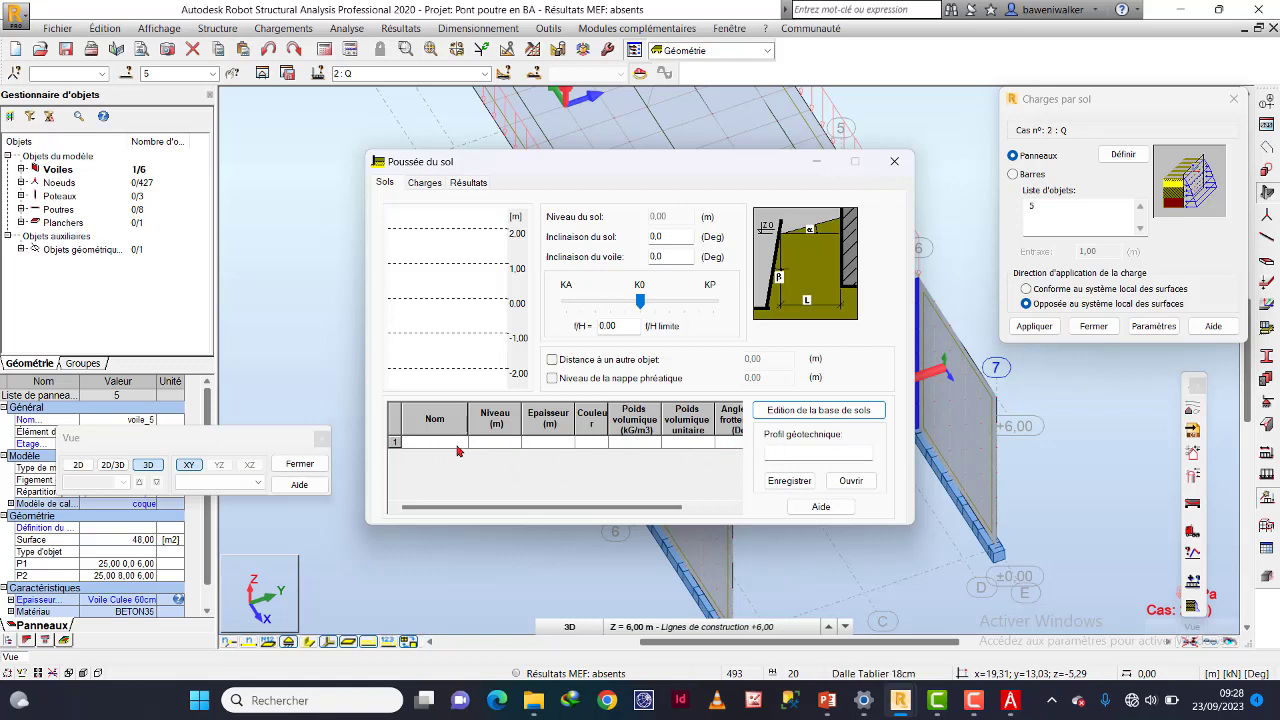
pyautogui.click(457, 451)
pyautogui.click(462, 442)
pyautogui.click(434, 467)
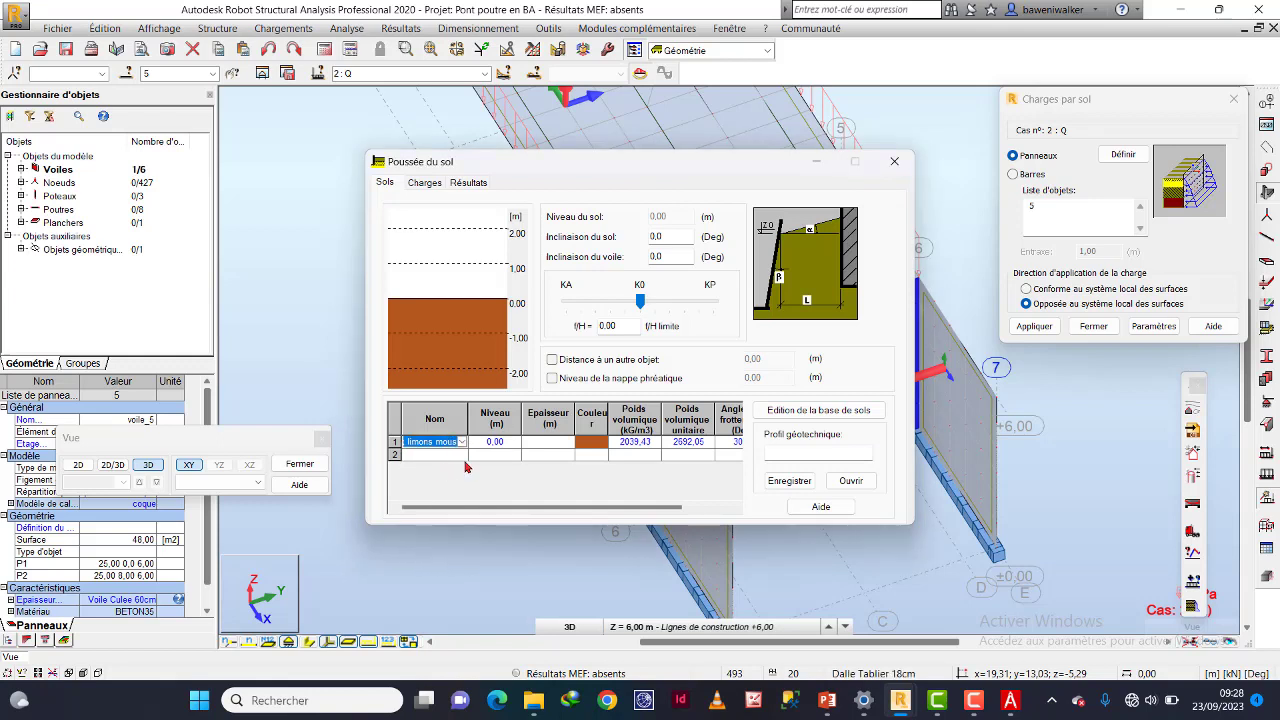
pyautogui.click(462, 458)
pyautogui.click(460, 456)
pyautogui.click(436, 479)
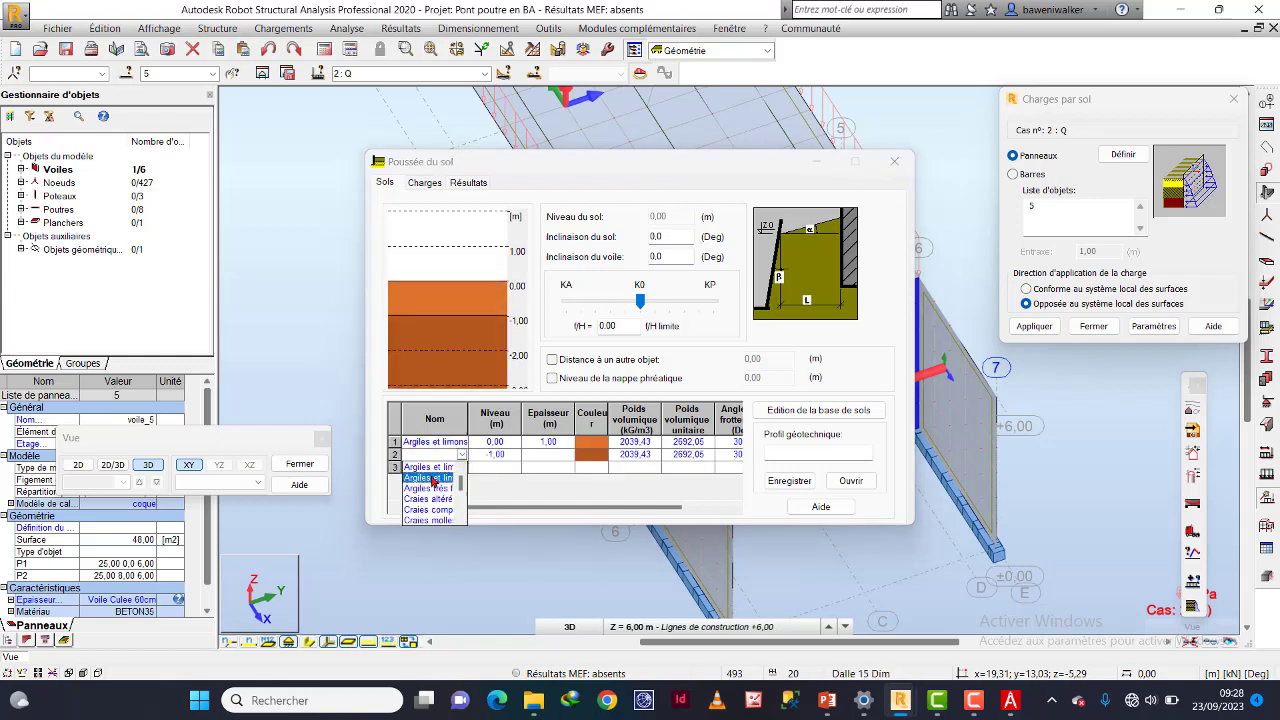
# Set the level of the upper soil layer to 6.00 m and review the soil properties.
pyautogui.click(513, 444)
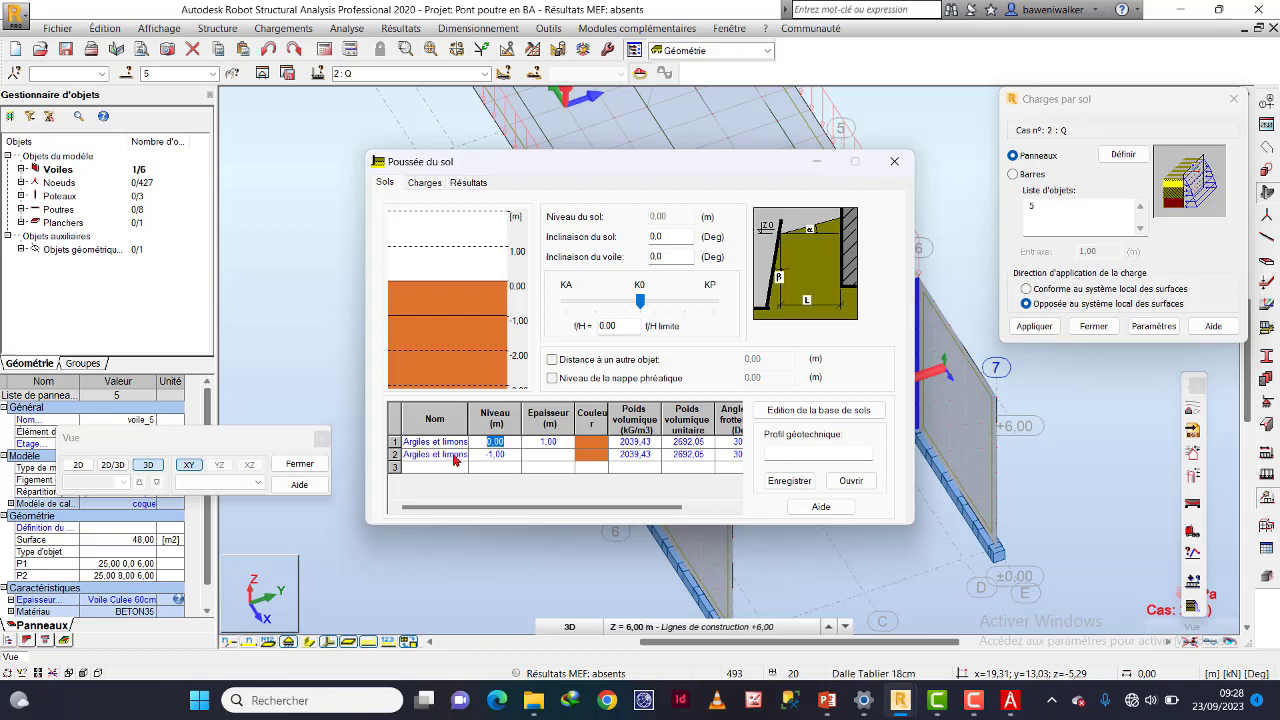
pyautogui.press('Return')
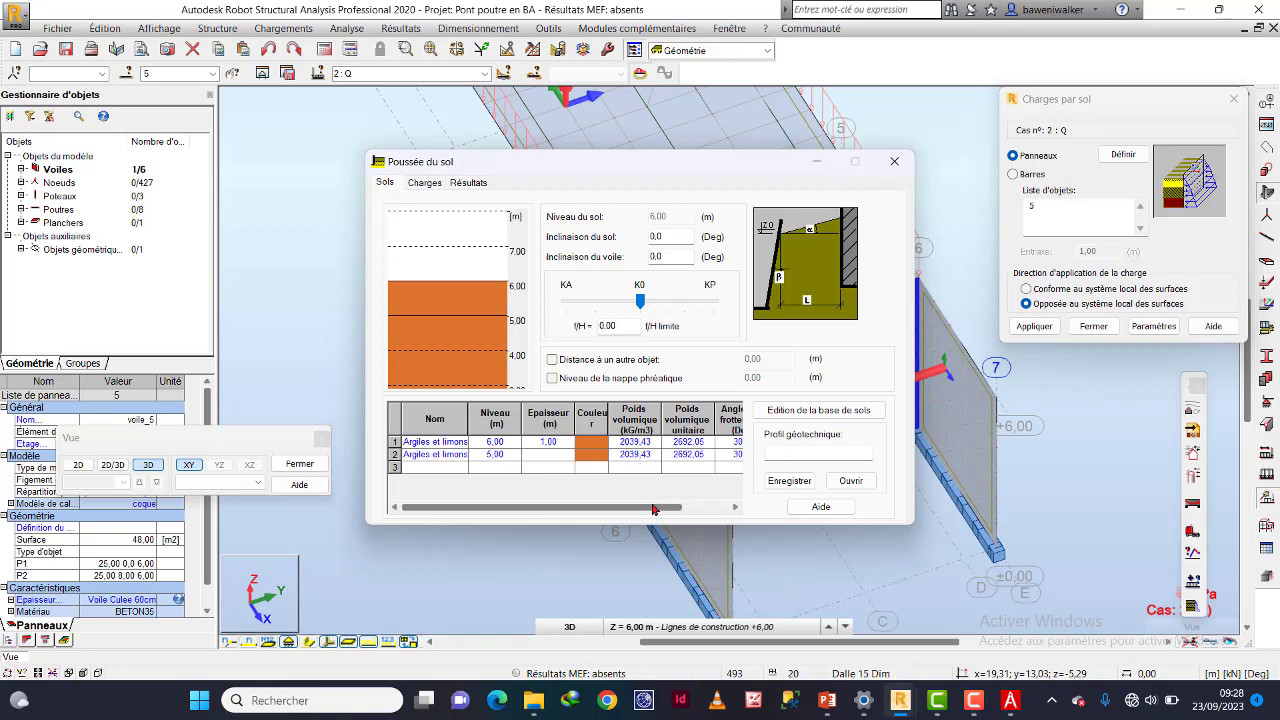
pyautogui.moveTo(655, 509); pyautogui.dragTo(690, 512)
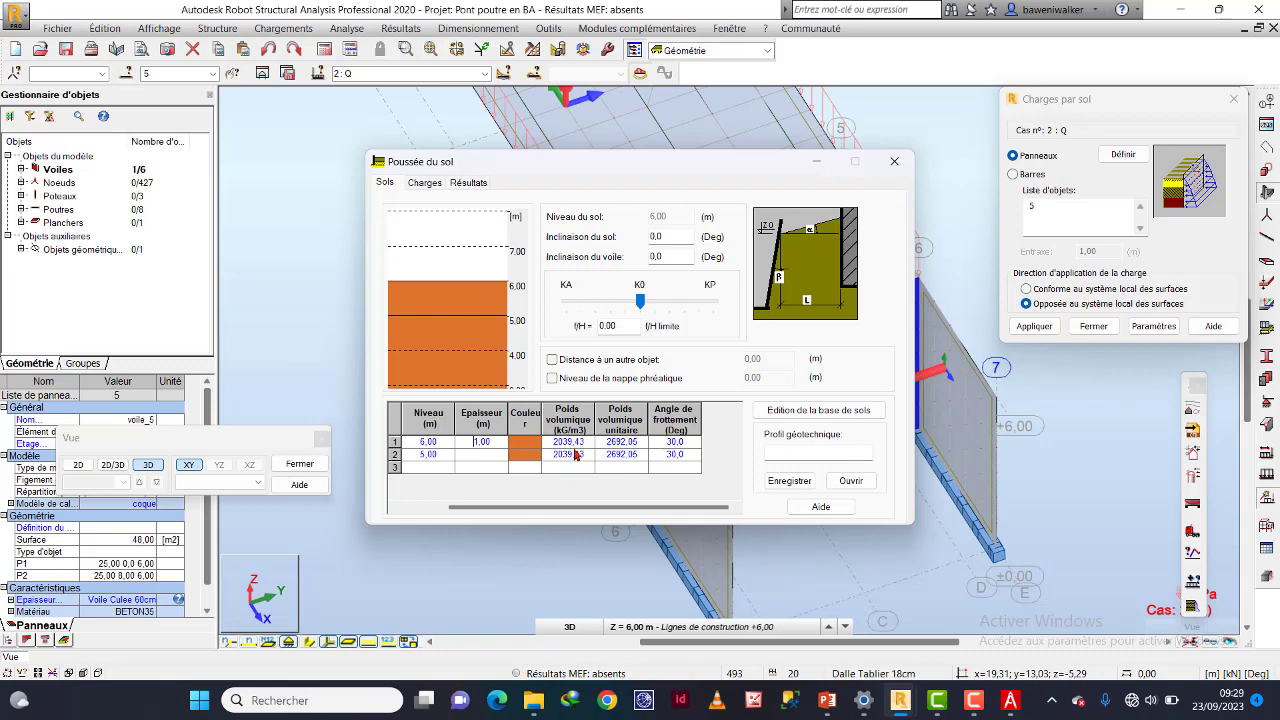
pyautogui.moveTo(625, 507); pyautogui.dragTo(600, 508)
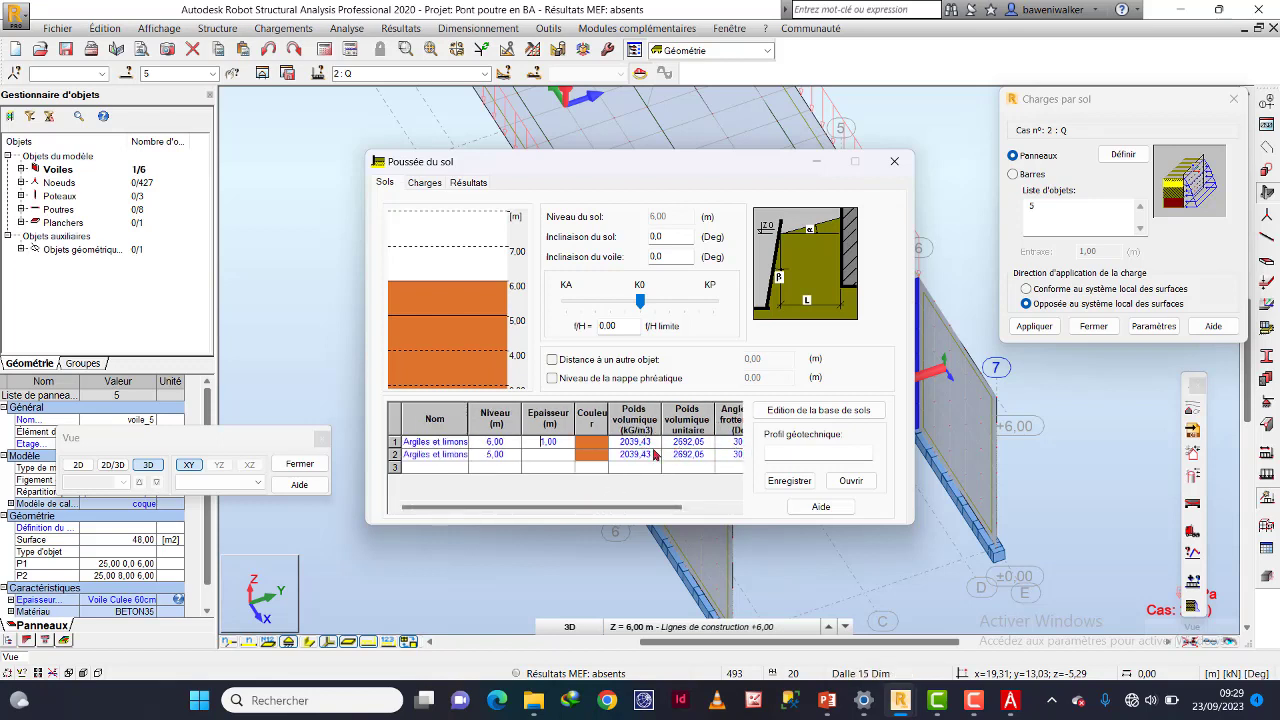
# Accept the soil pressure with the Poussée du sol component and apply it to panel 5, opposite to the local surface system.
pyautogui.click(426, 183)
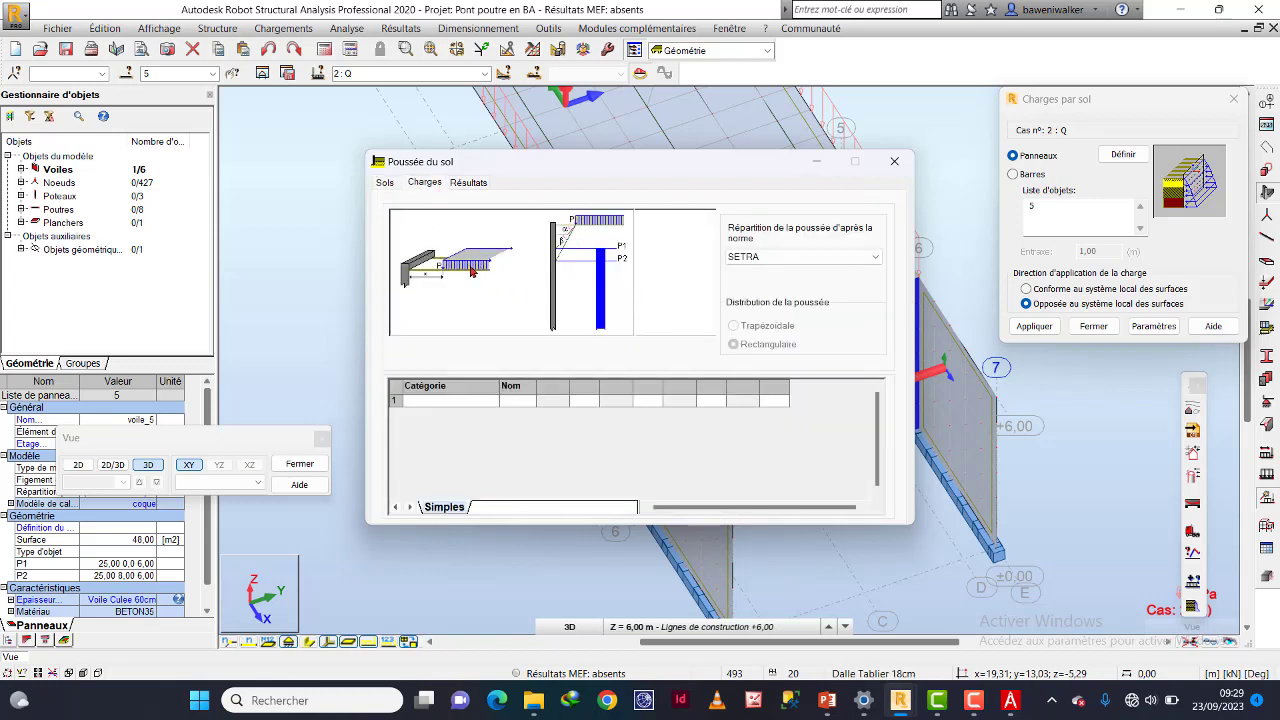
pyautogui.click(474, 186)
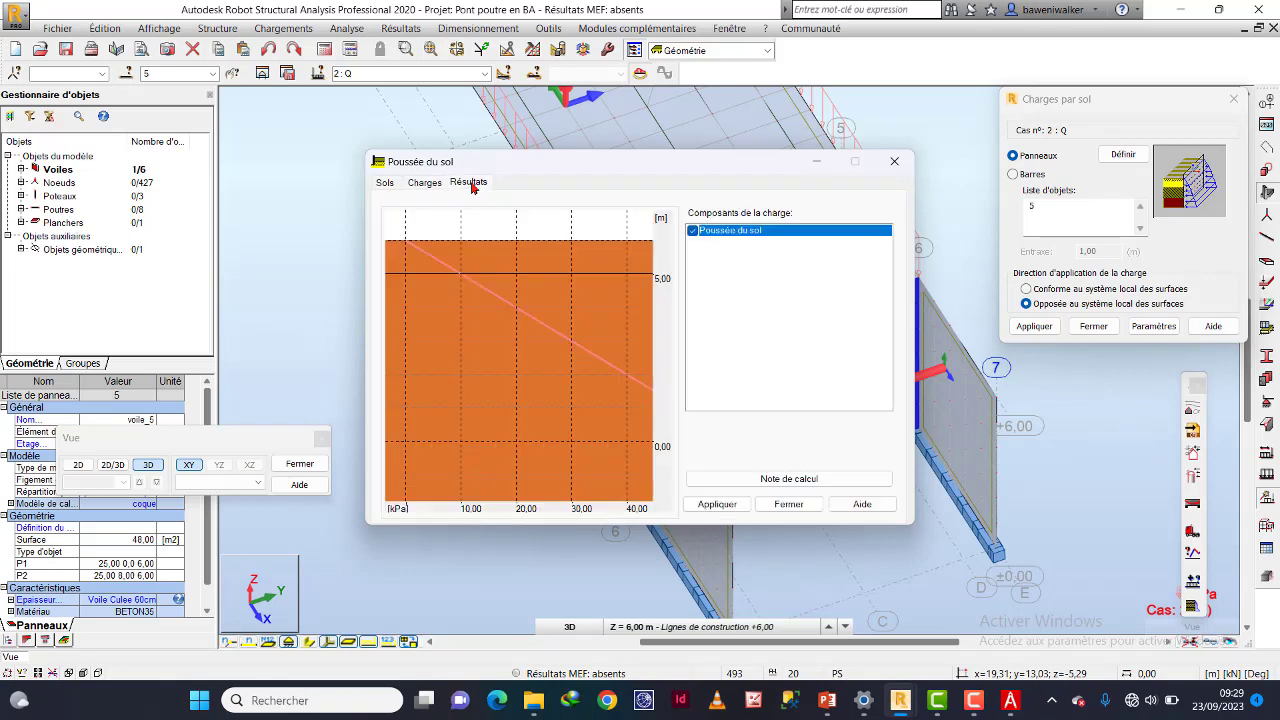
pyautogui.click(692, 231)
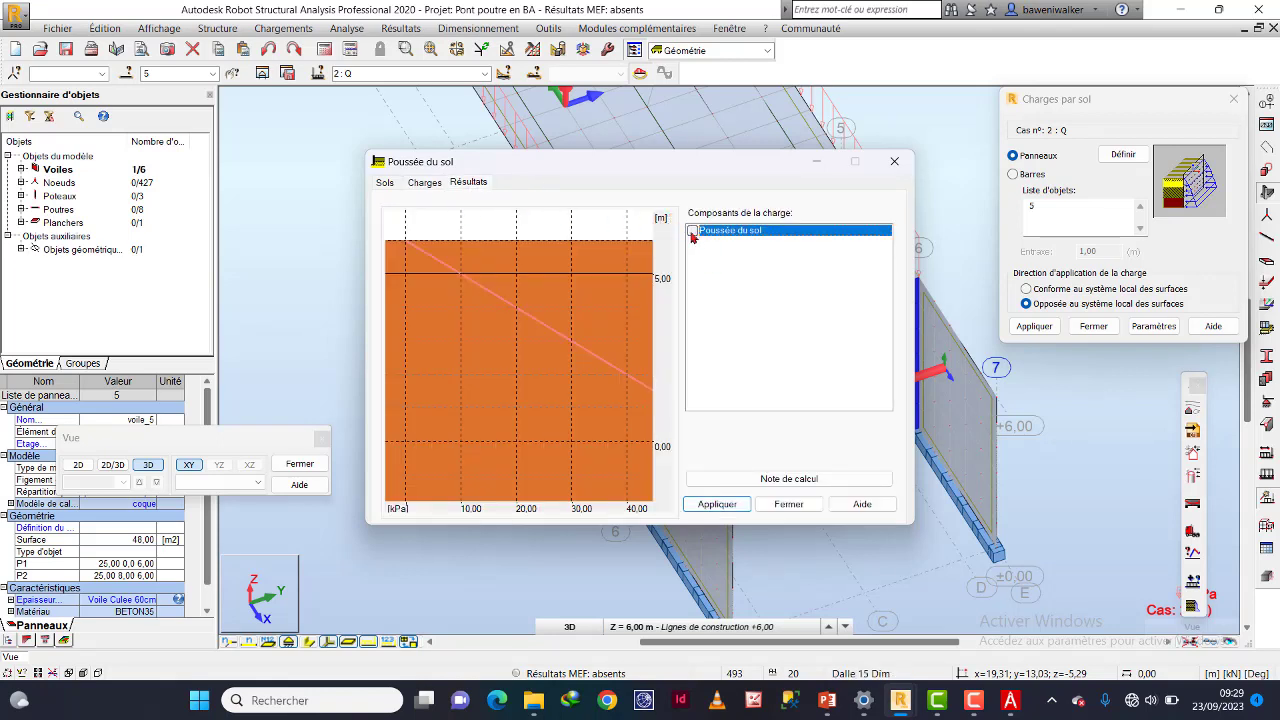
pyautogui.click(692, 231)
pyautogui.click(717, 504)
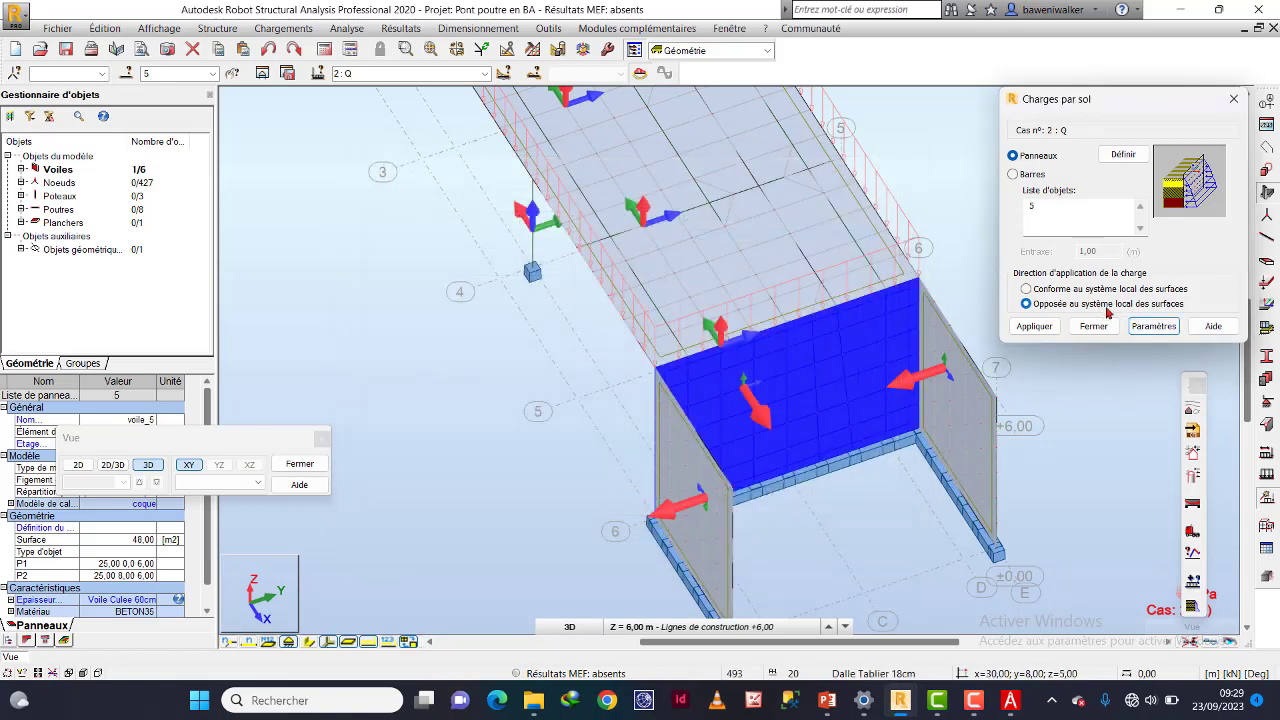
pyautogui.click(1036, 327)
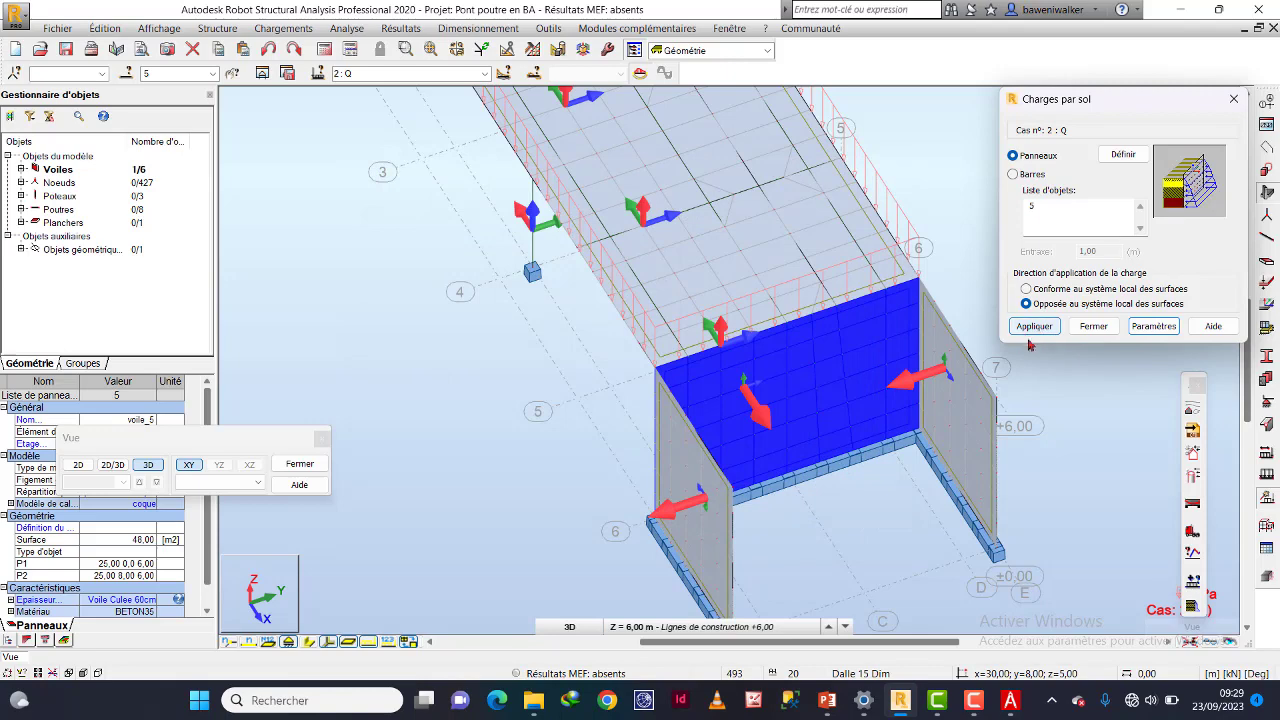
pyautogui.click(1035, 327)
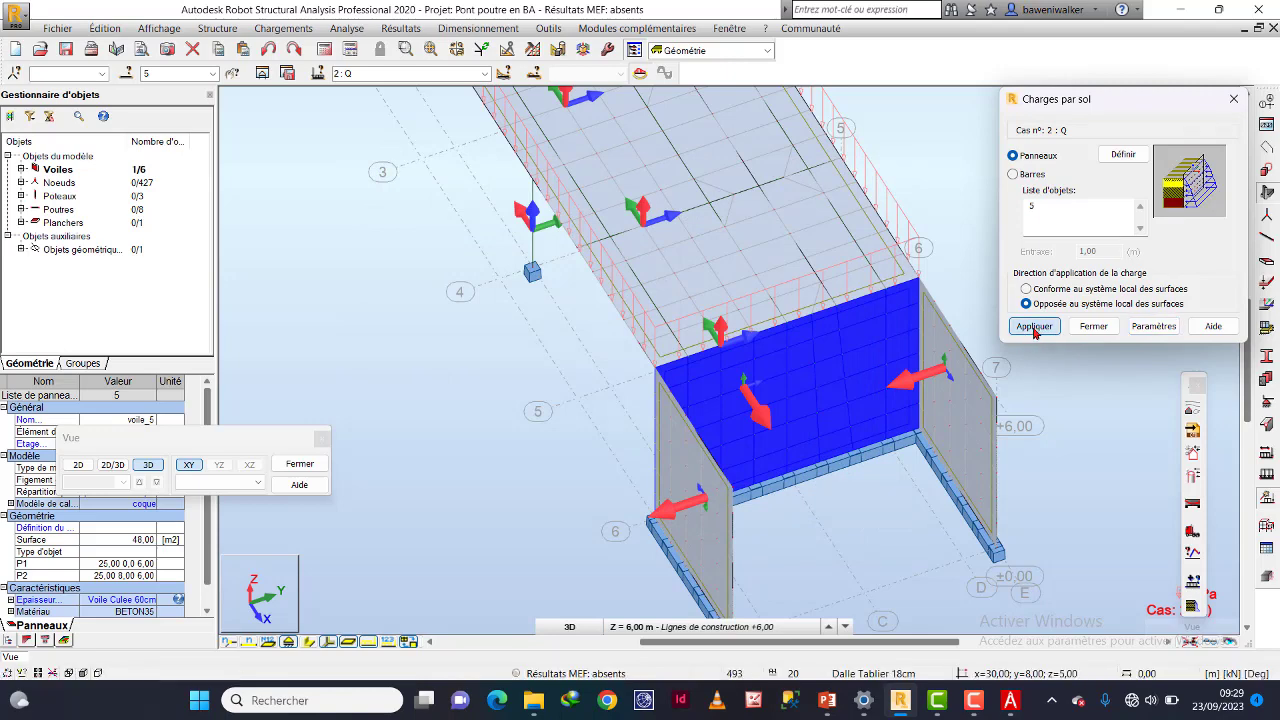
# Apply the defined soil pressure to abutment side wall panel 6, opposite to the local surface system.
pyautogui.scroll(3, 833, 480)
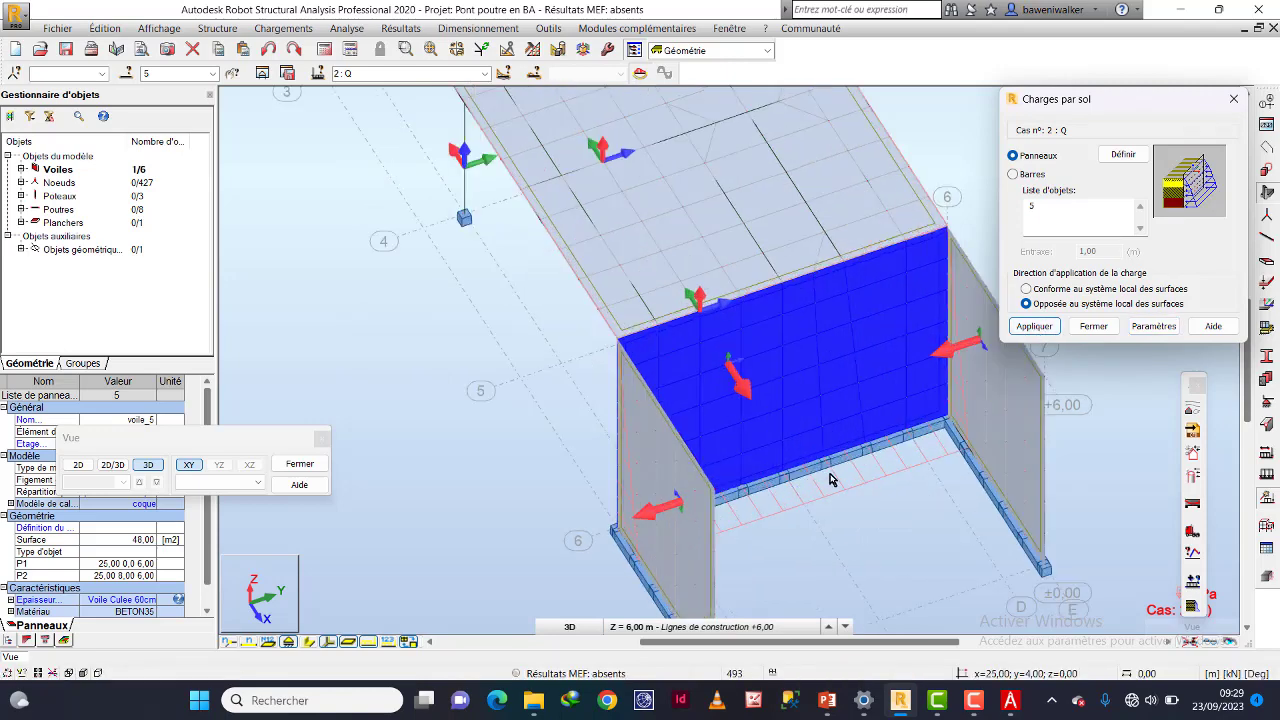
pyautogui.moveTo(871, 491); pyautogui.dragTo(517, 471, button='middle')
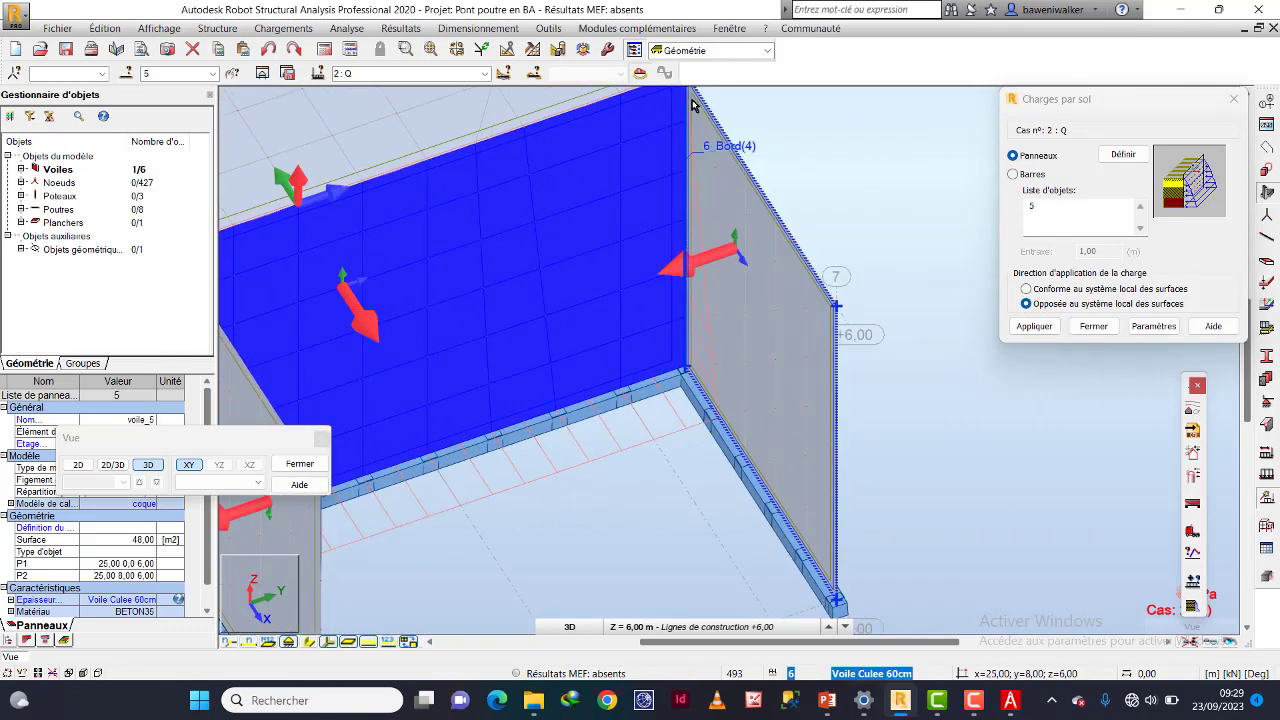
pyautogui.moveTo(700, 128); pyautogui.dragTo(715, 180, button='middle')
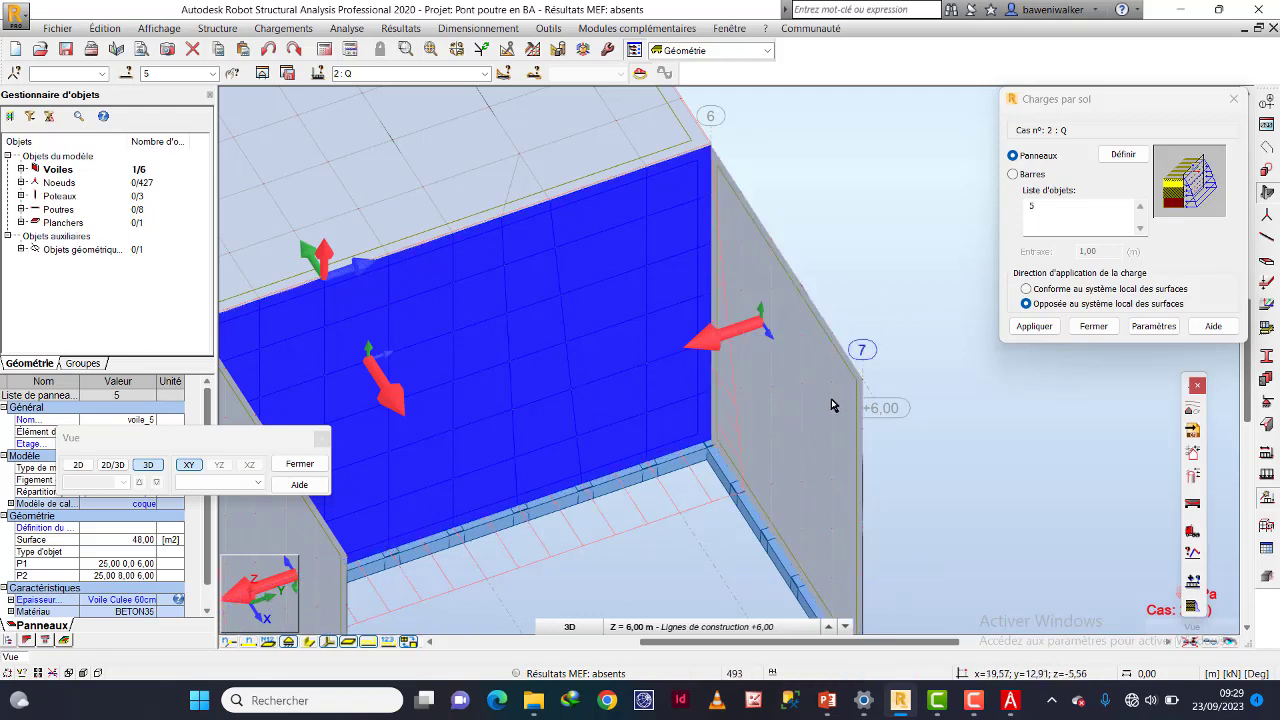
pyautogui.click(787, 391)
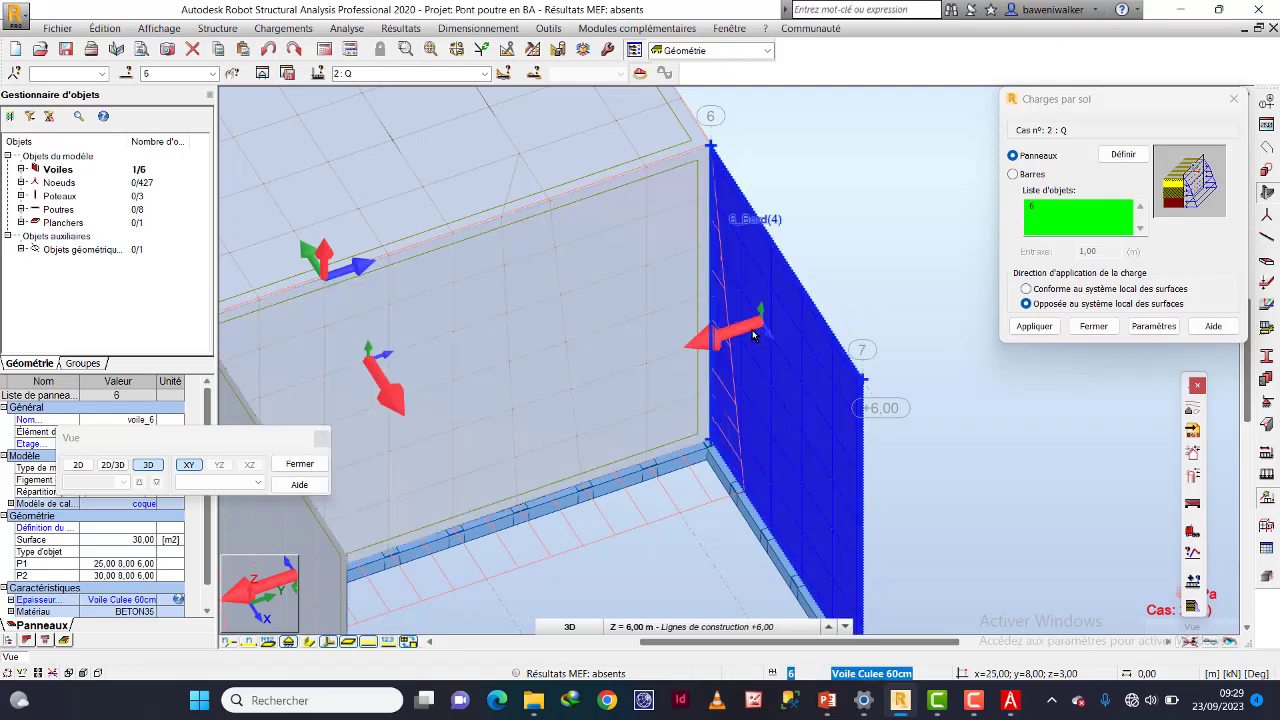
pyautogui.scroll(-1, 756, 336)
pyautogui.scroll(-1, 763, 323)
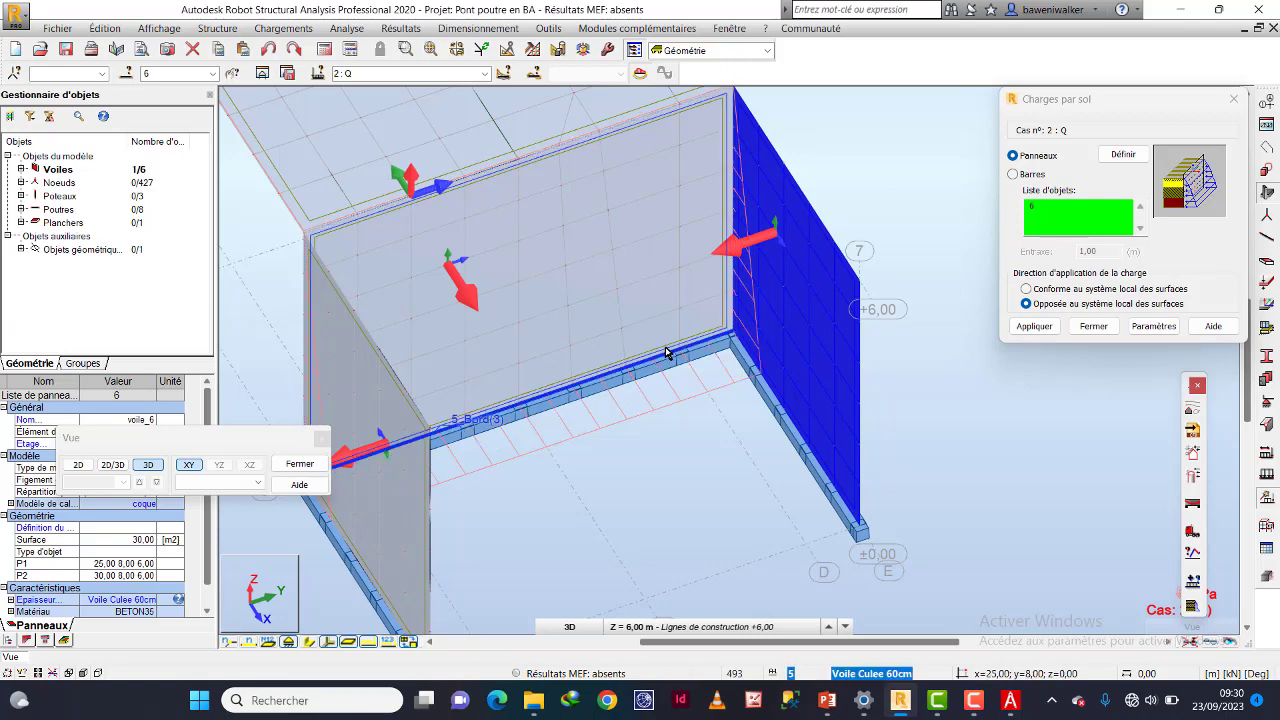
pyautogui.click(1036, 328)
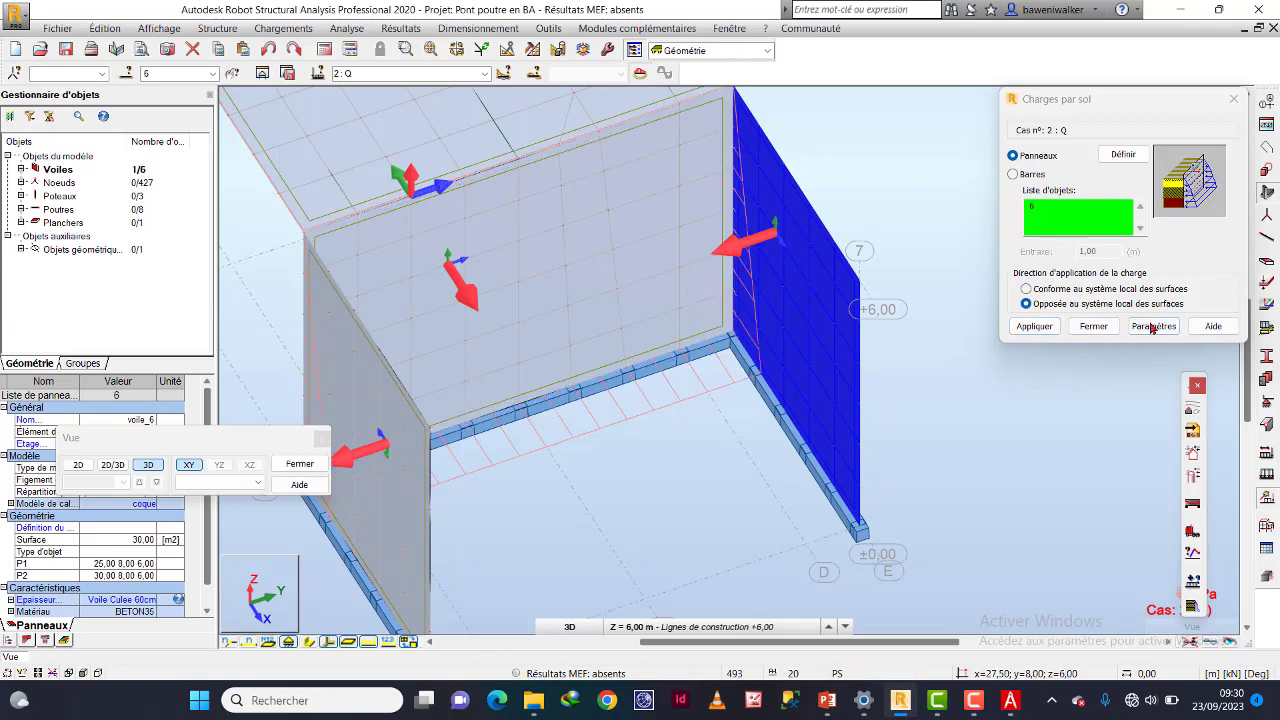
pyautogui.click(1032, 328)
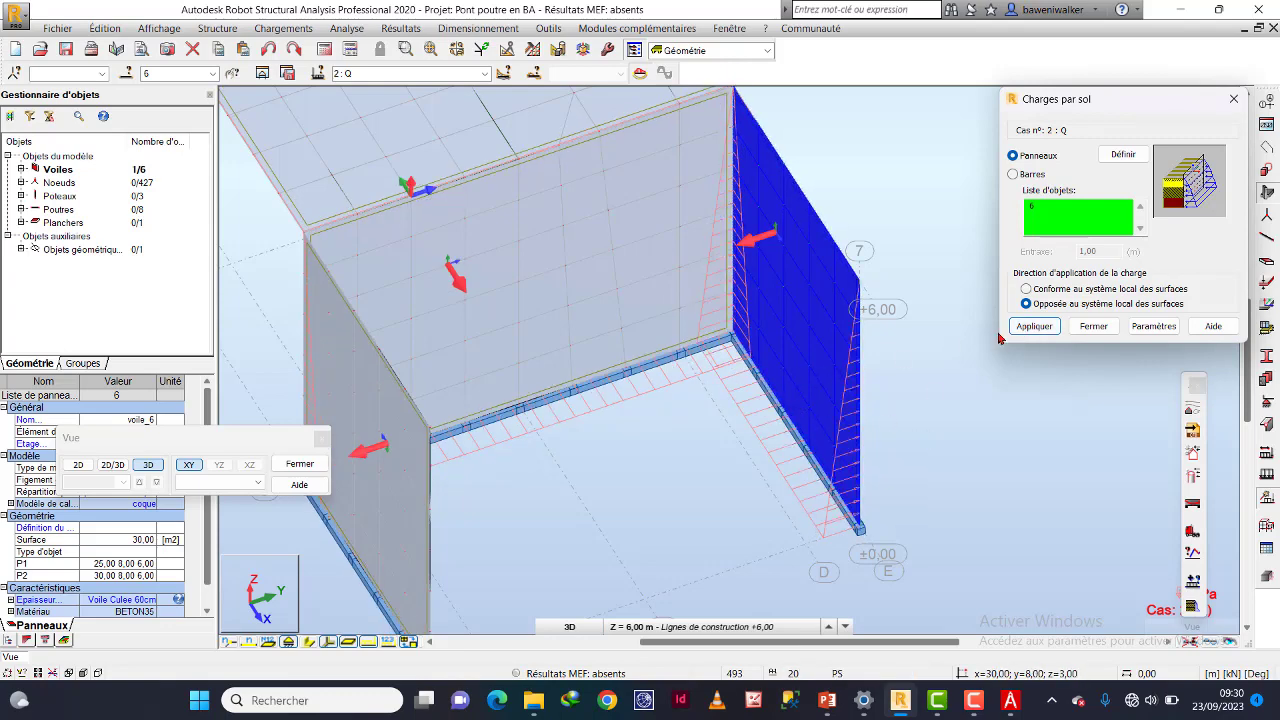
# Apply the soil pressure to the facing side wall, panel 4, in conformity with the local surface system.
pyautogui.scroll(-2, 893, 358)
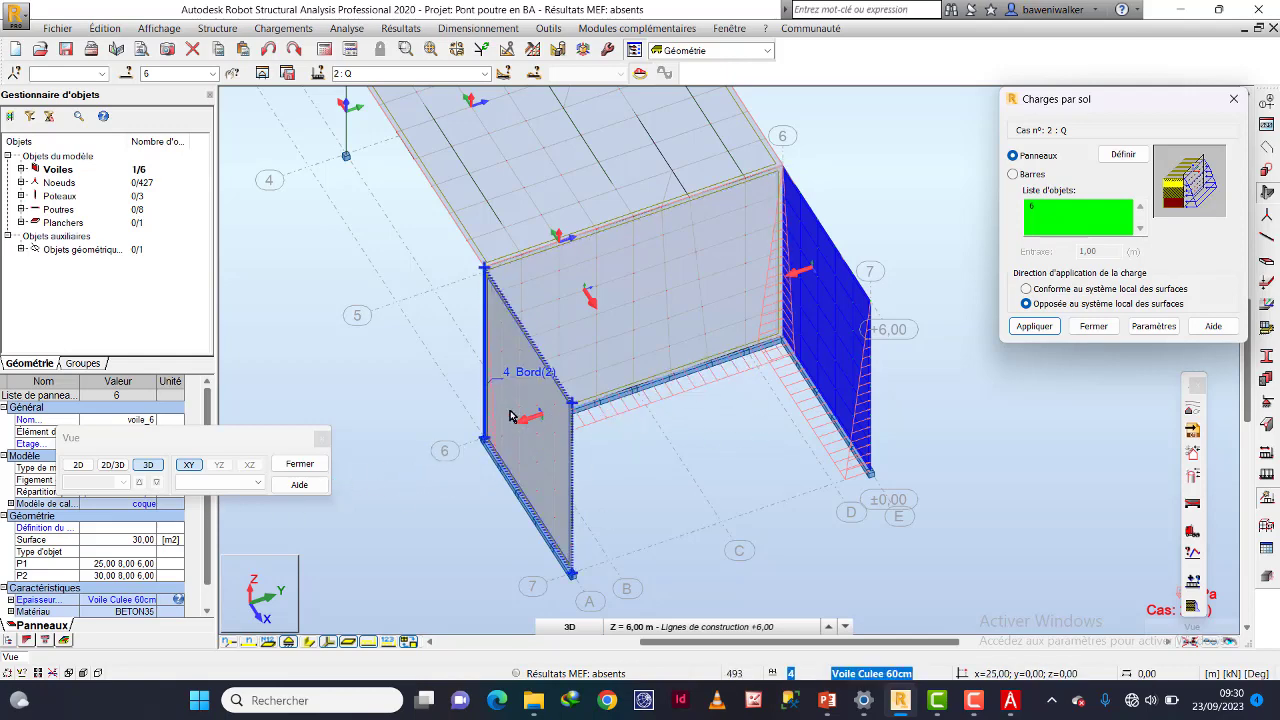
pyautogui.click(1045, 290)
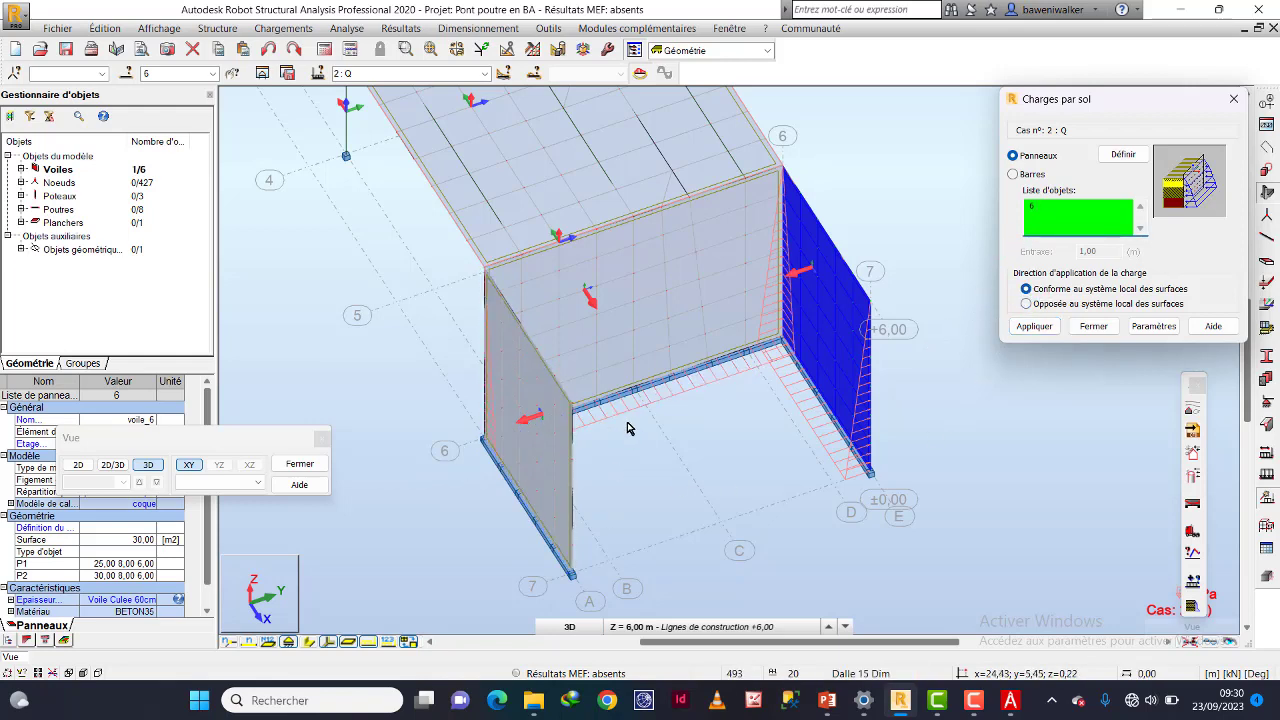
pyautogui.keyDown('shift'); pyautogui.moveTo(628, 426); pyautogui.dragTo(552, 409, button='middle'); pyautogui.keyUp('shift')
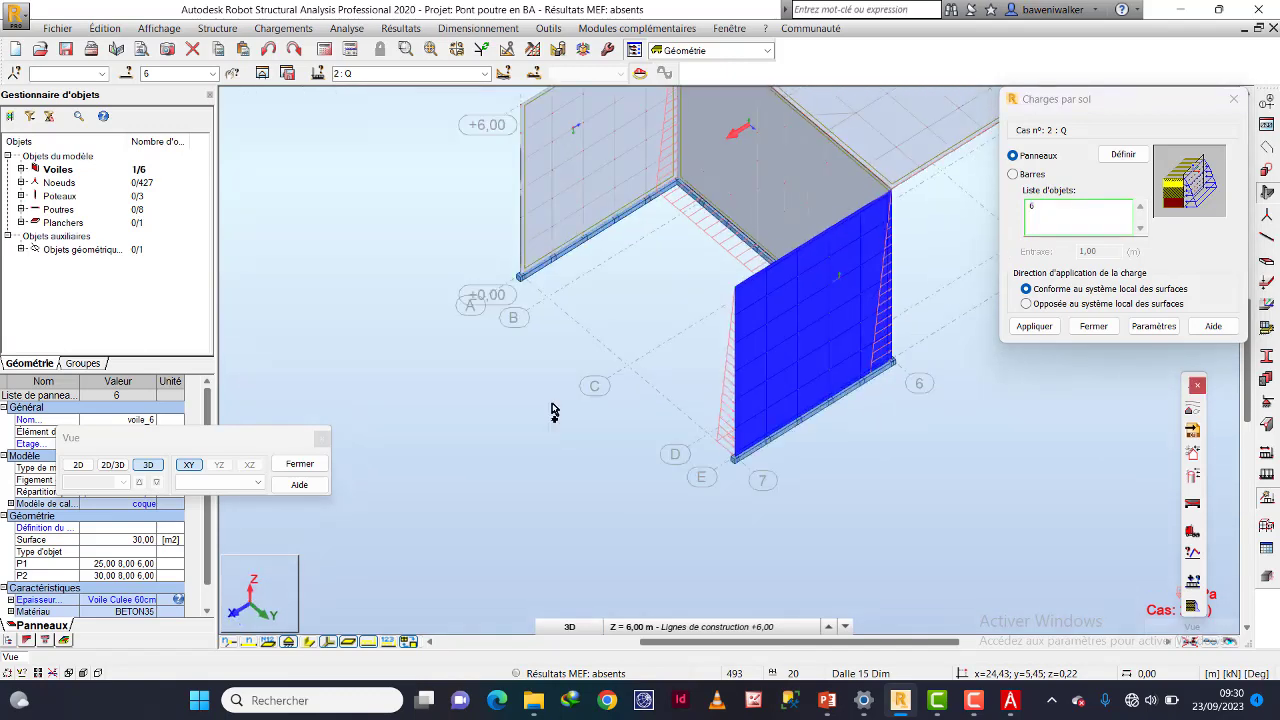
pyautogui.click(569, 185)
pyautogui.keyDown('shift'); pyautogui.moveTo(591, 237); pyautogui.dragTo(680, 320, button='middle'); pyautogui.keyUp('shift')
pyautogui.click(1042, 334)
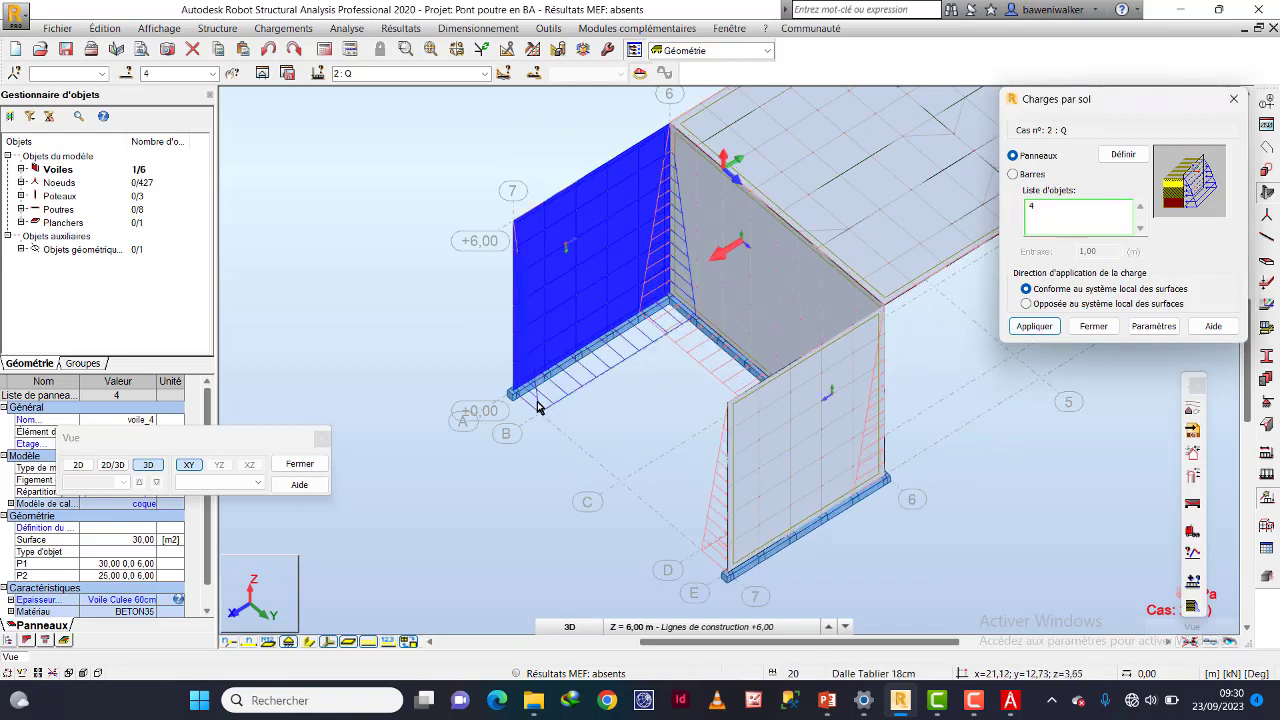
# Apply the soil pressure to the opposite abutment's front wall, panel 2, conforming to the local surface system.
pyautogui.scroll(-3, 404, 375)
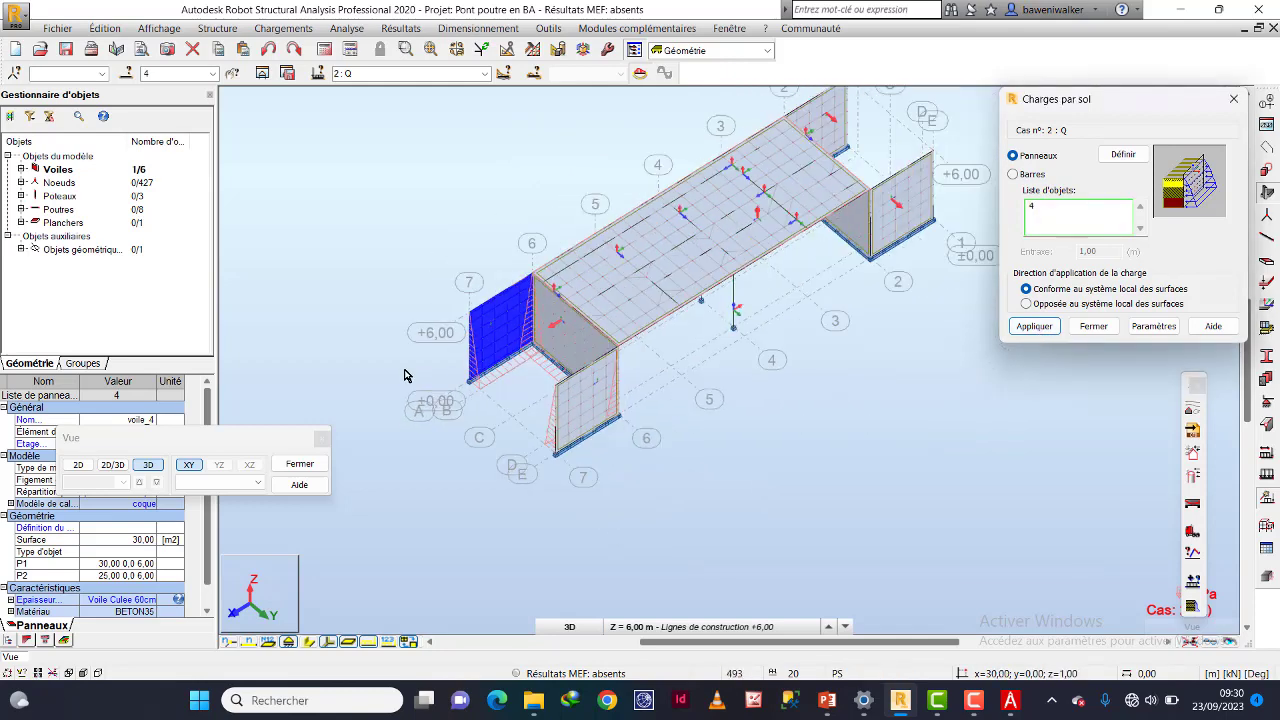
pyautogui.scroll(-2, 404, 375)
pyautogui.keyDown('shift'); pyautogui.moveTo(787, 347); pyautogui.dragTo(634, 334, button='middle'); pyautogui.keyUp('shift')
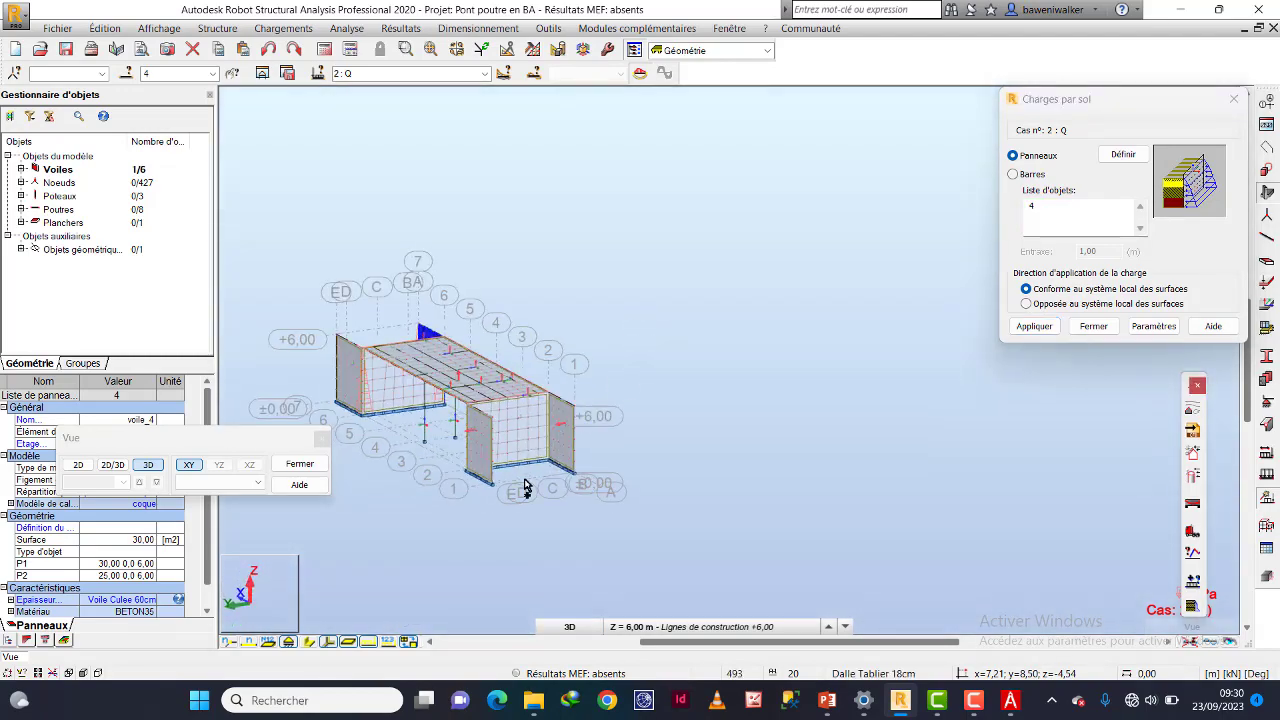
pyautogui.scroll(6, 524, 487)
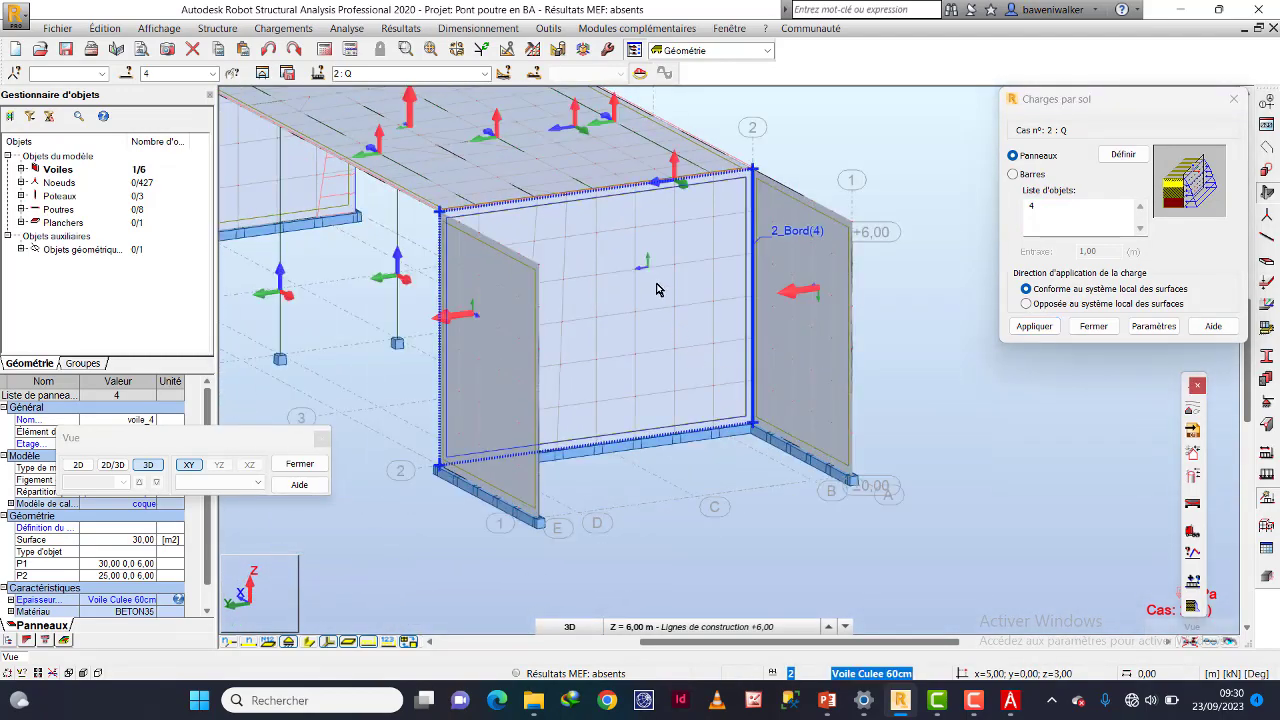
pyautogui.click(641, 254)
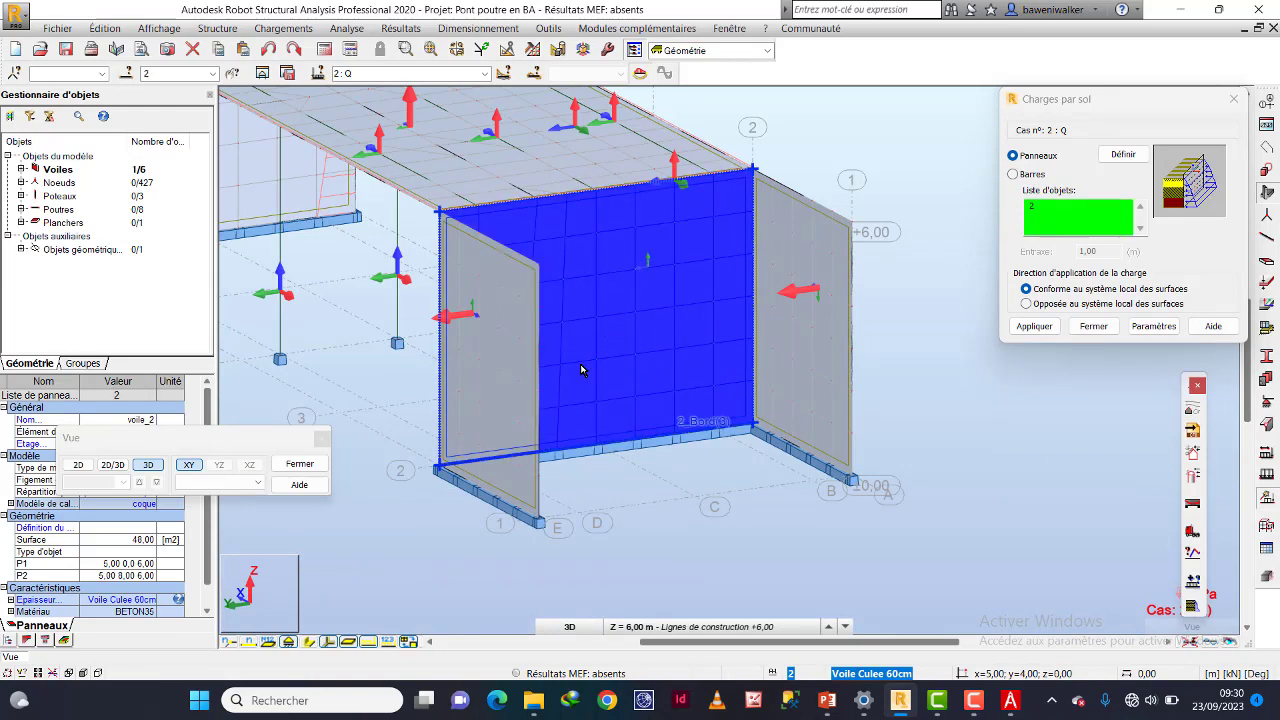
pyautogui.keyDown('shift'); pyautogui.moveTo(590, 365); pyautogui.dragTo(660, 380, button='middle'); pyautogui.keyUp('shift')
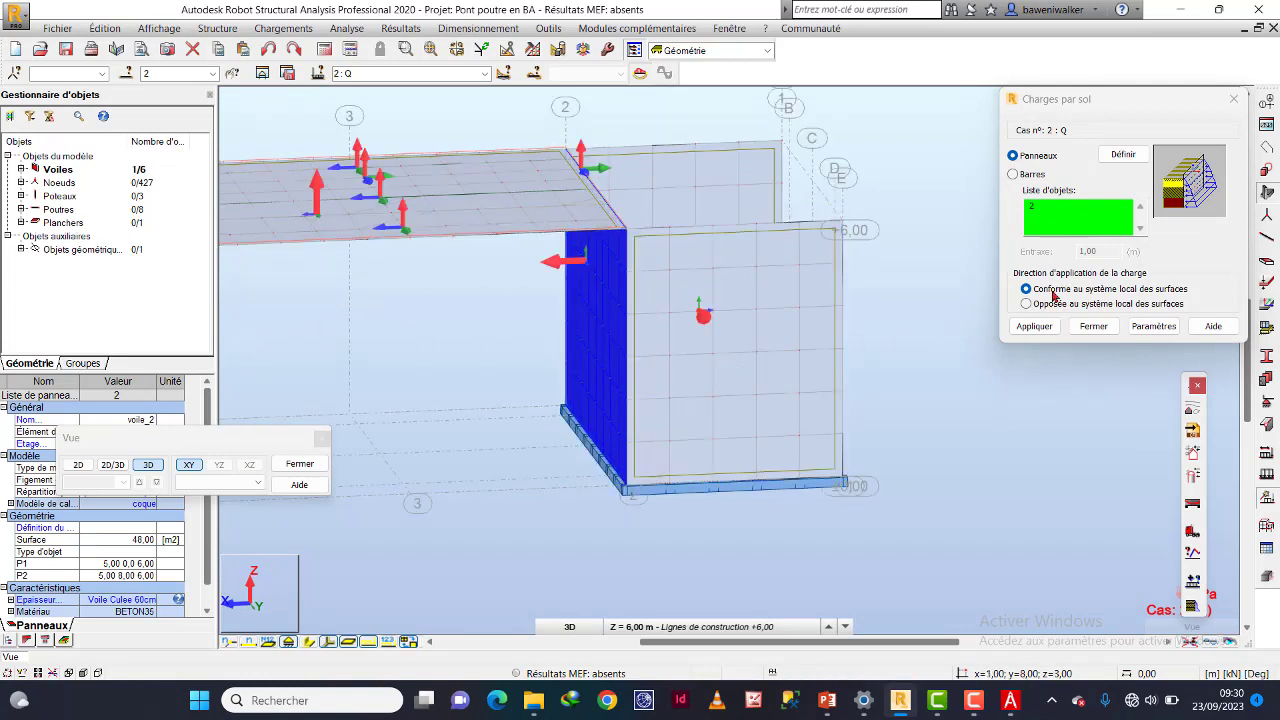
pyautogui.click(1034, 326)
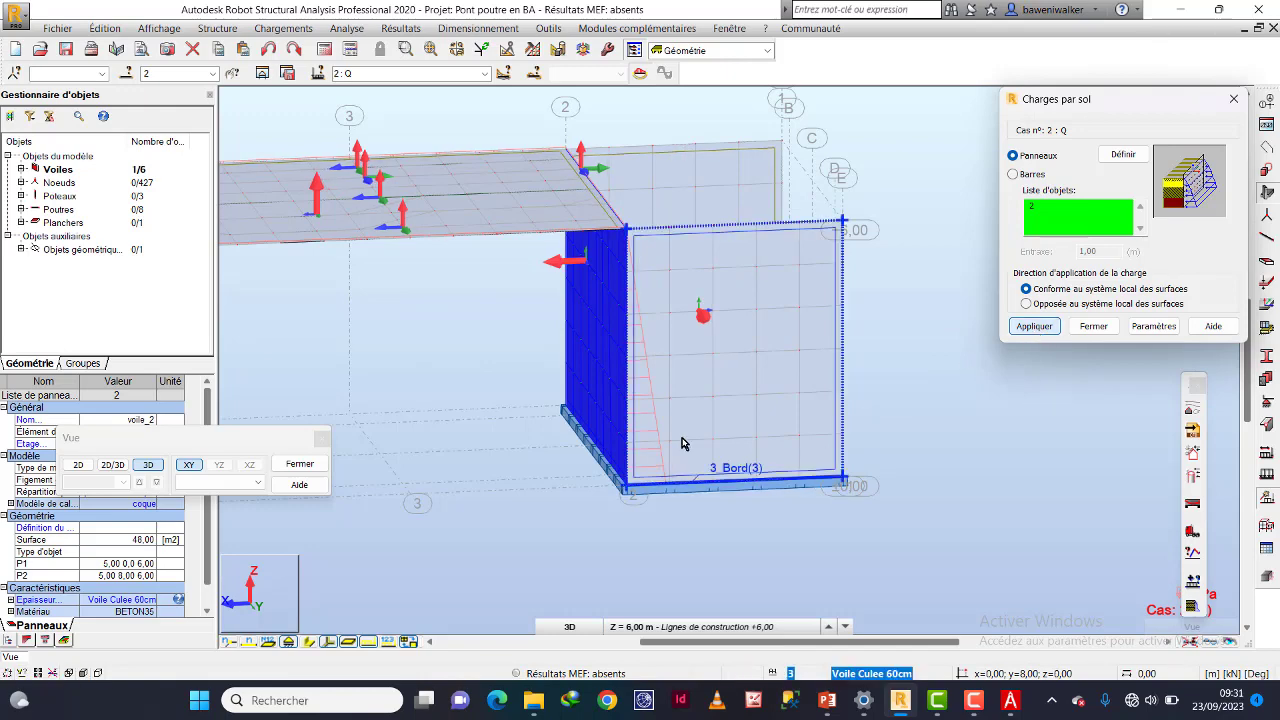
# Apply the soil pressure to side wall panel 1 of the second abutment, opposite to the local surface system.
pyautogui.moveTo(826, 434); pyautogui.dragTo(787, 450, button='middle')
pyautogui.click(787, 377)
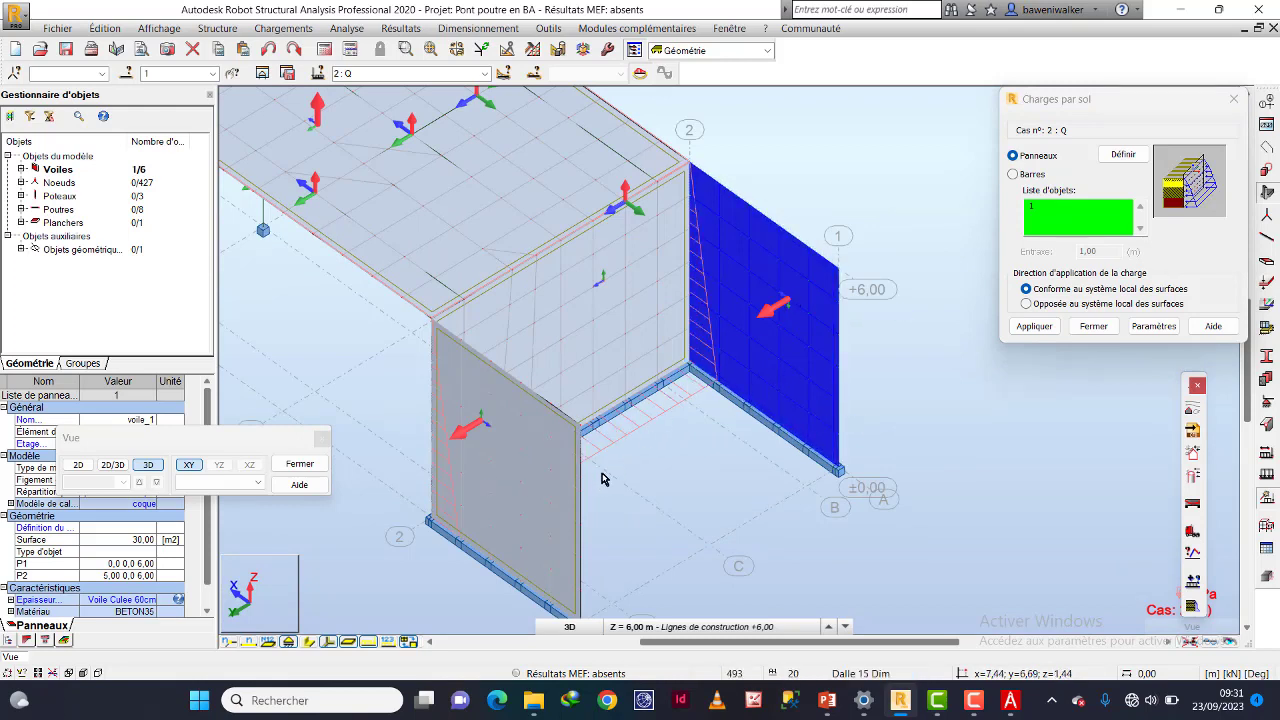
pyautogui.click(1068, 305)
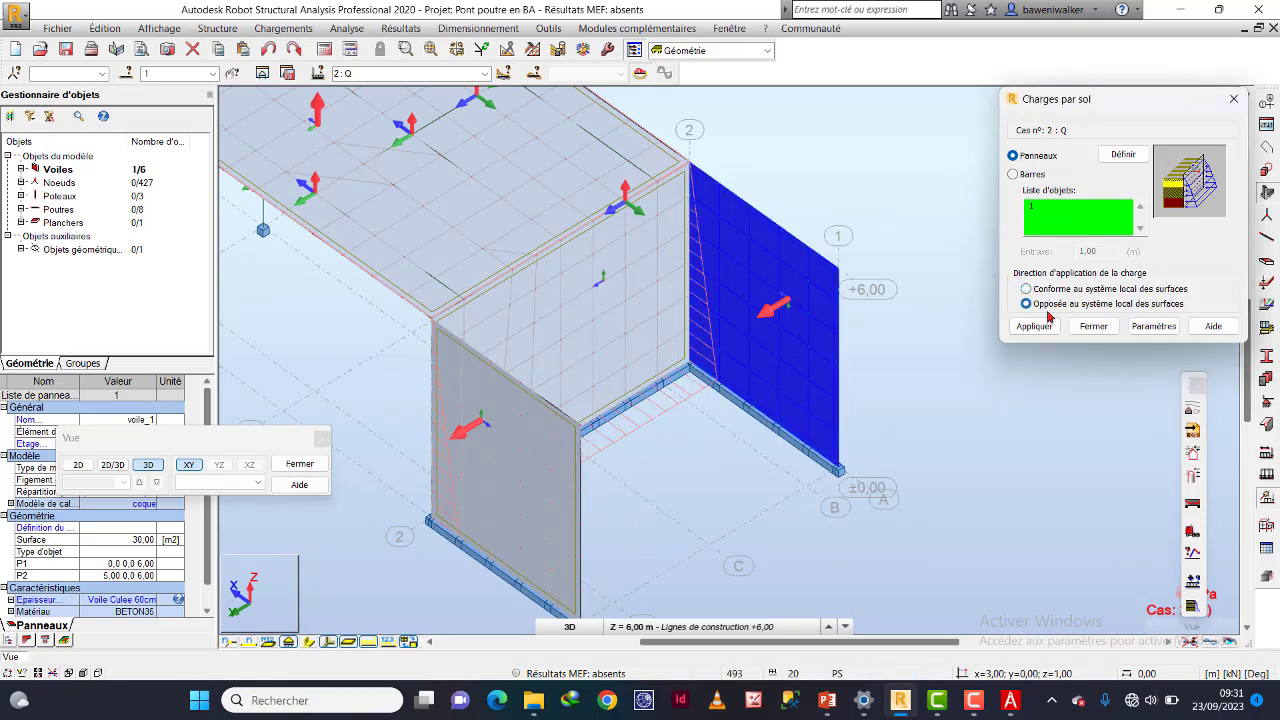
pyautogui.click(1032, 332)
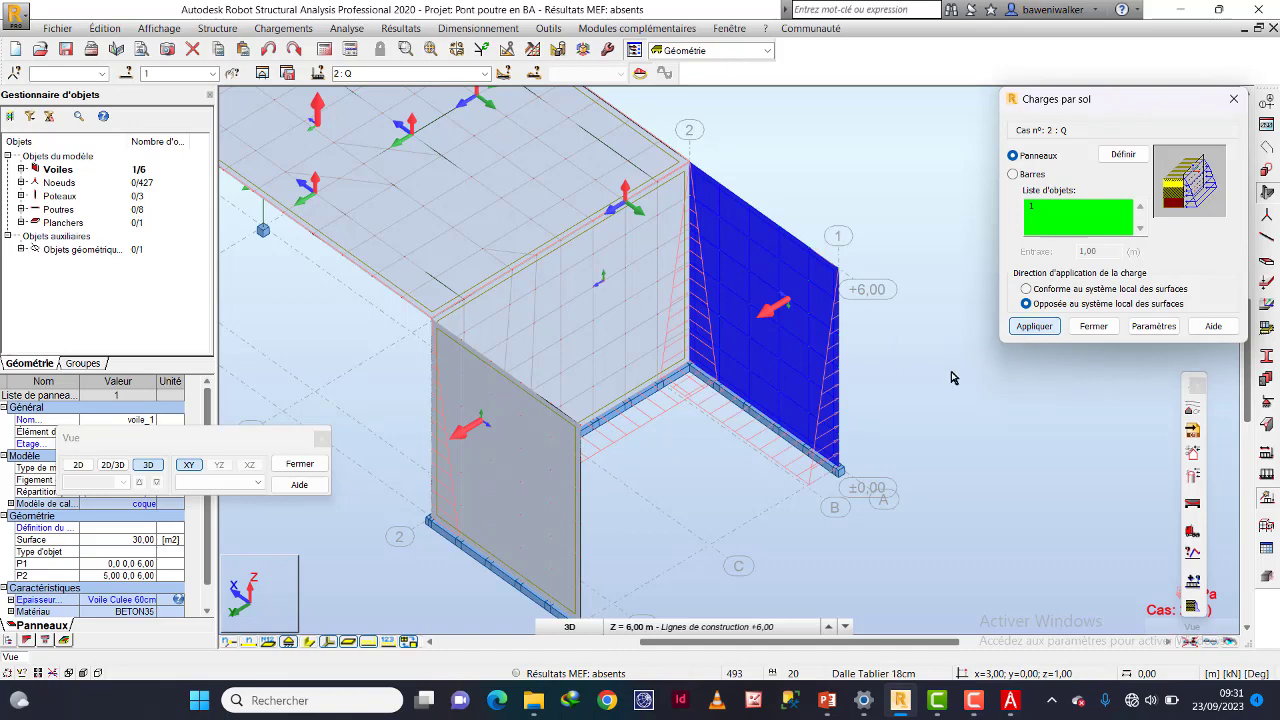
# Apply the soil pressure to side wall panel 3, conforming to the local surface system, and finish the soil loading.
pyautogui.moveTo(895, 436); pyautogui.dragTo(780, 443, button='middle')
pyautogui.moveTo(436, 193); pyautogui.dragTo(571, 275, button='middle')
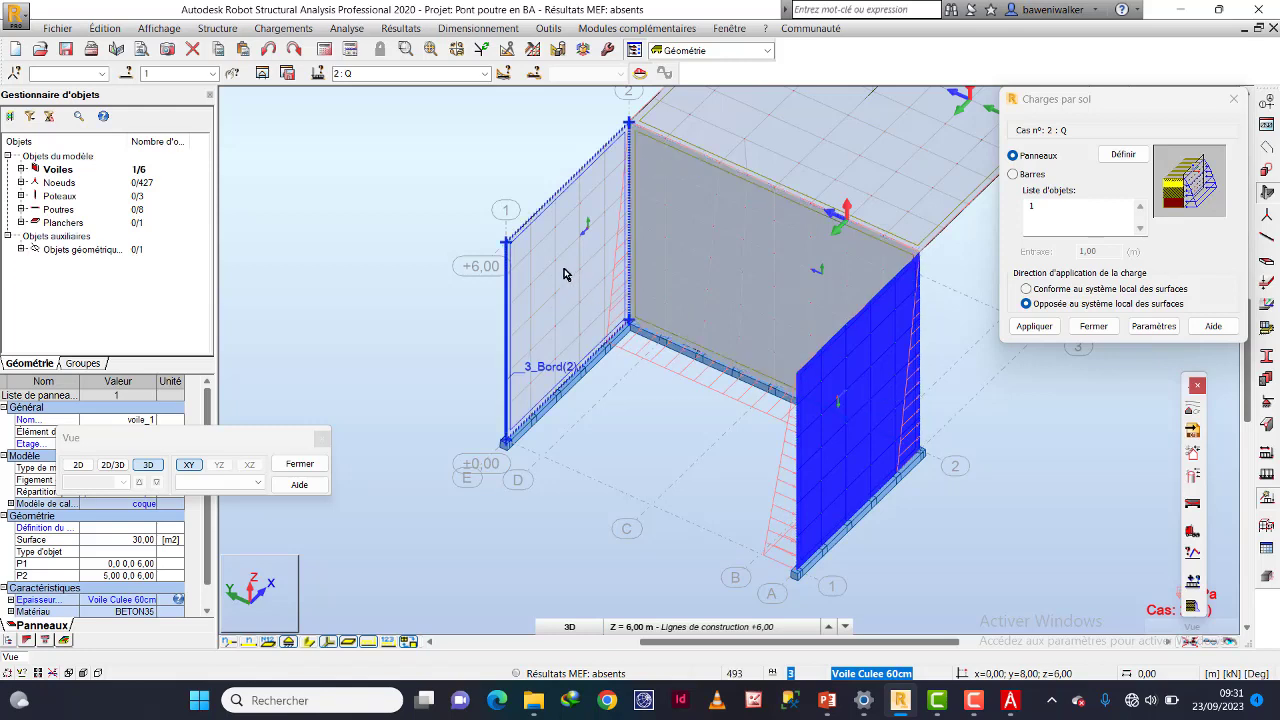
pyautogui.click(568, 278)
pyautogui.click(1045, 325)
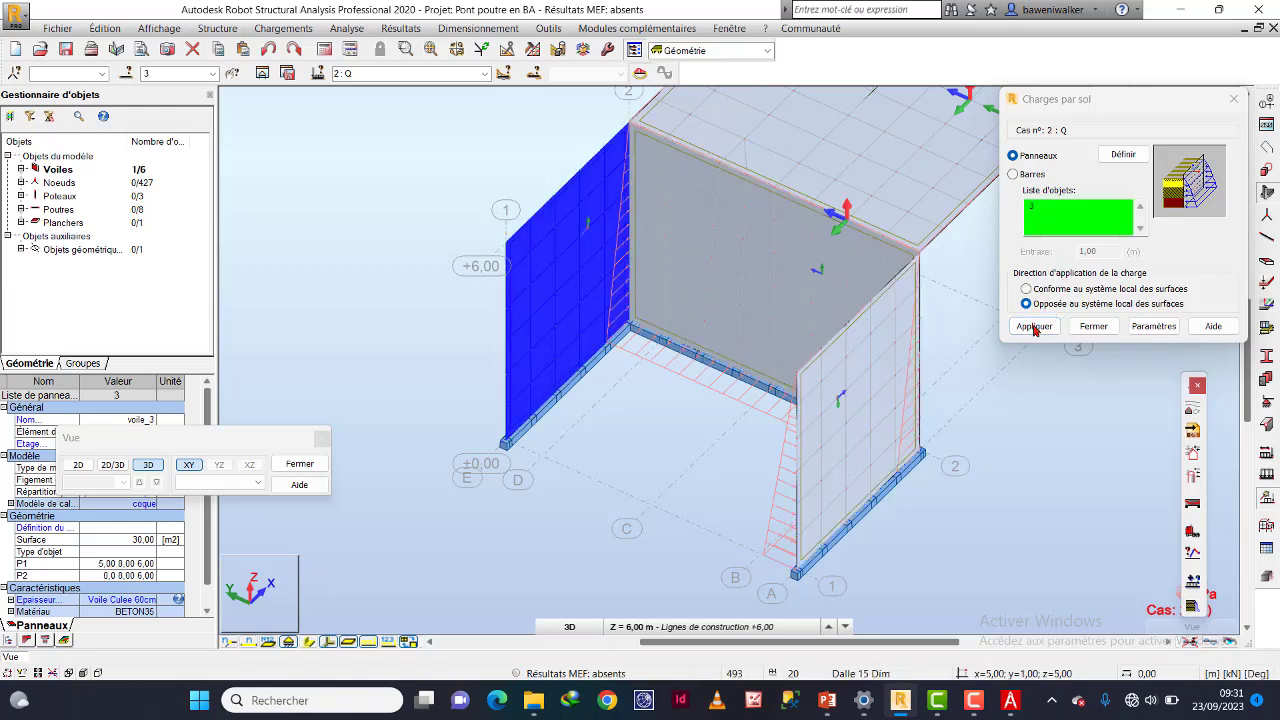
pyautogui.click(1040, 290)
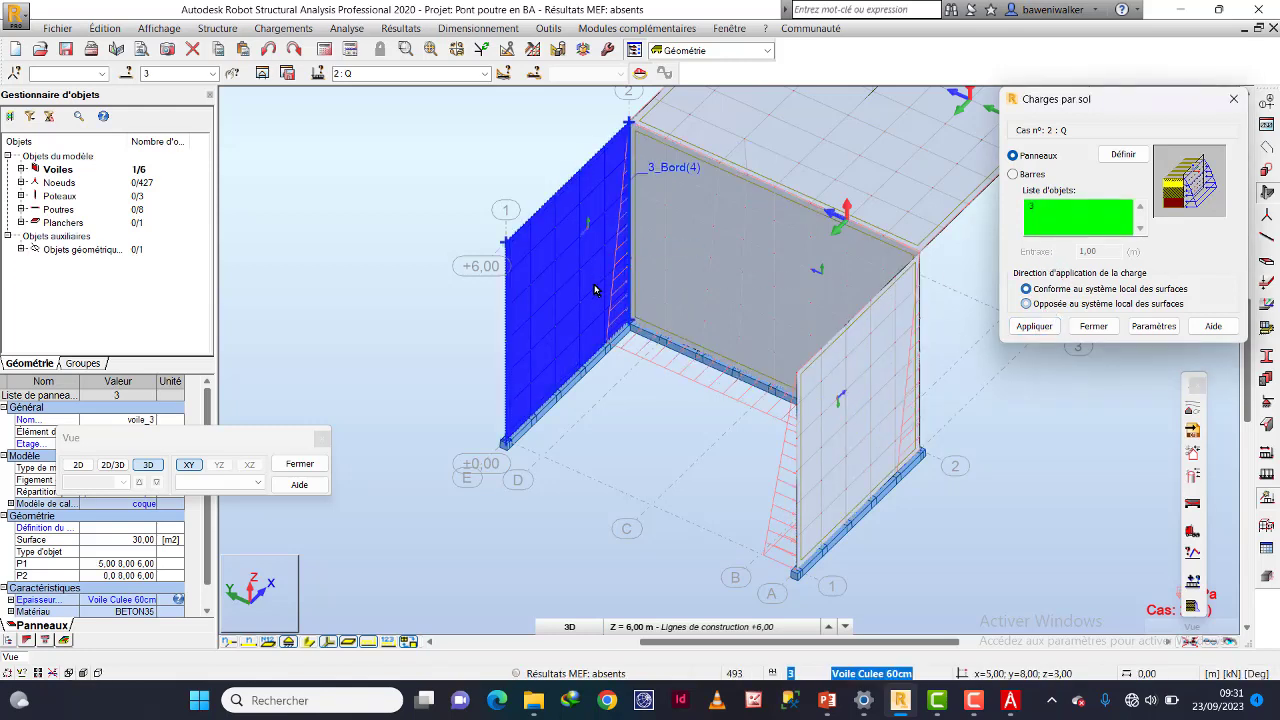
pyautogui.click(1056, 328)
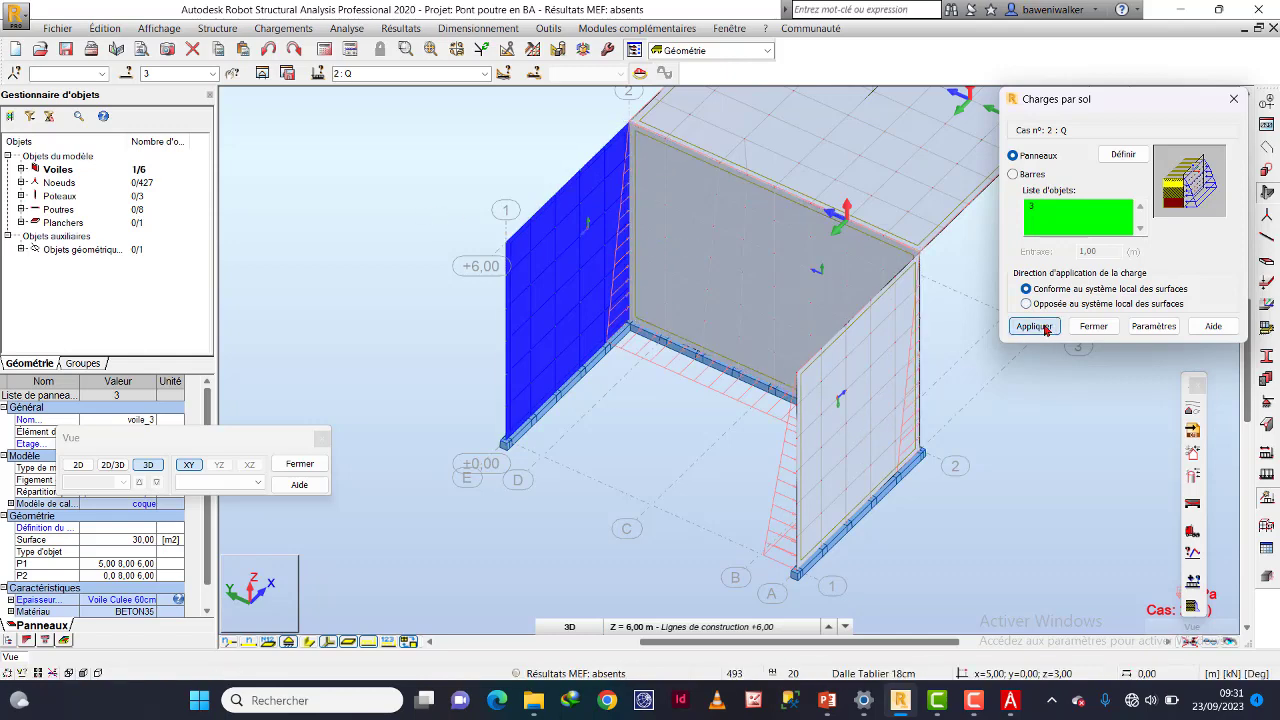
pyautogui.click(1095, 328)
# Clear the panel selection and hide the local coordinate systems across the whole bridge model.
pyautogui.scroll(-8, 606, 443)
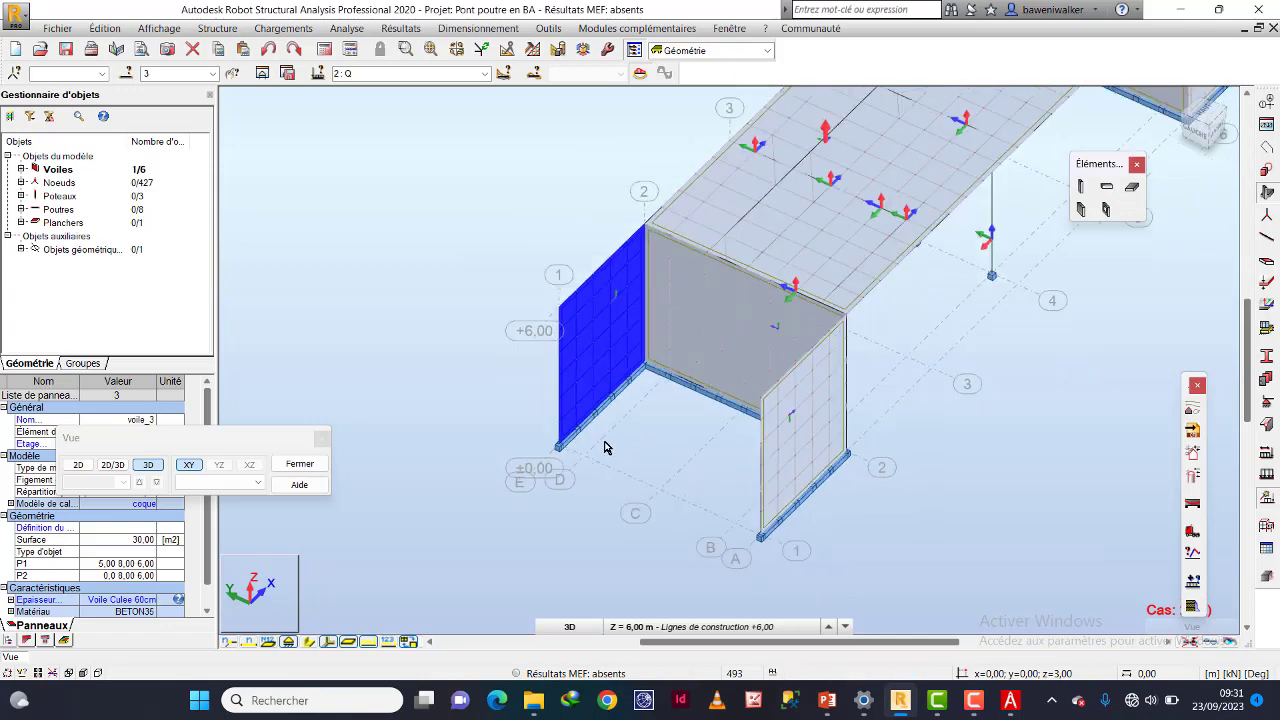
pyautogui.moveTo(644, 443); pyautogui.dragTo(744, 444, button='middle')
pyautogui.click(762, 450)
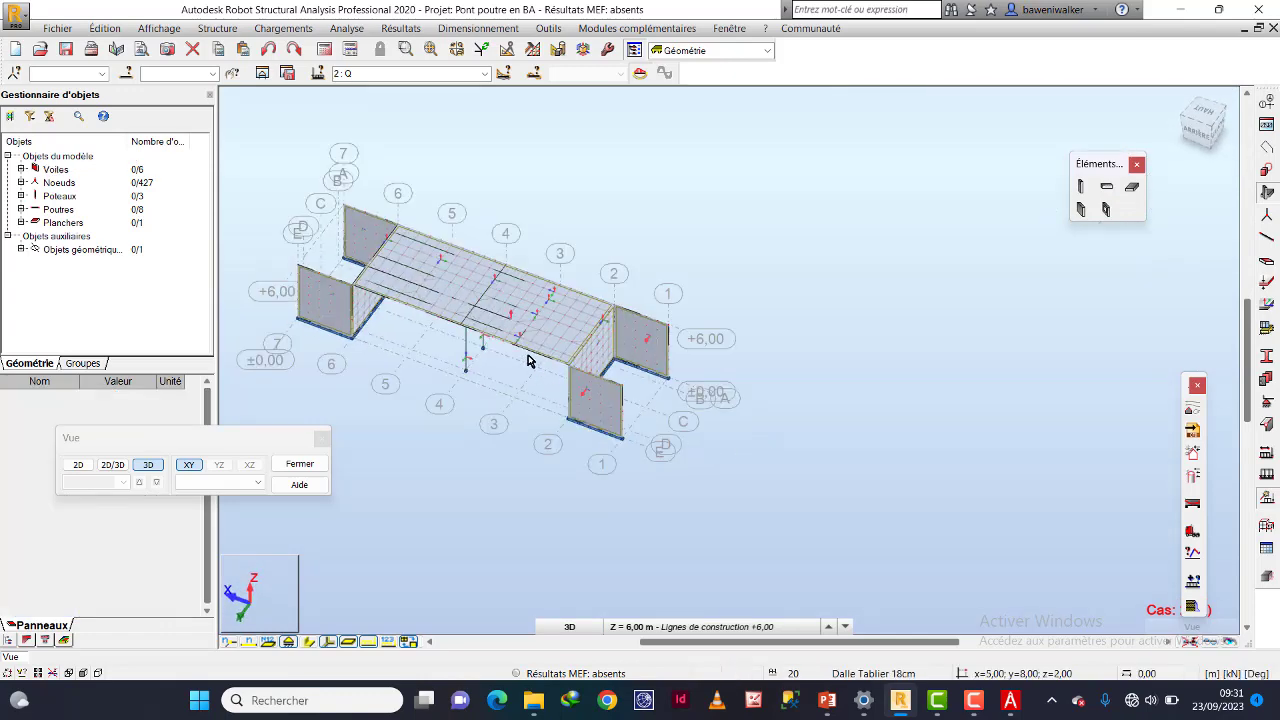
pyautogui.scroll(4, 434, 357)
pyautogui.scroll(2, 782, 294)
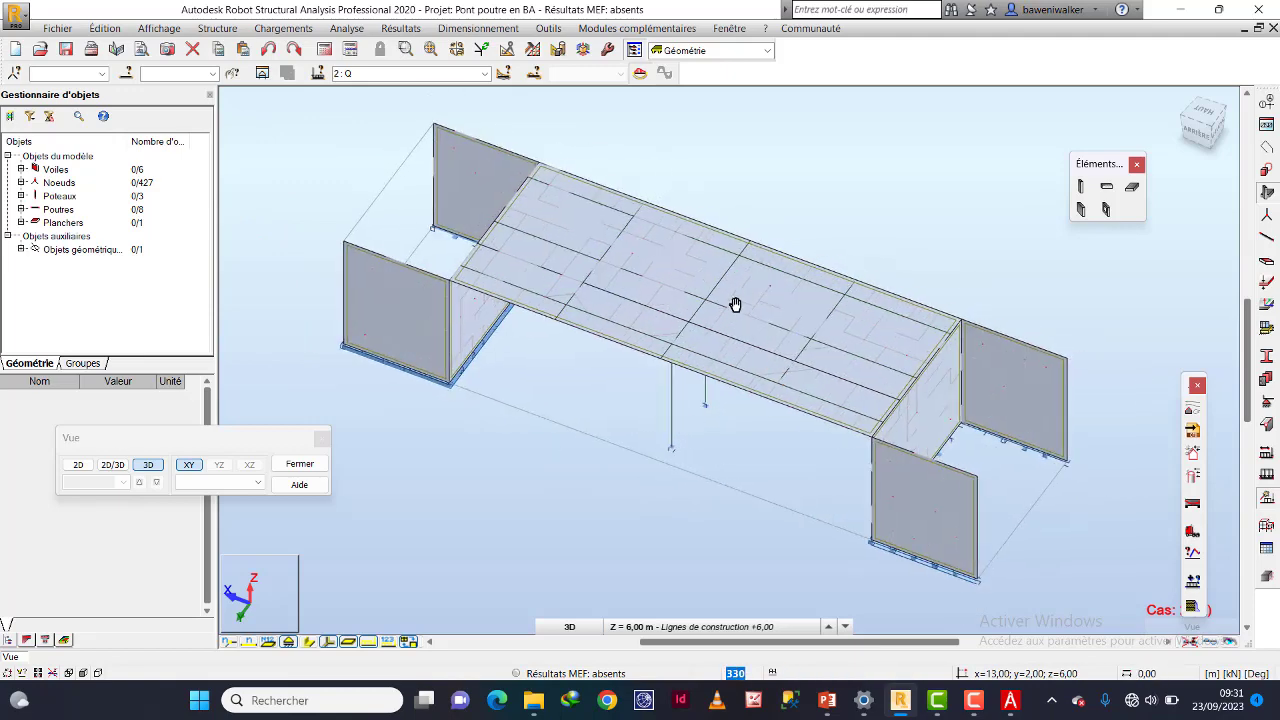
pyautogui.click(1176, 100)
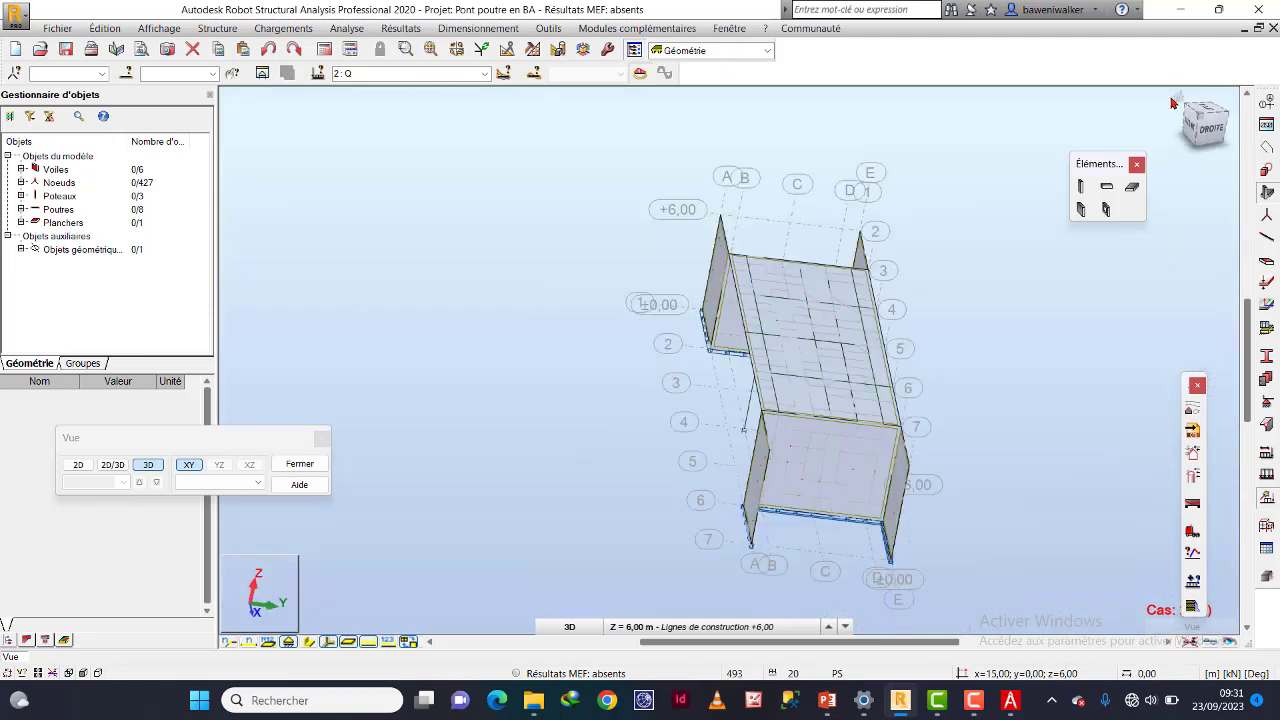
pyautogui.rightClick(766, 196)
pyautogui.click(777, 219)
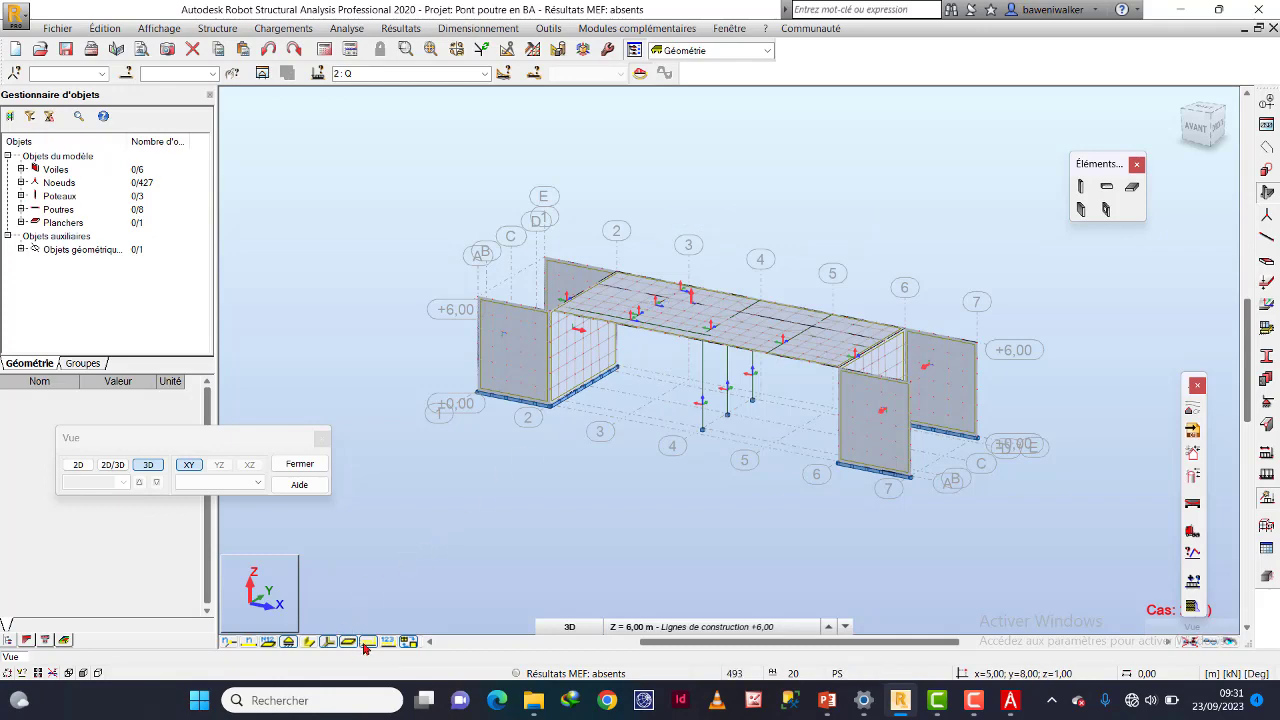
pyautogui.click(328, 642)
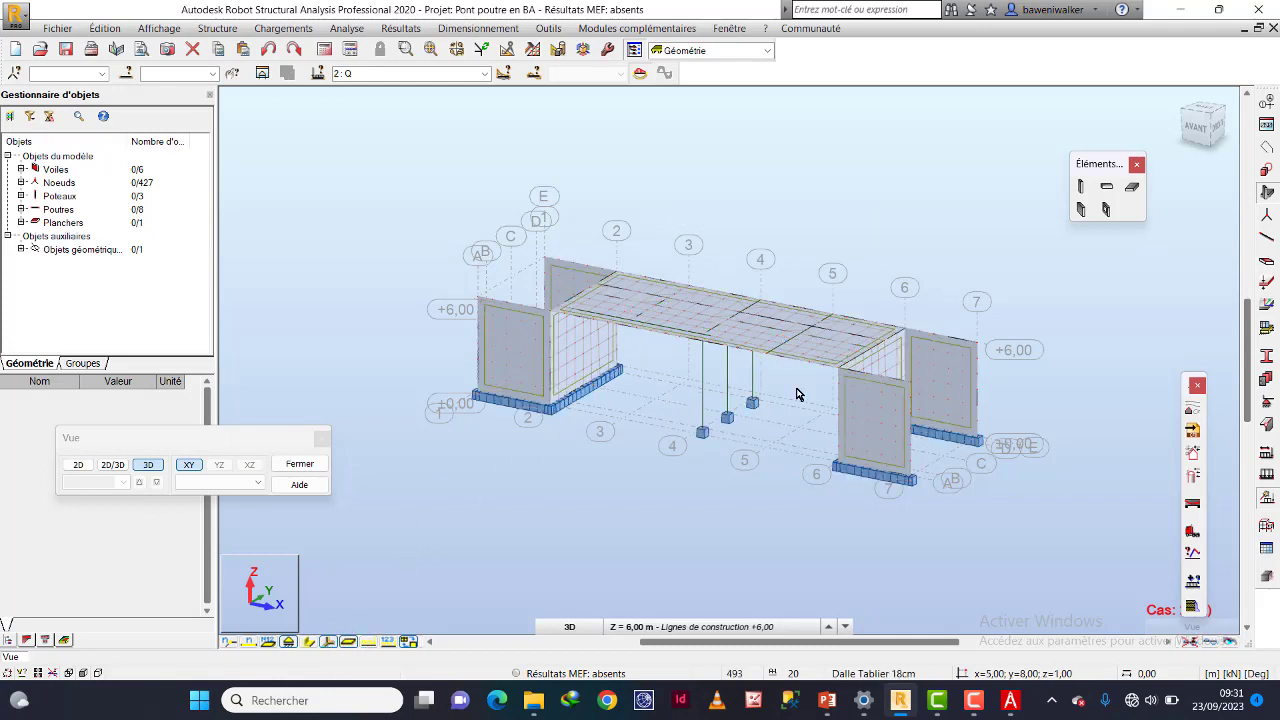
pyautogui.scroll(3, 797, 393)
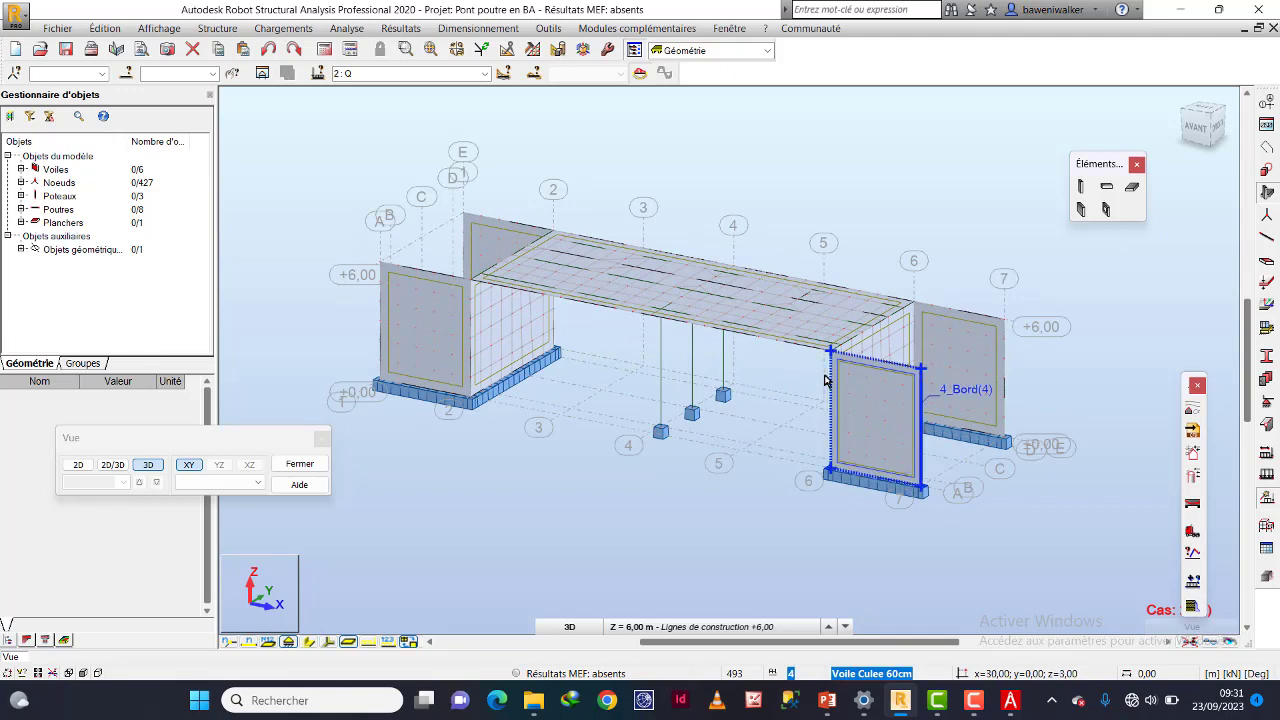
pyautogui.scroll(2, 694, 465)
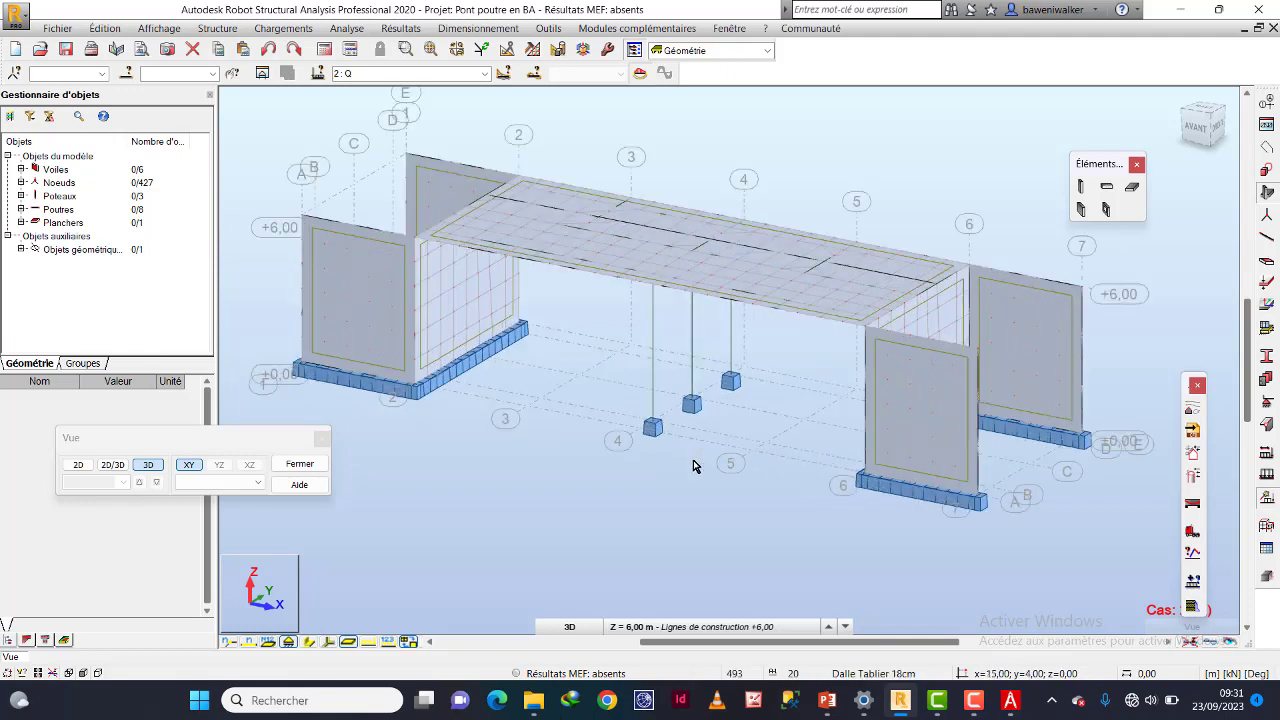
pyautogui.moveTo(695, 465); pyautogui.dragTo(711, 476, button='middle')
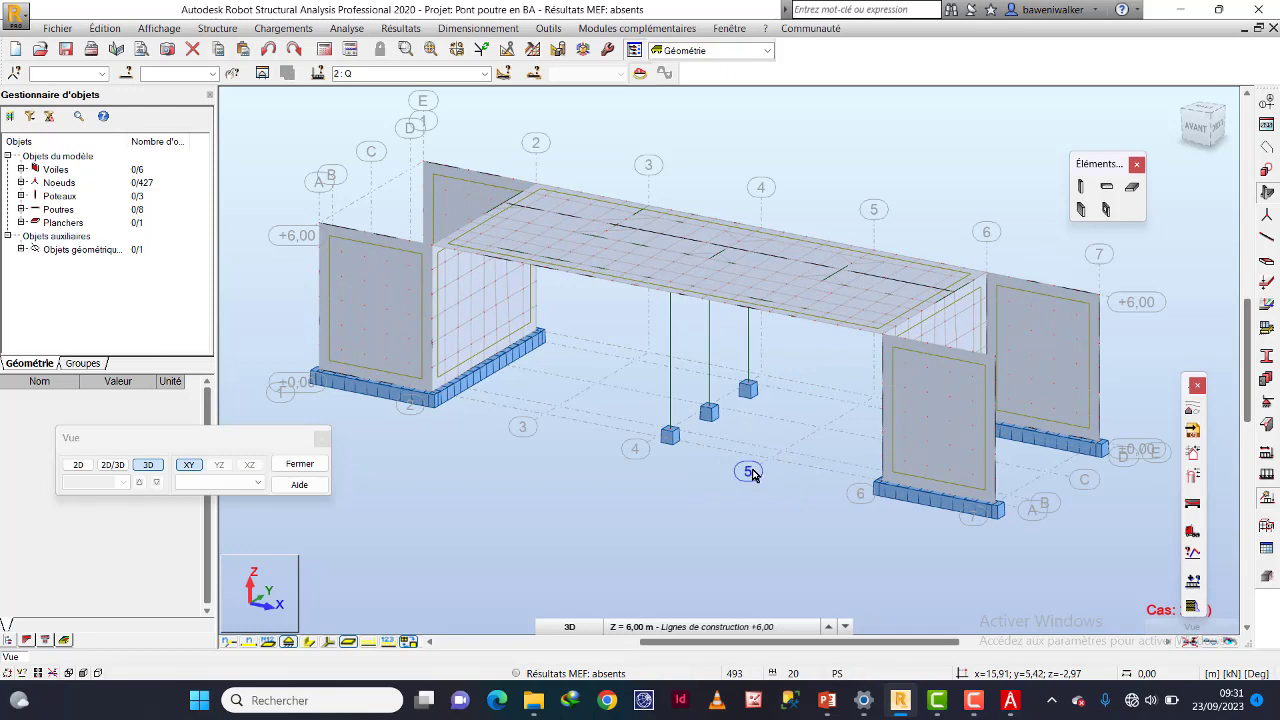
# Start a wind simulation on the bridge and add the Y+ and X+Y+ wind directions alongside X+.
pyautogui.click(1191, 413)
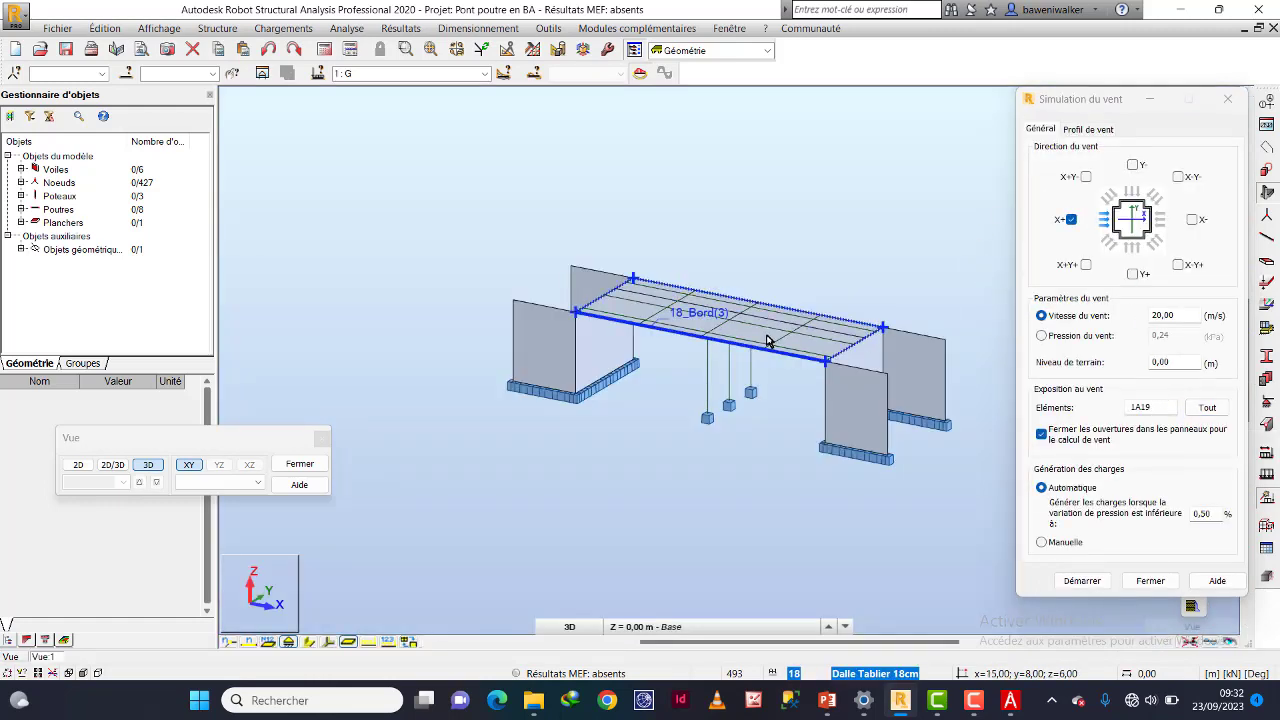
pyautogui.scroll(2, 766, 338)
pyautogui.scroll(1, 806, 352)
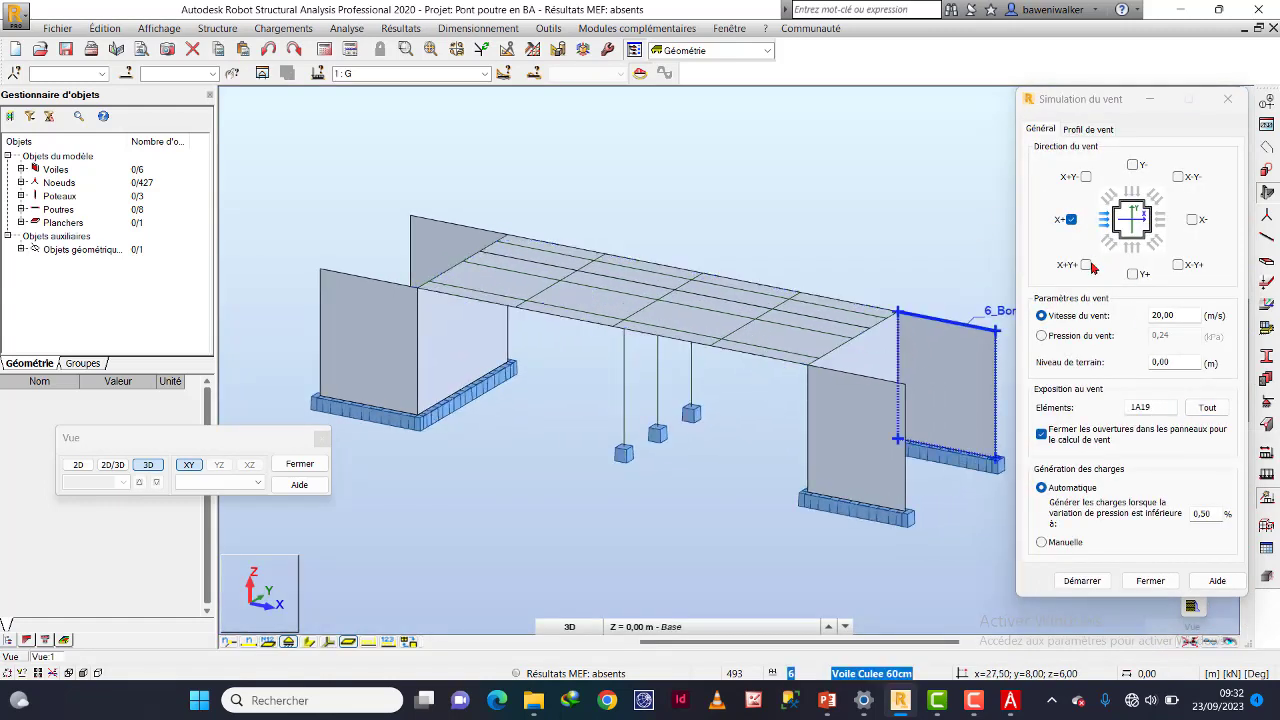
pyautogui.click(1136, 279)
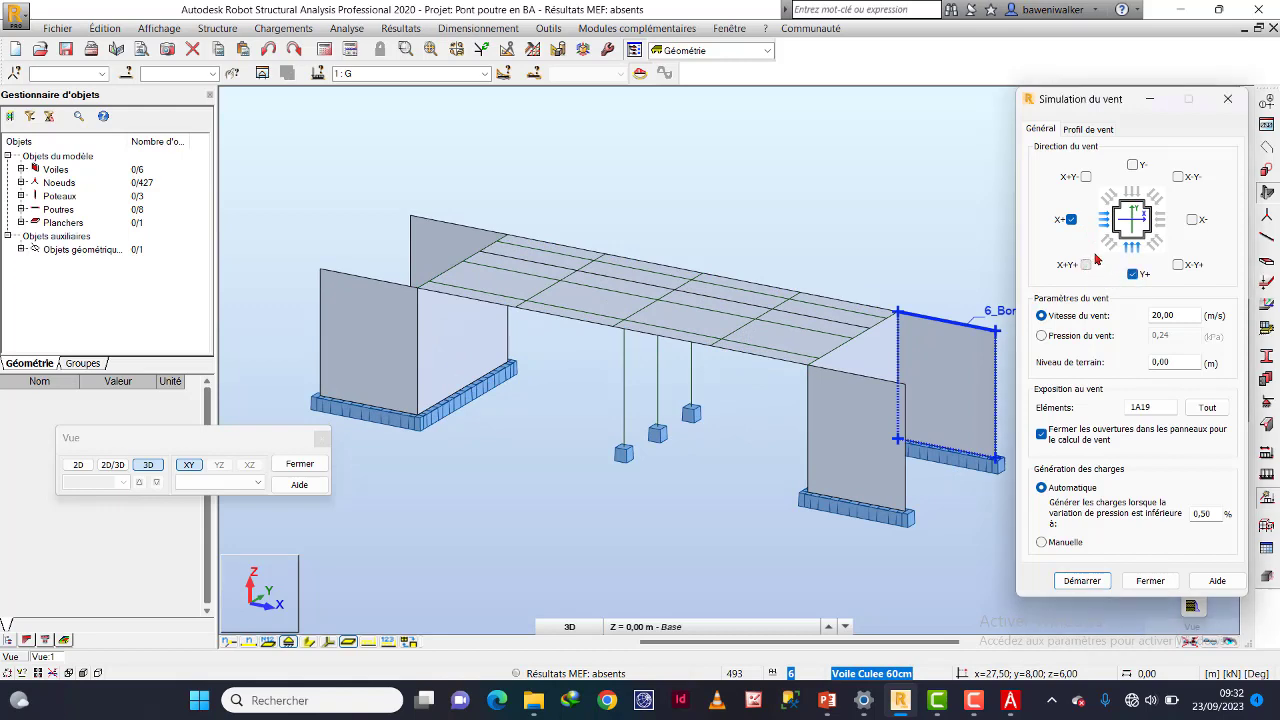
pyautogui.click(1087, 265)
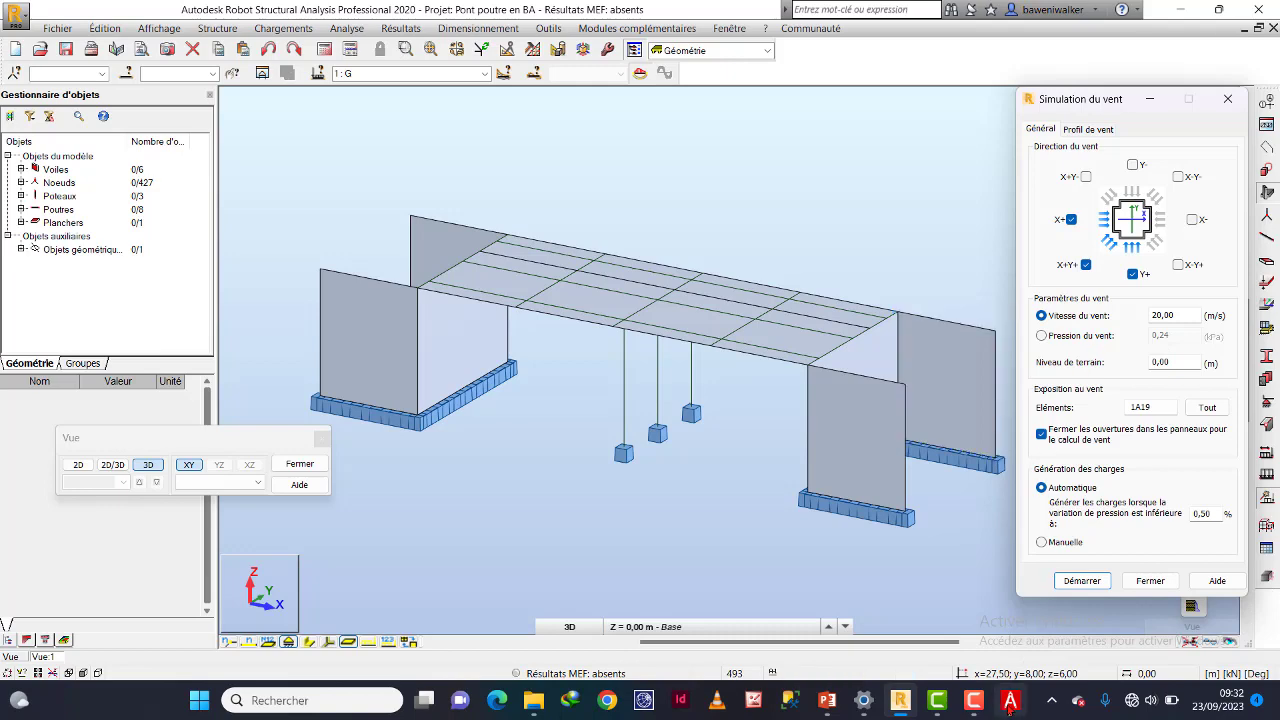
# Switch to PDF Architect and examine Tableau 3.5 of Pont IBTP 2017-2018.pdf for the base dynamic wind pressures by region.
pyautogui.click(1010, 700)
pyautogui.scroll(-15, 711, 291)
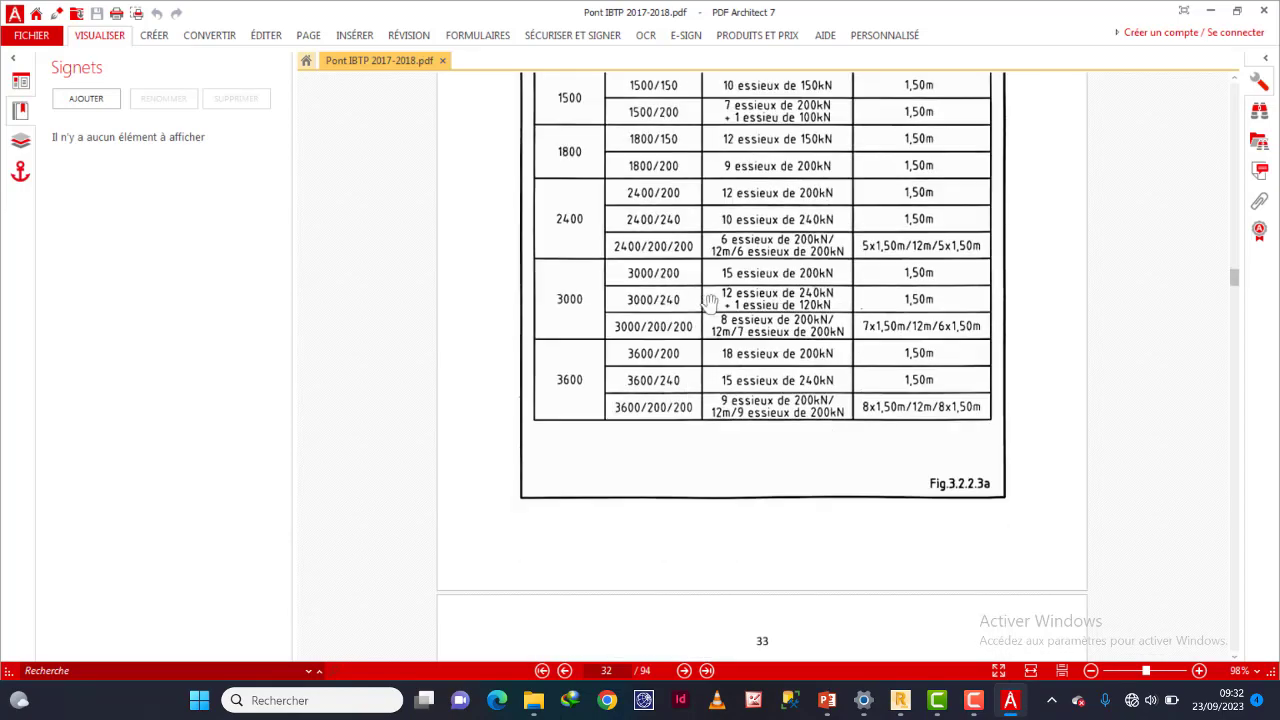
pyautogui.scroll(-20, 711, 291)
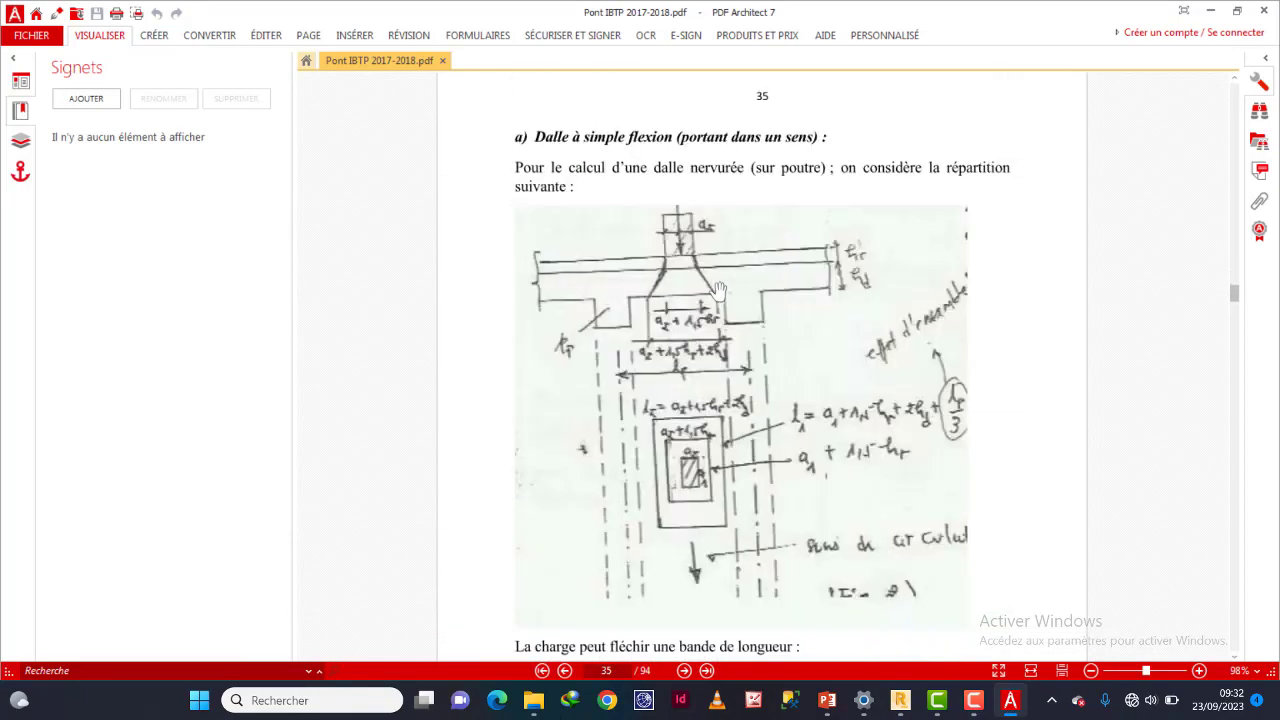
pyautogui.scroll(-20, 722, 300)
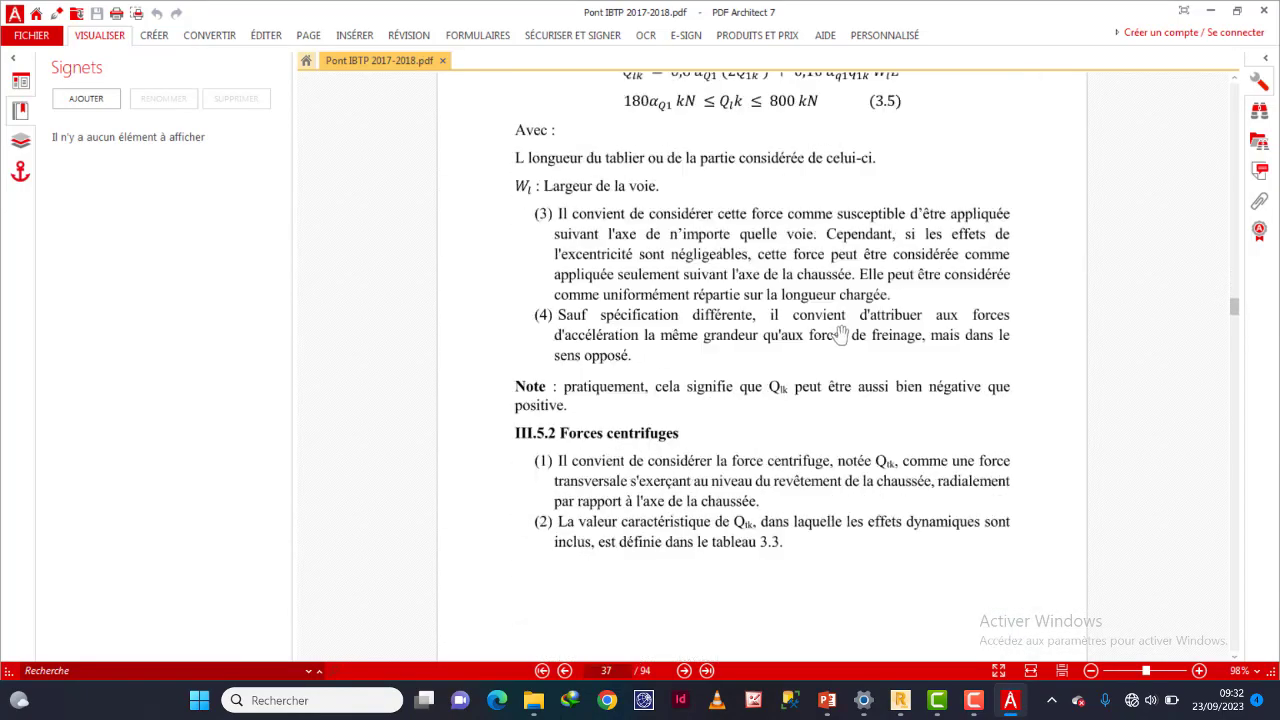
pyautogui.scroll(-20, 828, 328)
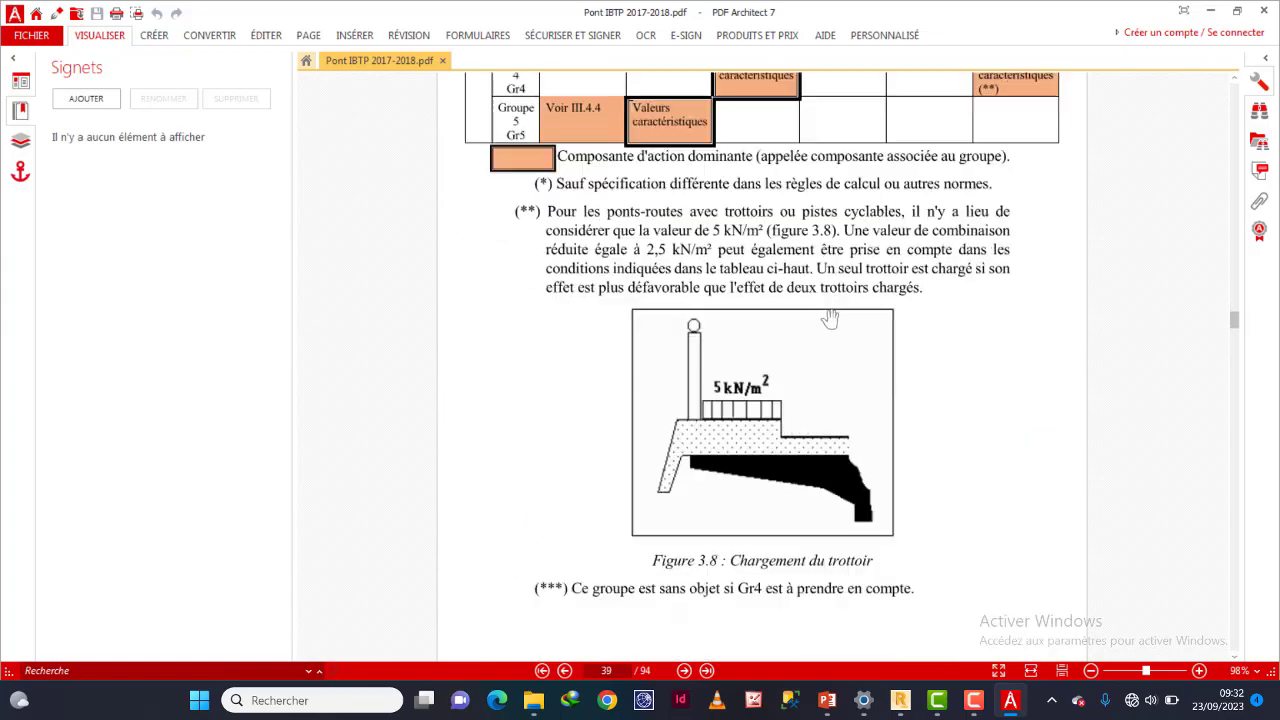
pyautogui.scroll(-20, 829, 319)
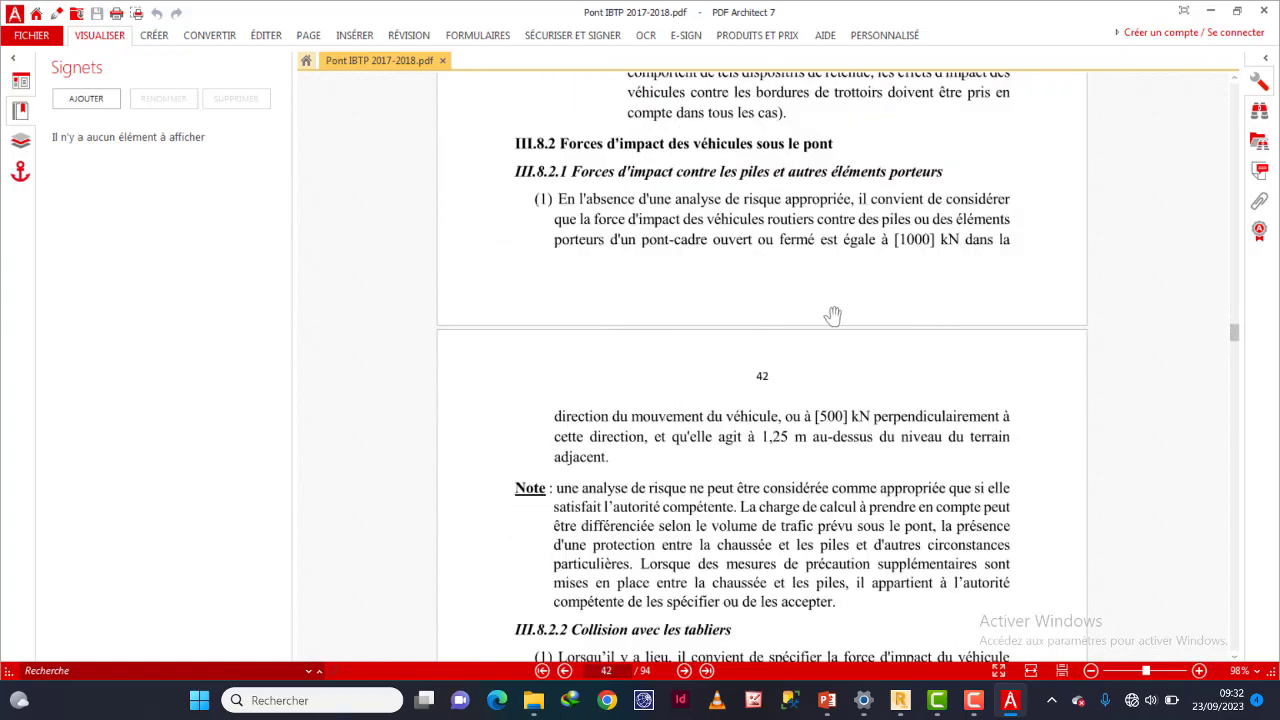
pyautogui.scroll(-20, 836, 313)
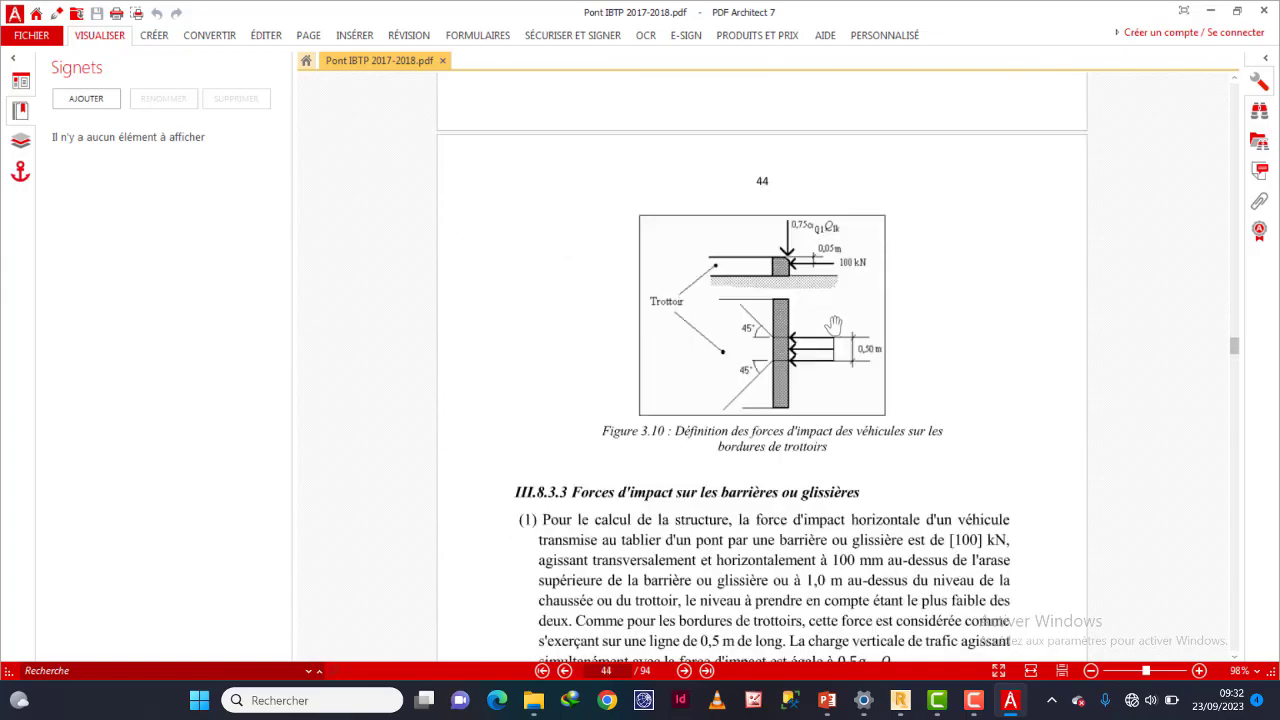
pyautogui.scroll(-20, 838, 327)
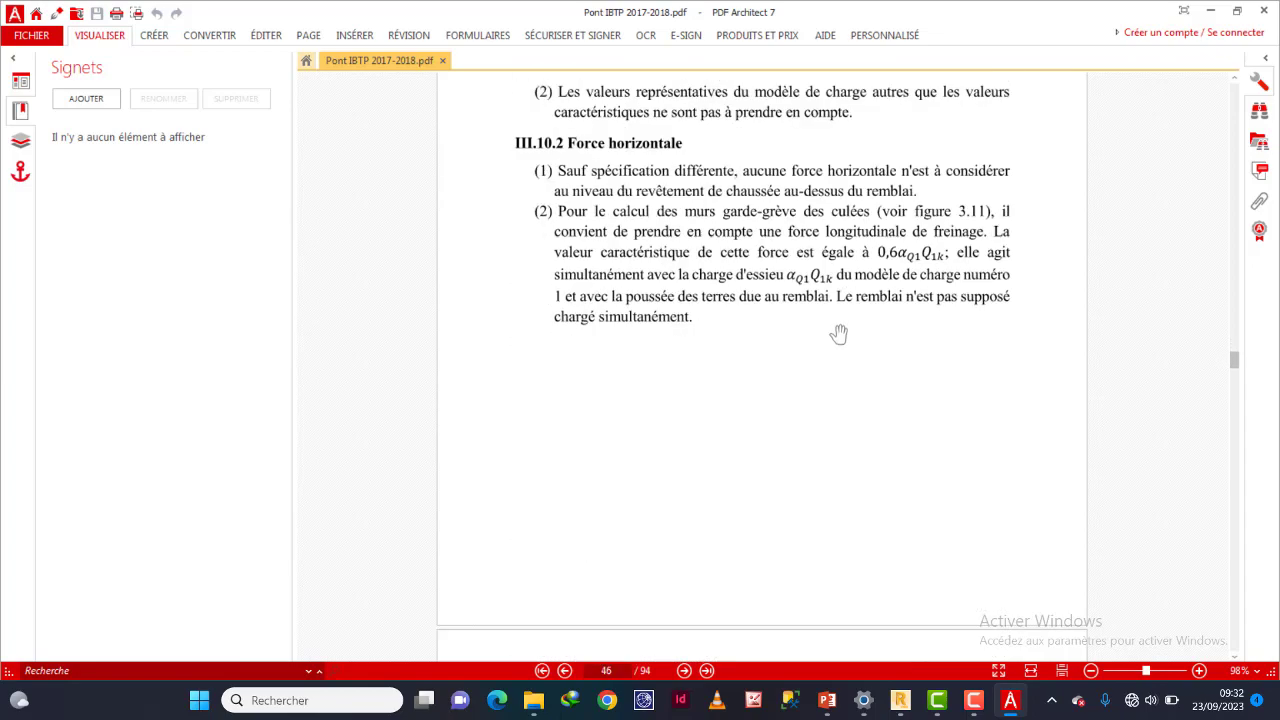
pyautogui.scroll(-20, 838, 334)
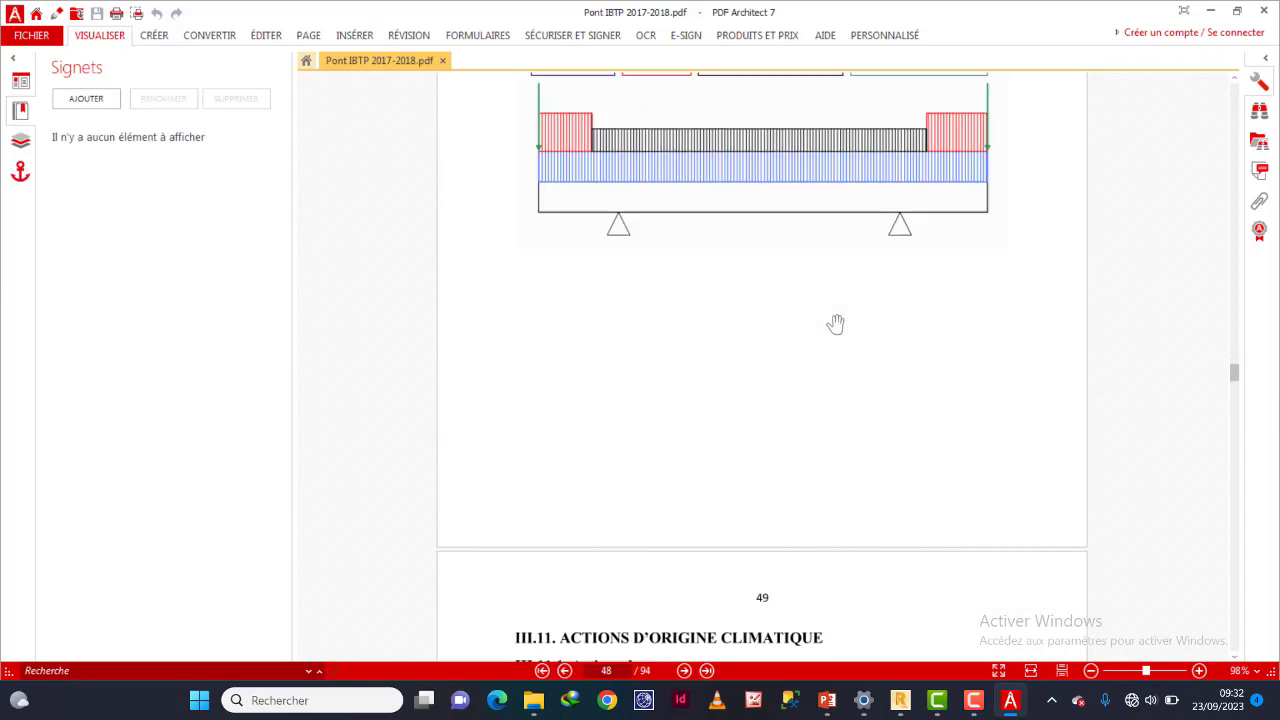
pyautogui.scroll(1, 838, 330)
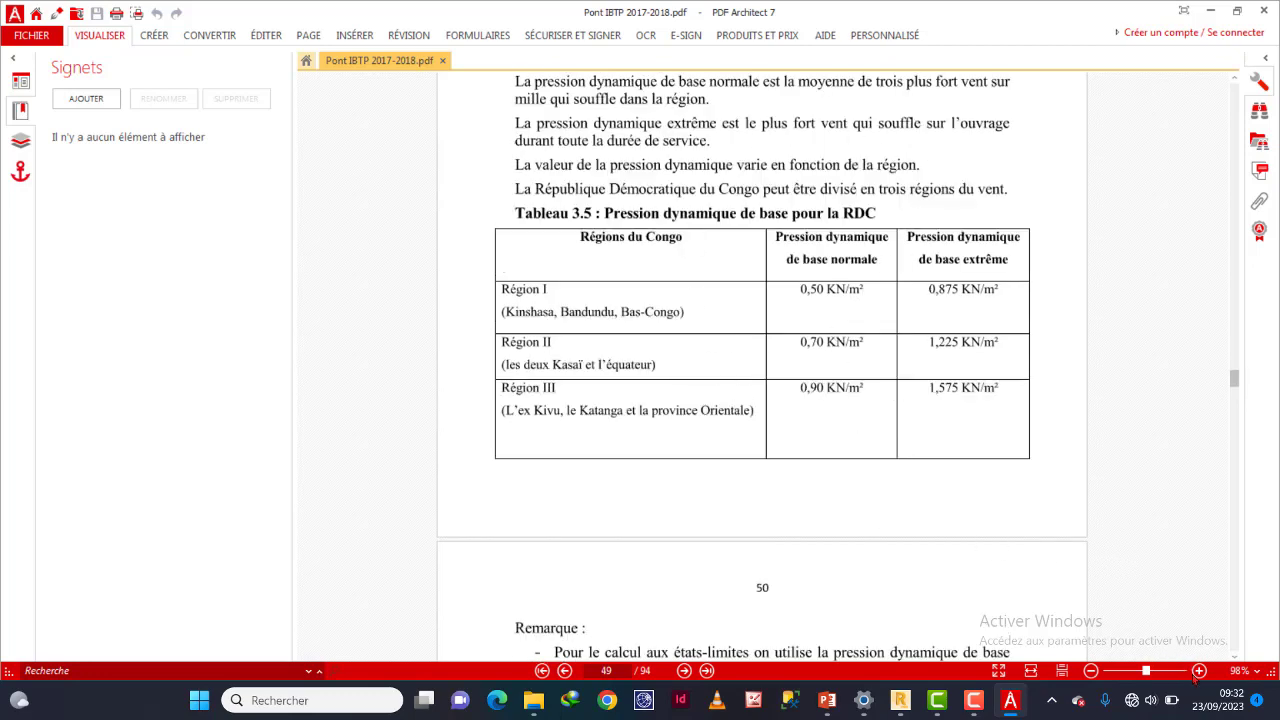
pyautogui.click(1199, 671)
pyautogui.click(1199, 671)
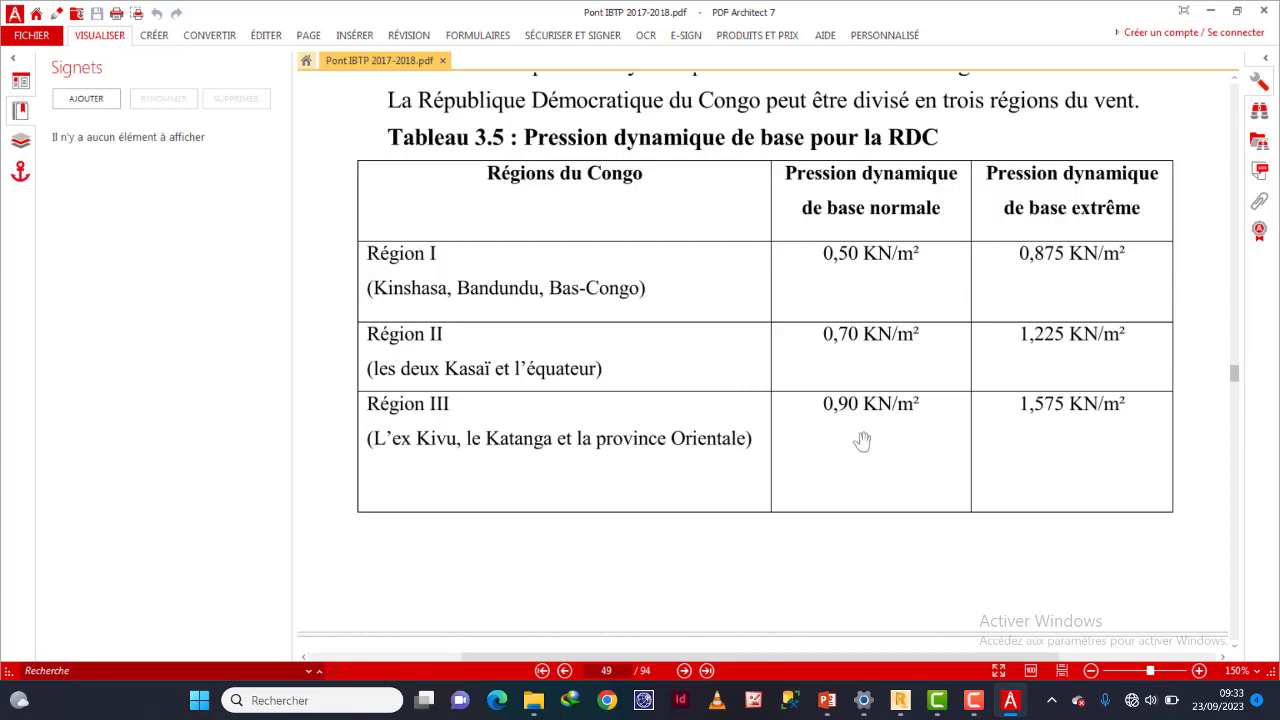
# Back in Robot Structural Analysis, define the wind by pressure instead of speed, set it to 0,90 kPa and recheck it against the PDF table.
pyautogui.click(903, 697)
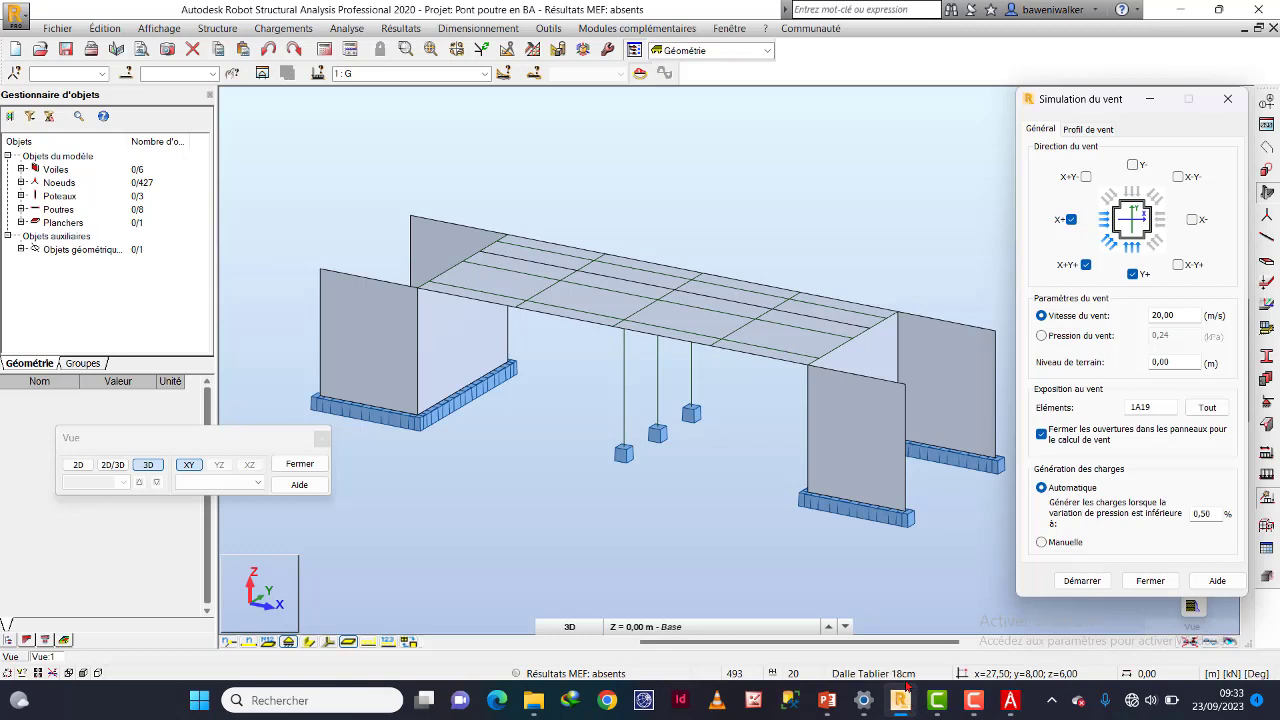
pyautogui.click(1157, 364)
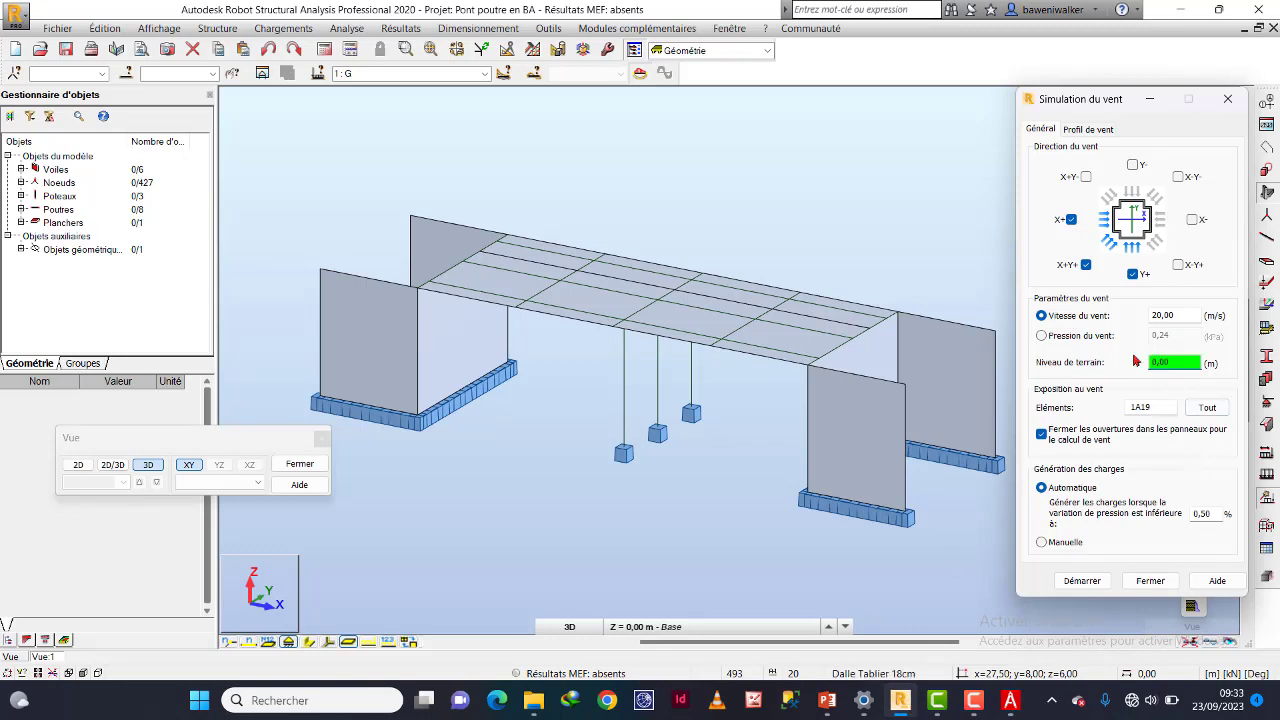
pyautogui.click(1082, 338)
pyautogui.click(1166, 336)
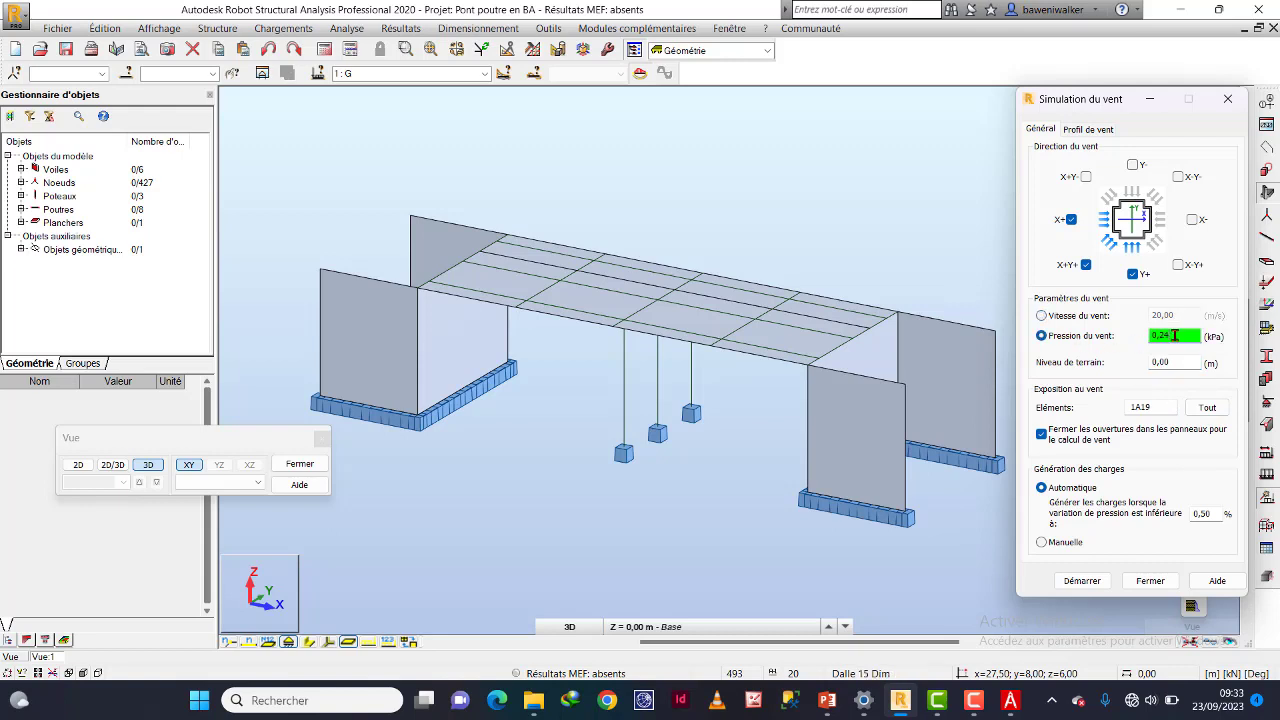
pyautogui.write('0,9')
pyautogui.click(1012, 700)
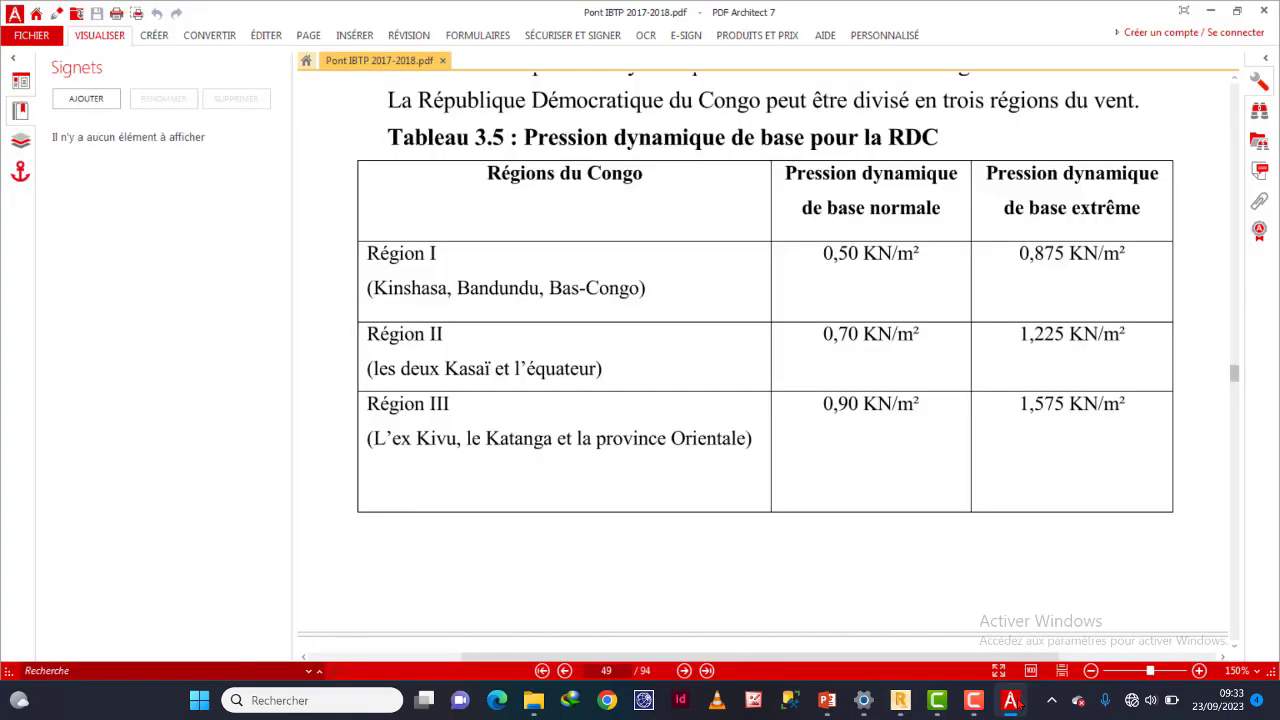
pyautogui.click(1012, 700)
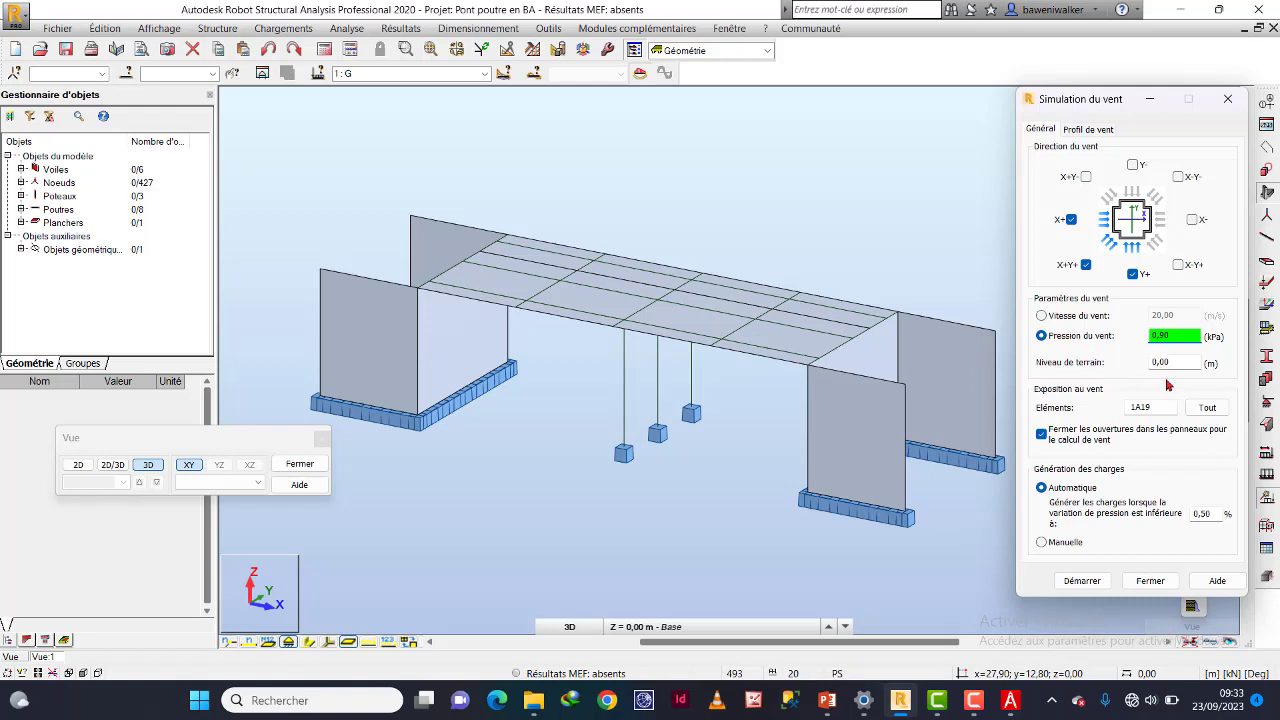
# Run the wind simulation to generate the wind load cases and close the simulation dialog.
pyautogui.click(1081, 581)
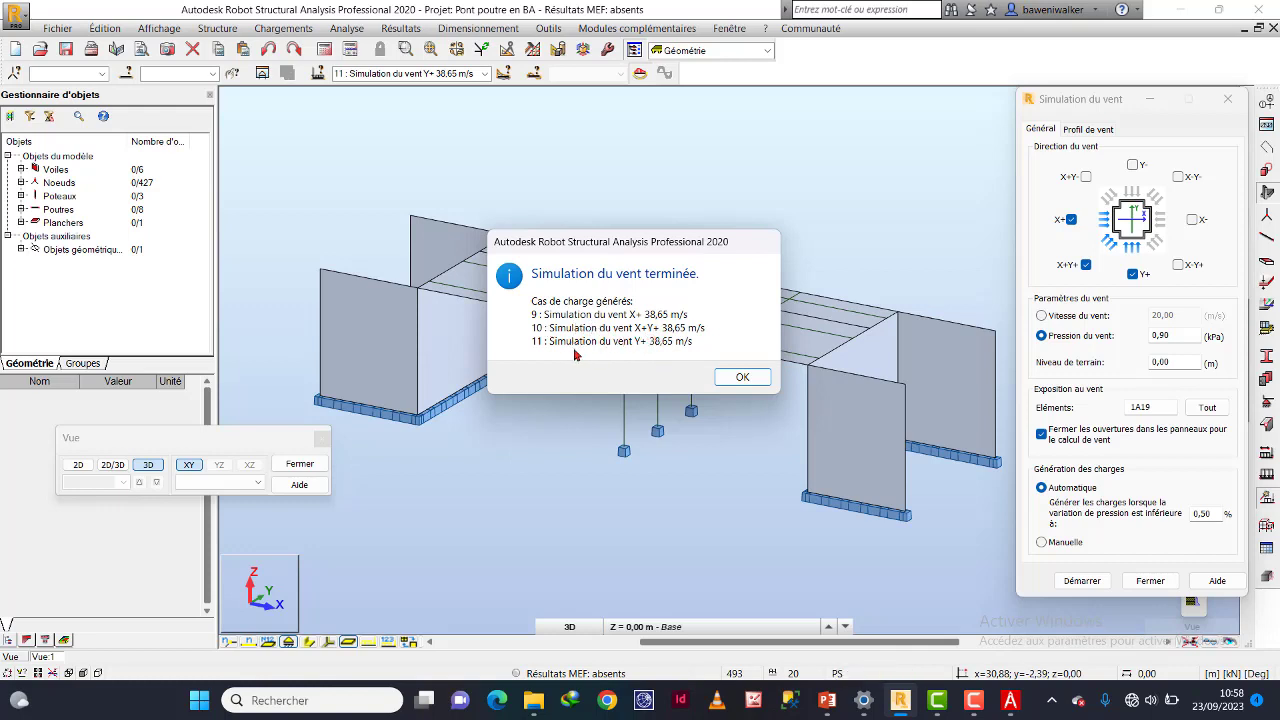
pyautogui.click(740, 378)
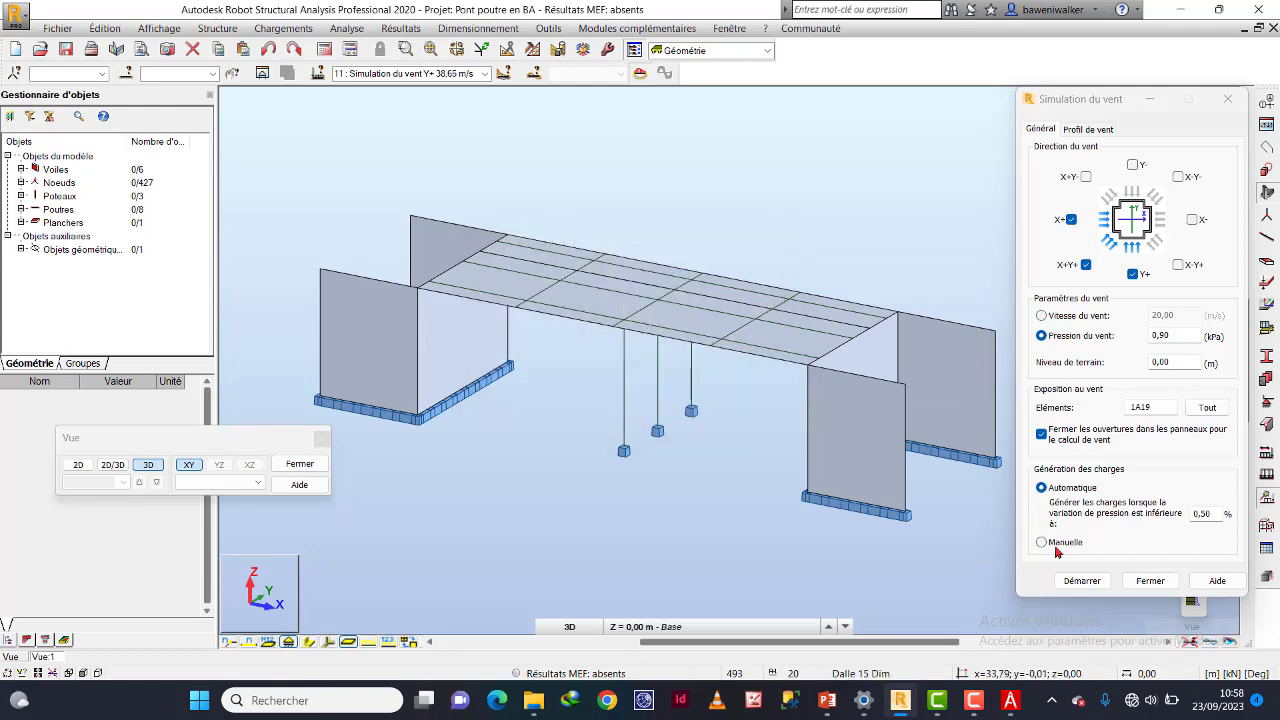
pyautogui.click(1150, 581)
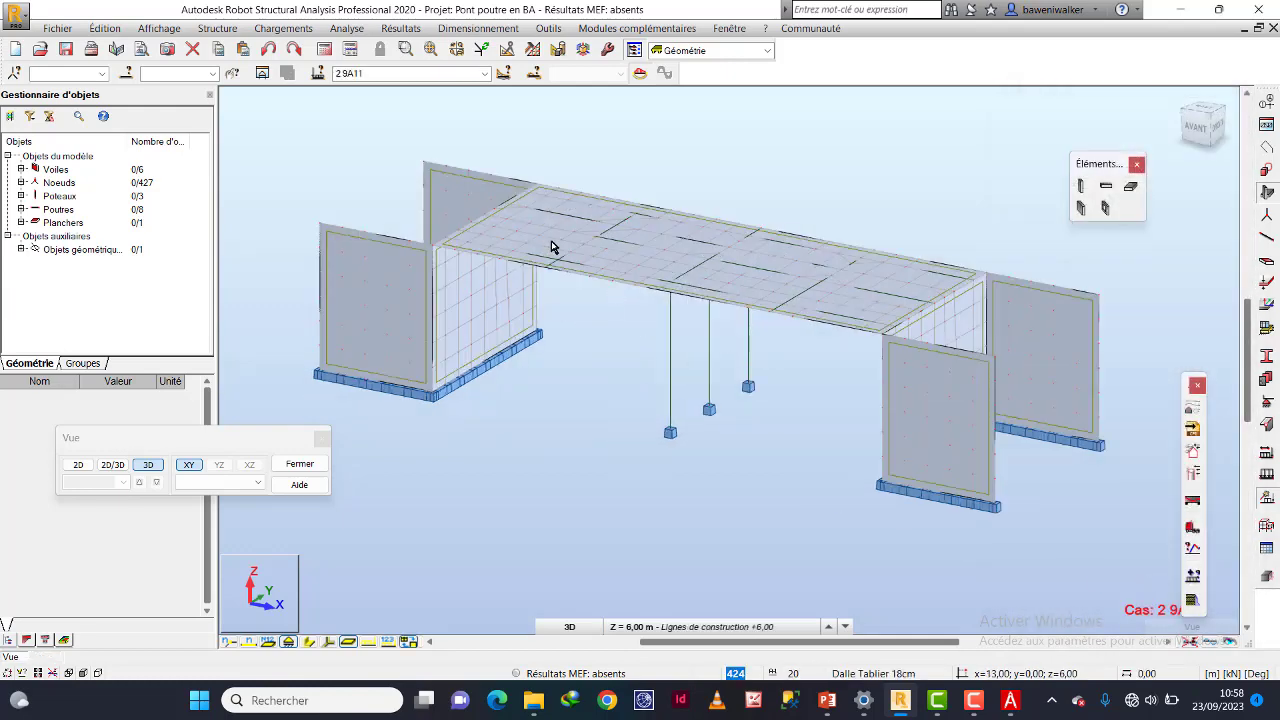
# Make the X+ wind simulation the active load case and display its loads on the bridge.
pyautogui.click(484, 73)
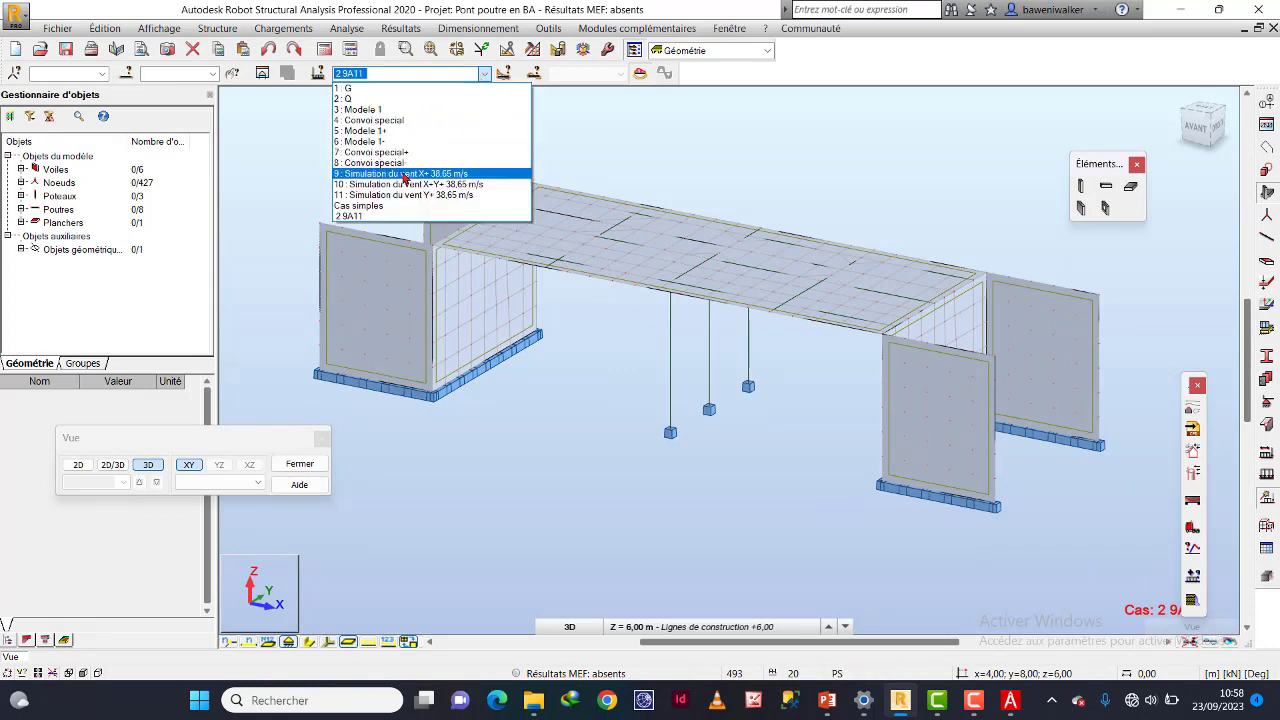
pyautogui.click(430, 174)
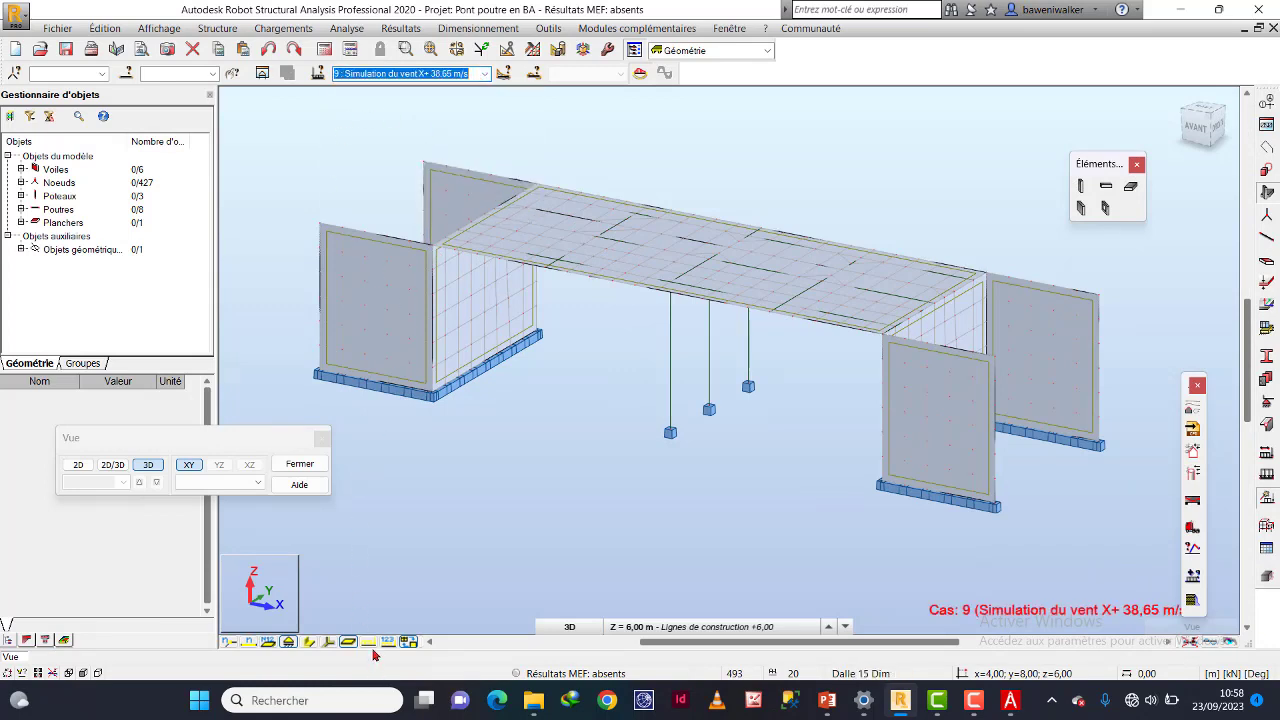
pyautogui.click(368, 642)
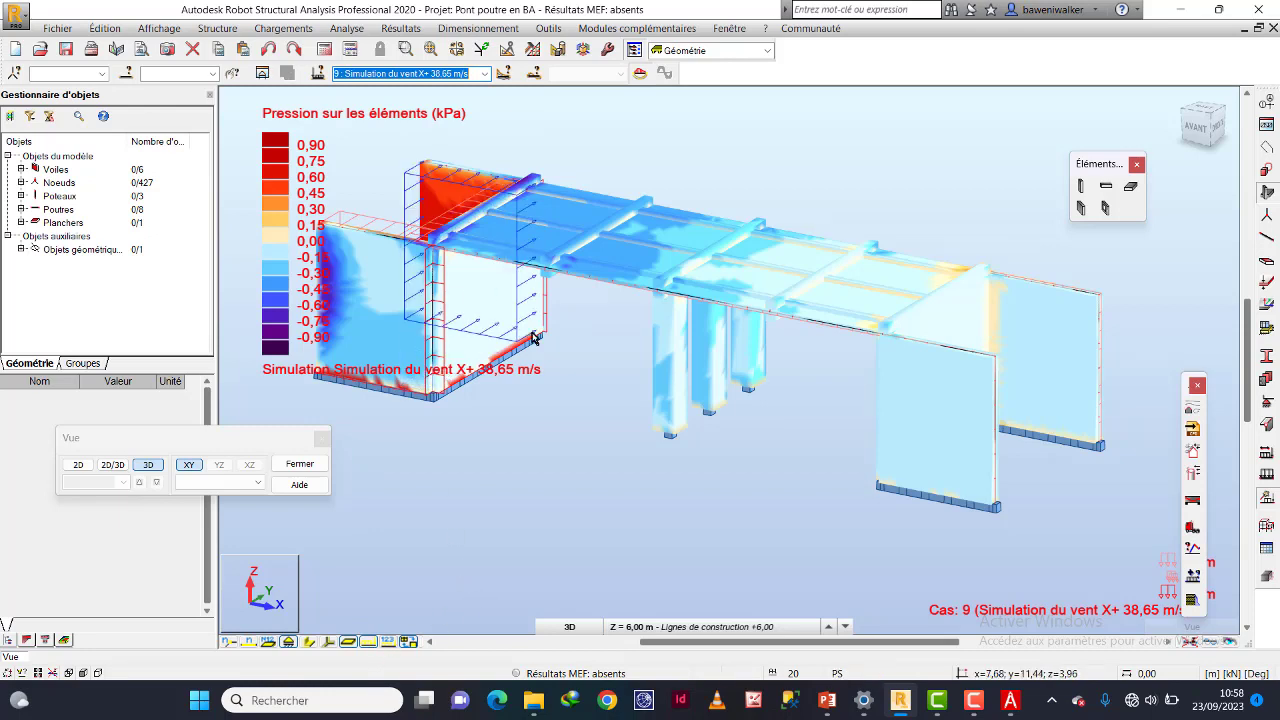
pyautogui.keyDown('shift'); pyautogui.moveTo(563, 347); pyautogui.dragTo(609, 429, button='middle'); pyautogui.keyUp('shift')
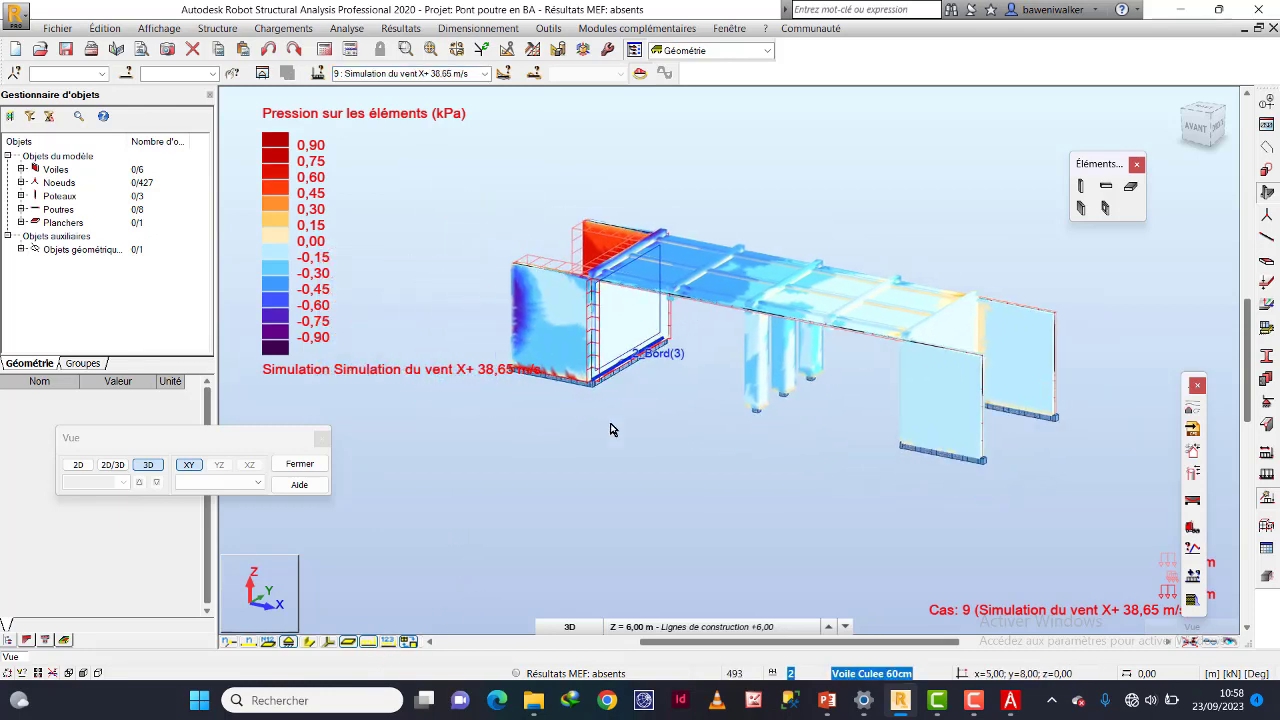
# Show the load value descriptions for the X+ wind case, examine them on the bridge and hide them again.
pyautogui.click(396, 643)
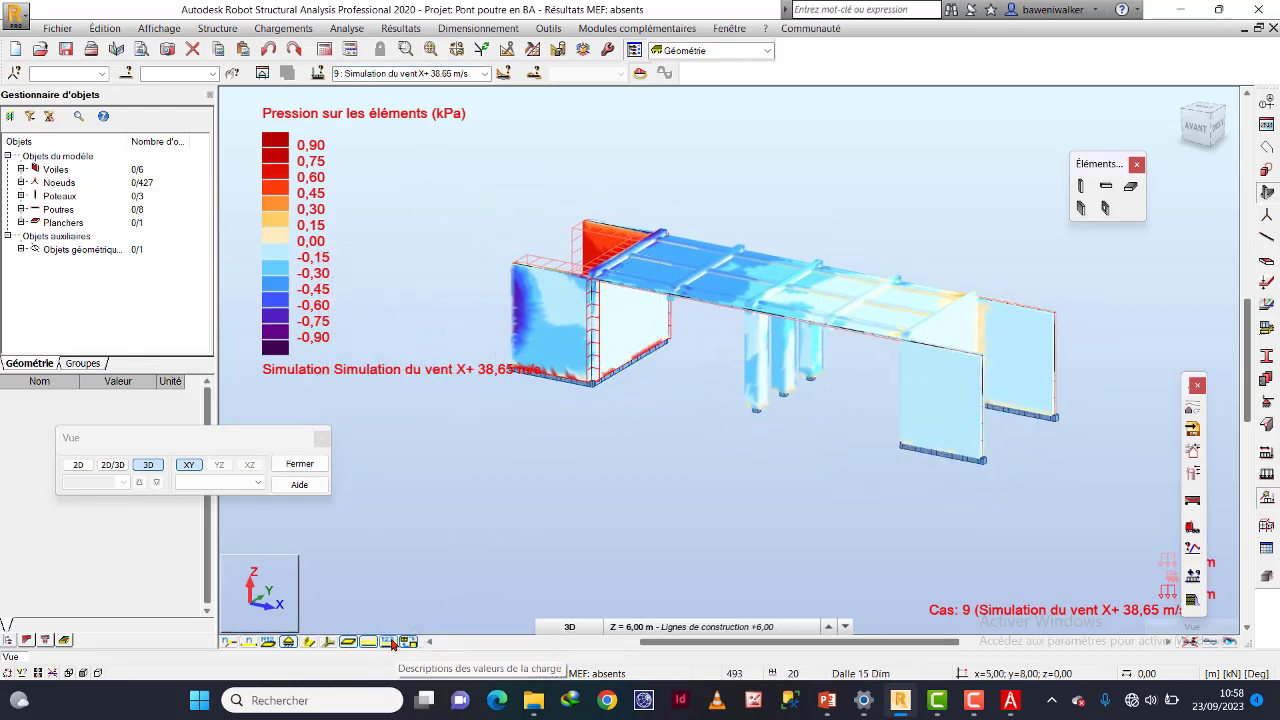
pyautogui.scroll(-2, 743, 436)
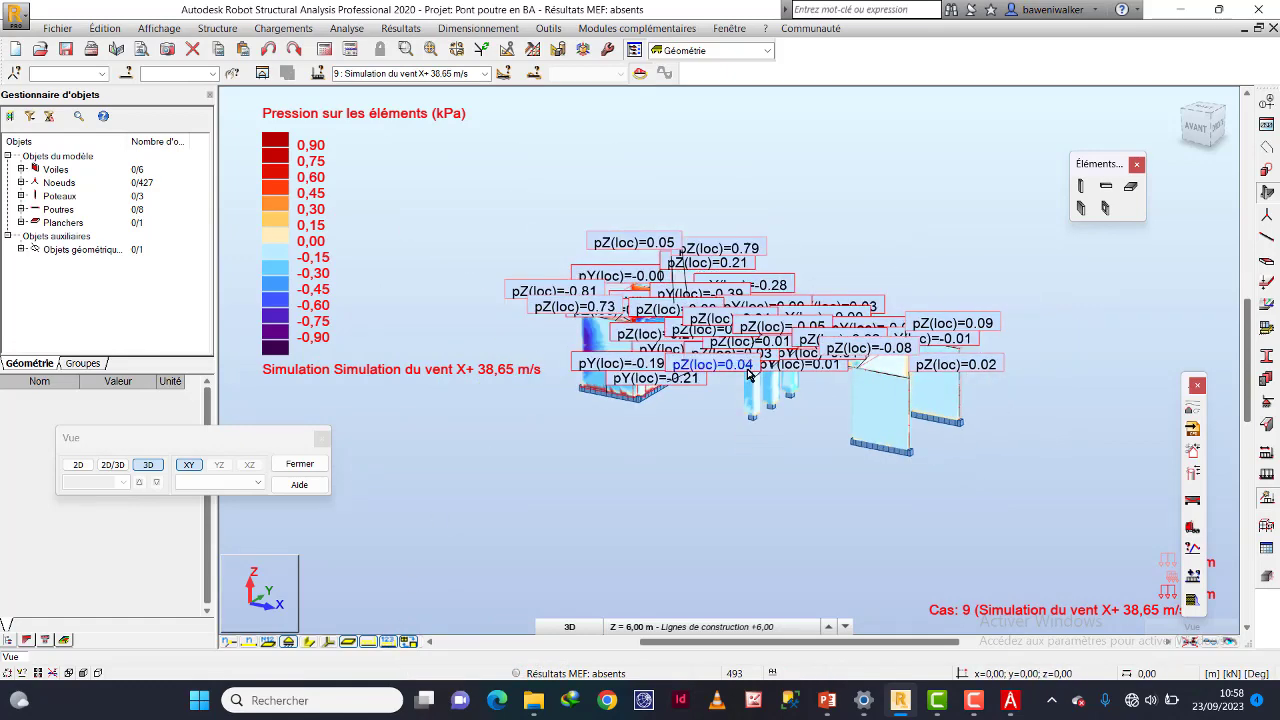
pyautogui.scroll(2, 724, 393)
pyautogui.click(388, 643)
pyautogui.scroll(1, 680, 260)
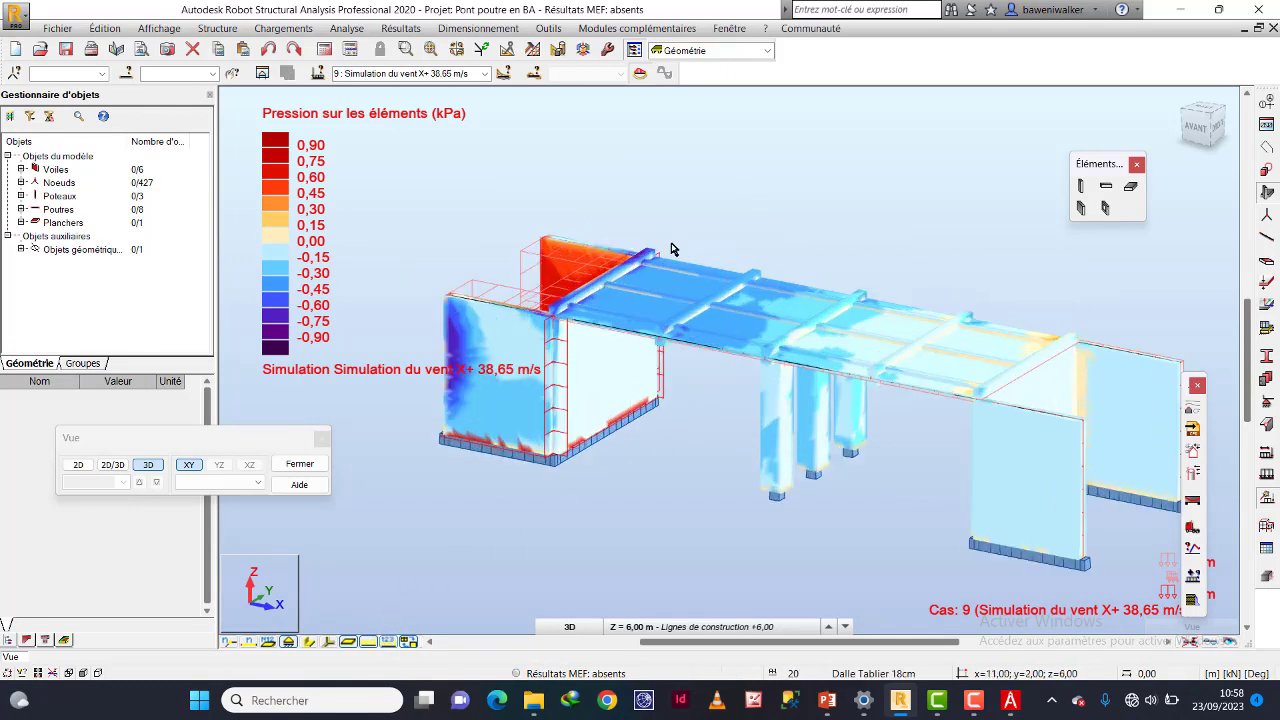
pyautogui.scroll(1, 689, 277)
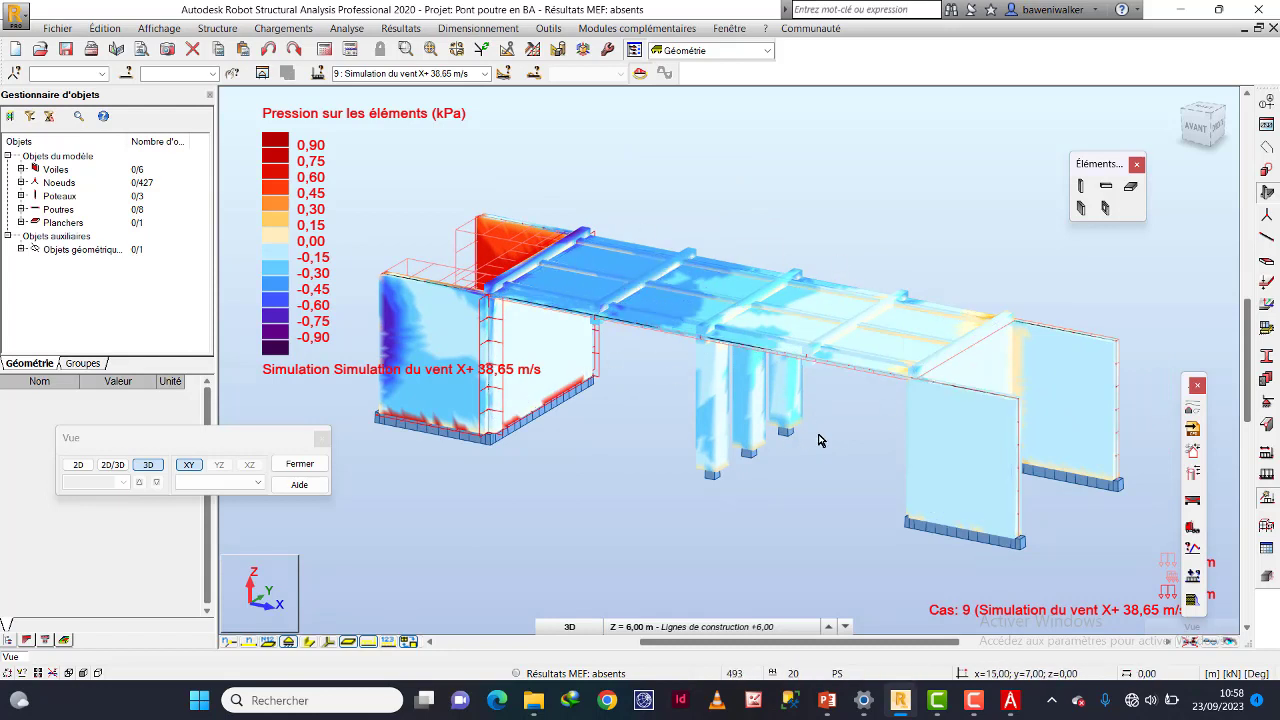
# Display the loads of the X+Y+ wind simulation case and those of the Y+ wind simulation case on the bridge.
pyautogui.click(484, 74)
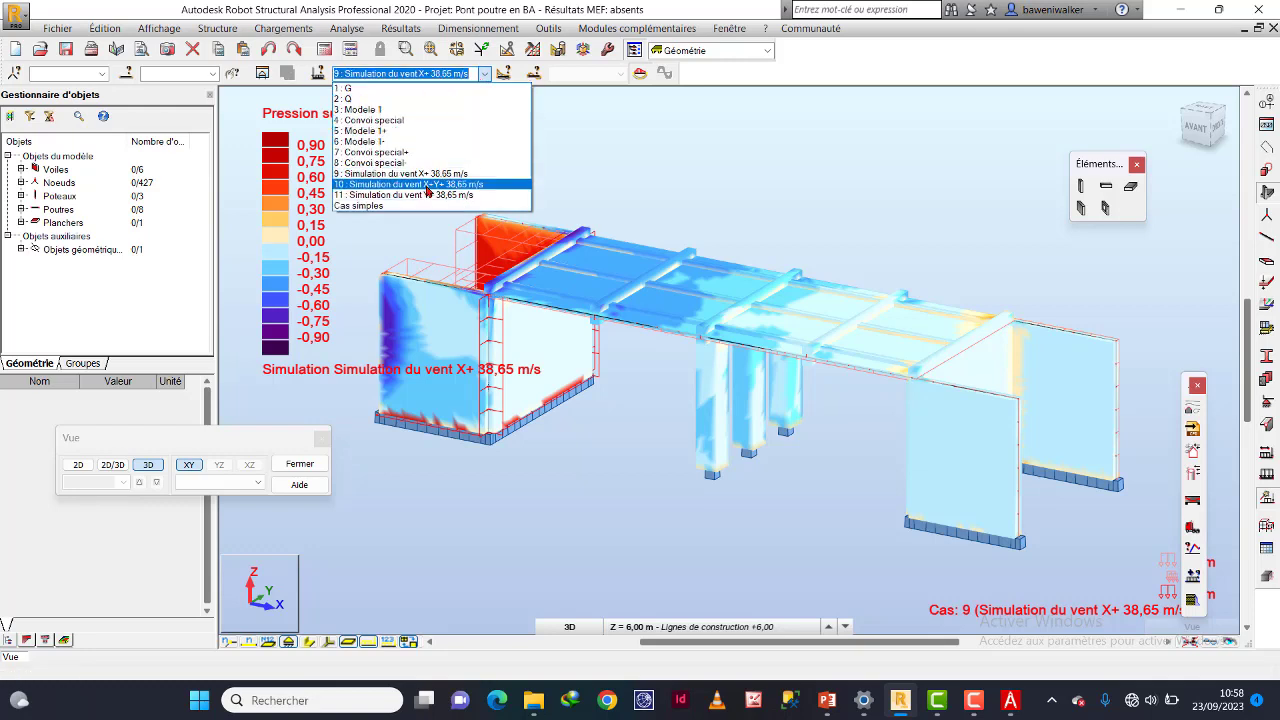
pyautogui.click(427, 185)
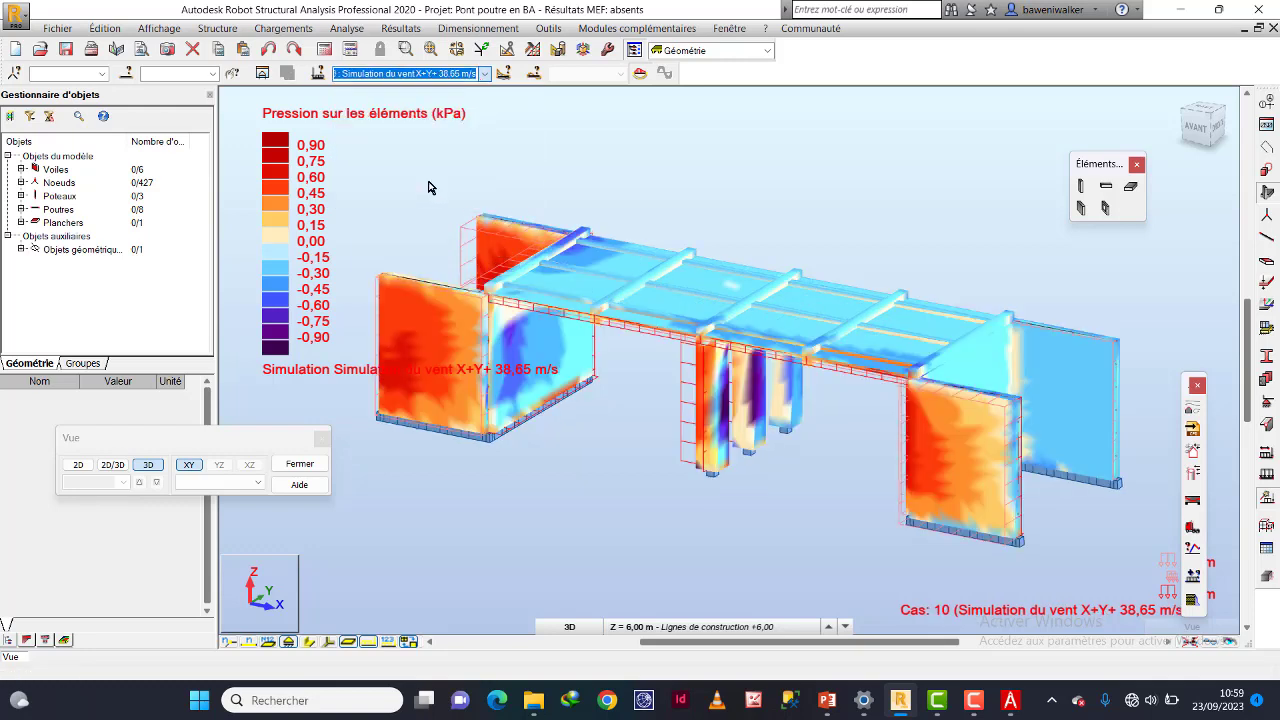
pyautogui.click(484, 74)
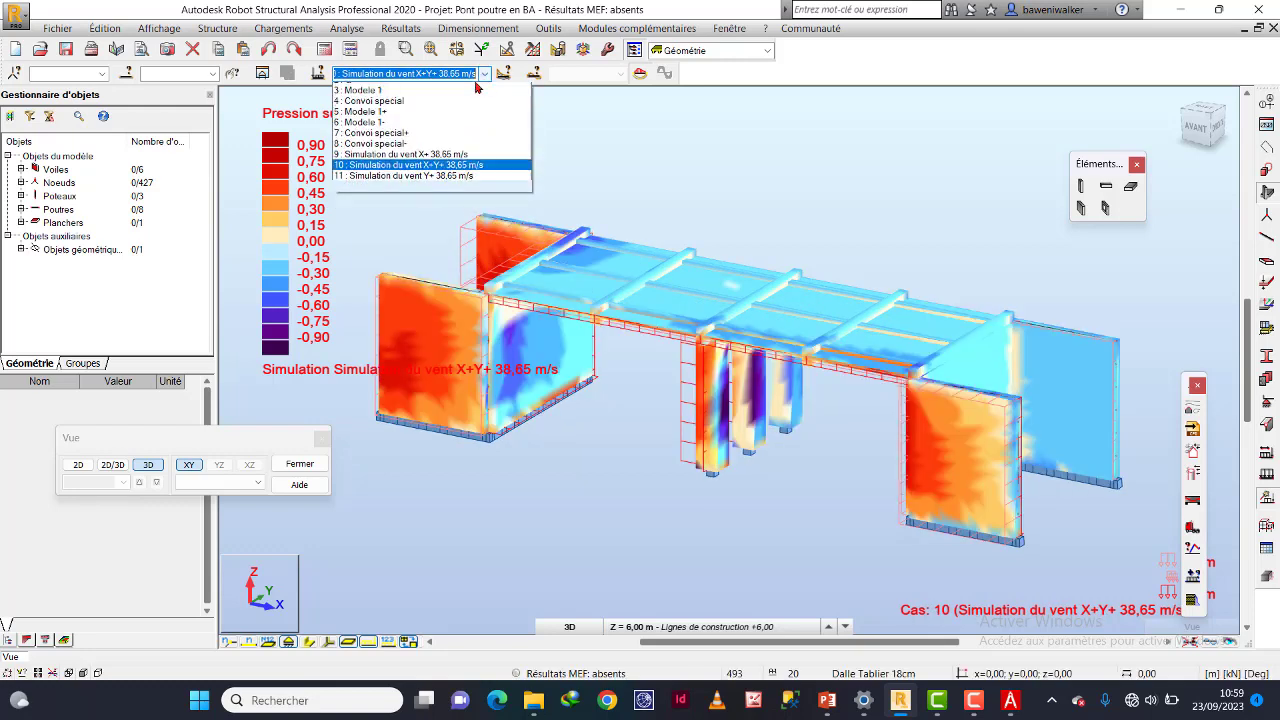
pyautogui.click(425, 195)
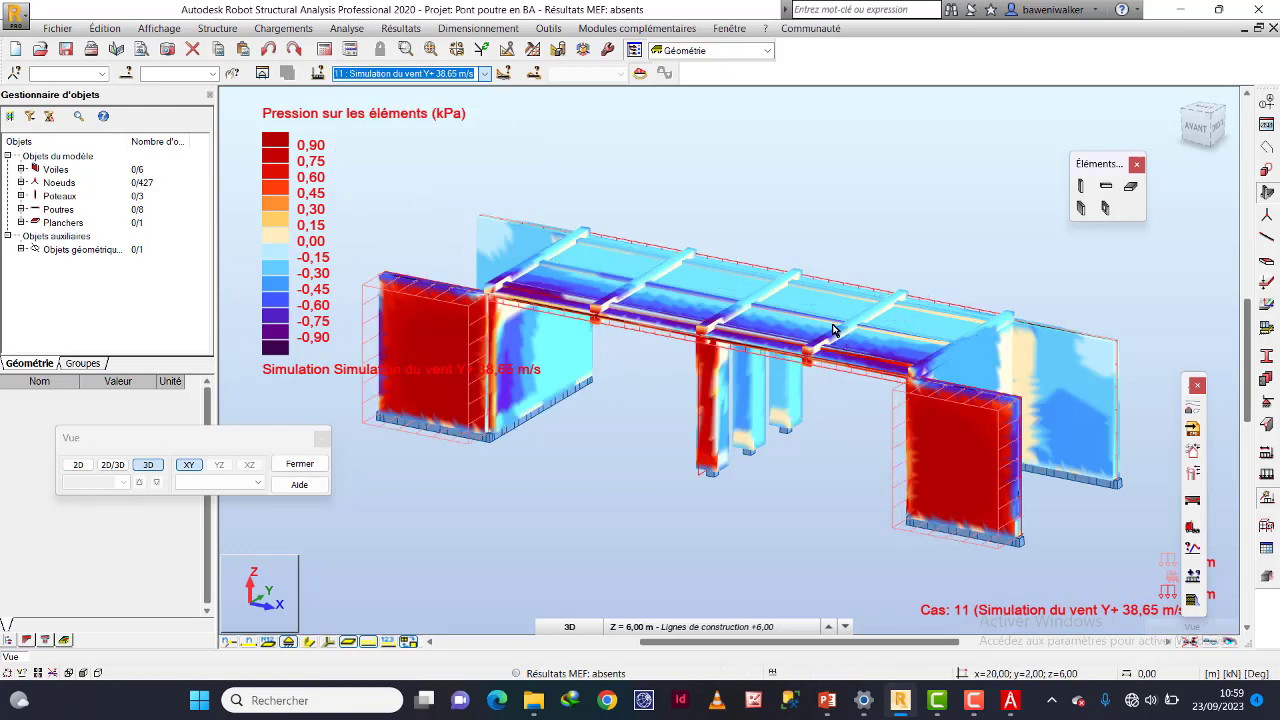
# Review the loads of cases G, Q, Convoi special and Modele 1 on the bridge, one case after another.
pyautogui.click(484, 74)
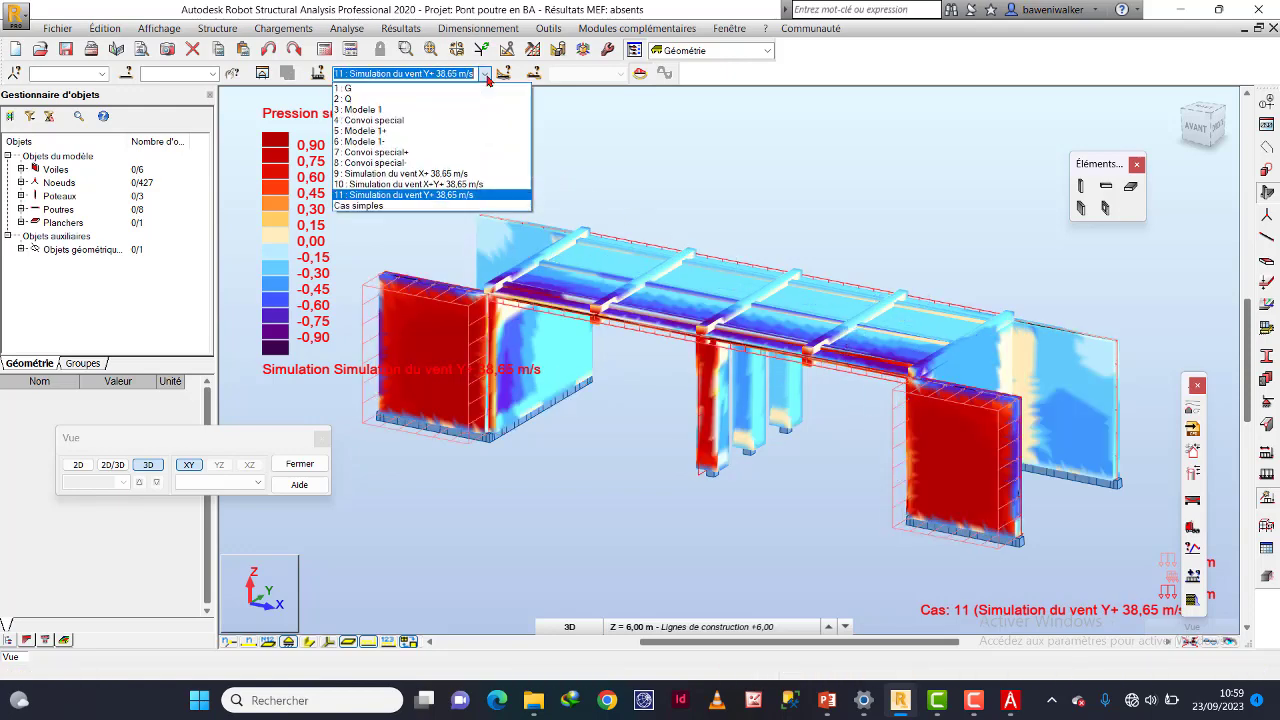
pyautogui.click(425, 88)
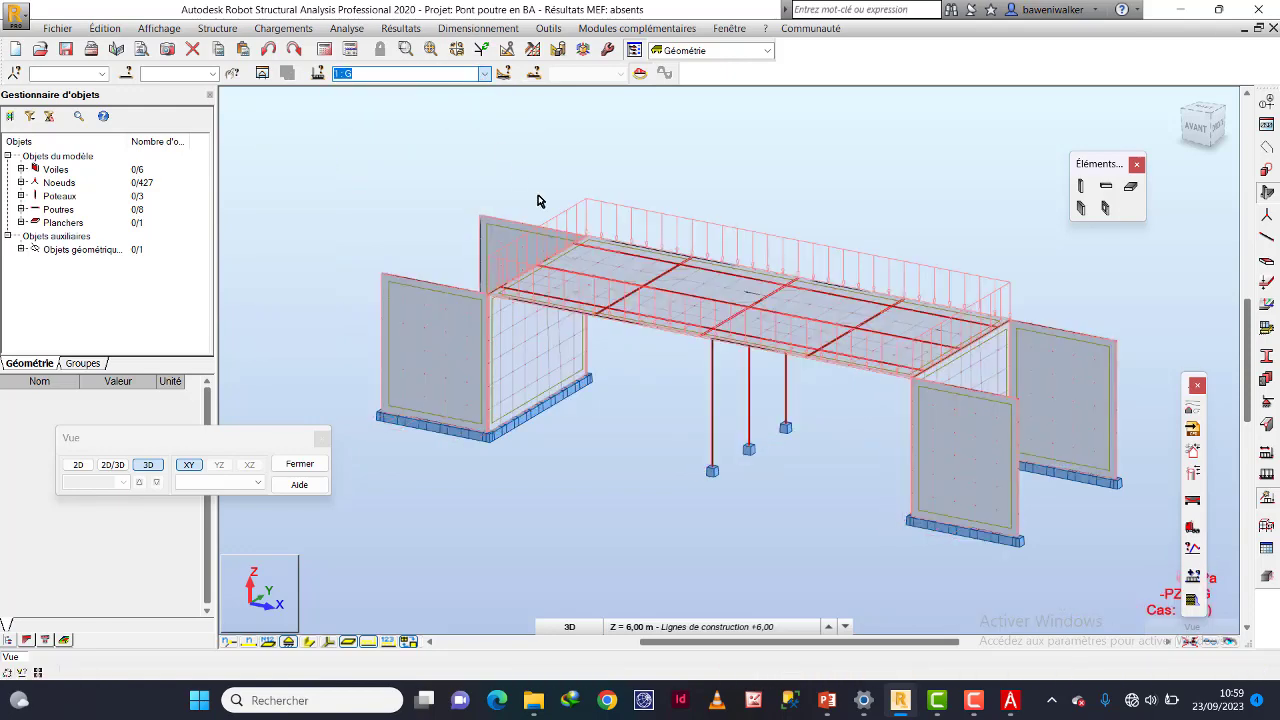
pyautogui.click(484, 74)
pyautogui.click(444, 99)
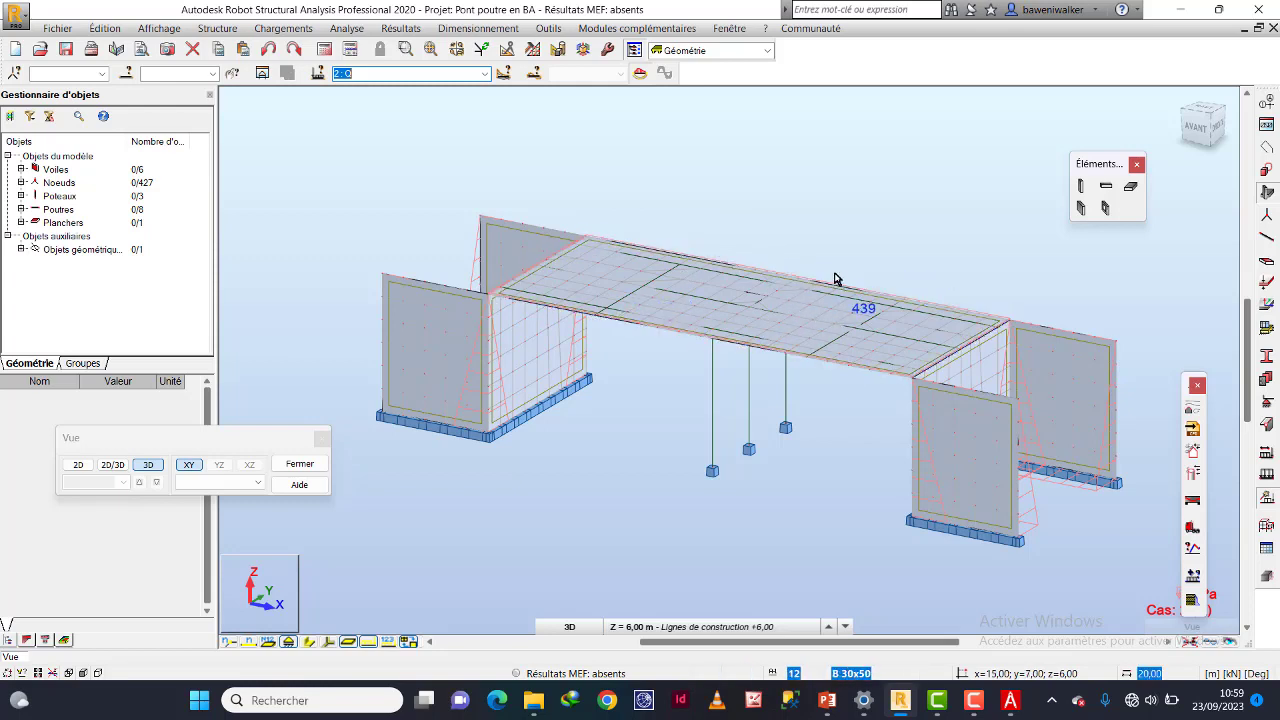
pyautogui.click(484, 74)
pyautogui.click(405, 120)
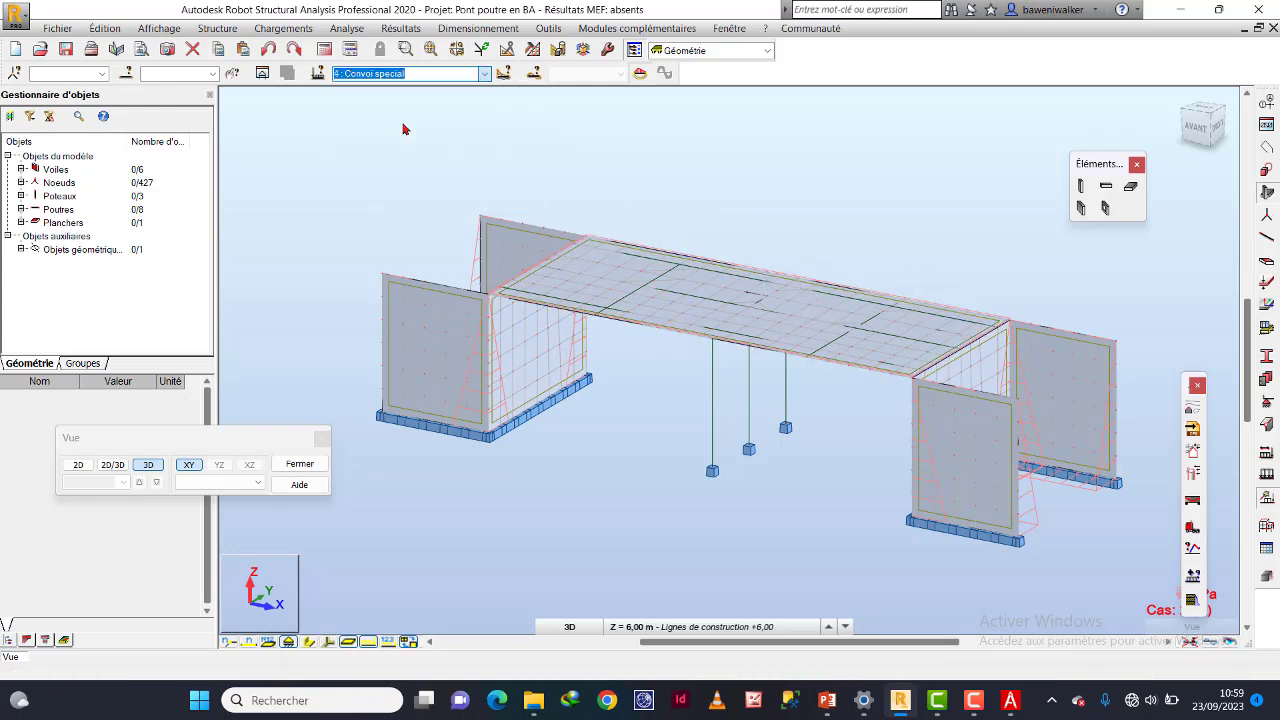
pyautogui.click(484, 74)
pyautogui.click(388, 110)
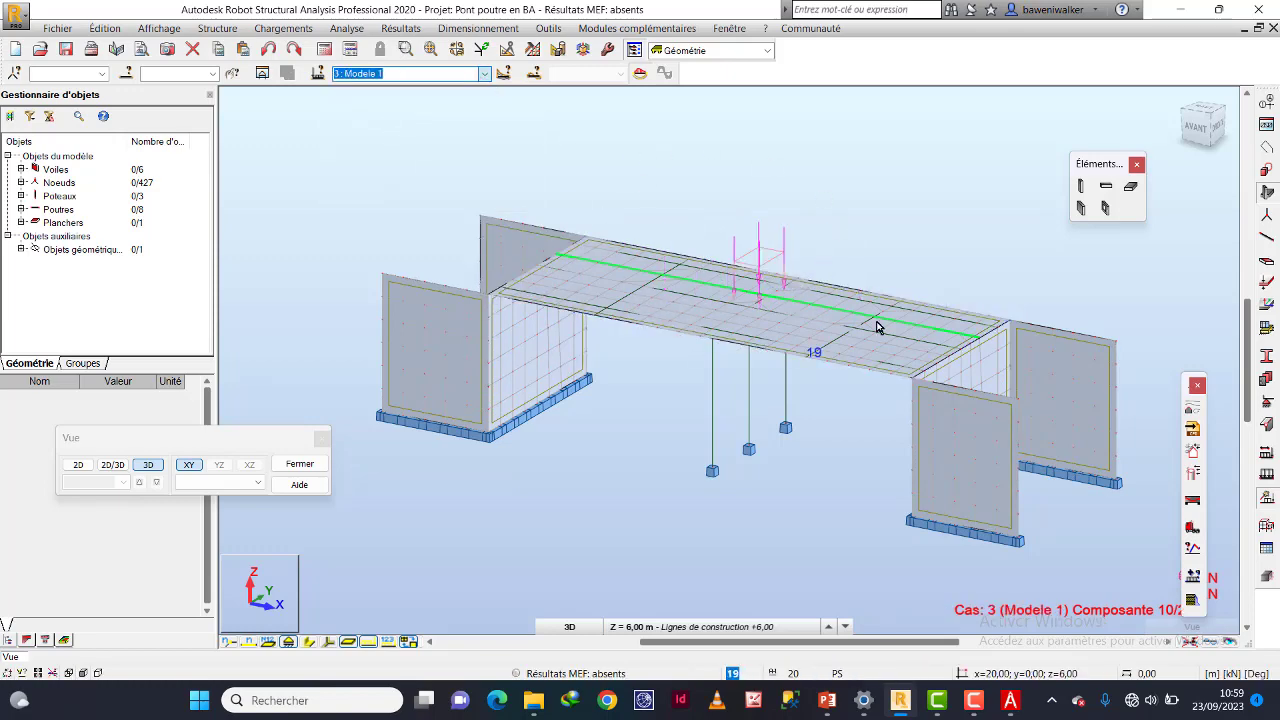
# Make the X+ wind simulation the active load case again and examine its pressure map on the bridge.
pyautogui.click(482, 75)
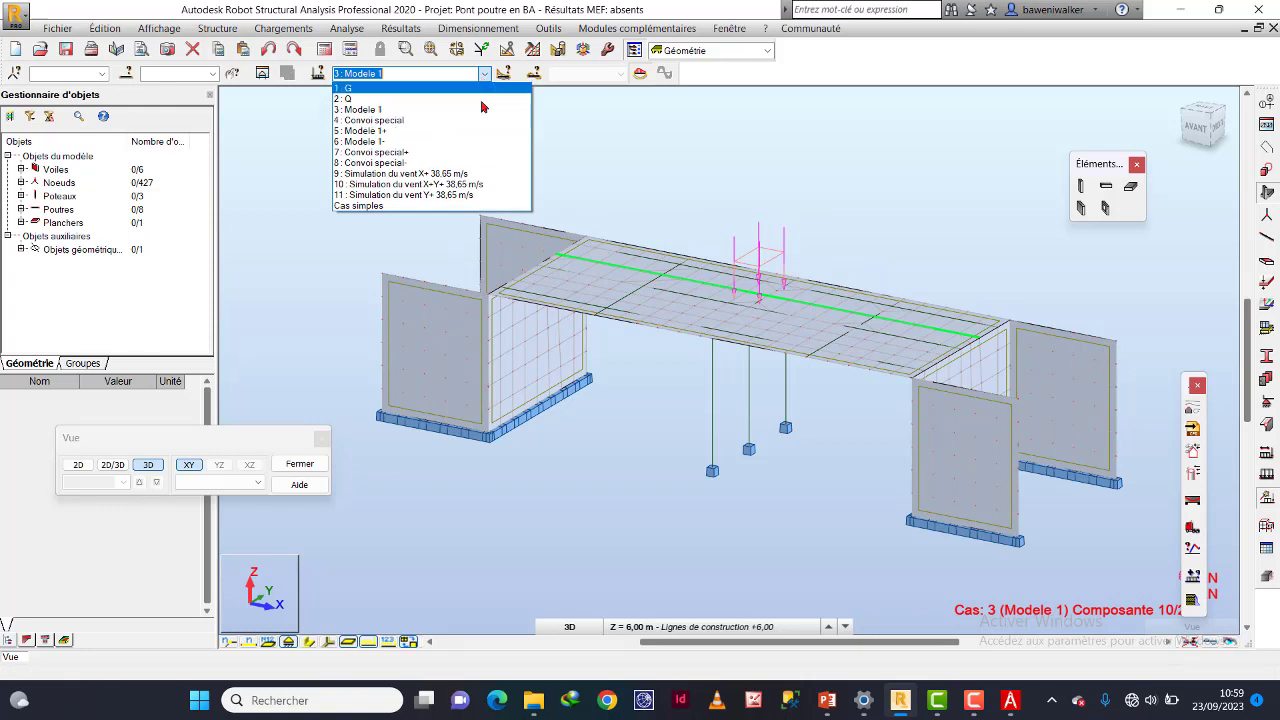
pyautogui.click(440, 174)
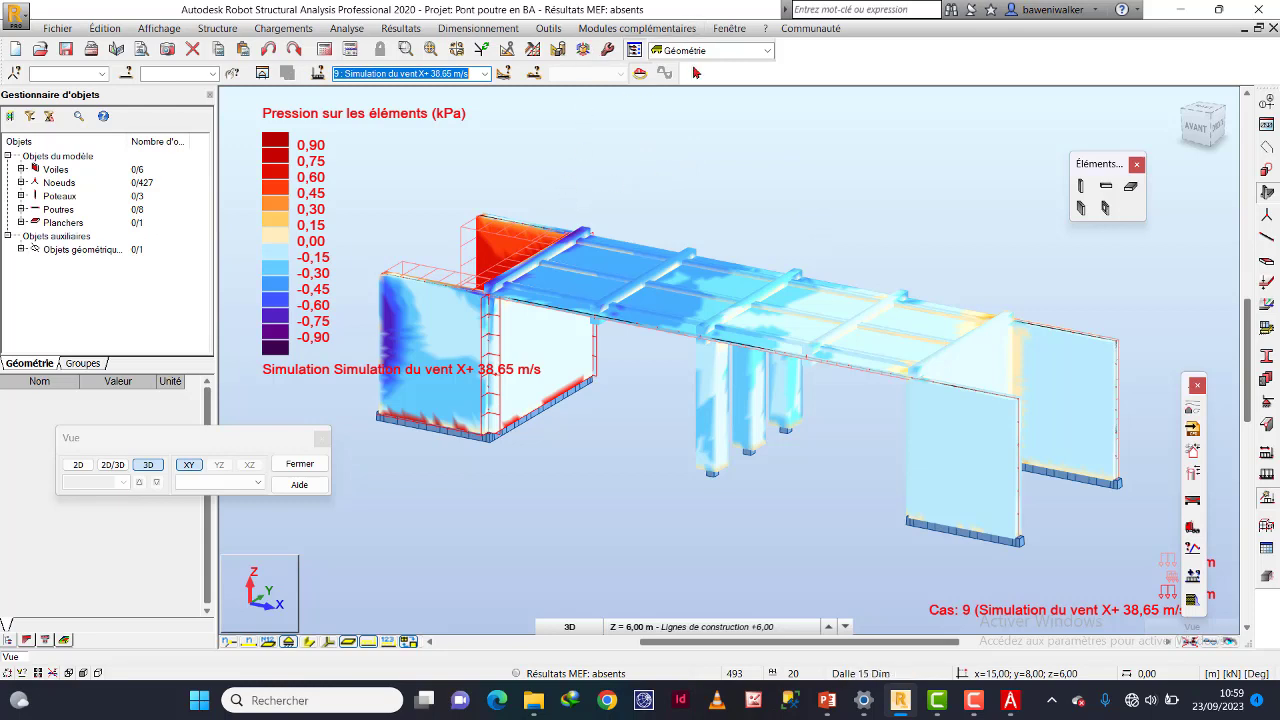
pyautogui.click(484, 73)
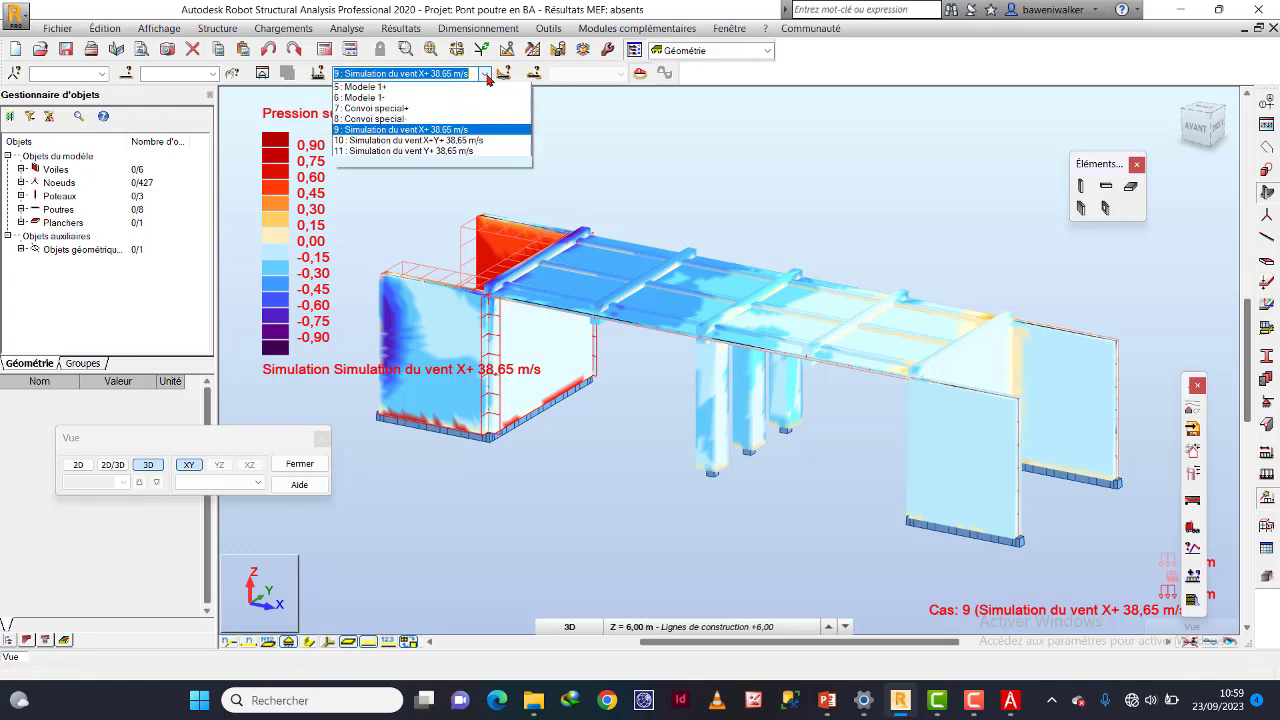
pyautogui.click(731, 226)
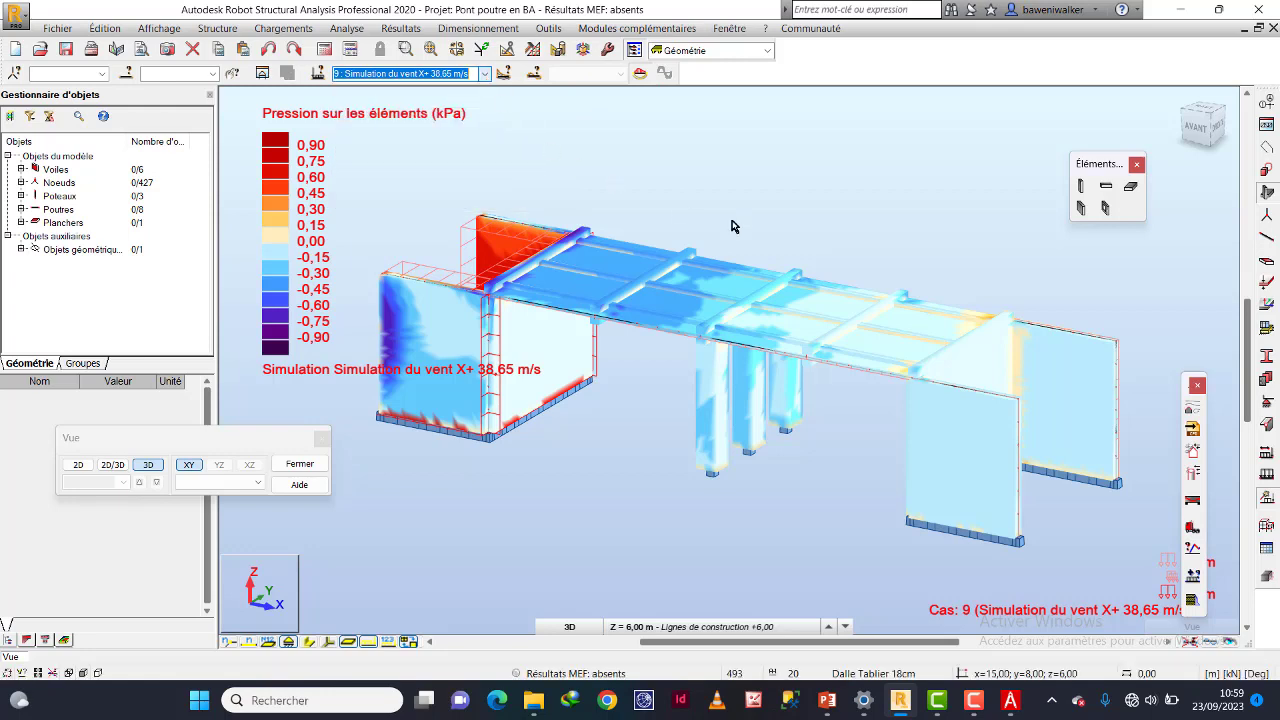
# Create a manual ELU combination named ELU that includes all load cases with automatic coefficients, and apply it.
pyautogui.click(283, 28)
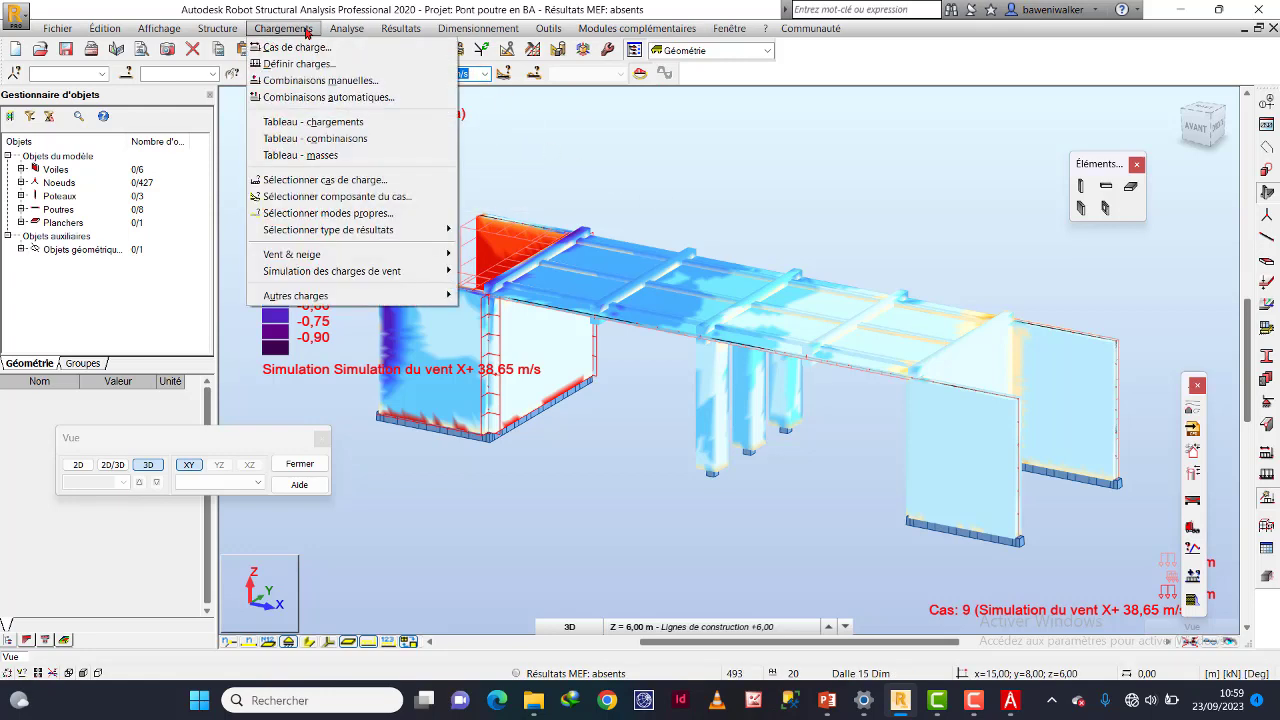
pyautogui.click(340, 81)
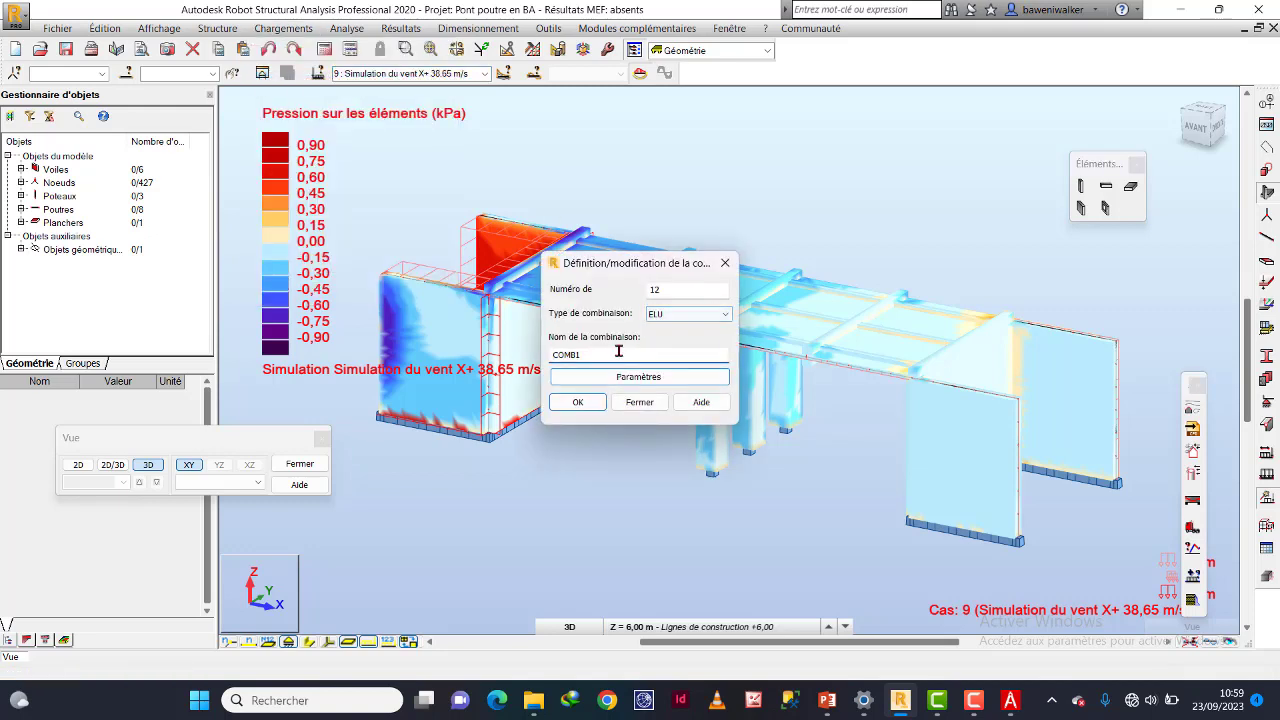
pyautogui.moveTo(616, 354); pyautogui.dragTo(506, 355)
pyautogui.click(577, 402)
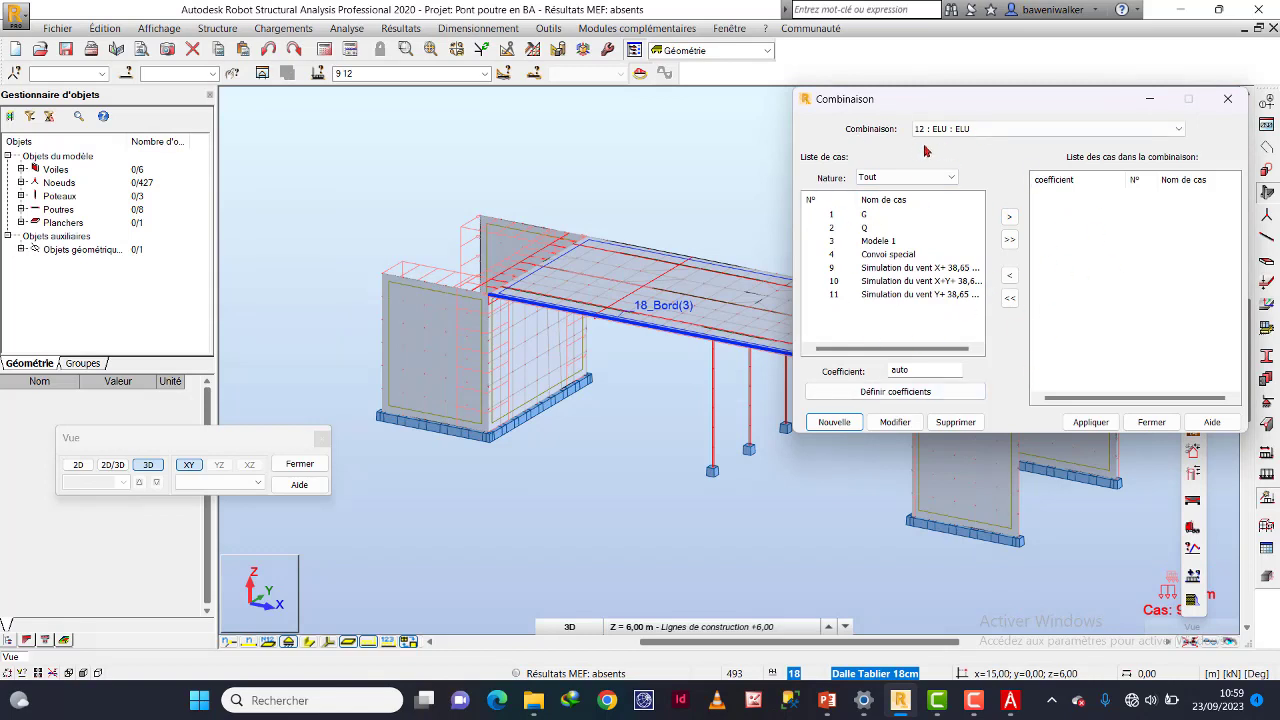
pyautogui.click(1010, 239)
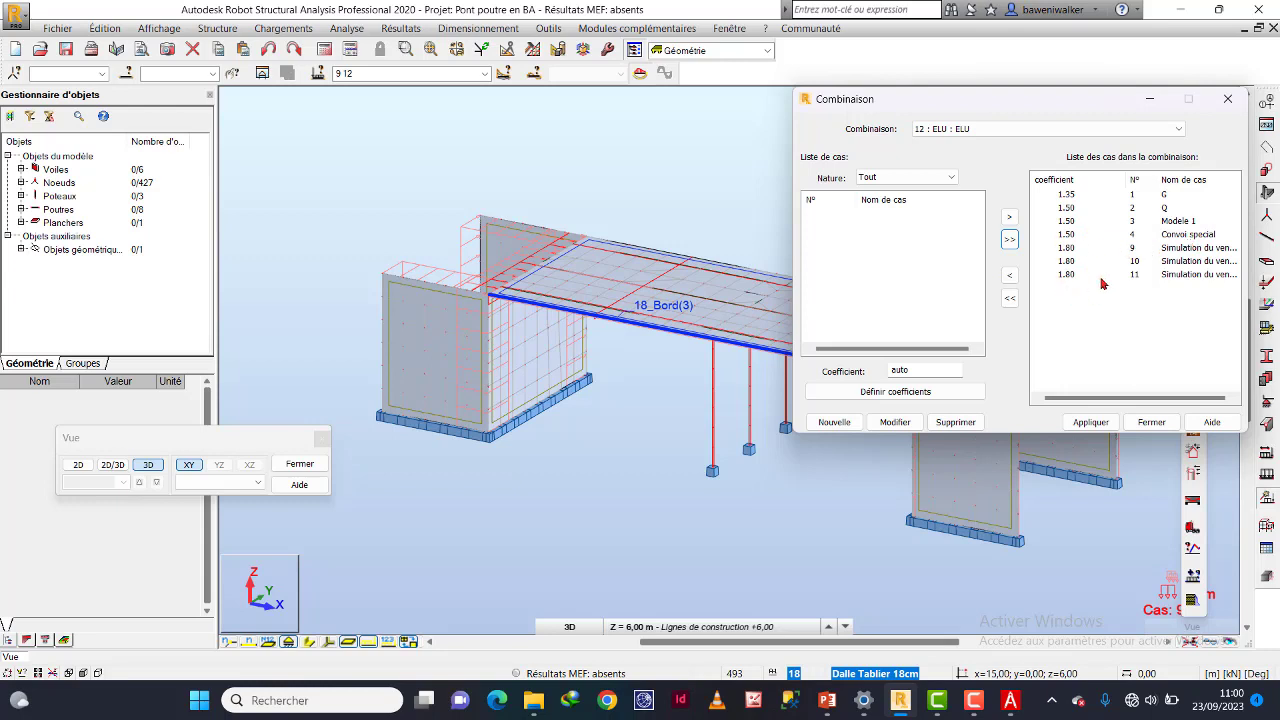
pyautogui.click(1091, 422)
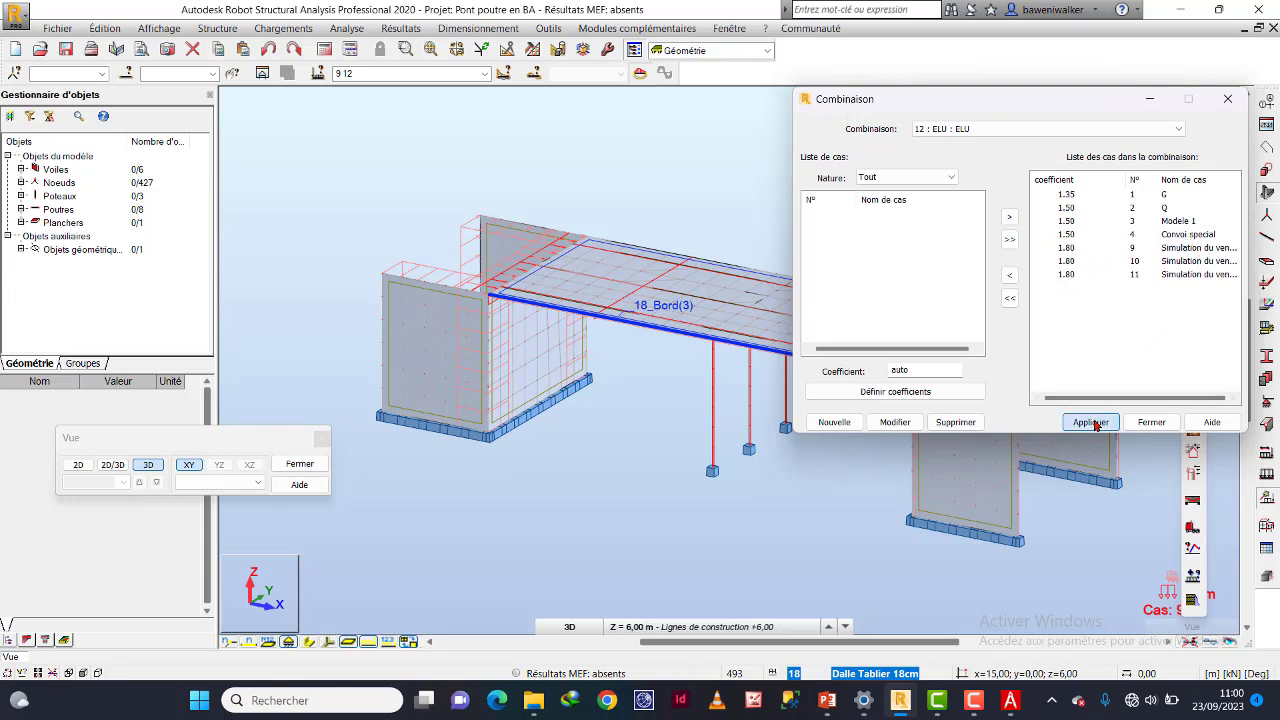
# Start a new combination number 13 of type ELS and name it ELS.
pyautogui.click(836, 422)
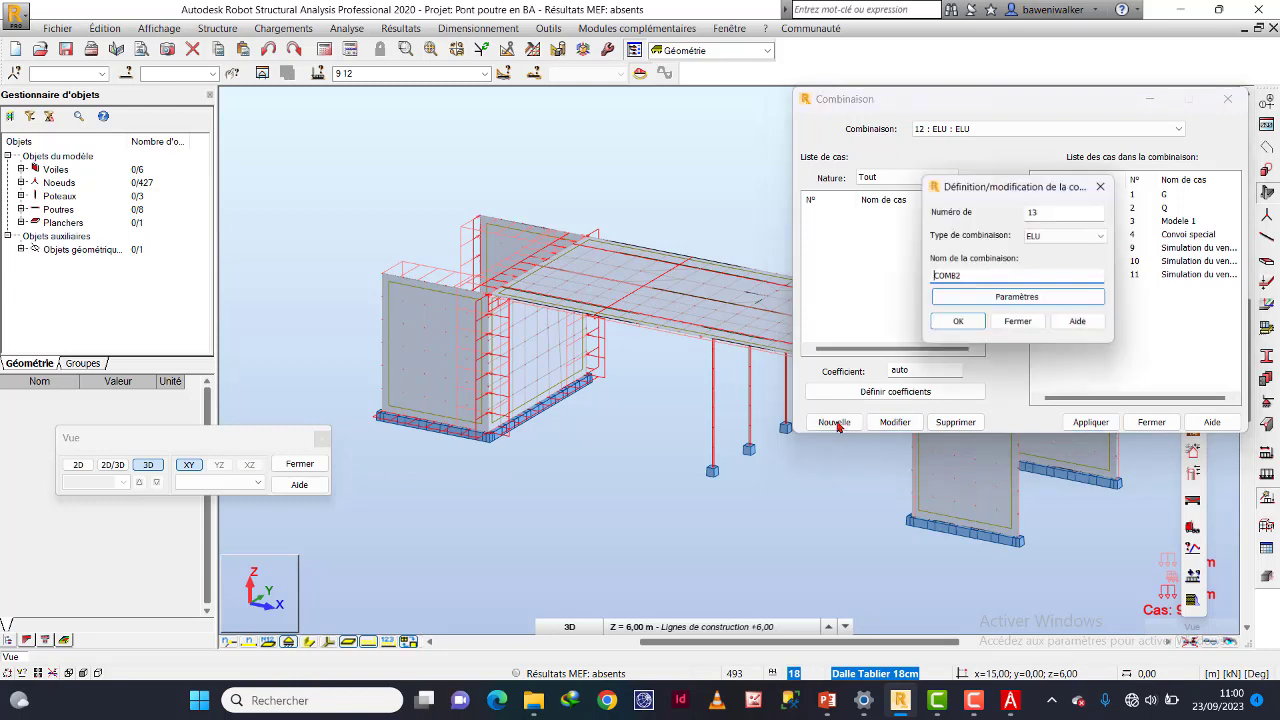
pyautogui.click(1088, 238)
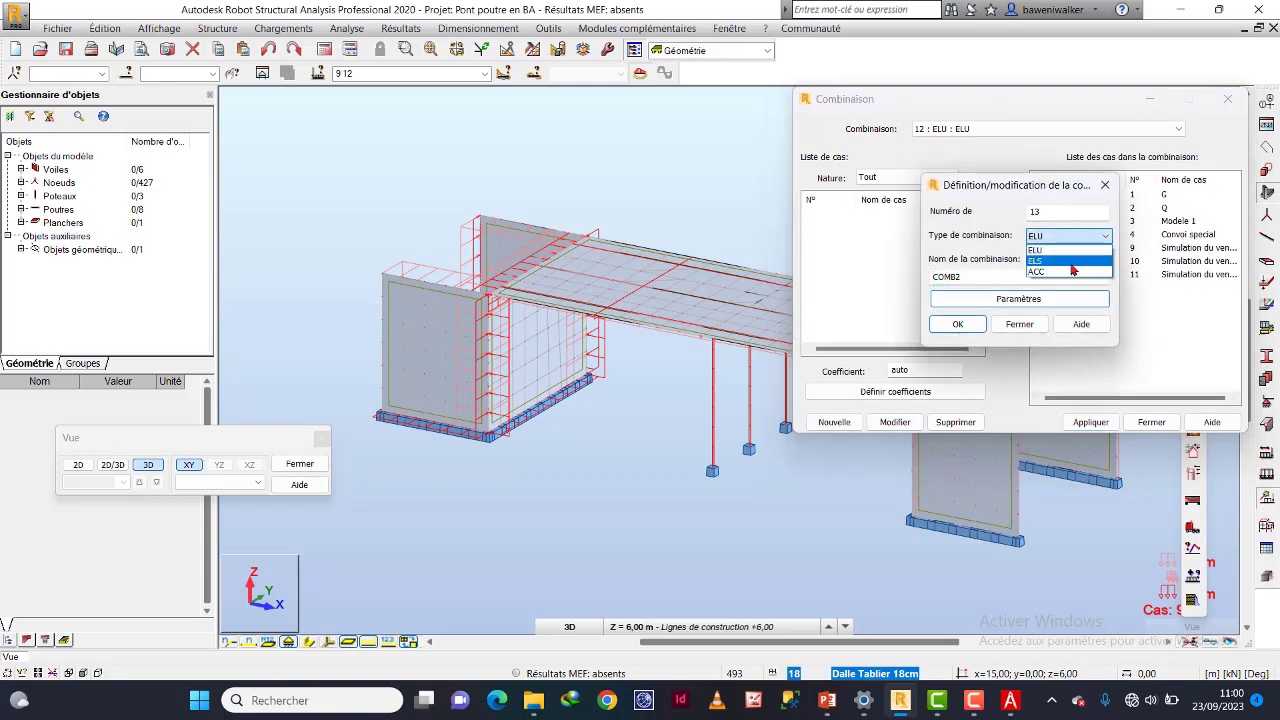
pyautogui.click(1070, 262)
pyautogui.moveTo(1051, 279); pyautogui.dragTo(906, 281)
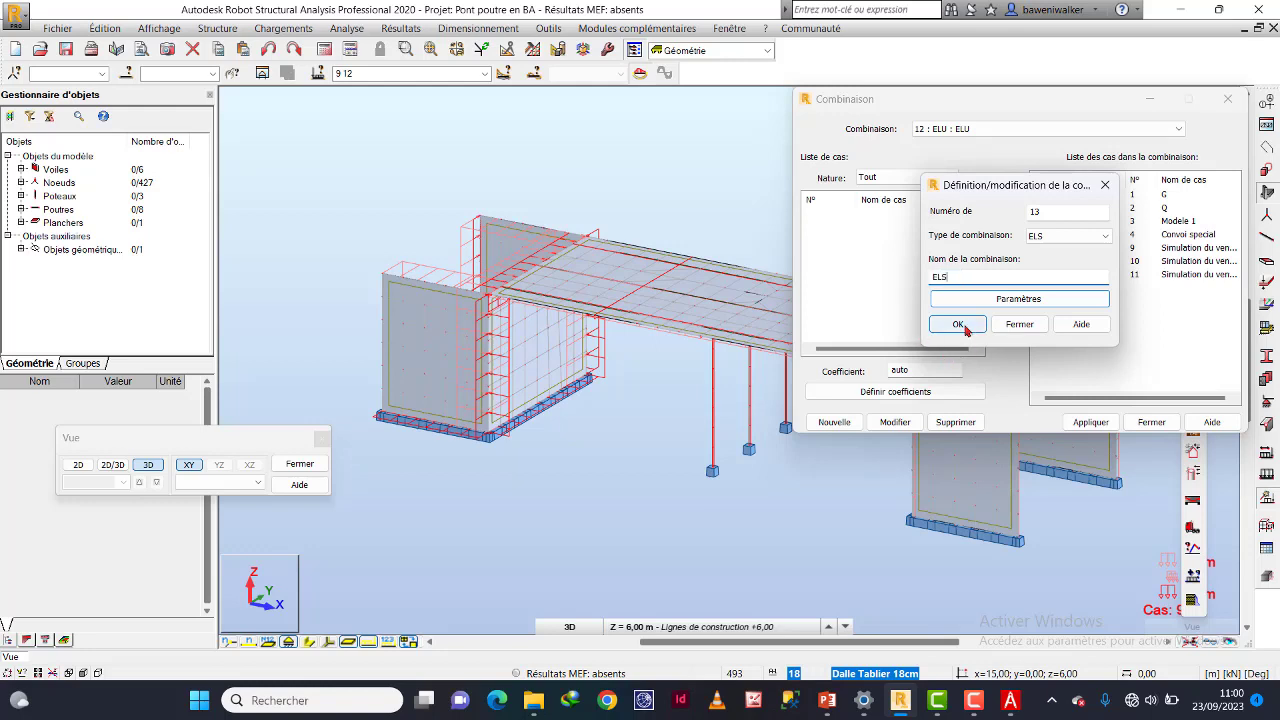
pyautogui.click(960, 325)
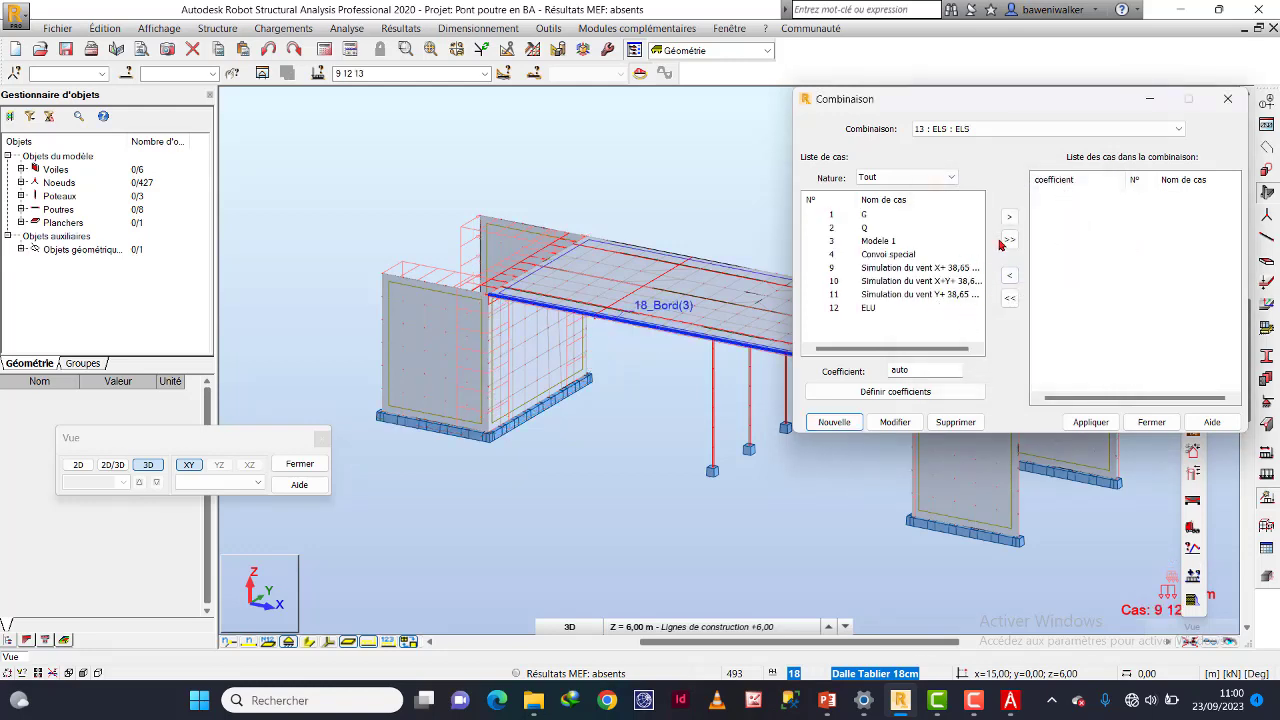
# Add all simple load cases to the ELS combination, leave out the ELU combination, apply it and close the combination dialog.
pyautogui.click(1010, 240)
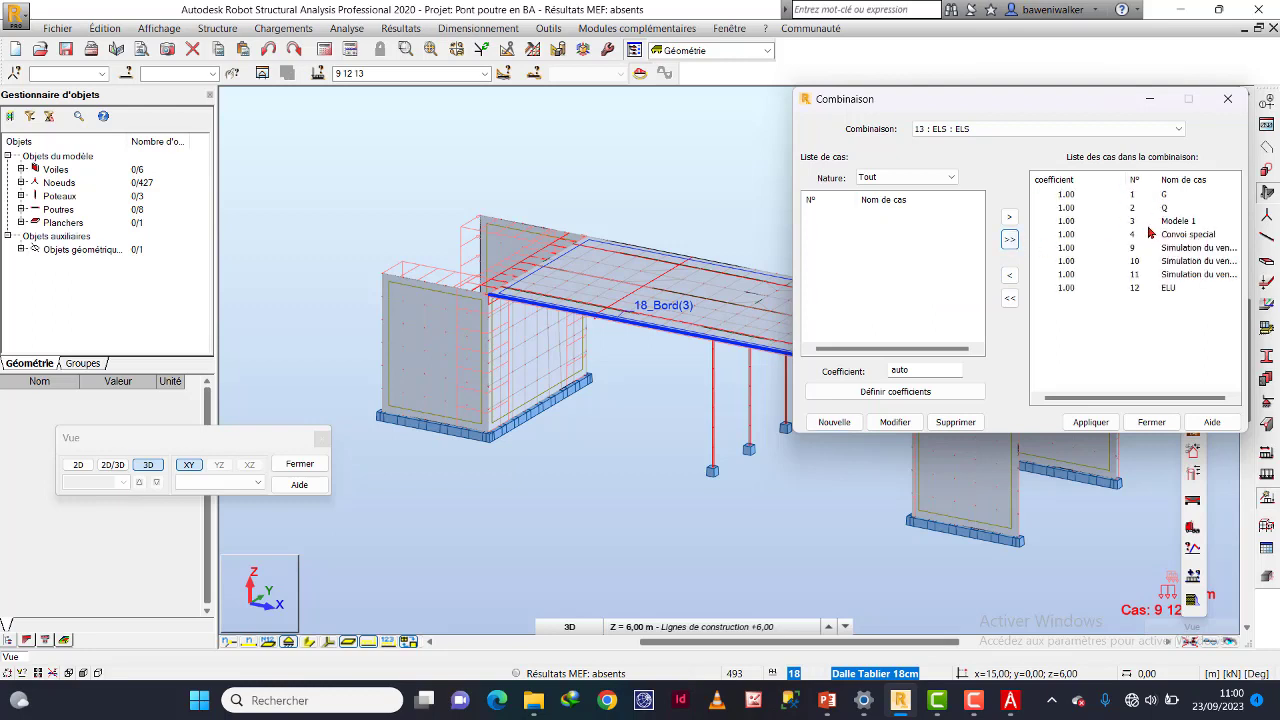
pyautogui.click(1070, 288)
pyautogui.click(1011, 297)
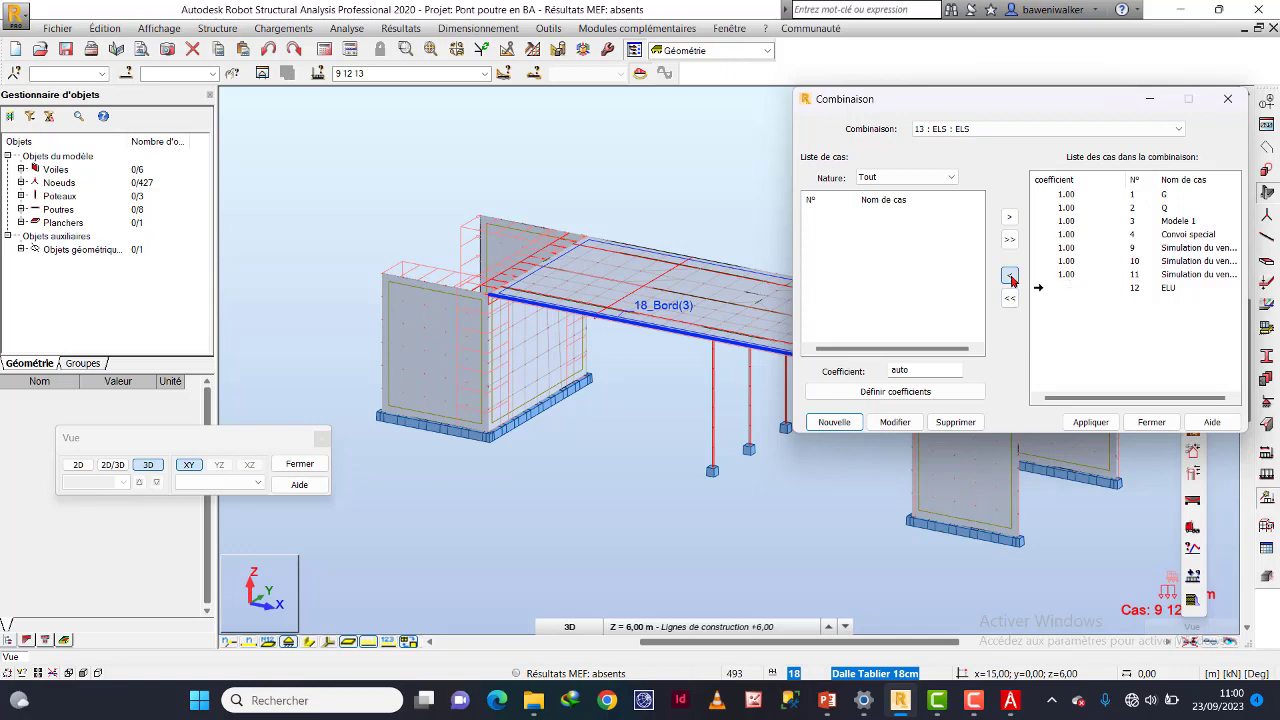
pyautogui.click(1108, 422)
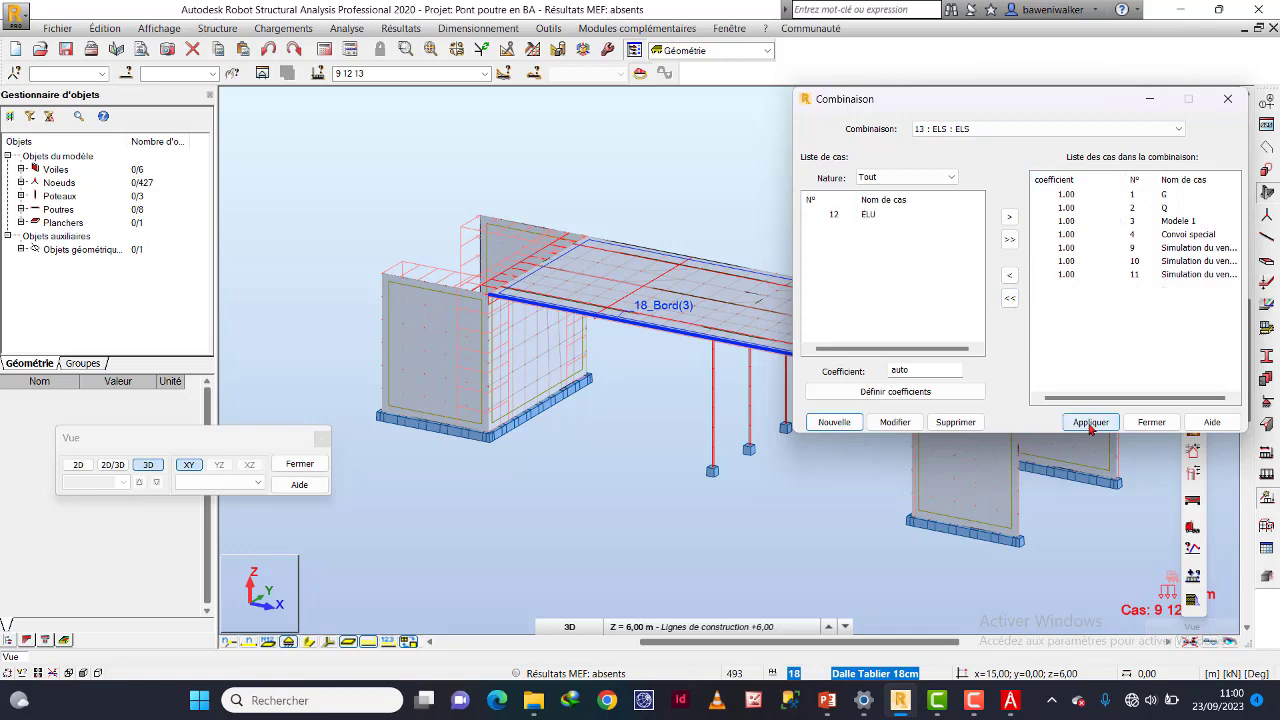
pyautogui.press('Escape')
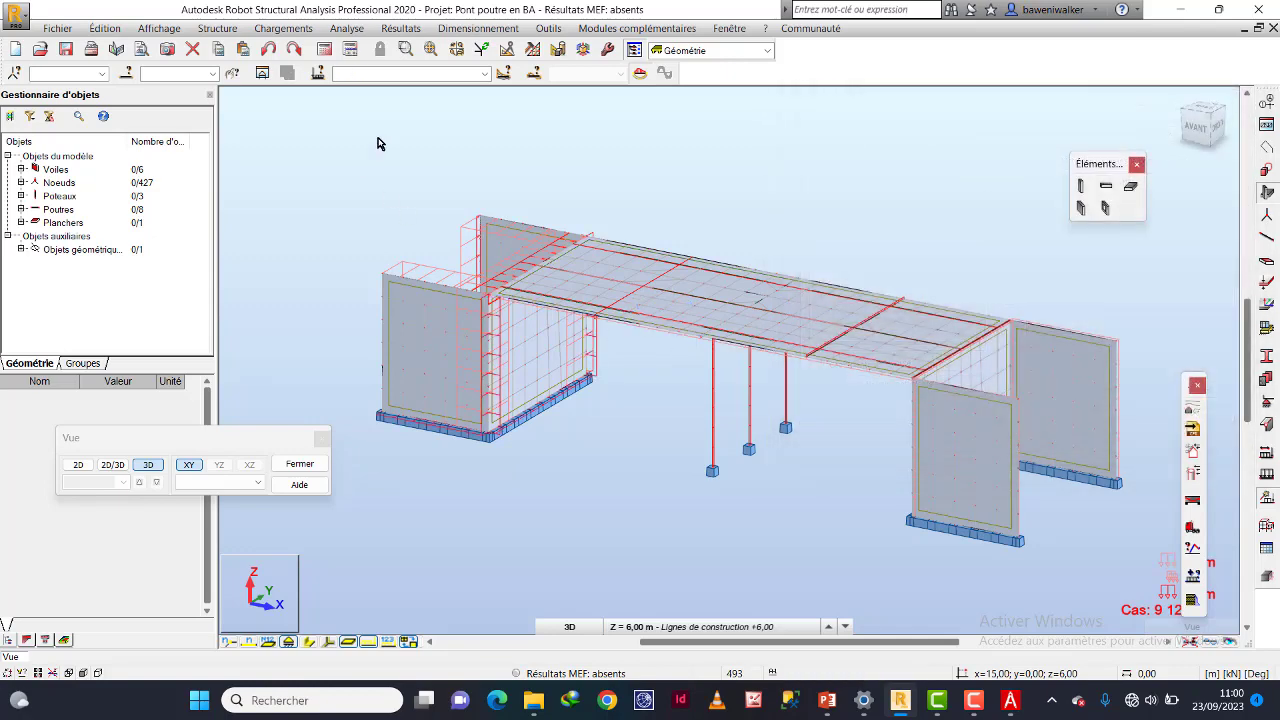
# Check the load case list for the ELU and ELS combinations and run the structural calculation.
pyautogui.click(484, 73)
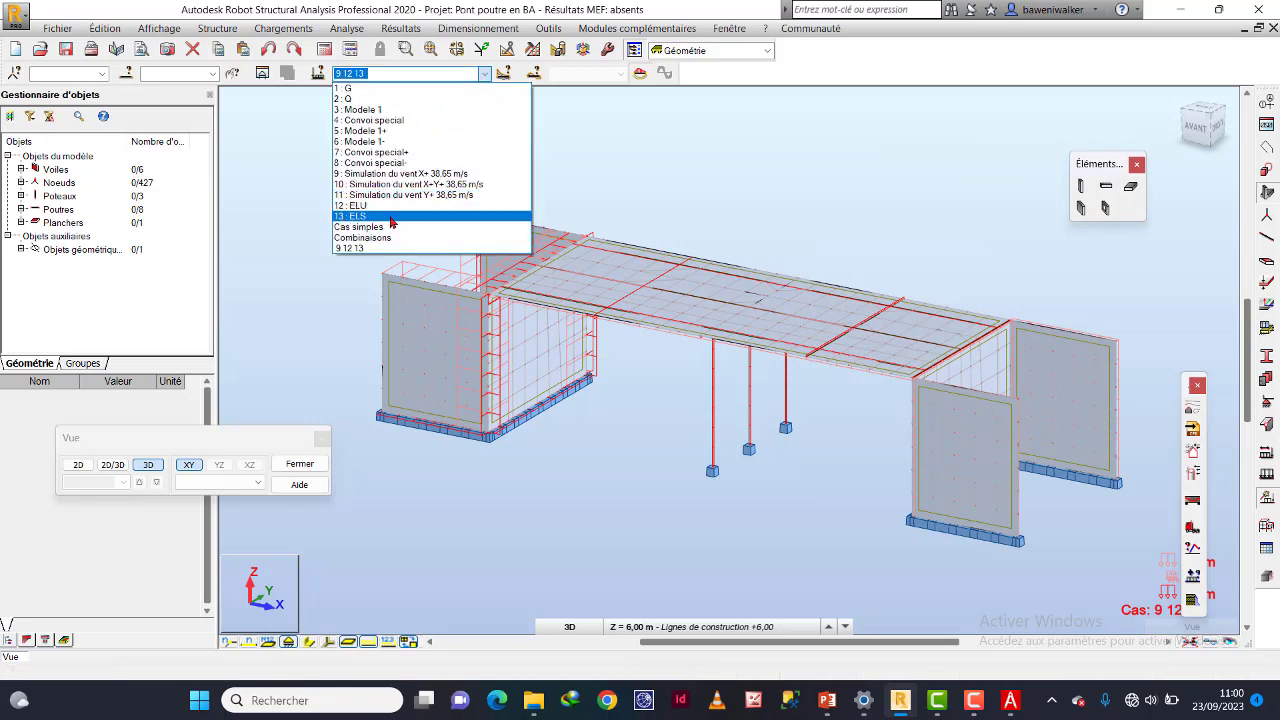
pyautogui.click(620, 149)
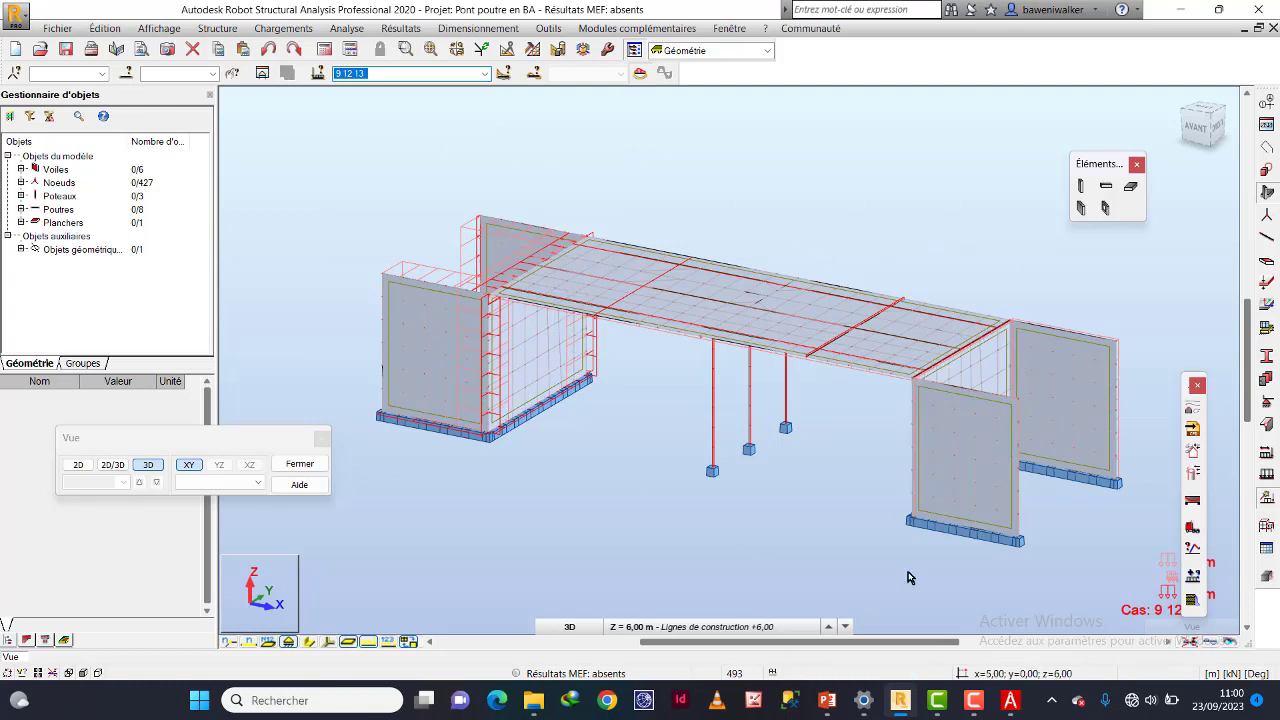
pyautogui.click(321, 52)
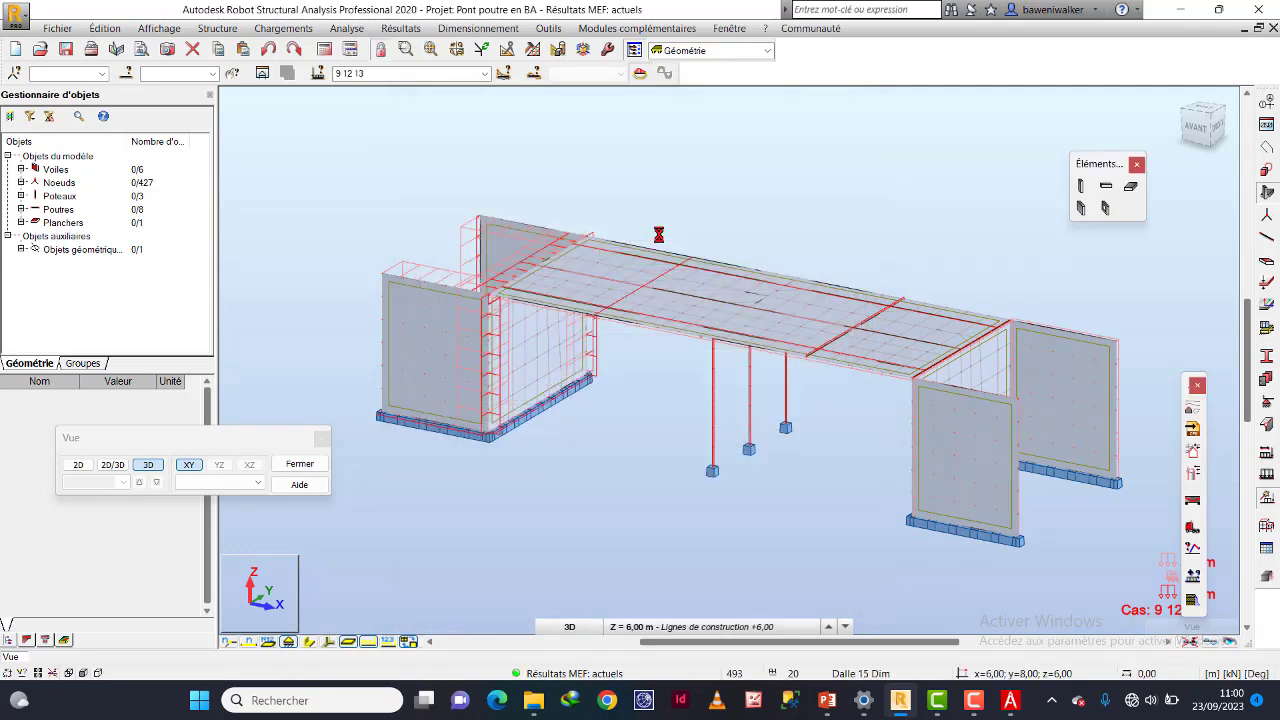
# Hide the load symbols in the 3D view of the calculated bridge.
pyautogui.scroll(2, 846, 258)
pyautogui.scroll(-2, 846, 246)
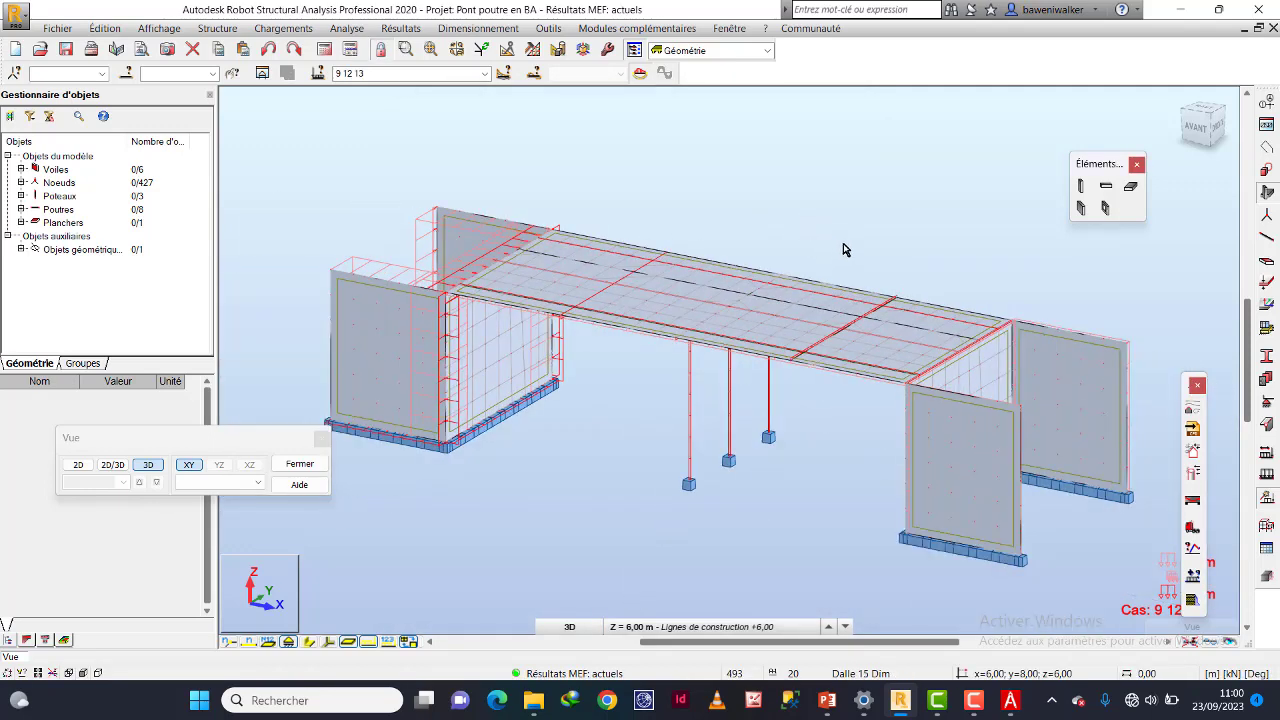
pyautogui.scroll(1, 814, 260)
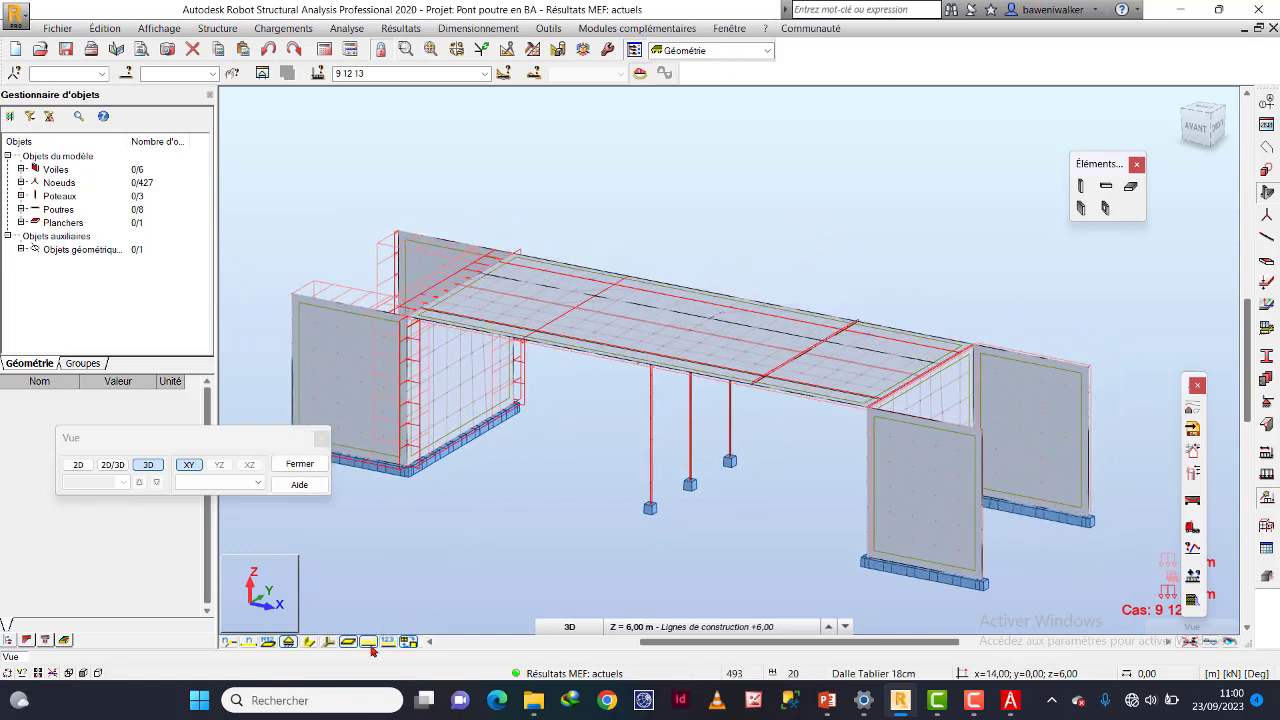
pyautogui.click(372, 641)
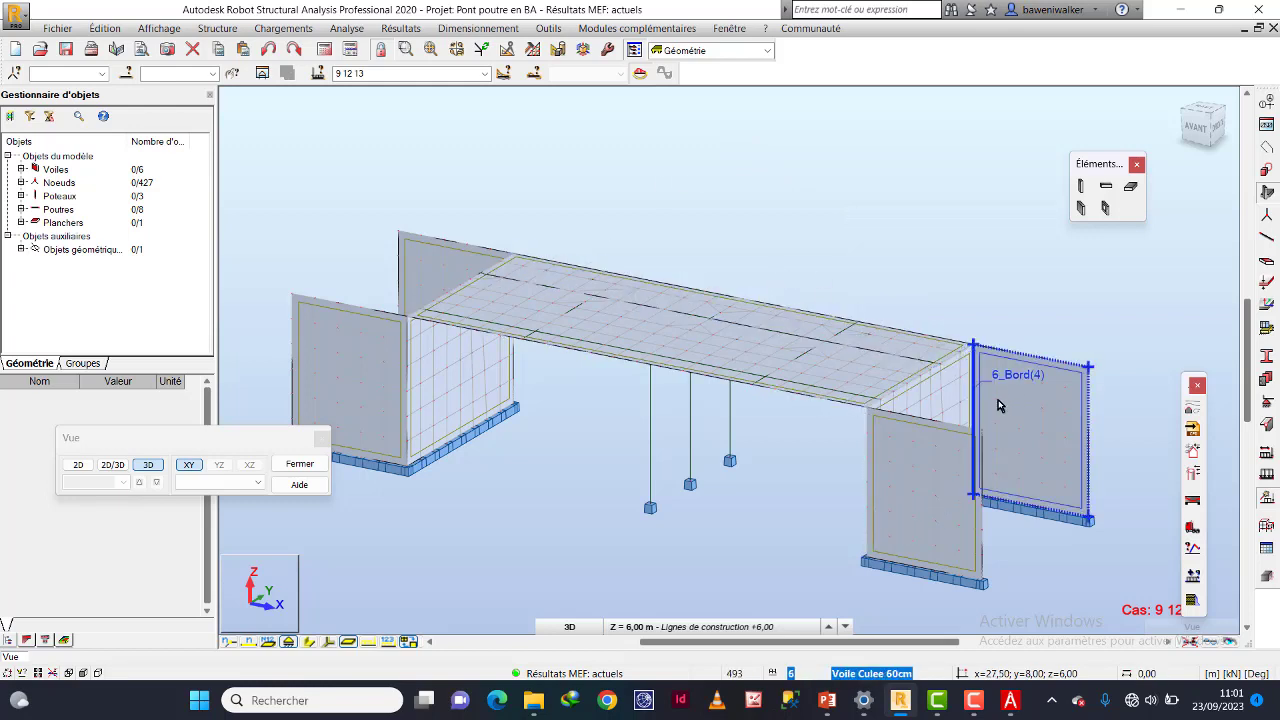
pyautogui.click(973, 700)
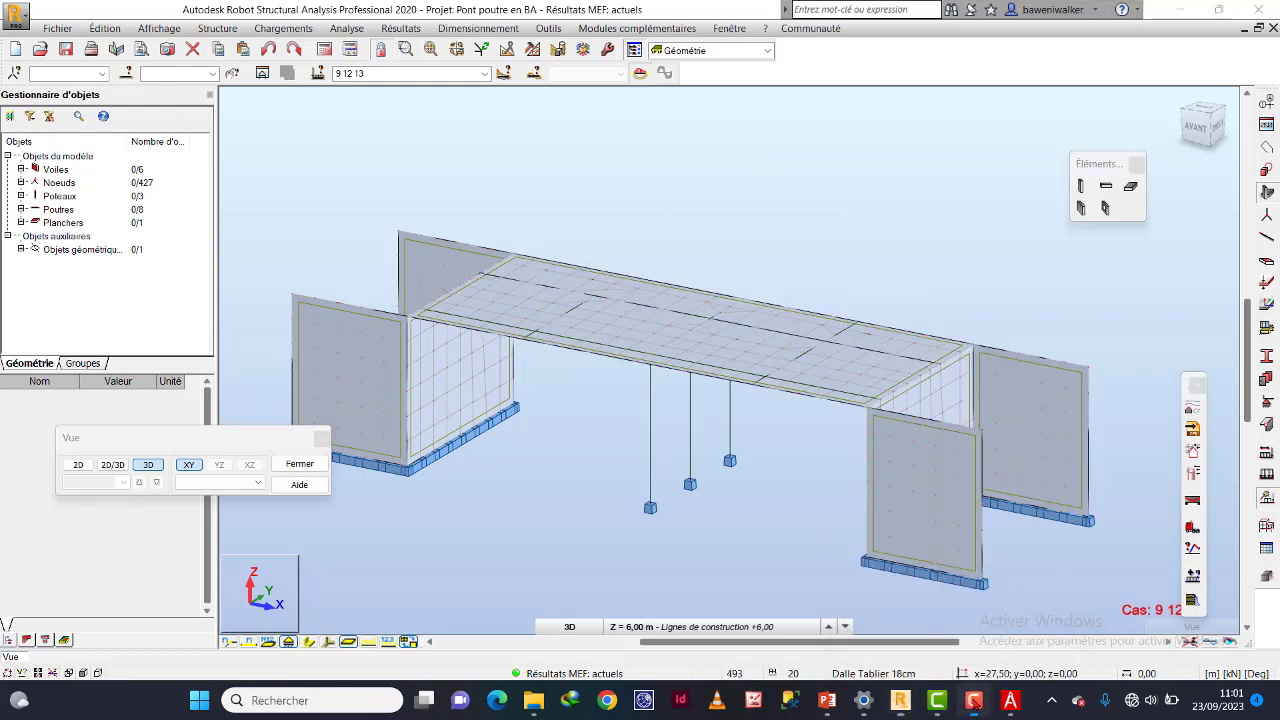